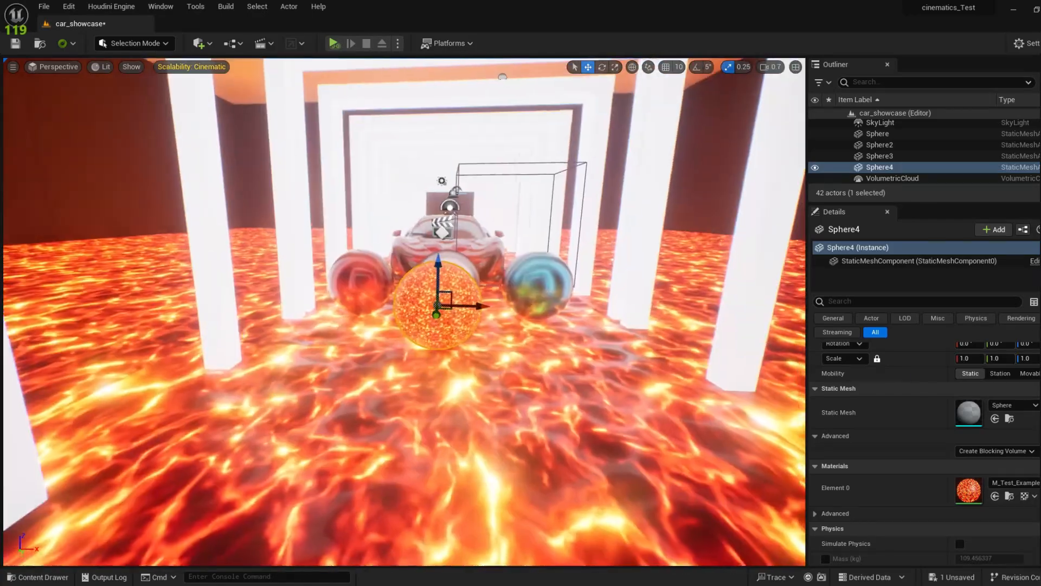
Step: Select the lava floor in the level to reach its M_Test_Example material
{"action": "scroll", "coordinate": [601, 268], "scroll_direction": "down", "scroll_amount": 3}
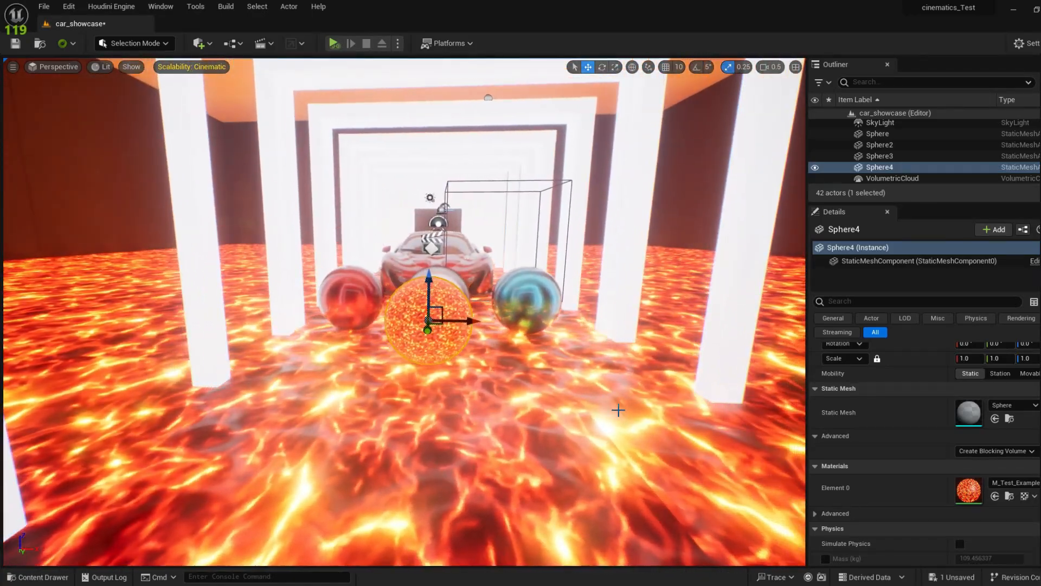
{"action": "left_click", "coordinate": [620, 409]}
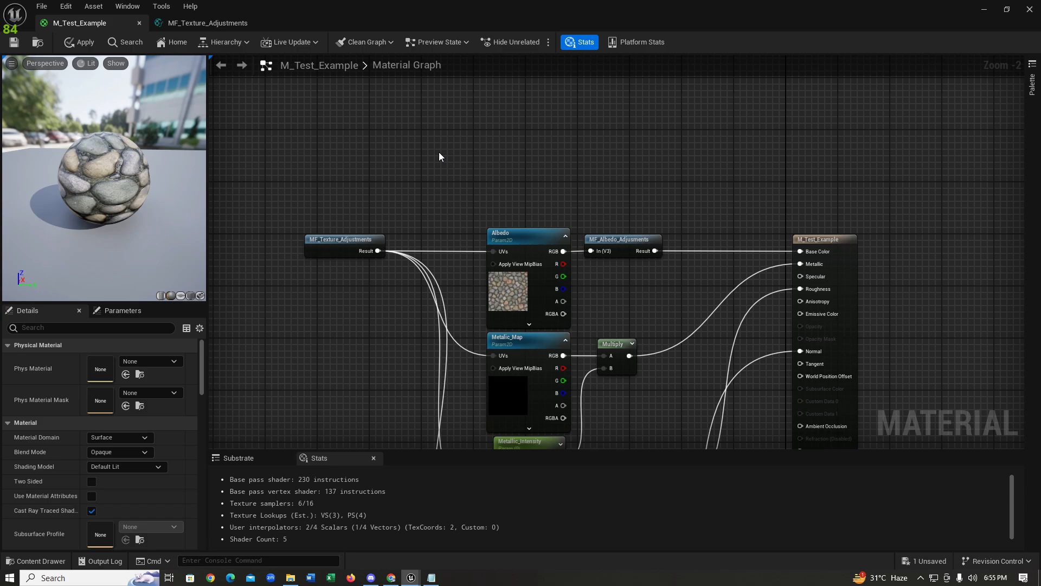
Step: Add a CustomRotator node and wire its Rotated Values into the Albedo texture's UVs
{"action": "right_click", "coordinate": [390, 131]}
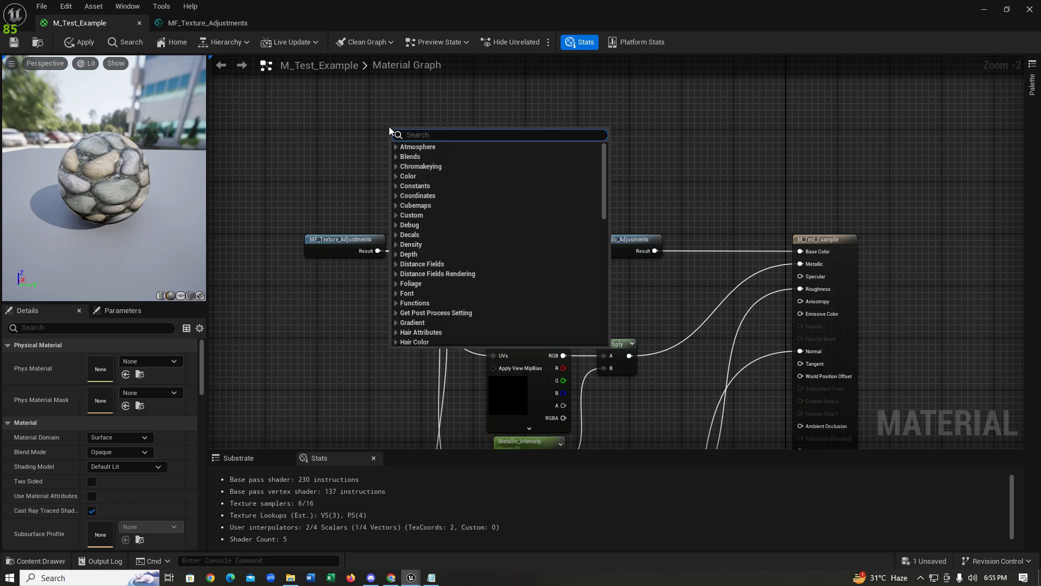
{"action": "type", "text": "cus"}
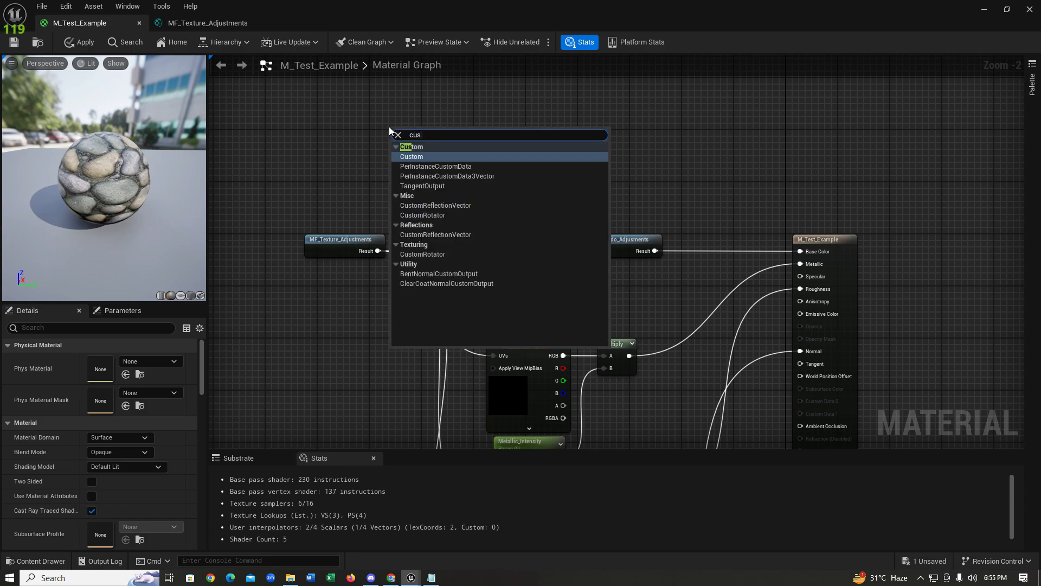
{"action": "type", "text": "tom rot"}
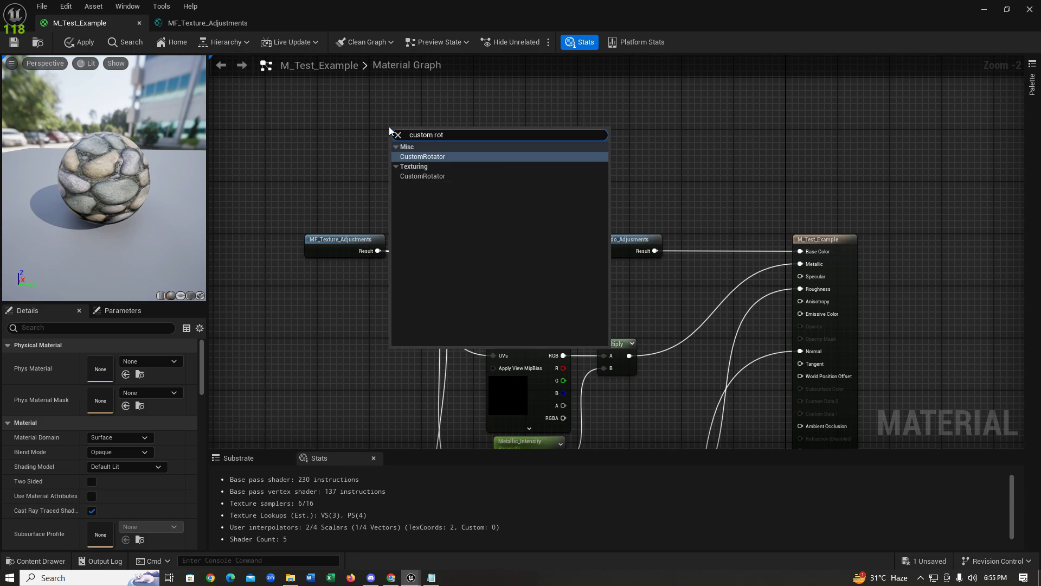
{"action": "key", "text": "Return"}
{"action": "left_click_drag", "start_coordinate": [427, 137], "coordinate": [328, 134]}
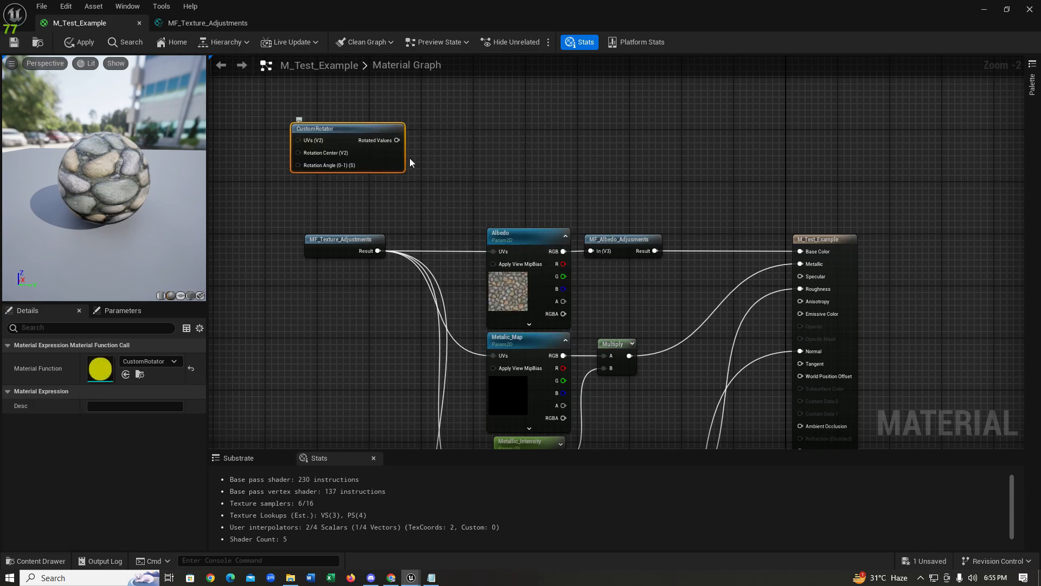
{"action": "left_click_drag", "start_coordinate": [397, 140], "coordinate": [497, 252]}
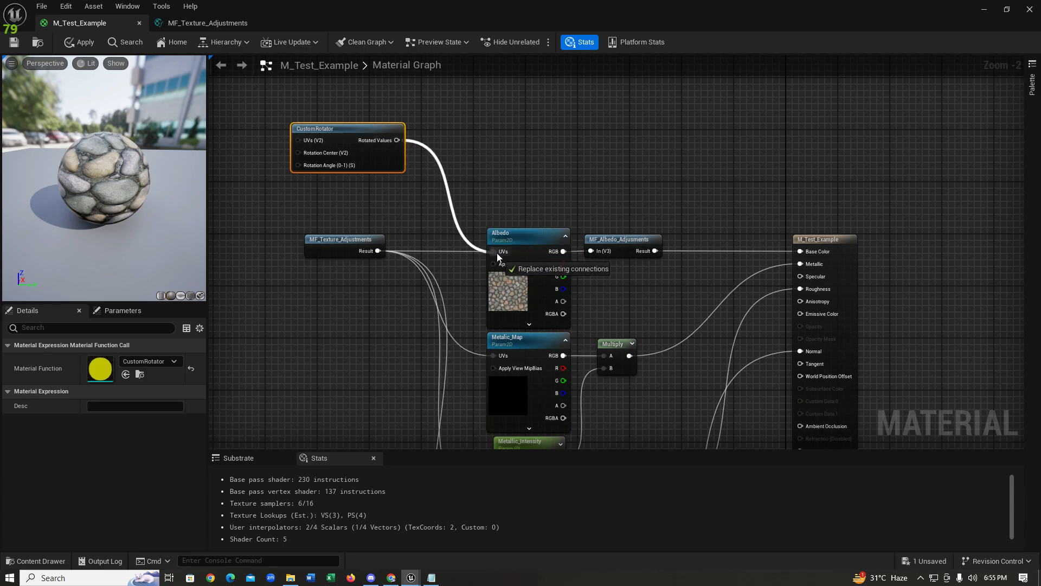
{"action": "left_click_drag", "start_coordinate": [359, 133], "coordinate": [368, 171]}
Step: Apply the material changes and view the preview sphere from above
{"action": "left_click", "coordinate": [14, 42]}
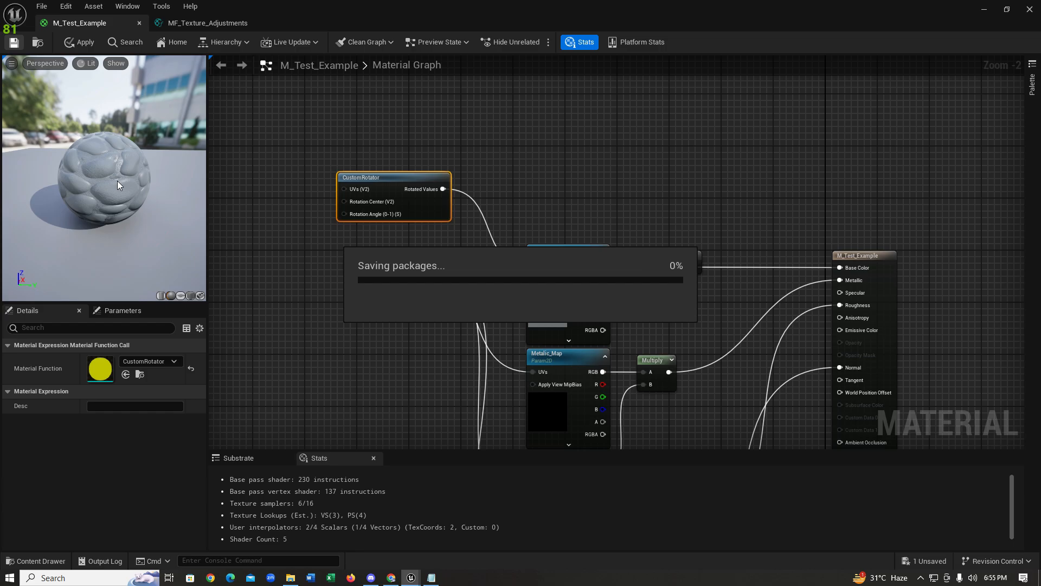
{"action": "left_click_drag", "start_coordinate": [131, 187], "coordinate": [137, 127]}
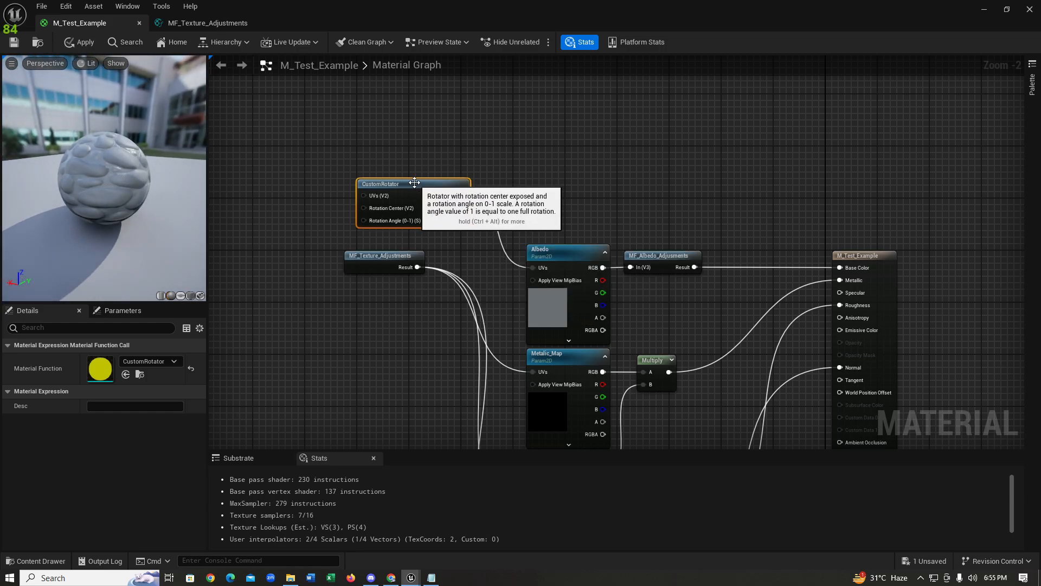
{"action": "right_click", "coordinate": [339, 162]}
{"action": "left_click", "coordinate": [288, 155]}
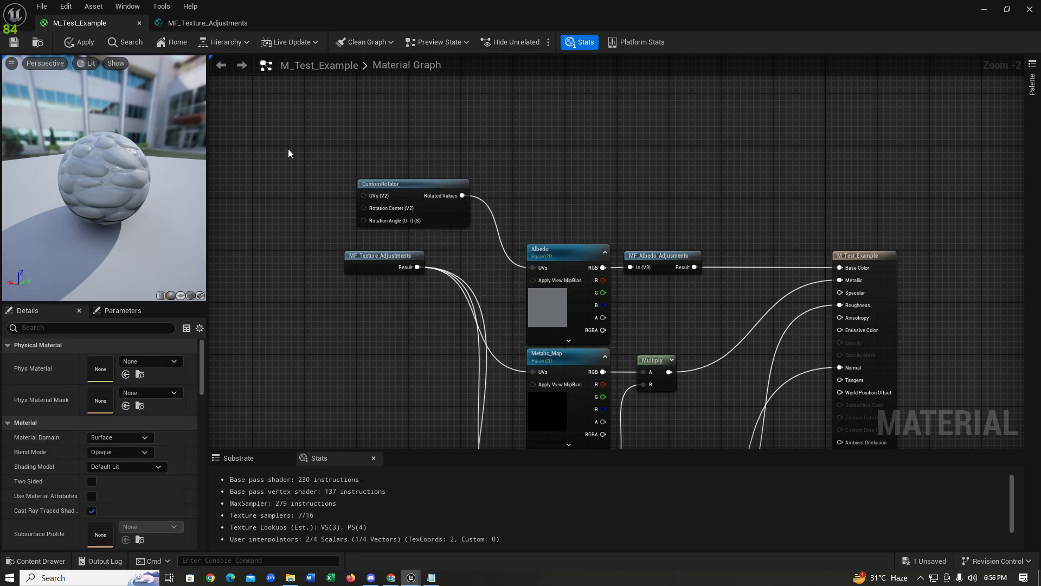
Step: Add a TexCoord[0] node and connect it to the CustomRotator's UVs input
{"action": "left_click", "coordinate": [289, 149]}
{"action": "left_click_drag", "start_coordinate": [313, 158], "coordinate": [366, 199]}
{"action": "left_click_drag", "start_coordinate": [404, 185], "coordinate": [393, 178]}
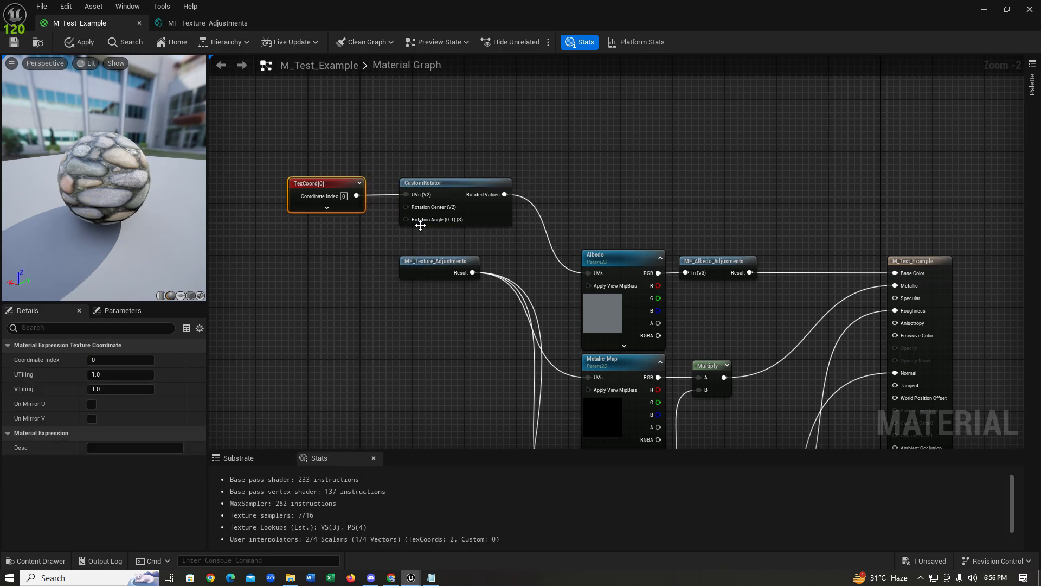
{"action": "mouse_move", "coordinate": [436, 220]}
{"action": "left_click_drag", "start_coordinate": [323, 190], "coordinate": [317, 170]}
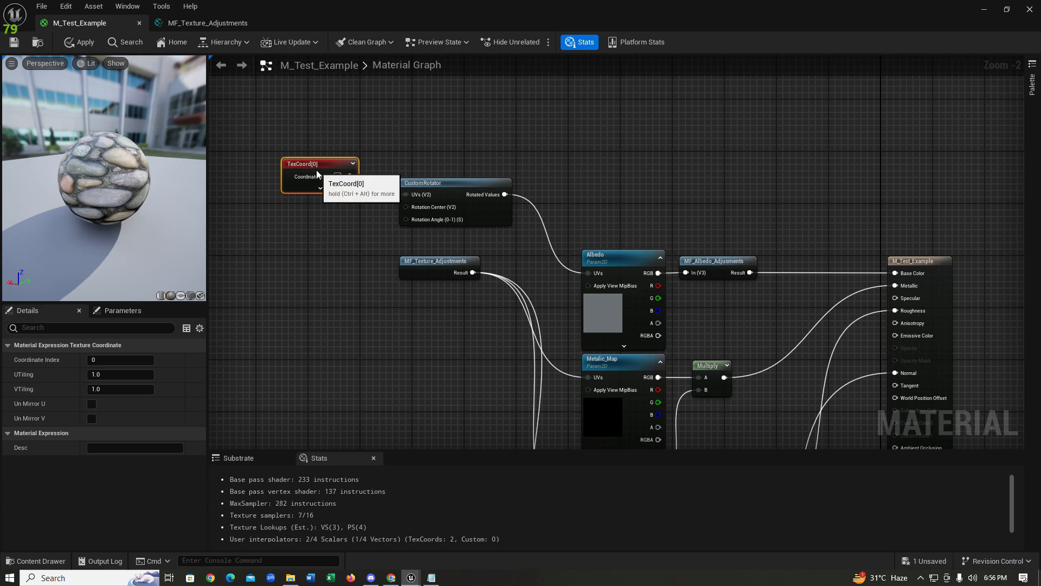
Step: Create a 'Rotation Angle' scalar parameter and wire it into the rotator's angle input
{"action": "left_click", "coordinate": [312, 246]}
{"action": "type", "text": "sssssssss"}
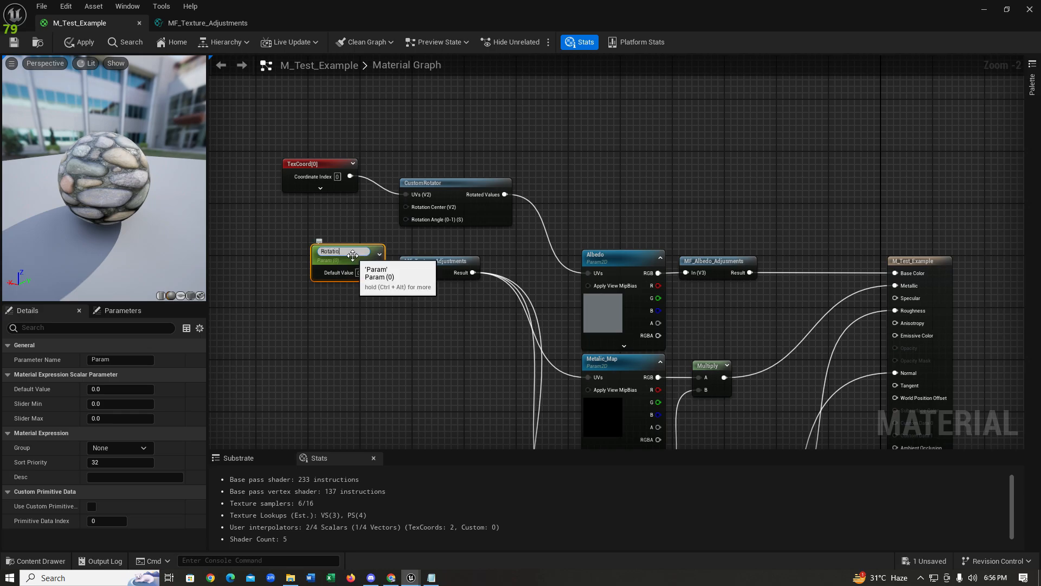
{"action": "type", "text": "le"}
{"action": "key", "text": "Return"}
{"action": "left_click_drag", "start_coordinate": [347, 256], "coordinate": [406, 219]}
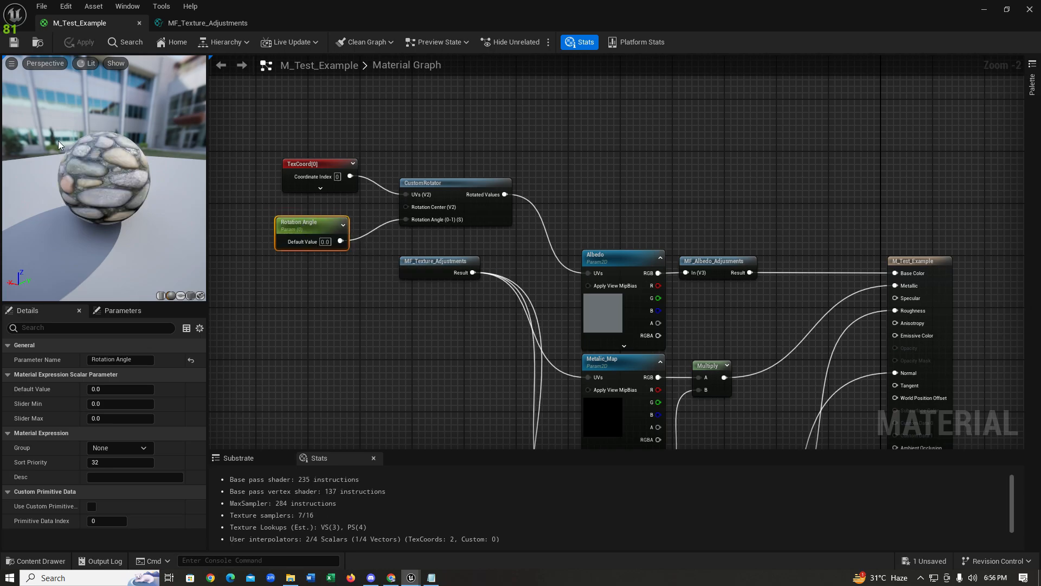
{"action": "double_click", "coordinate": [266, 5]}
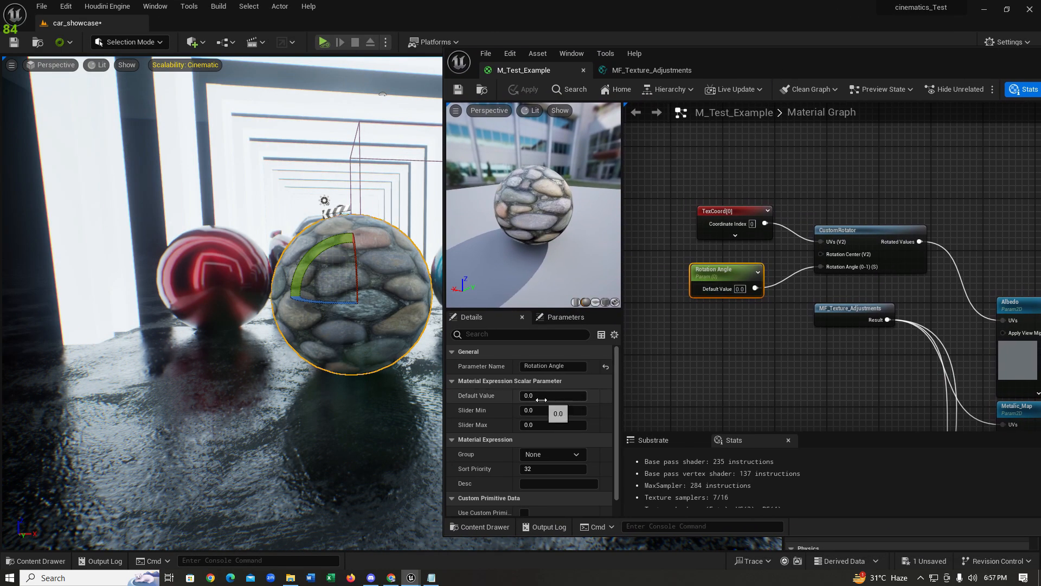
Step: Scrub Rotation Angle to preview the texture rotating, then set it back to 0
{"action": "left_click_drag", "start_coordinate": [544, 392], "coordinate": [471, 393]}
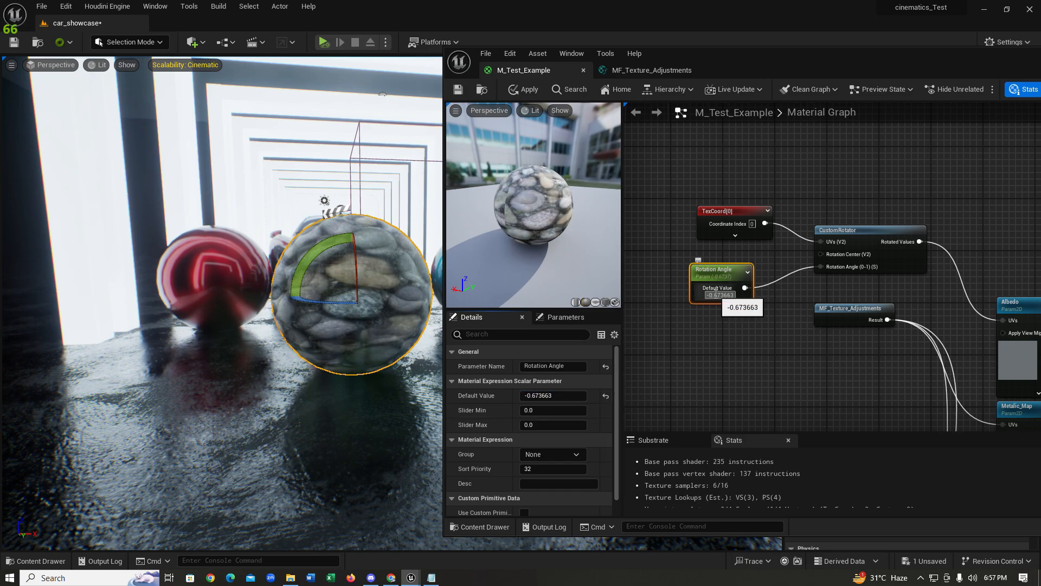
{"action": "key", "text": "Return"}
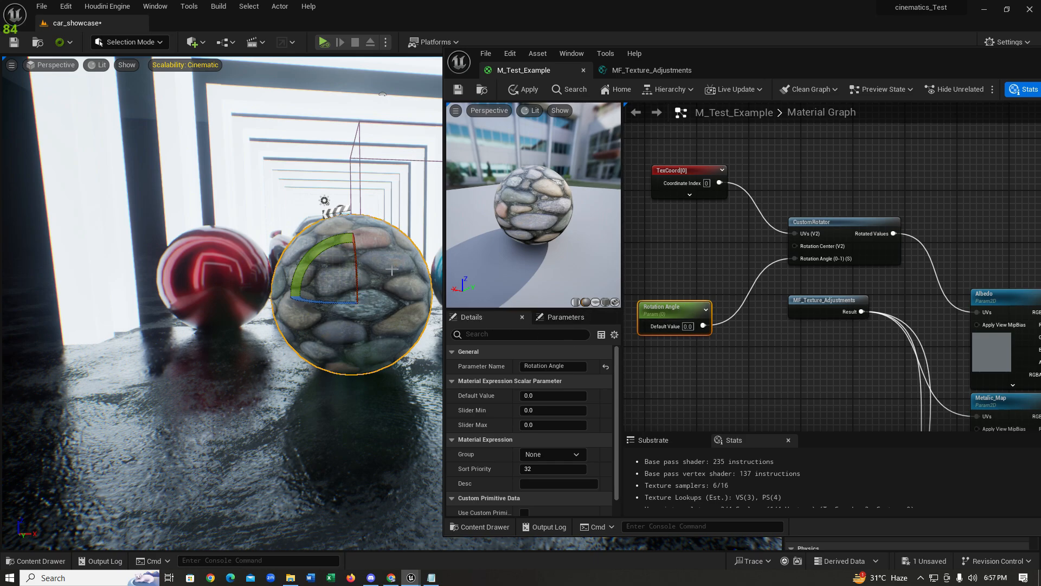
{"action": "left_click_drag", "start_coordinate": [688, 326], "coordinate": [695, 324]}
{"action": "left_click", "coordinate": [690, 328]}
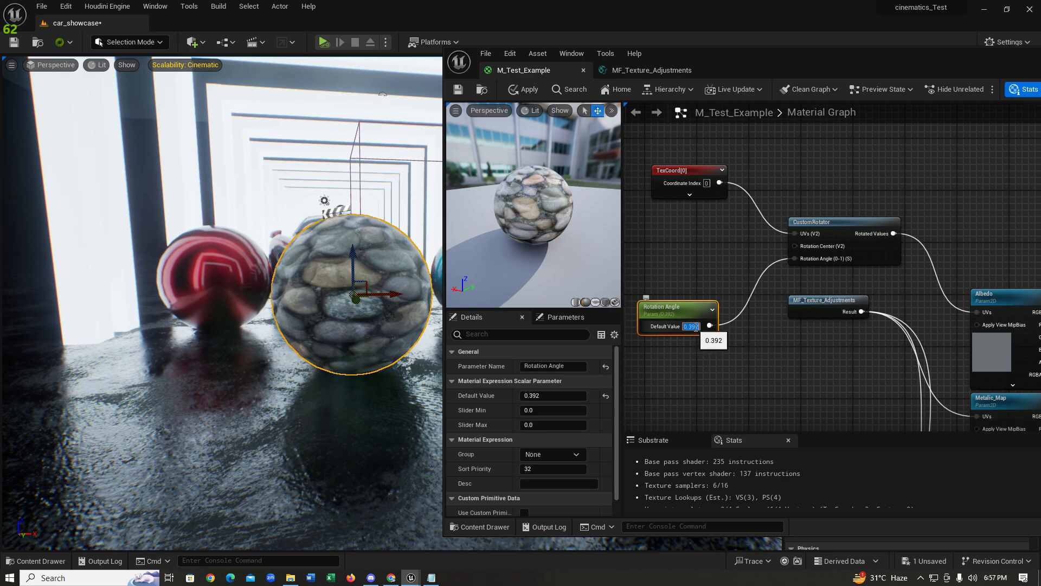
{"action": "type", "text": "0"}
{"action": "left_click", "coordinate": [768, 343]}
Step: Rearrange the Rotation Angle and CustomRotator nodes beside TexCoord[0]
{"action": "left_click_drag", "start_coordinate": [691, 314], "coordinate": [710, 313]}
{"action": "left_click_drag", "start_coordinate": [831, 225], "coordinate": [810, 182]}
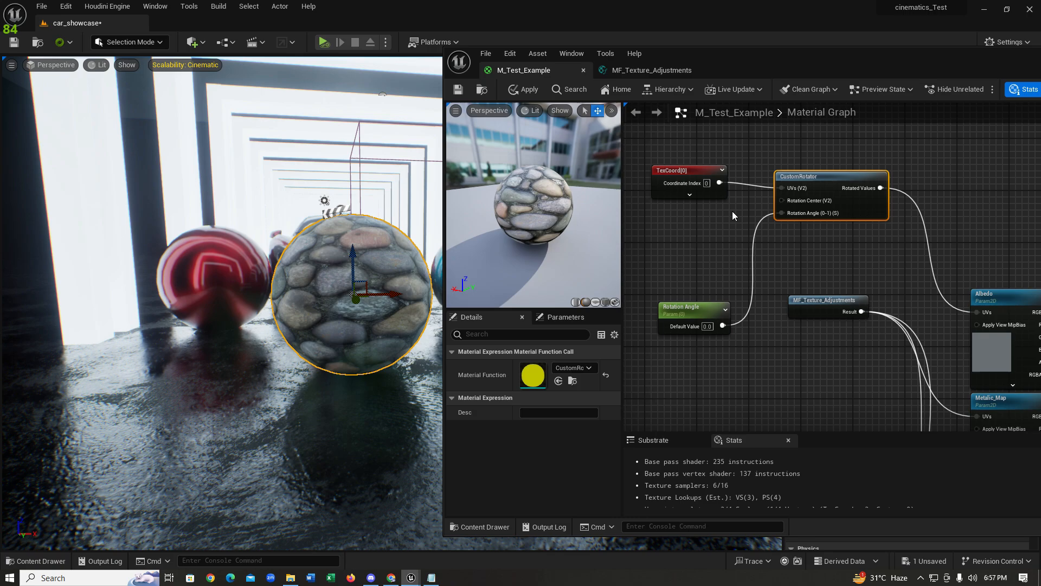
{"action": "right_click_drag", "start_coordinate": [738, 223], "coordinate": [722, 238]}
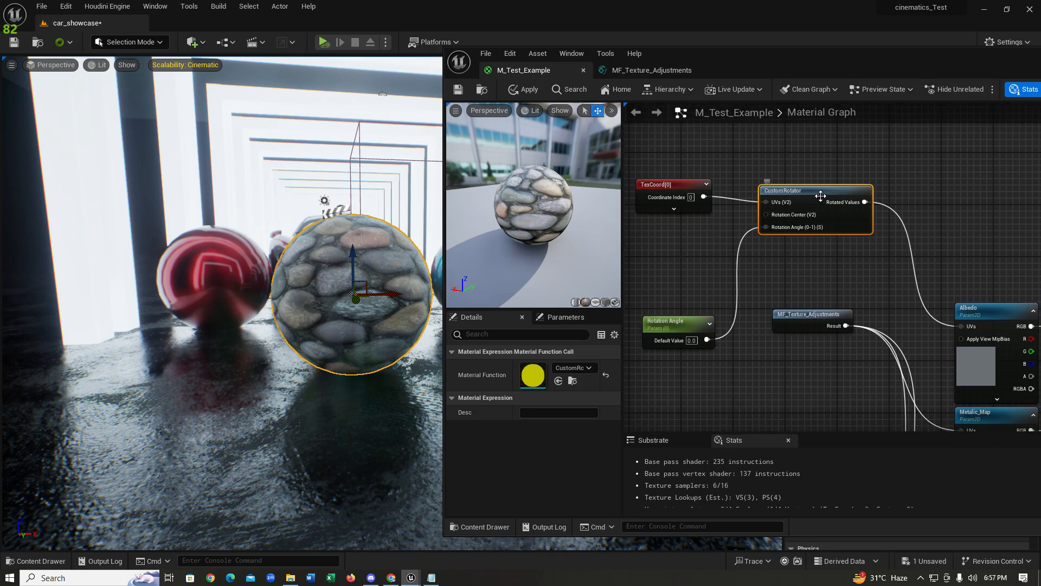
{"action": "left_click_drag", "start_coordinate": [821, 196], "coordinate": [820, 190]}
{"action": "scroll", "coordinate": [795, 245], "scroll_direction": "up", "scroll_amount": 2}
{"action": "right_click_drag", "start_coordinate": [792, 246], "coordinate": [812, 277]}
{"action": "left_click_drag", "start_coordinate": [828, 199], "coordinate": [830, 209]}
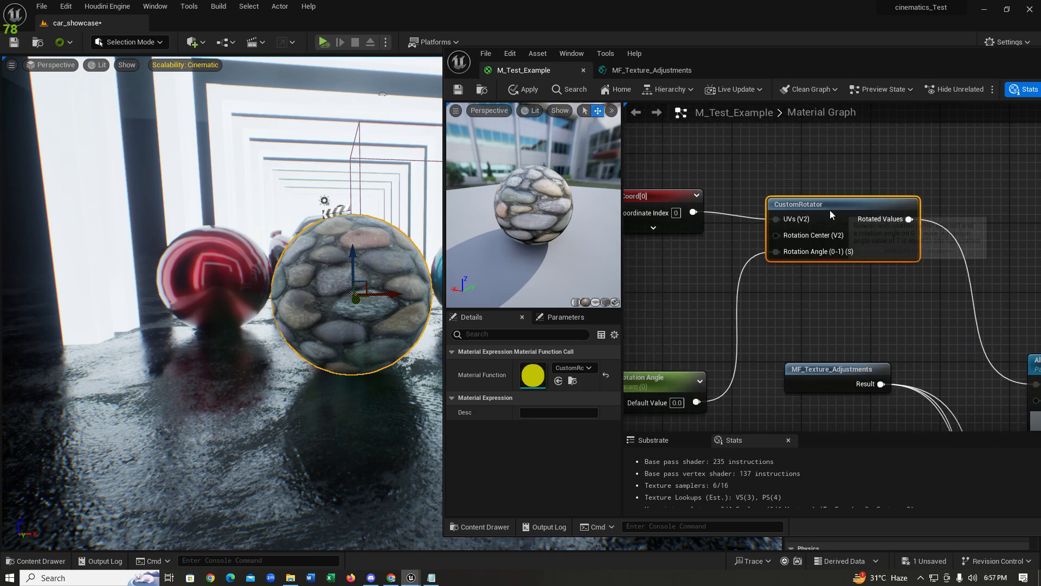
Step: Add an AppendVector node and connect its output to the CustomRotator's Rotation Center
{"action": "double_click", "coordinate": [834, 62]}
{"action": "right_click", "coordinate": [395, 263]}
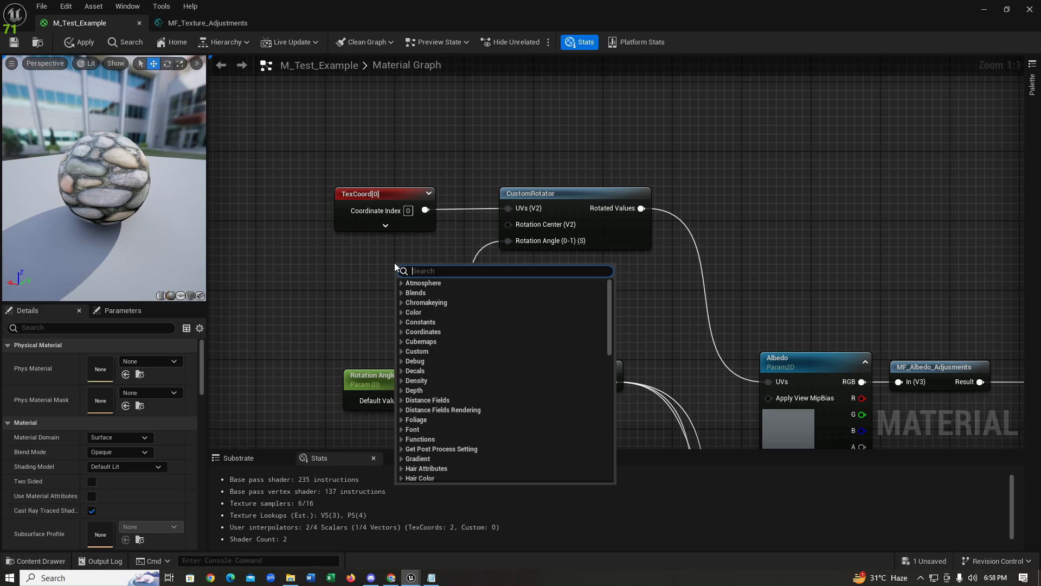
{"action": "type", "text": "appen"}
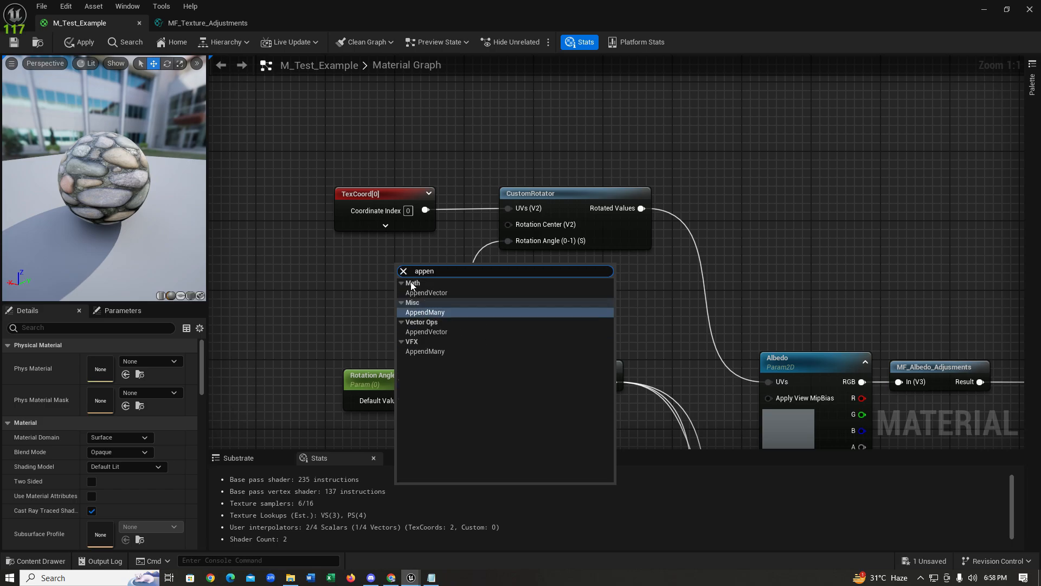
{"action": "left_click", "coordinate": [430, 293]}
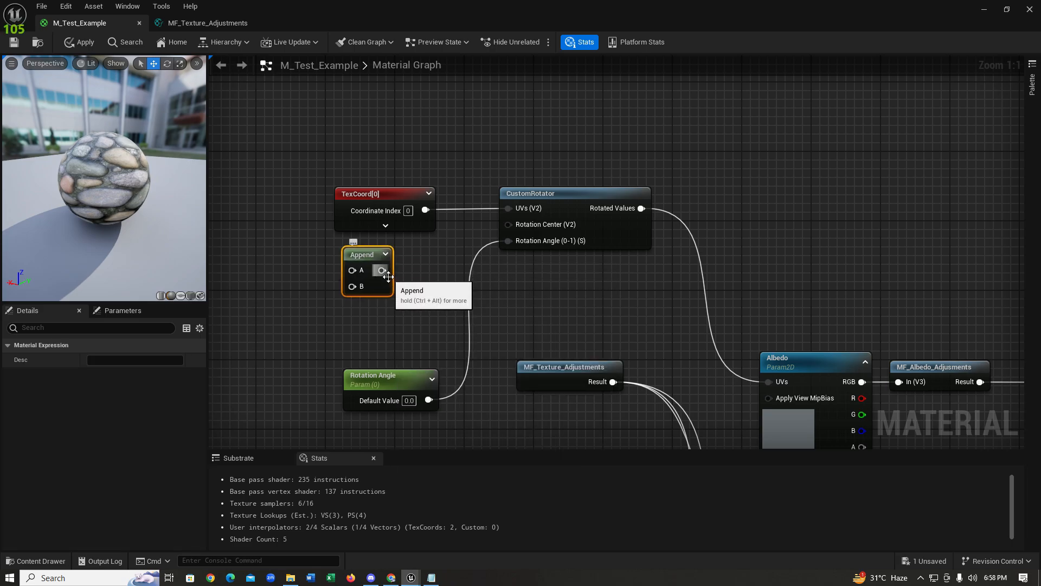
{"action": "left_click_drag", "start_coordinate": [382, 270], "coordinate": [402, 249]}
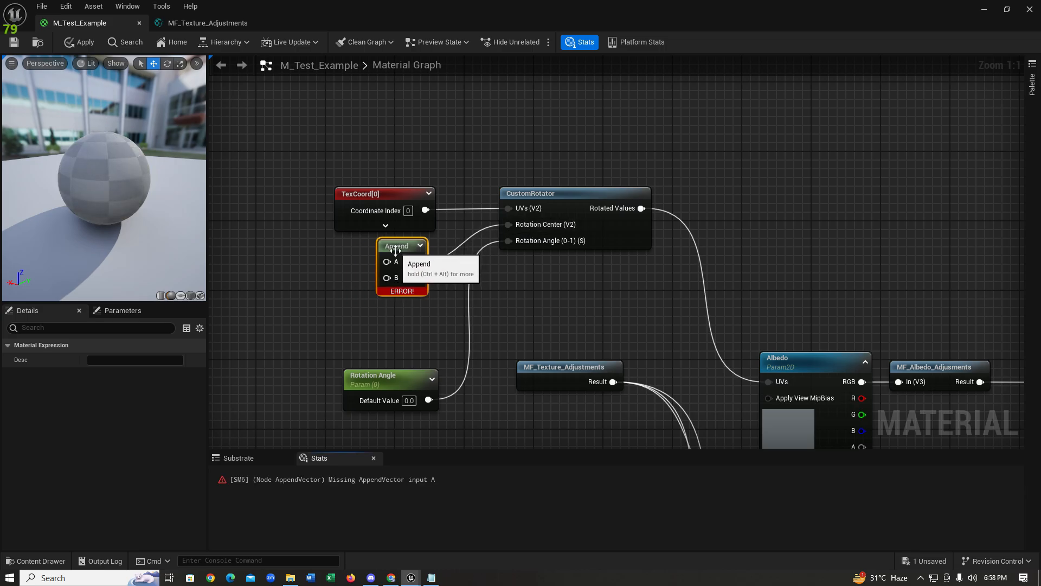
{"action": "right_click_drag", "start_coordinate": [369, 302], "coordinate": [419, 301]}
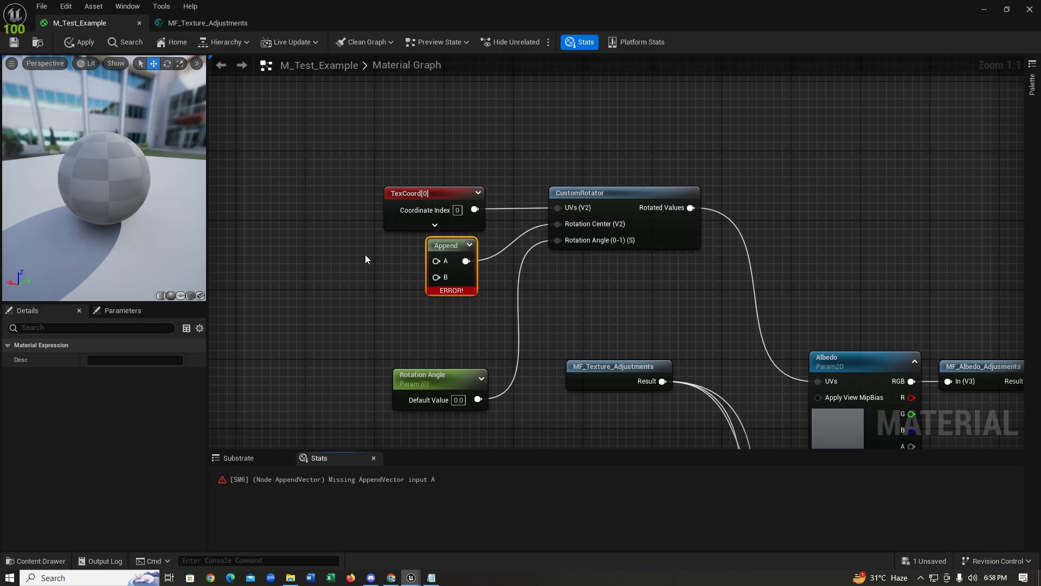
{"action": "right_click_drag", "start_coordinate": [313, 241], "coordinate": [364, 247]}
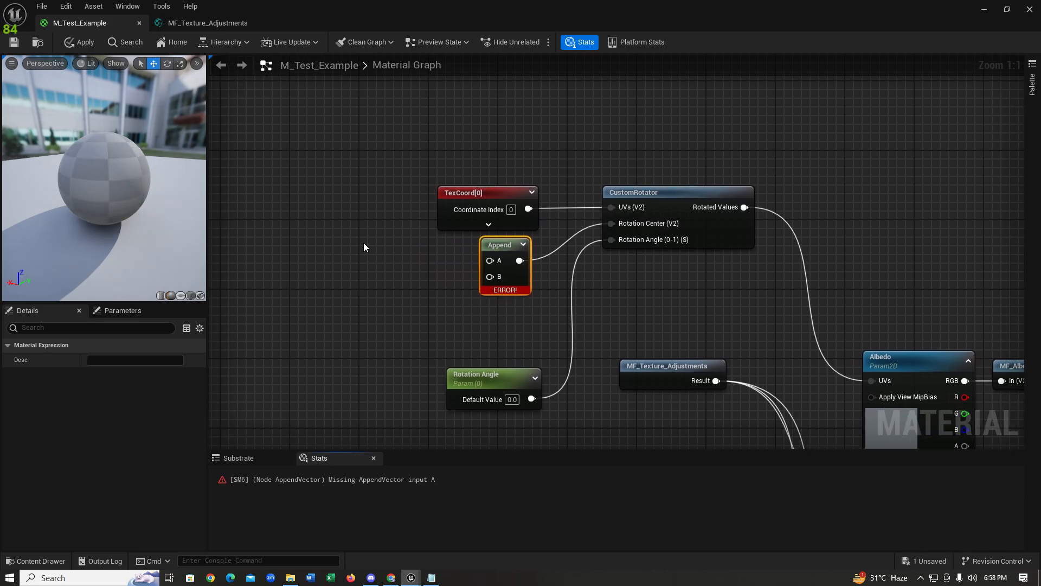
Step: Create a 'Rotation Center X' scalar parameter and duplicate it as 'Rotation Center Y'
{"action": "left_click", "coordinate": [330, 256]}
{"action": "left_click", "coordinate": [330, 256]}
{"action": "type", "text": "ssssssss"}
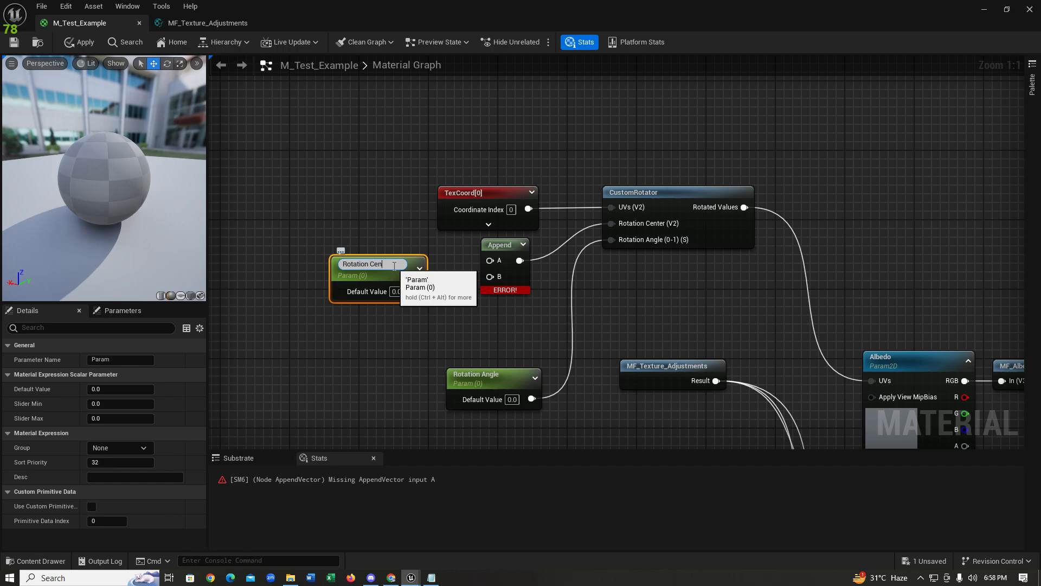
{"action": "key", "text": "Return"}
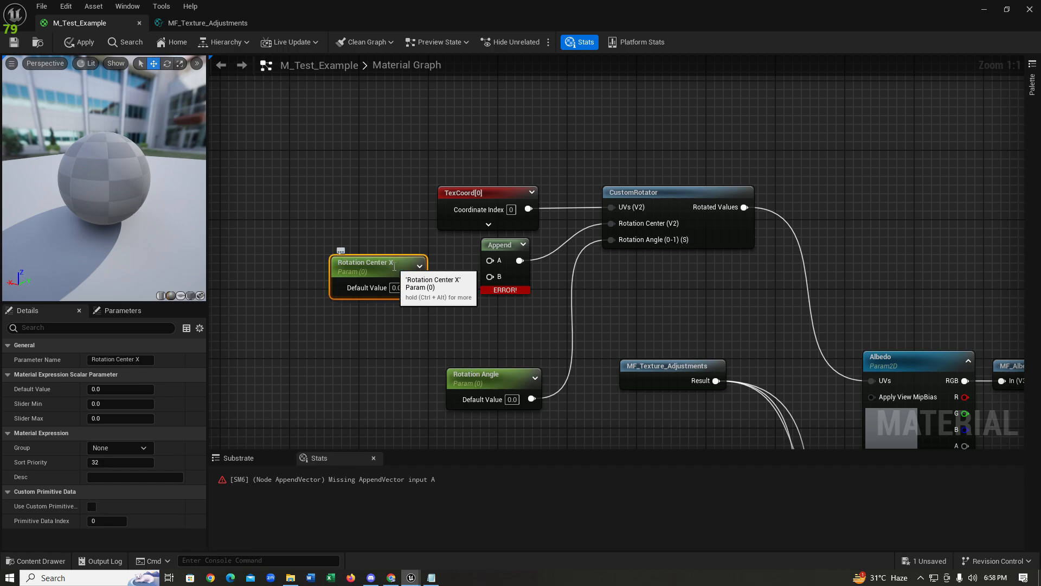
{"action": "key", "text": "ctrl+d"}
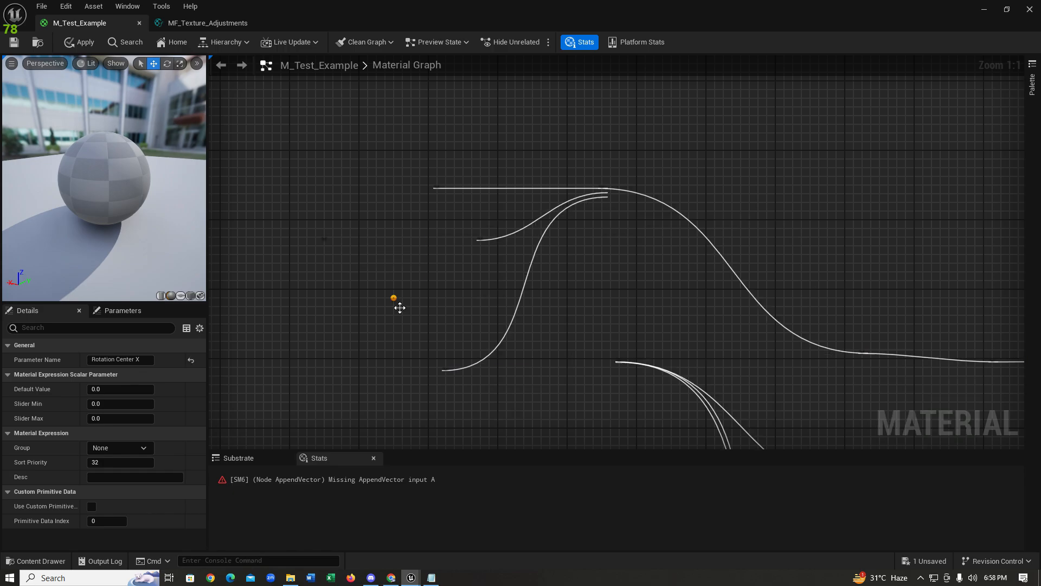
{"action": "left_click_drag", "start_coordinate": [399, 305], "coordinate": [363, 295]}
{"action": "left_click", "coordinate": [147, 362]}
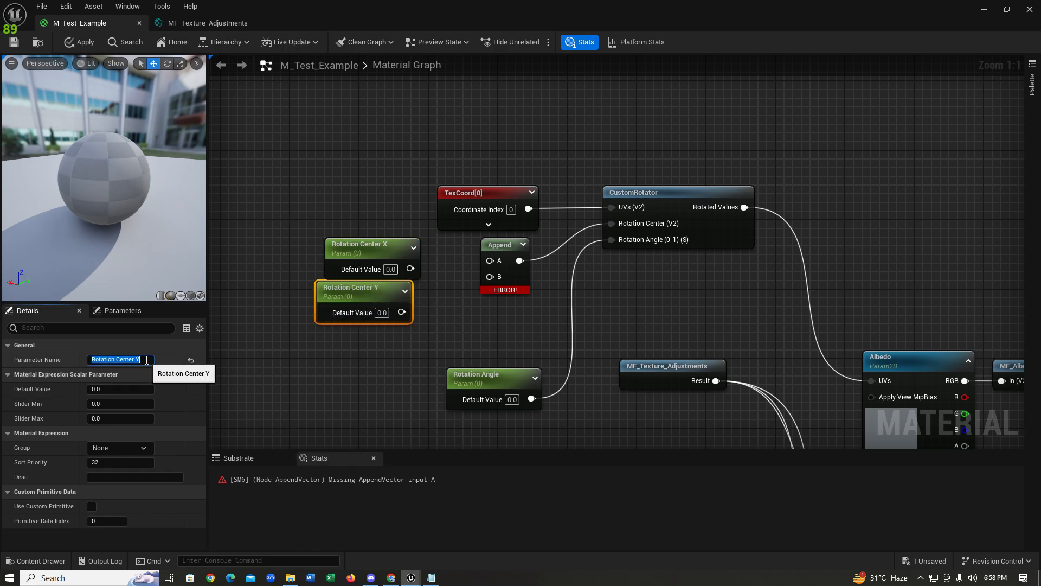
{"action": "left_click_drag", "start_coordinate": [350, 293], "coordinate": [358, 301]}
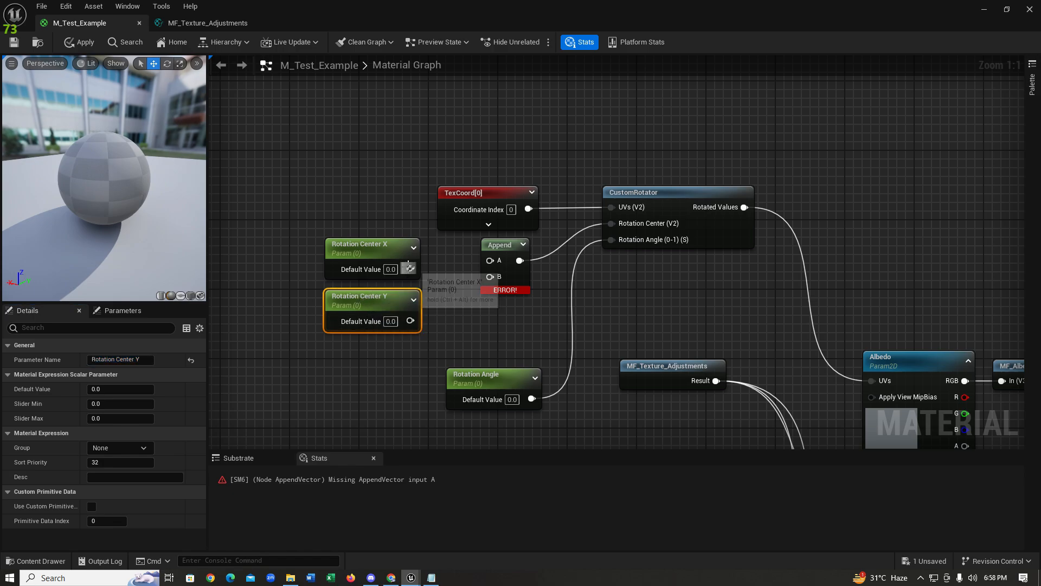
Step: Wire Rotation Center X into Append input A and Rotation Center Y into input B
{"action": "left_click_drag", "start_coordinate": [408, 267], "coordinate": [490, 260]}
{"action": "left_click_drag", "start_coordinate": [411, 320], "coordinate": [489, 279]}
{"action": "left_click_drag", "start_coordinate": [379, 254], "coordinate": [388, 254]}
{"action": "left_click_drag", "start_coordinate": [491, 9], "coordinate": [880, 34]}
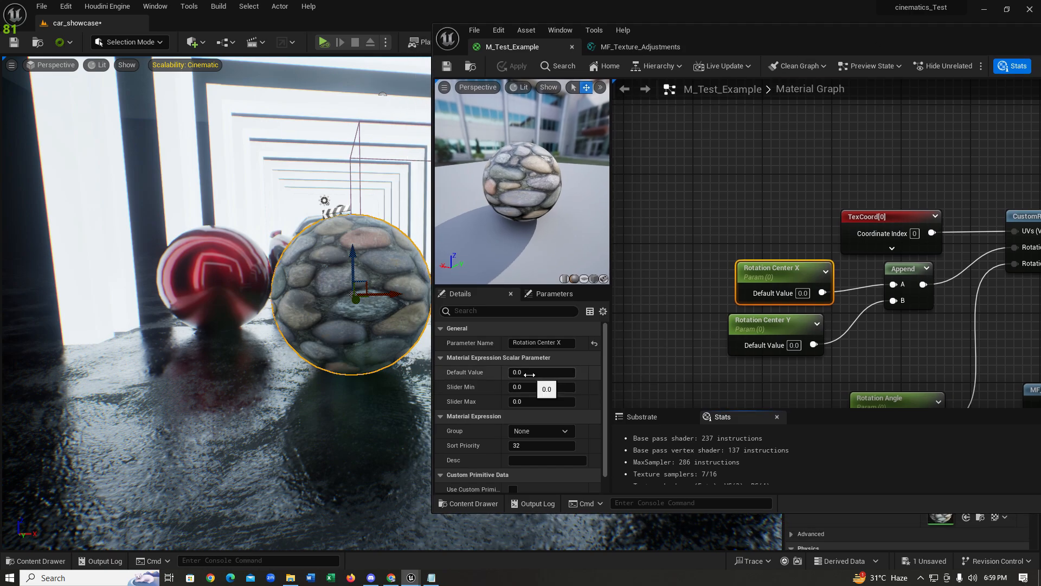
Step: Set Rotation Center X to about 1.074348 and scrub Rotation Angle, settling on 0.28
{"action": "left_click_drag", "start_coordinate": [529, 374], "coordinate": [570, 374]}
{"action": "right_click_drag", "start_coordinate": [726, 386], "coordinate": [689, 253]}
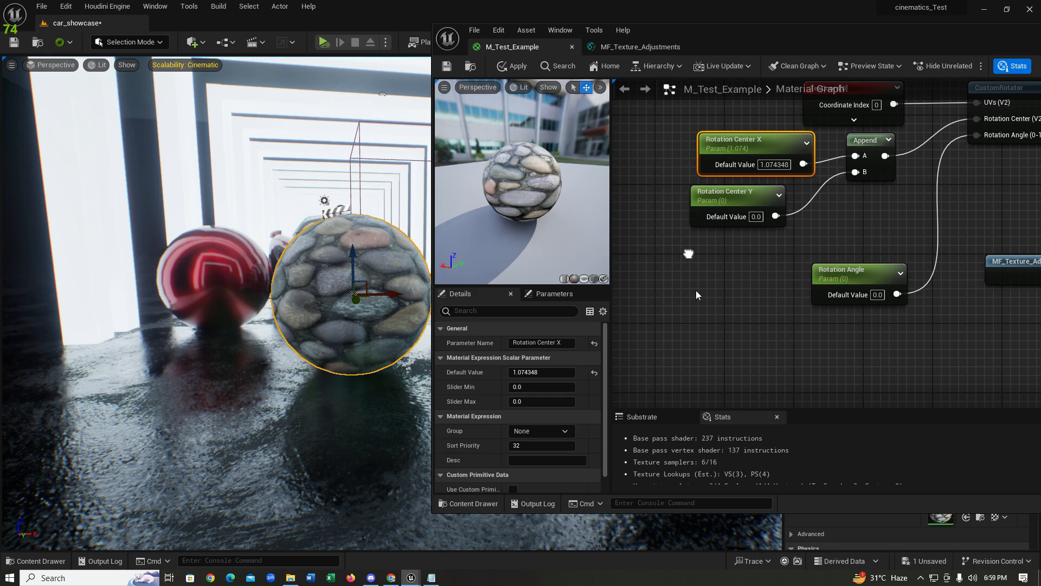
{"action": "left_click", "coordinate": [858, 283]}
{"action": "left_click_drag", "start_coordinate": [529, 372], "coordinate": [557, 372]}
{"action": "right_click_drag", "start_coordinate": [380, 311], "coordinate": [169, 299]}
{"action": "left_click_drag", "start_coordinate": [533, 372], "coordinate": [547, 372]}
{"action": "right_click_drag", "start_coordinate": [416, 351], "coordinate": [391, 355]}
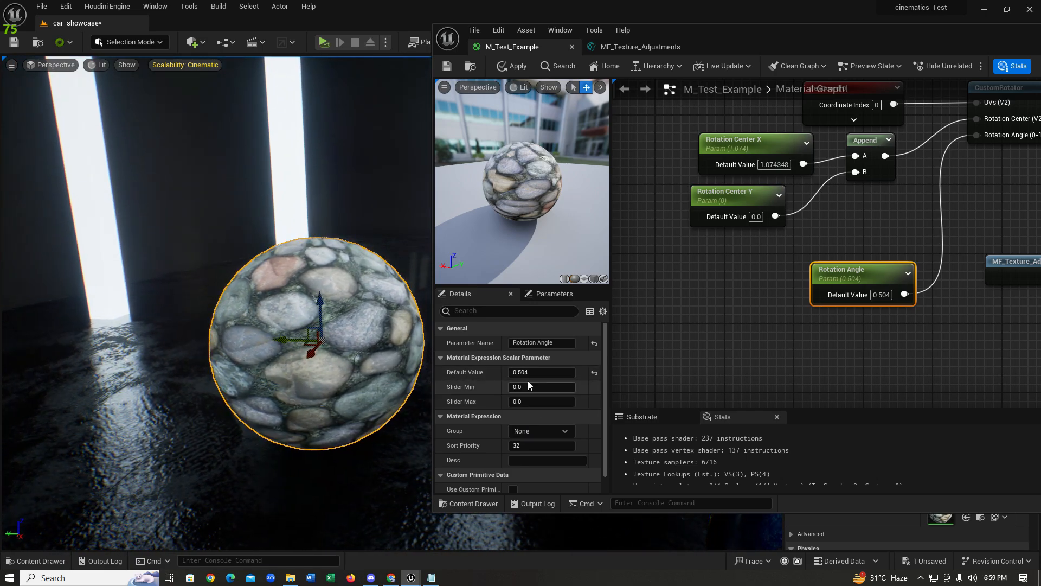
{"action": "left_click_drag", "start_coordinate": [535, 372], "coordinate": [515, 372]}
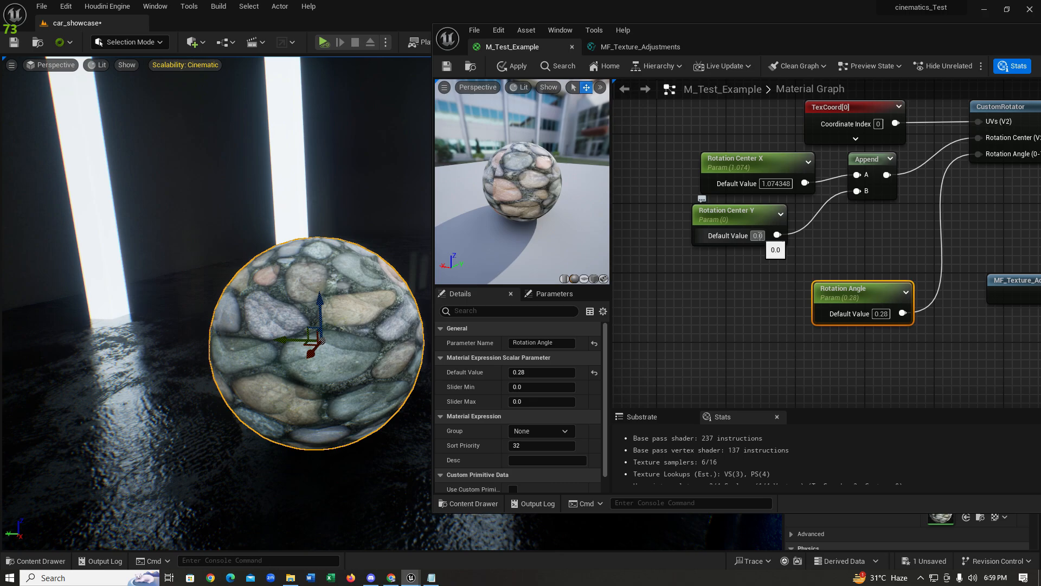
Step: Enter 12 as Rotation Center Y's default value
{"action": "left_click", "coordinate": [755, 237]}
{"action": "left_click", "coordinate": [756, 235]}
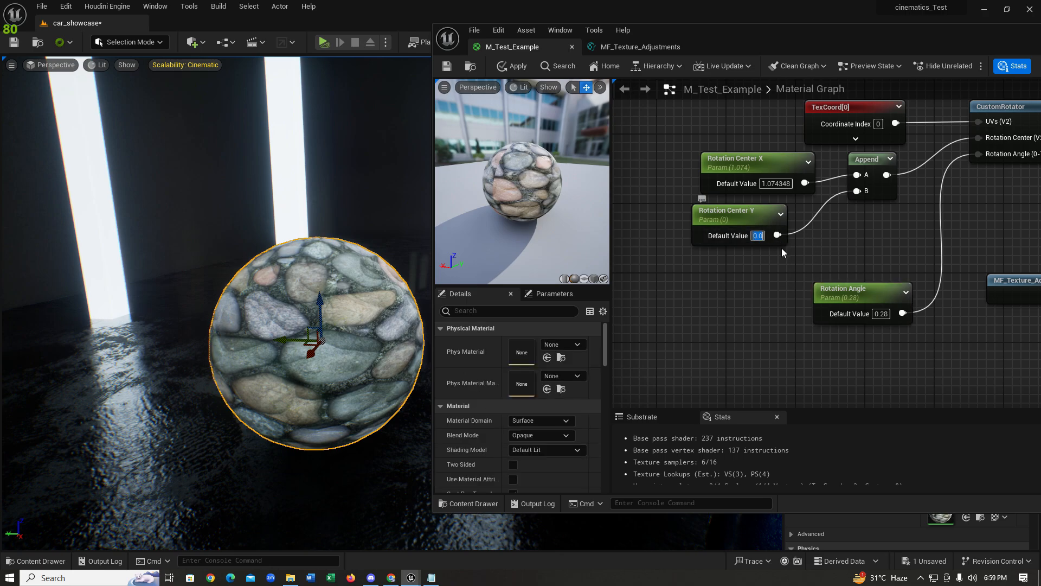
{"action": "type", "text": "111"}
{"action": "key", "text": "BackSpace"}
{"action": "key", "text": "BackSpace"}
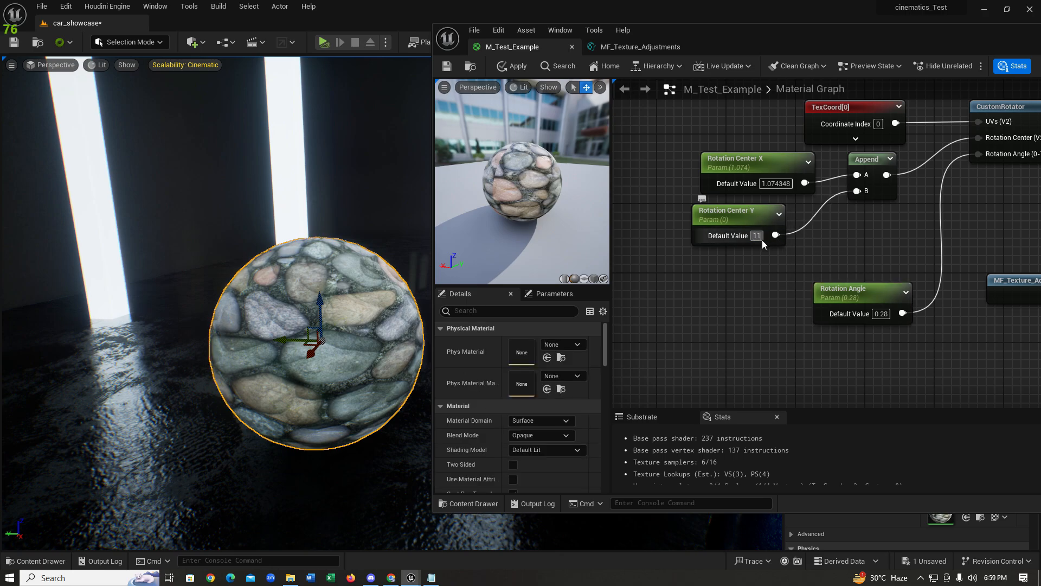
{"action": "type", "text": "2"}
{"action": "left_click", "coordinate": [746, 250]}
Step: Scrub Rotation Angle again to test further cobblestone texture rotations
{"action": "left_click", "coordinate": [728, 235]}
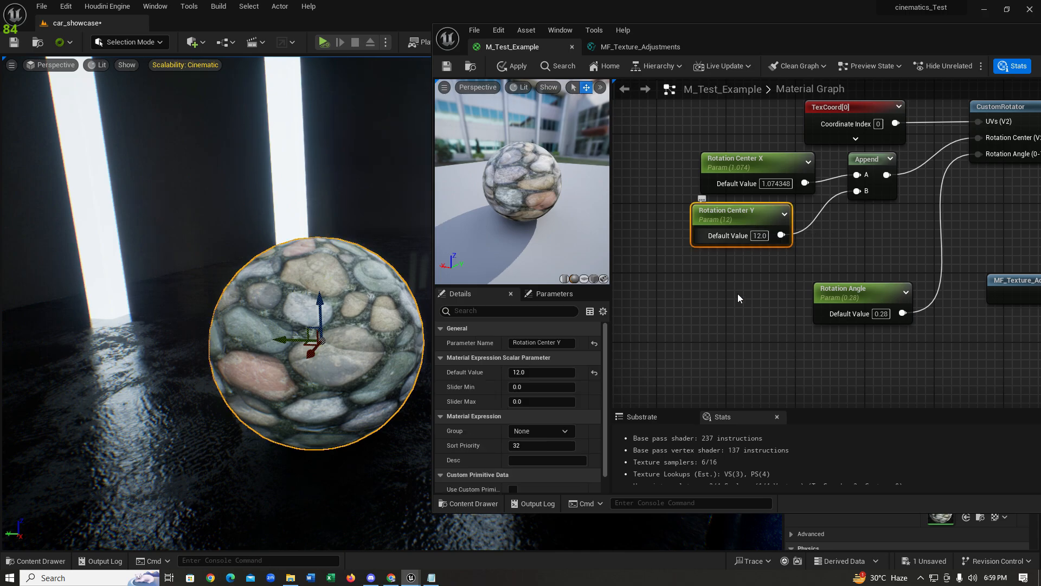
{"action": "left_click", "coordinate": [846, 305]}
{"action": "left_click_drag", "start_coordinate": [523, 372], "coordinate": [573, 372]}
{"action": "mouse_move", "coordinate": [418, 397]}
{"action": "right_mouse_down"}
{"action": "mouse_move", "coordinate": [434, 387]}
{"action": "mouse_move", "coordinate": [461, 404]}
{"action": "mouse_move", "coordinate": [515, 400]}
{"action": "mouse_move", "coordinate": [416, 397]}
{"action": "right_mouse_up"}
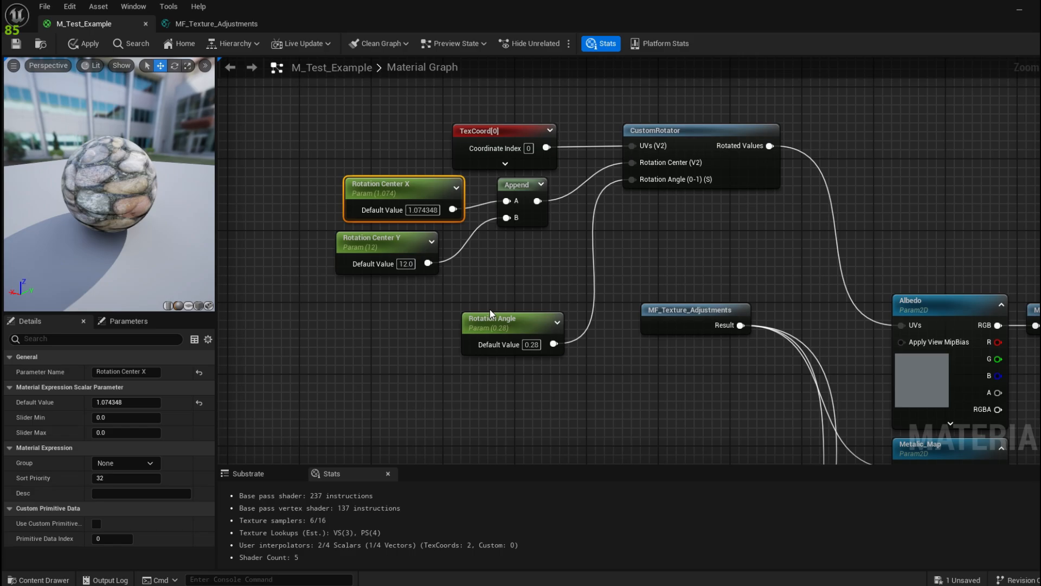
Step: Set Rotation Center X's default to 0.5 and save M_Test_Example
{"action": "left_click", "coordinate": [140, 402]}
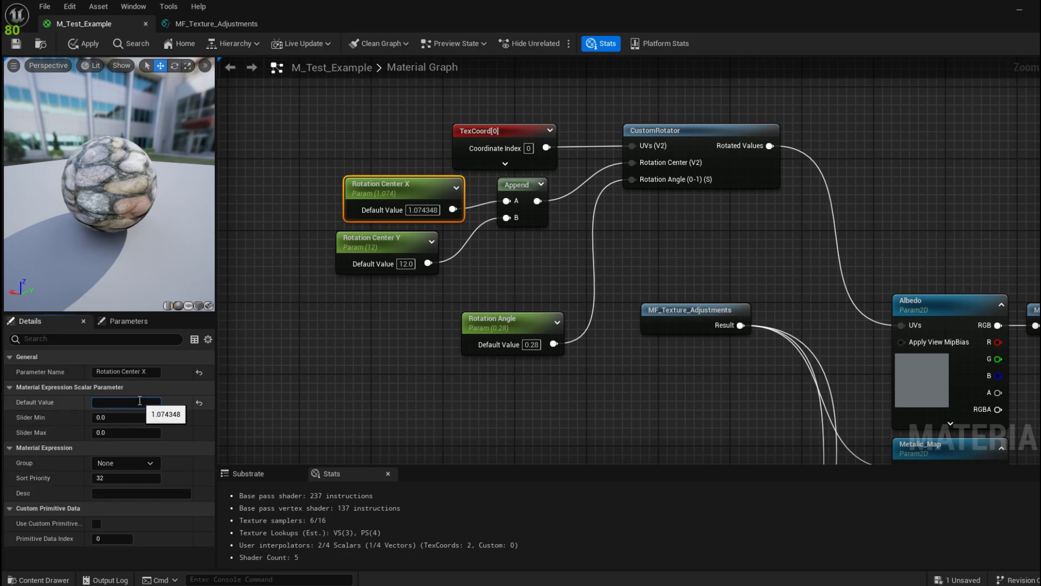
{"action": "type", "text": ".5"}
{"action": "key", "text": "Return"}
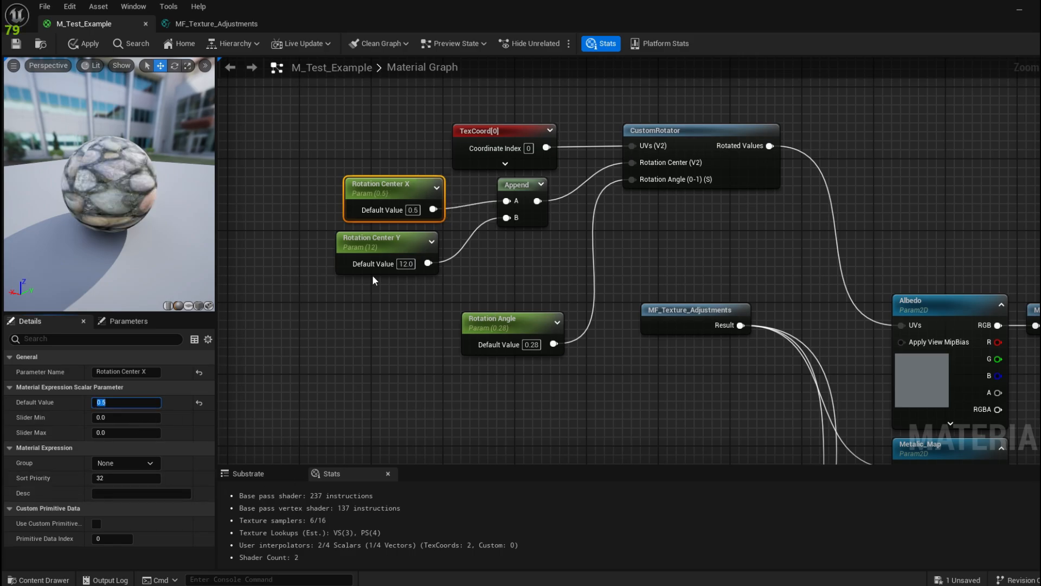
{"action": "left_click", "coordinate": [374, 253]}
{"action": "left_click", "coordinate": [132, 398]}
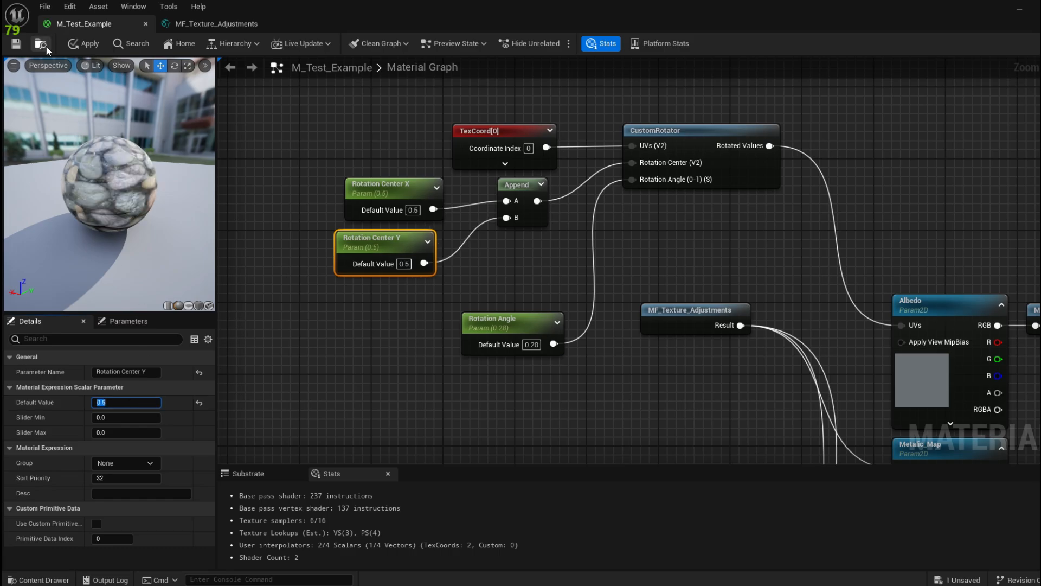
{"action": "left_click", "coordinate": [16, 44]}
Step: Set Rotation Center Y's default to 0.5 and scrub Rotation Angle to preview rotation
{"action": "left_click_drag", "start_coordinate": [488, 5], "coordinate": [902, 28]}
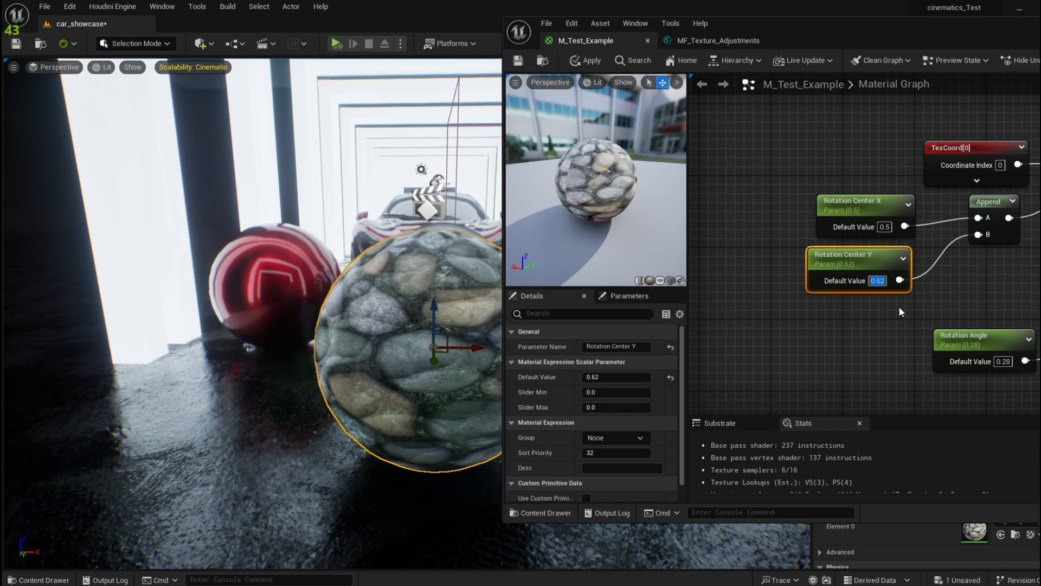
{"action": "type", "text": "0.5"}
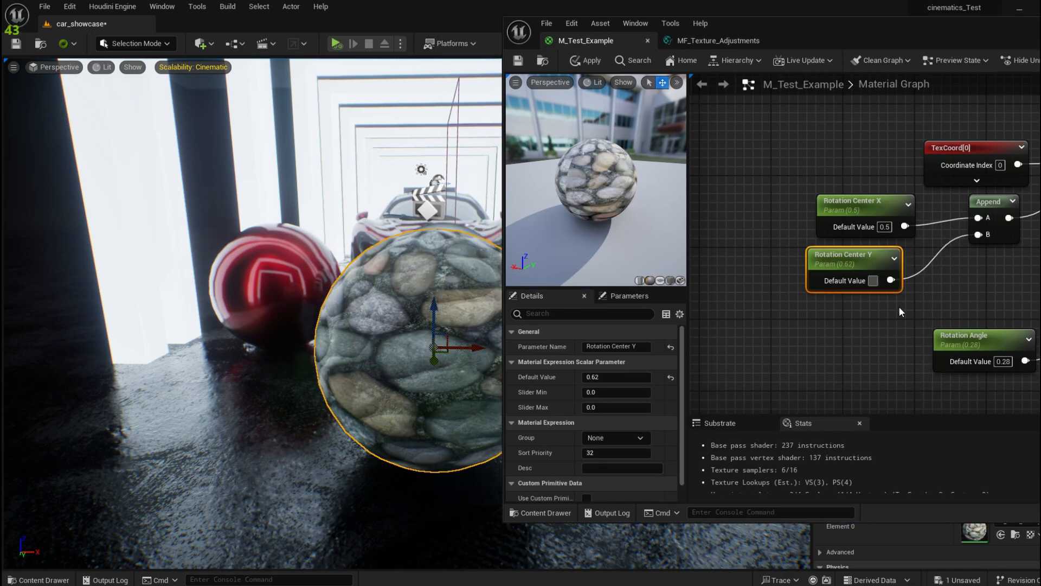
{"action": "key", "text": "Return"}
{"action": "left_click", "coordinate": [970, 339]}
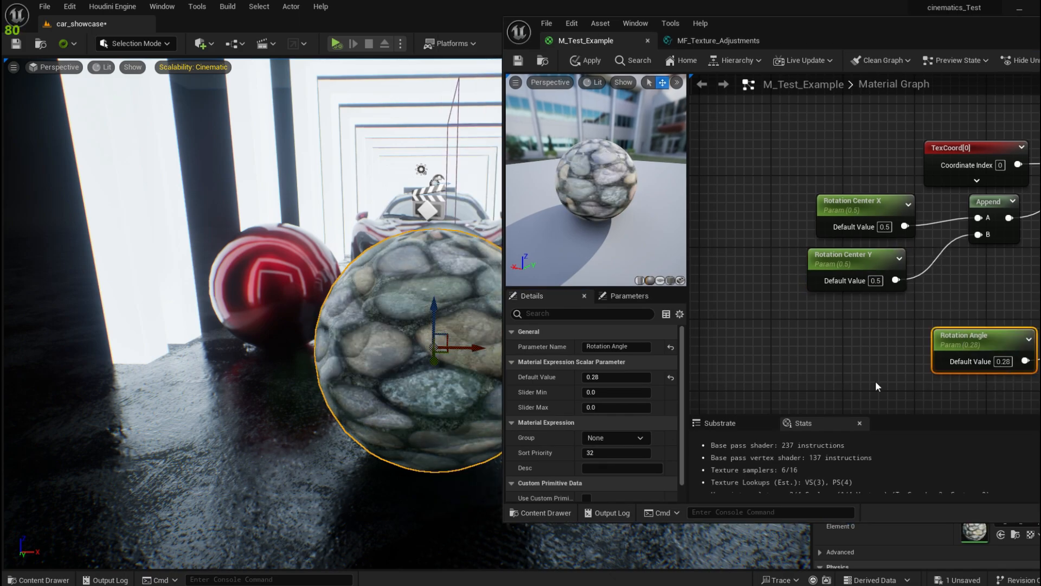
{"action": "left_click_drag", "start_coordinate": [601, 375], "coordinate": [651, 375]}
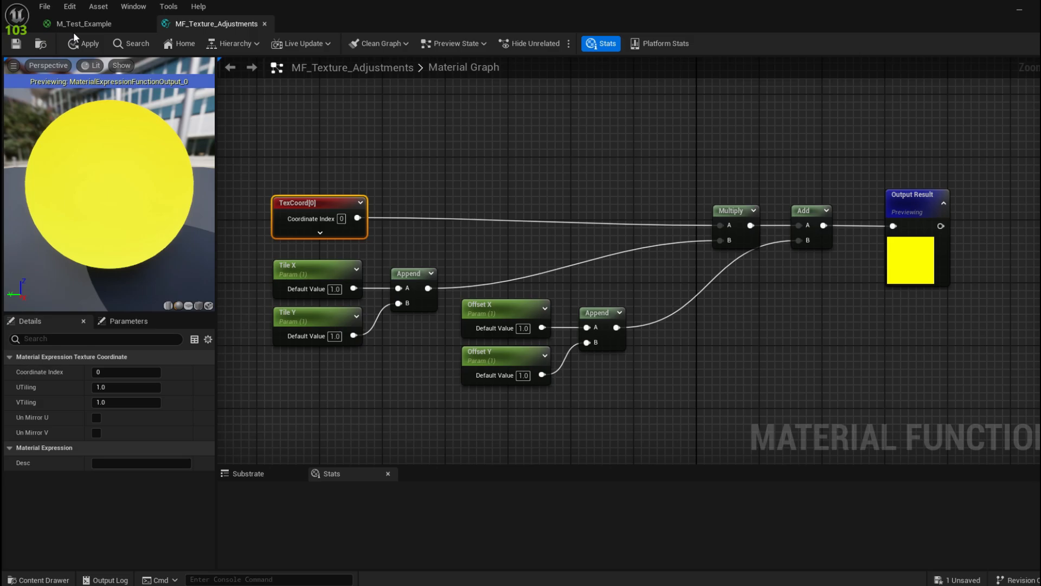
Step: Select the Rotation Center X, Rotation Center Y, Append and CustomRotator nodes together
{"action": "left_click", "coordinate": [76, 30]}
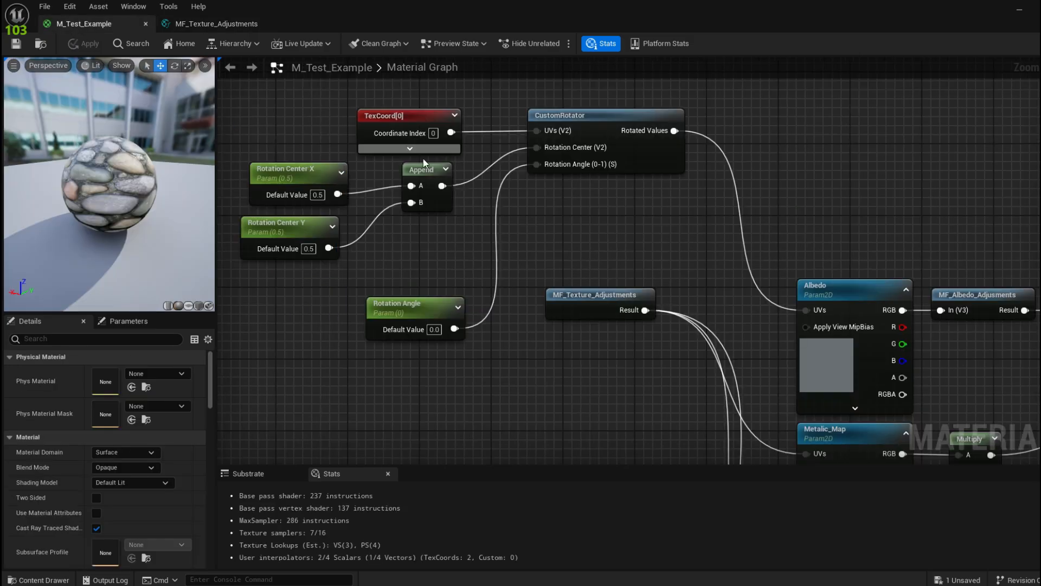
{"action": "right_click_drag", "start_coordinate": [453, 163], "coordinate": [432, 216]}
{"action": "right_click_drag", "start_coordinate": [534, 165], "coordinate": [520, 258]}
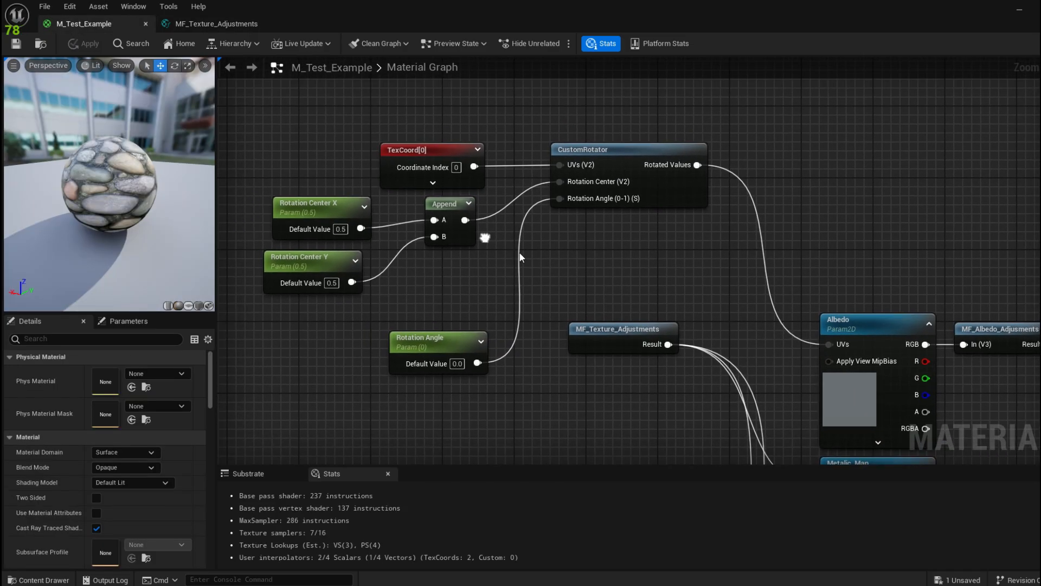
{"action": "left_click", "coordinate": [293, 221]}
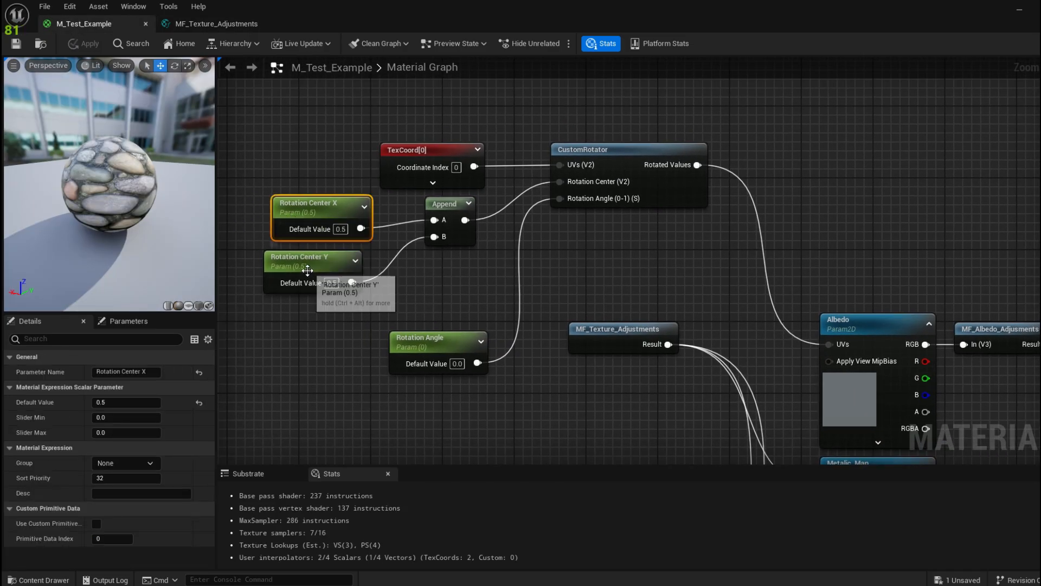
{"action": "left_click", "coordinate": [305, 273], "text": "shift"}
{"action": "left_click", "coordinate": [448, 206], "text": "shift"}
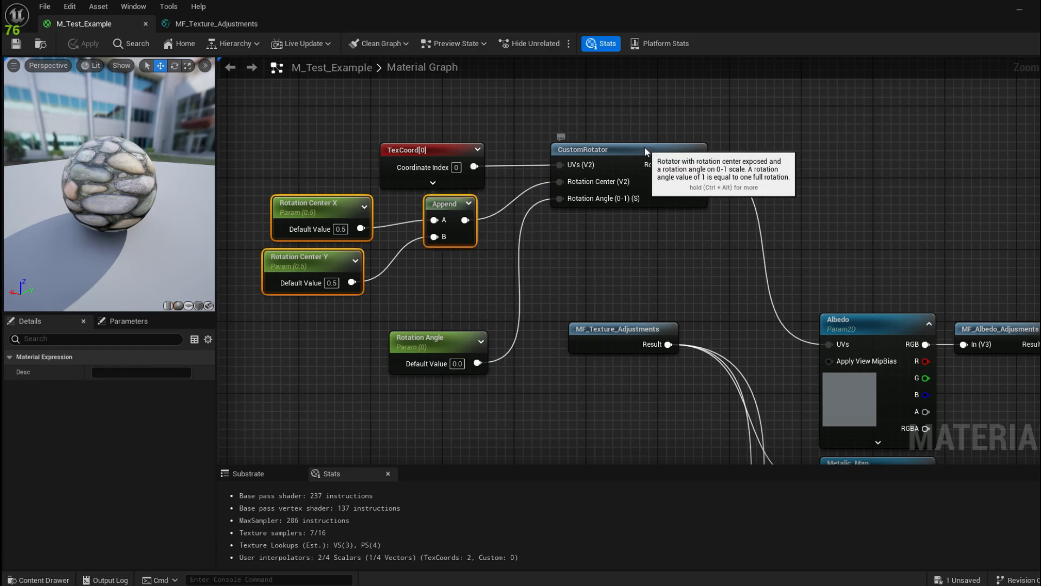
{"action": "left_click", "coordinate": [586, 149], "text": "shift"}
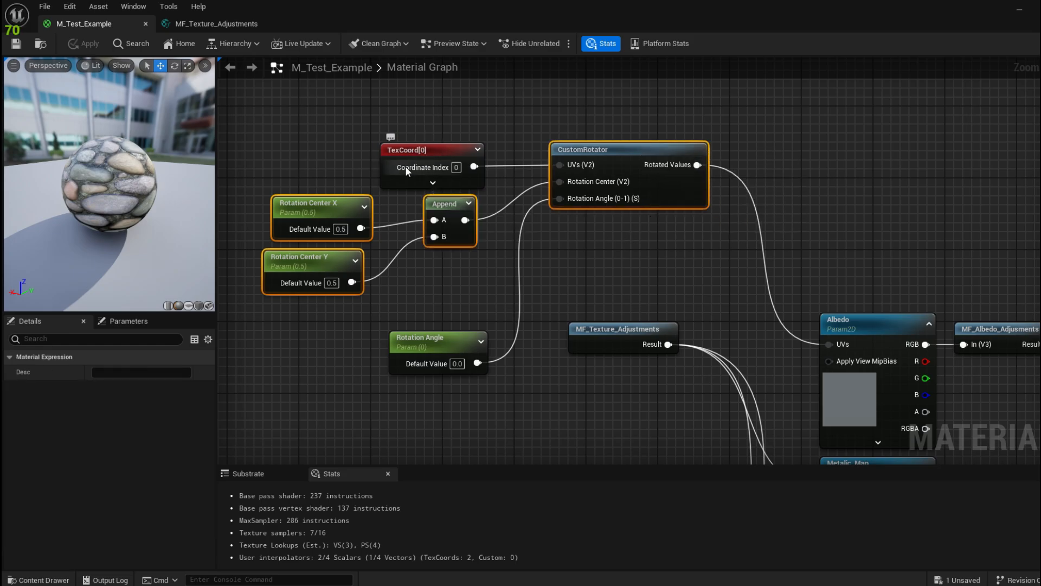
Step: Check the MF_Texture_Adjustments graph, then return to M_Test_Example centred on the rotator nodes
{"action": "left_click", "coordinate": [215, 27]}
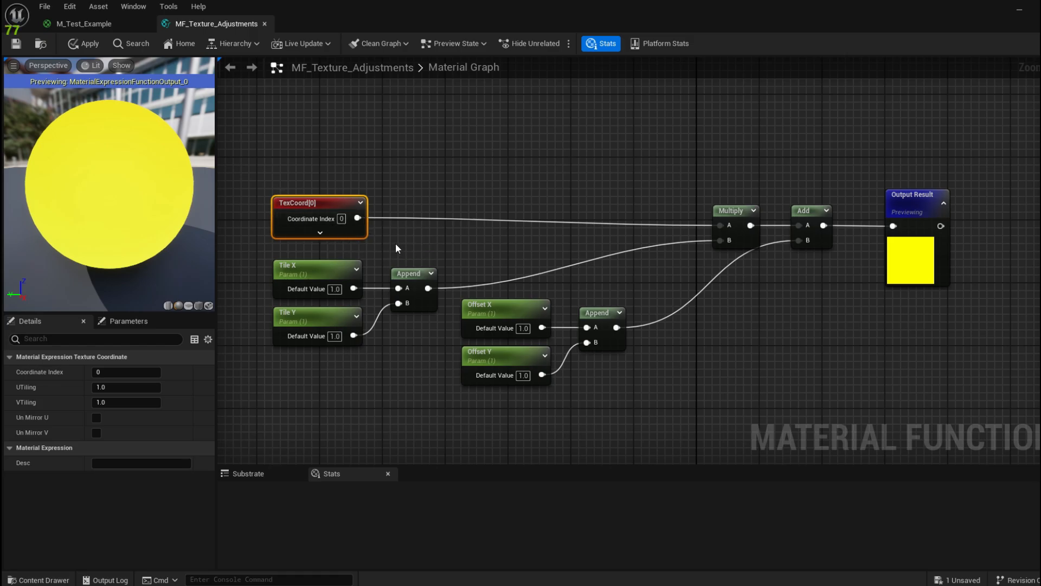
{"action": "left_click", "coordinate": [111, 27]}
{"action": "right_click_drag", "start_coordinate": [586, 112], "coordinate": [578, 140]}
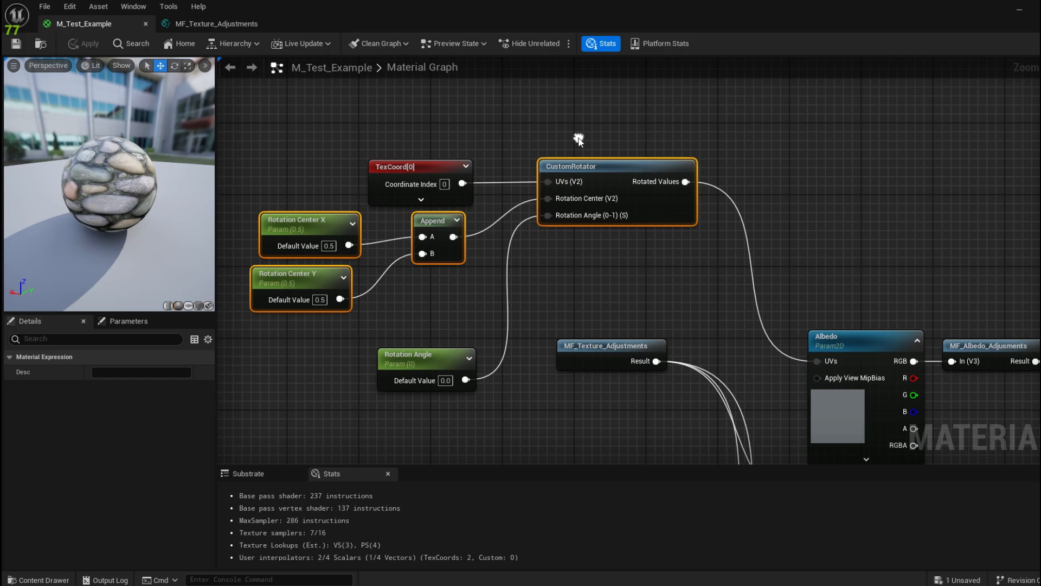
{"action": "right_click_drag", "start_coordinate": [406, 108], "coordinate": [386, 81]}
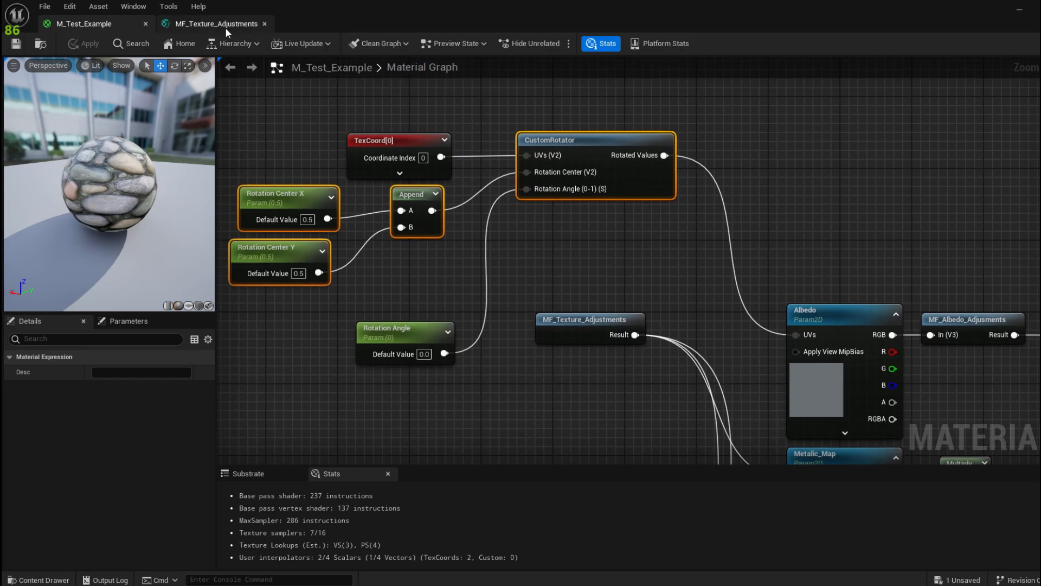
Step: Open MF_Texture_Adjustments and paste the four rotator nodes above TexCoord[0]
{"action": "double_click", "coordinate": [584, 331]}
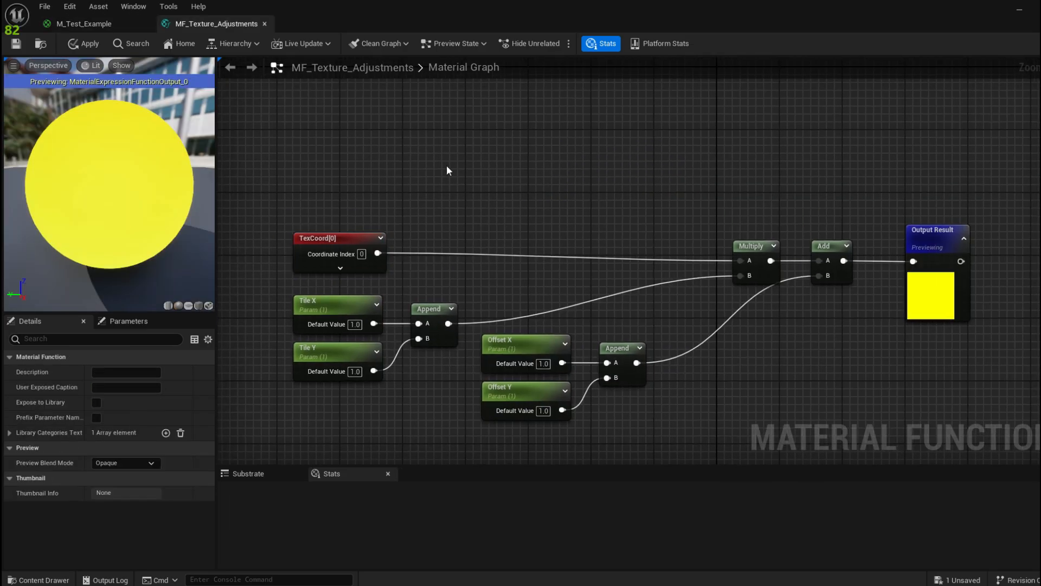
{"action": "key", "text": "ctrl+v"}
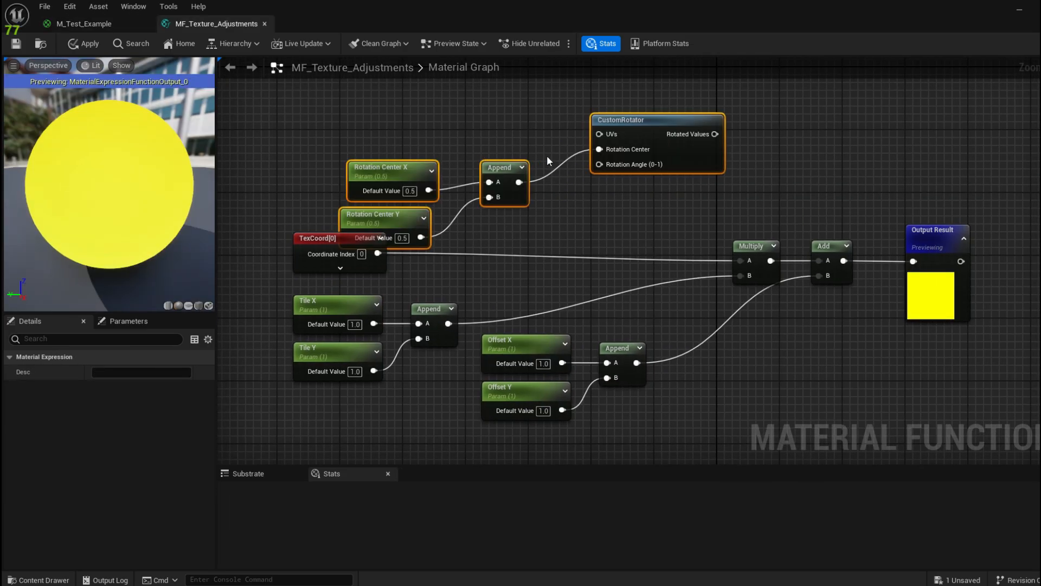
{"action": "left_click_drag", "start_coordinate": [614, 148], "coordinate": [568, 132]}
Step: Copy the Rotation Angle parameter into the function and wire it to the CustomRotator's angle
{"action": "left_click", "coordinate": [84, 24]}
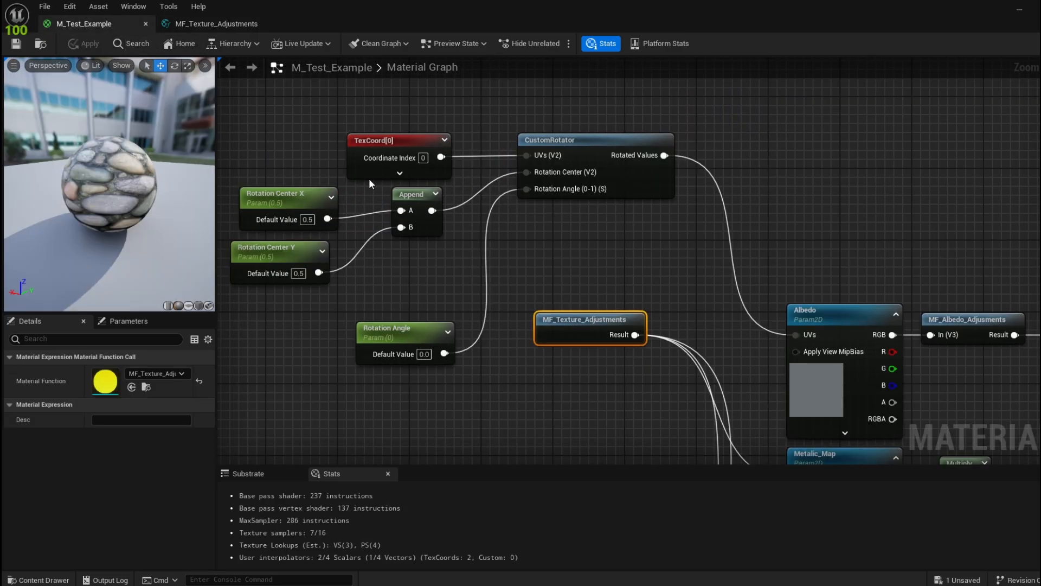
{"action": "right_click_drag", "start_coordinate": [337, 304], "coordinate": [340, 271]}
{"action": "left_click", "coordinate": [419, 305]}
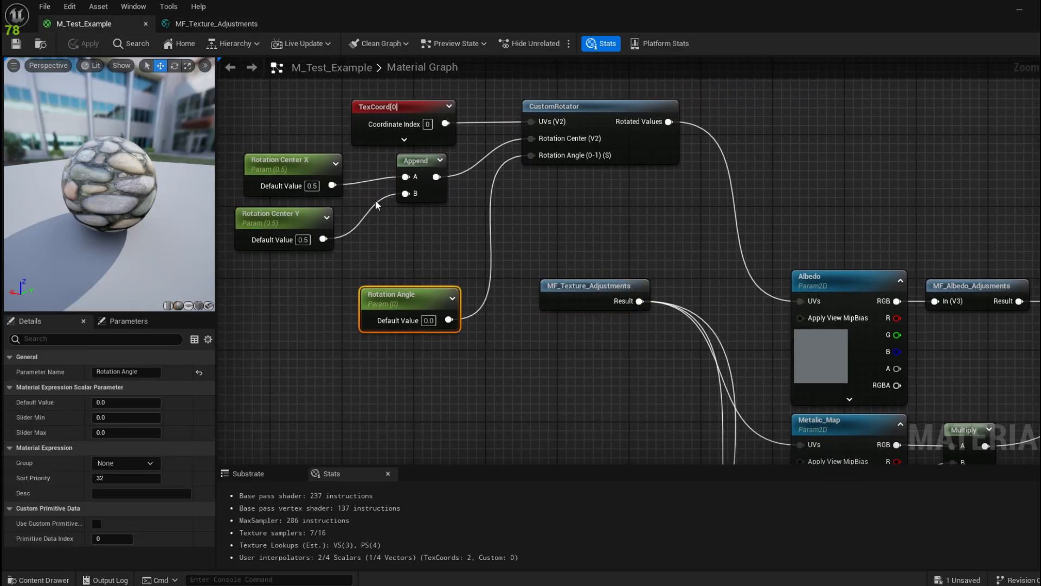
{"action": "left_click", "coordinate": [175, 26]}
{"action": "left_click", "coordinate": [546, 203]}
{"action": "key", "text": "ctrl+v"}
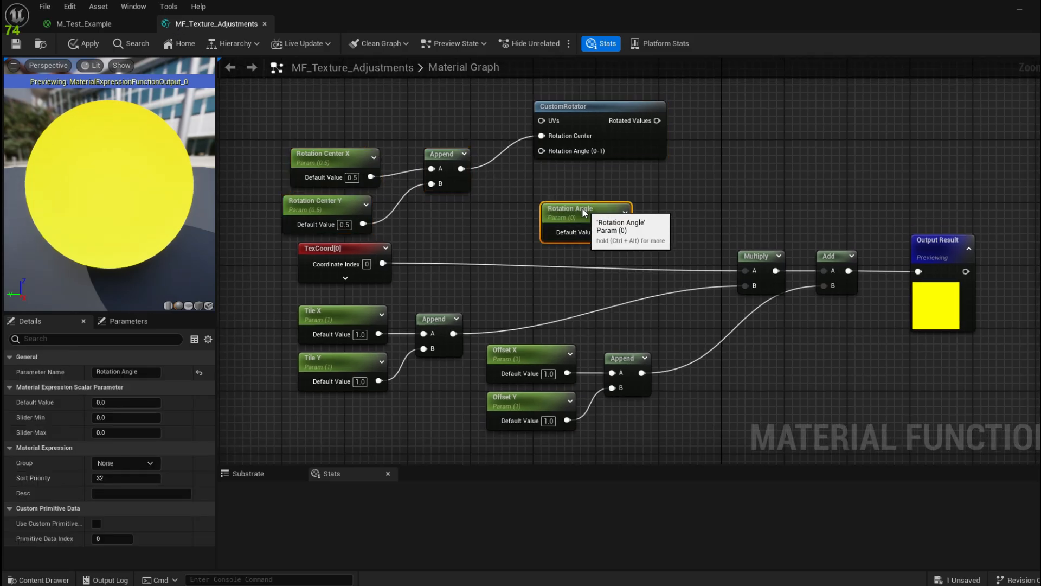
{"action": "left_click_drag", "start_coordinate": [626, 236], "coordinate": [541, 151]}
{"action": "right_click_drag", "start_coordinate": [554, 189], "coordinate": [610, 177]}
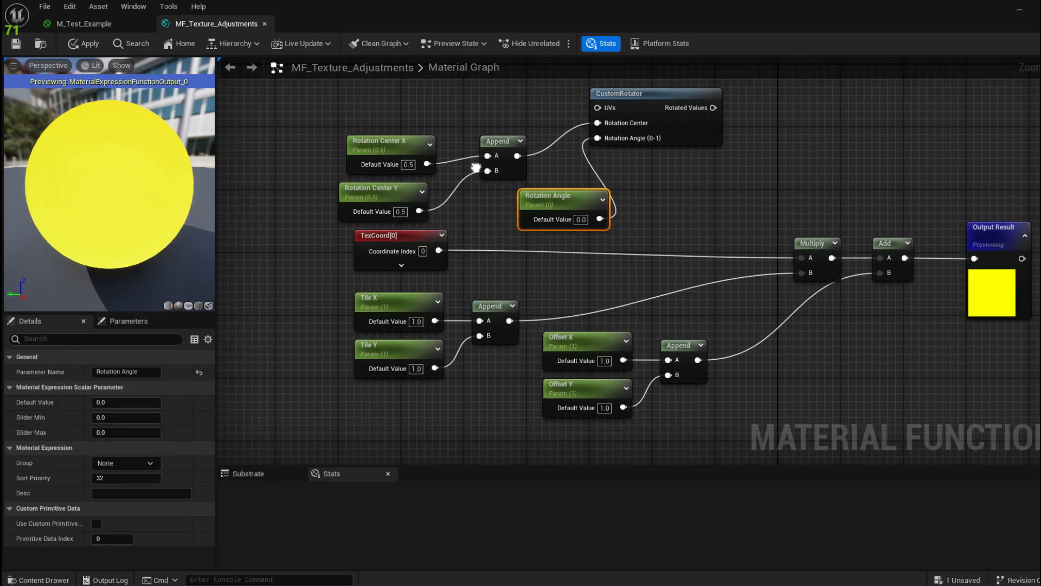
Step: Route TexCoord[0] into CustomRotator UVs and Rotated Values into Multiply A, then save the function
{"action": "left_click", "coordinate": [418, 234]}
{"action": "right_click_drag", "start_coordinate": [652, 214], "coordinate": [620, 228]}
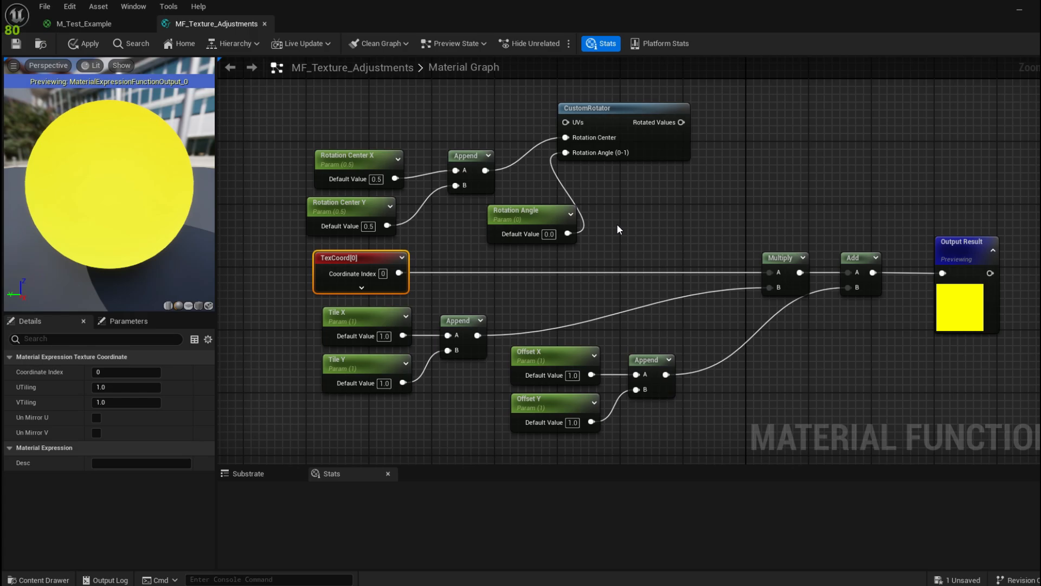
{"action": "right_click_drag", "start_coordinate": [514, 290], "coordinate": [509, 237]}
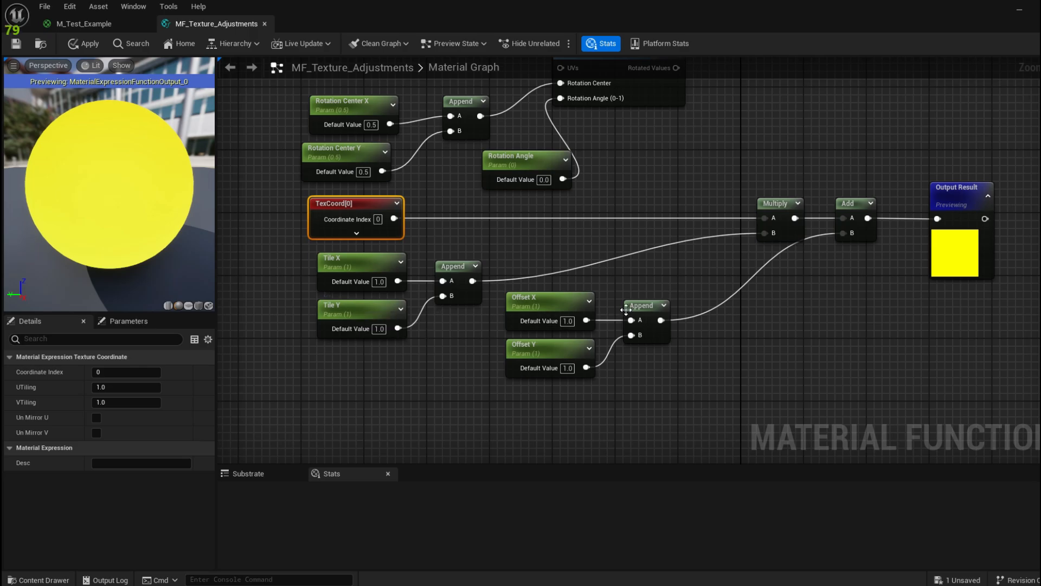
{"action": "right_click_drag", "start_coordinate": [594, 245], "coordinate": [598, 290]}
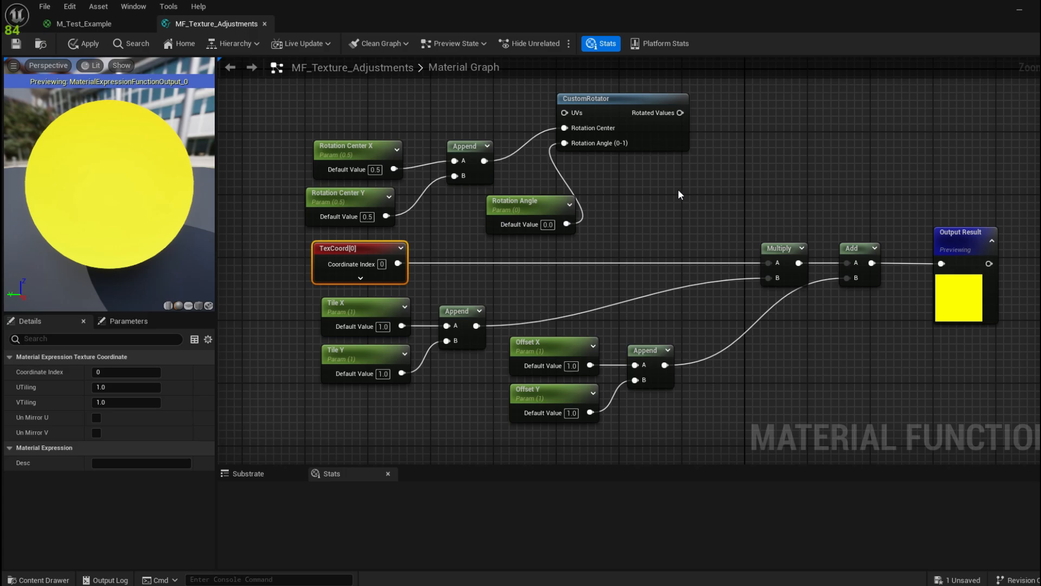
{"action": "right_click_drag", "start_coordinate": [513, 239], "coordinate": [504, 260]}
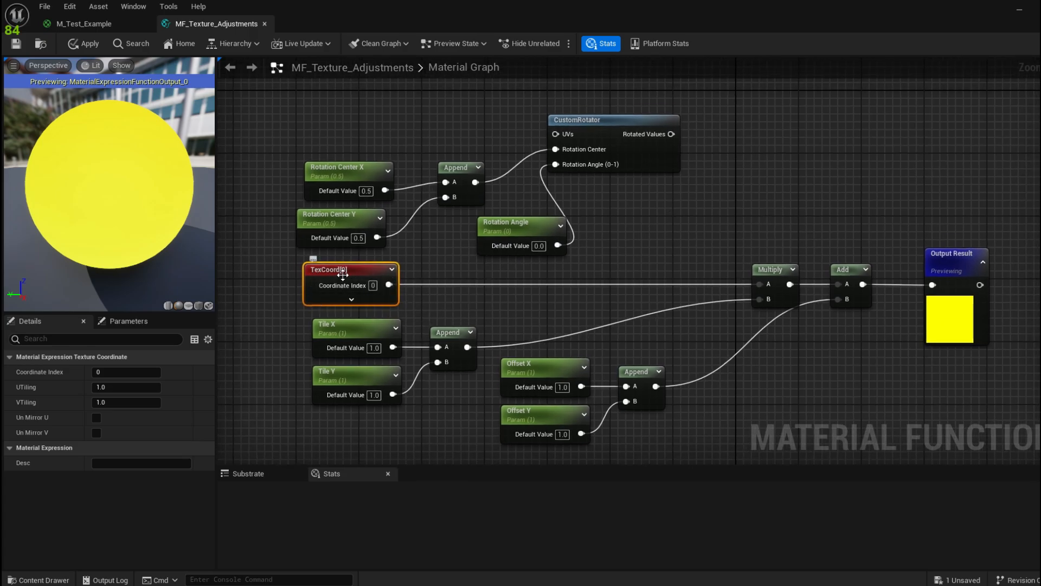
{"action": "left_click_drag", "start_coordinate": [389, 285], "coordinate": [552, 136]}
{"action": "right_click_drag", "start_coordinate": [695, 218], "coordinate": [665, 196]}
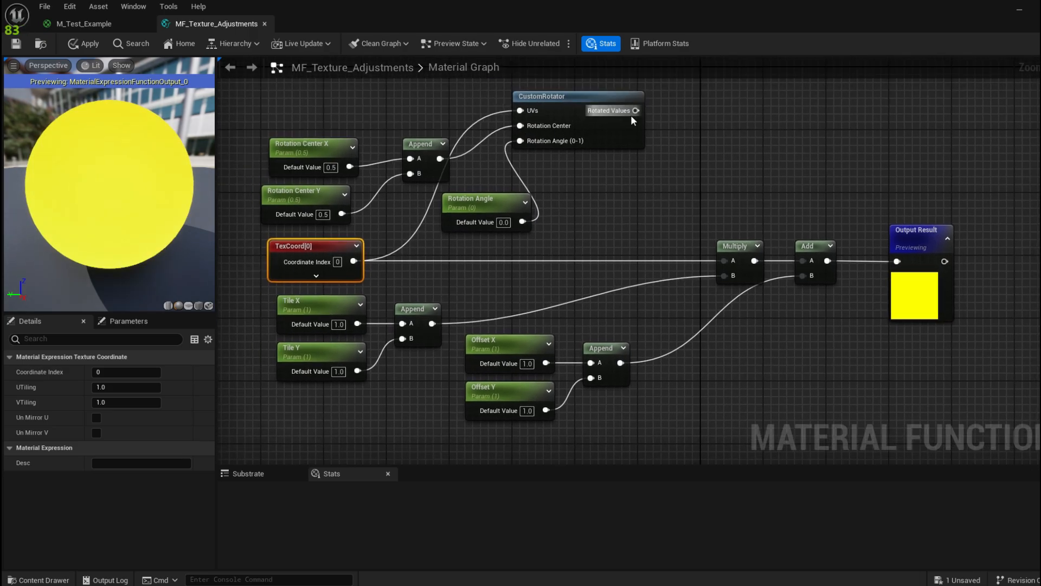
{"action": "left_click_drag", "start_coordinate": [636, 110], "coordinate": [726, 264]}
{"action": "left_click_drag", "start_coordinate": [726, 264], "coordinate": [726, 264]}
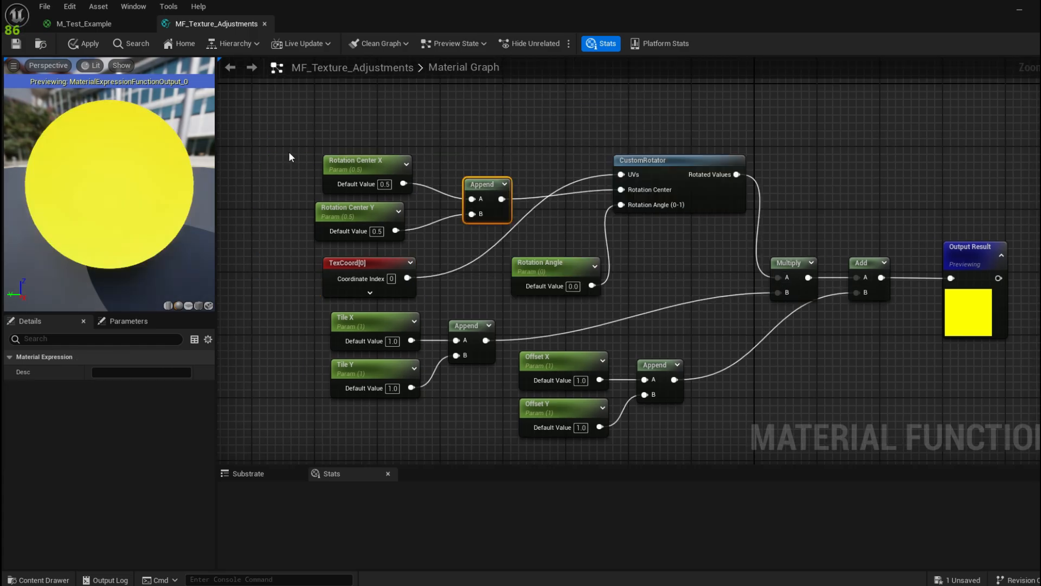
{"action": "left_click", "coordinate": [11, 43]}
Step: Open the sphere's M_Test_Example_Inst material instance from the level
{"action": "left_click", "coordinate": [84, 28]}
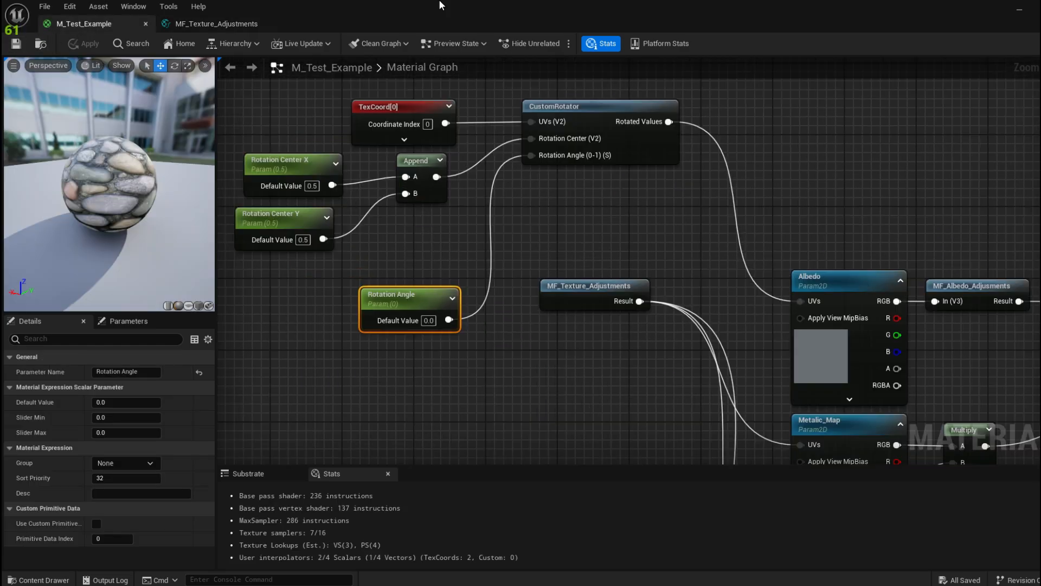
{"action": "left_click_drag", "start_coordinate": [442, 5], "coordinate": [470, 49]}
{"action": "left_click", "coordinate": [892, 56]}
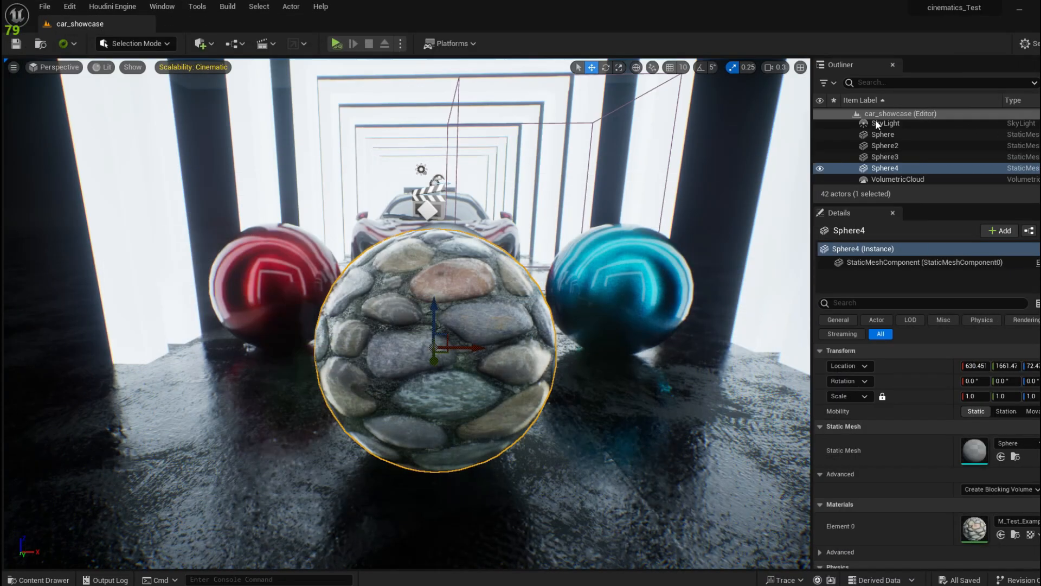
{"action": "double_click", "coordinate": [986, 533]}
{"action": "left_click_drag", "start_coordinate": [587, 65], "coordinate": [347, 180]}
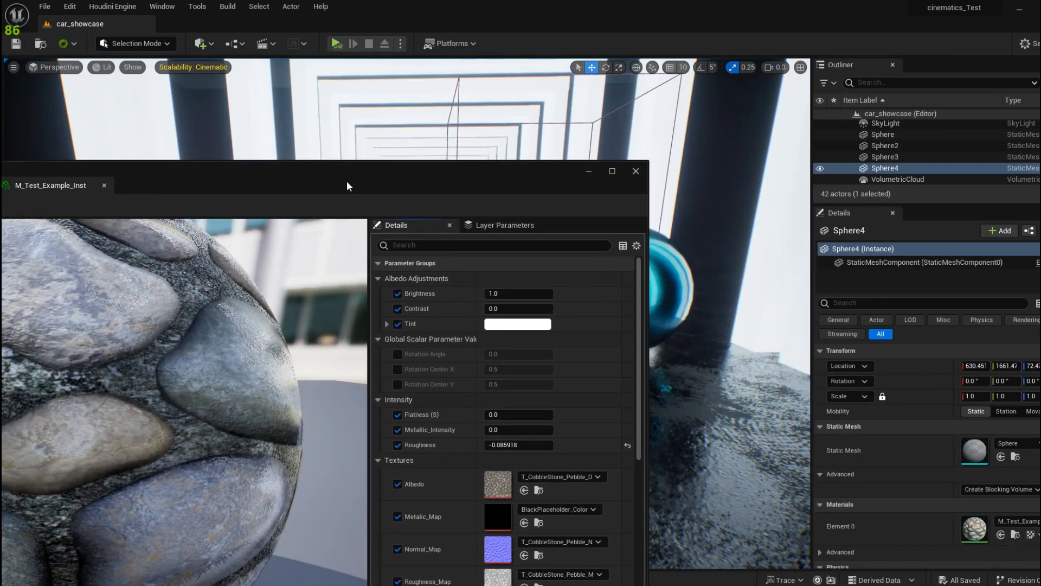
{"action": "left_click_drag", "start_coordinate": [502, 174], "coordinate": [177, 137]}
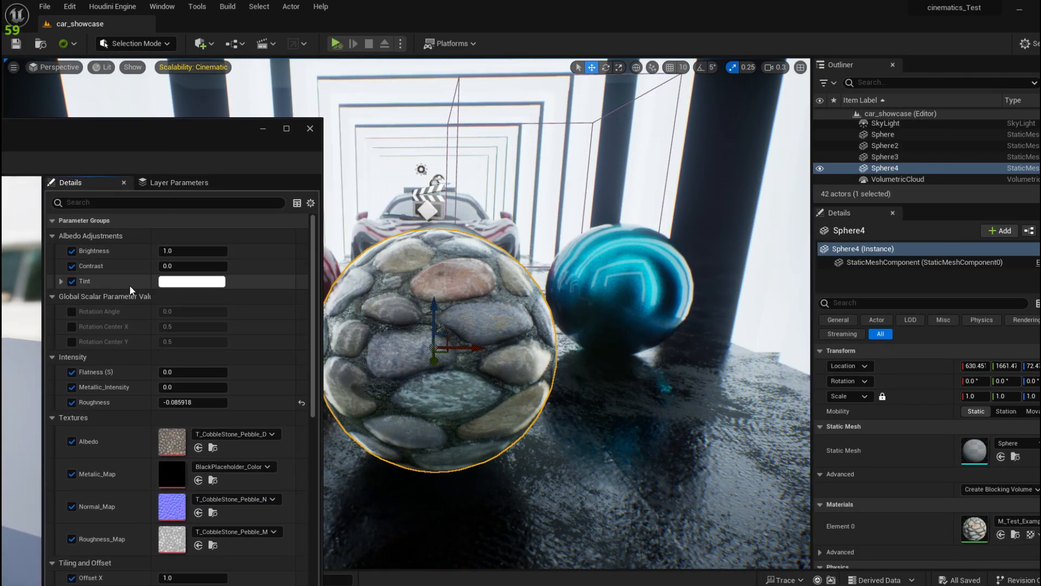
Step: Enable the Rotation Angle override, test a rotation, and reset it to 0.0
{"action": "left_click", "coordinate": [70, 313]}
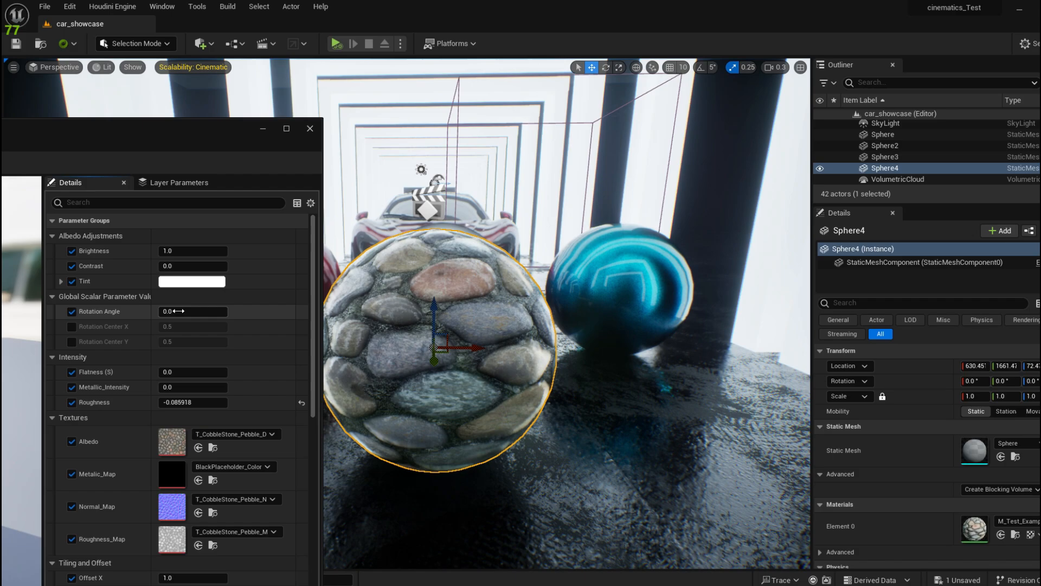
{"action": "left_click_drag", "start_coordinate": [192, 311], "coordinate": [267, 317]}
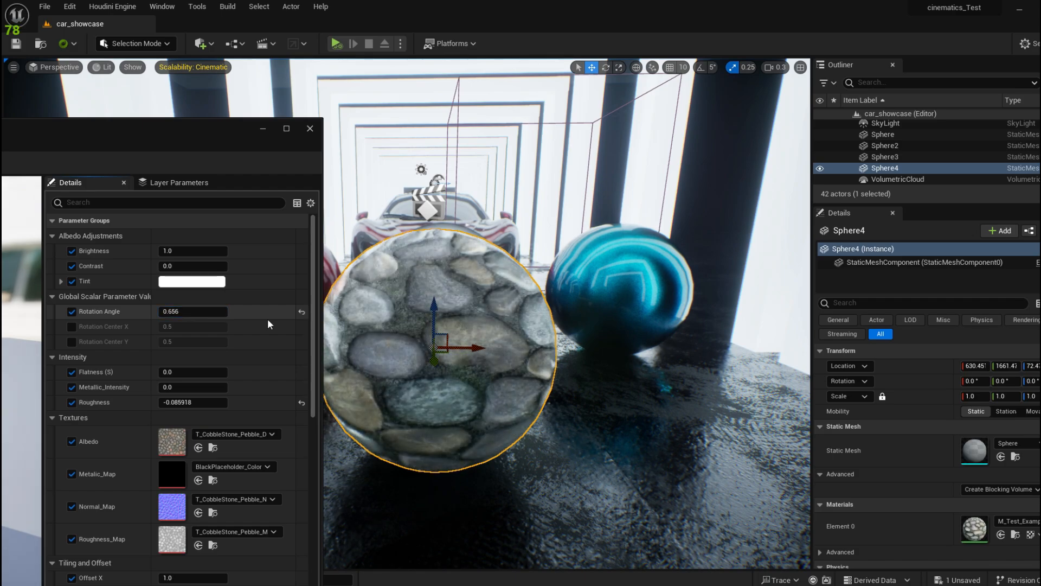
{"action": "left_click", "coordinate": [302, 312]}
{"action": "double_click", "coordinate": [225, 148]}
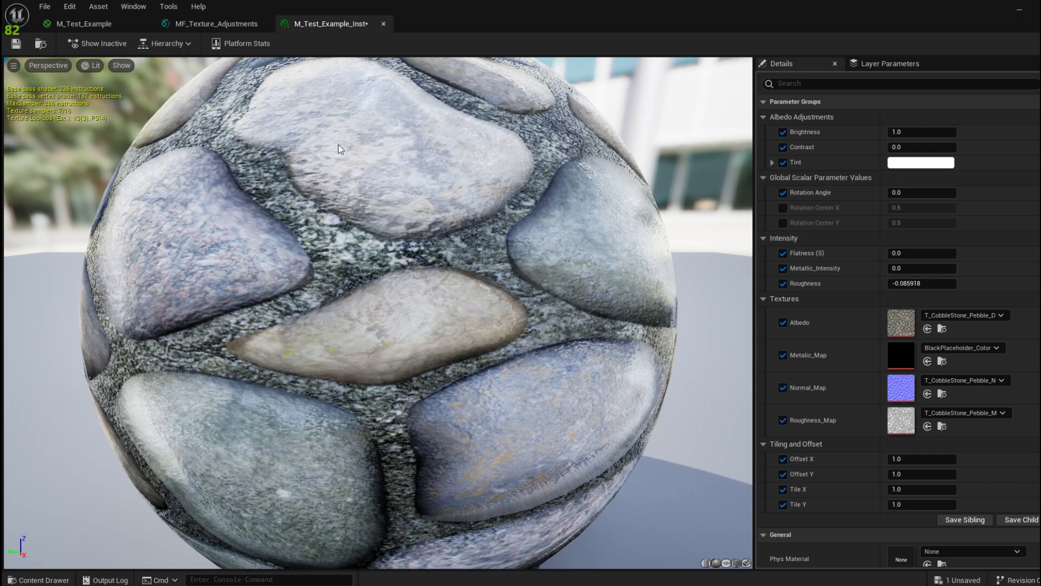
Step: Clear the Group field of Rotation Center X, Rotation Center Y and Rotation Angle
{"action": "left_click", "coordinate": [195, 25]}
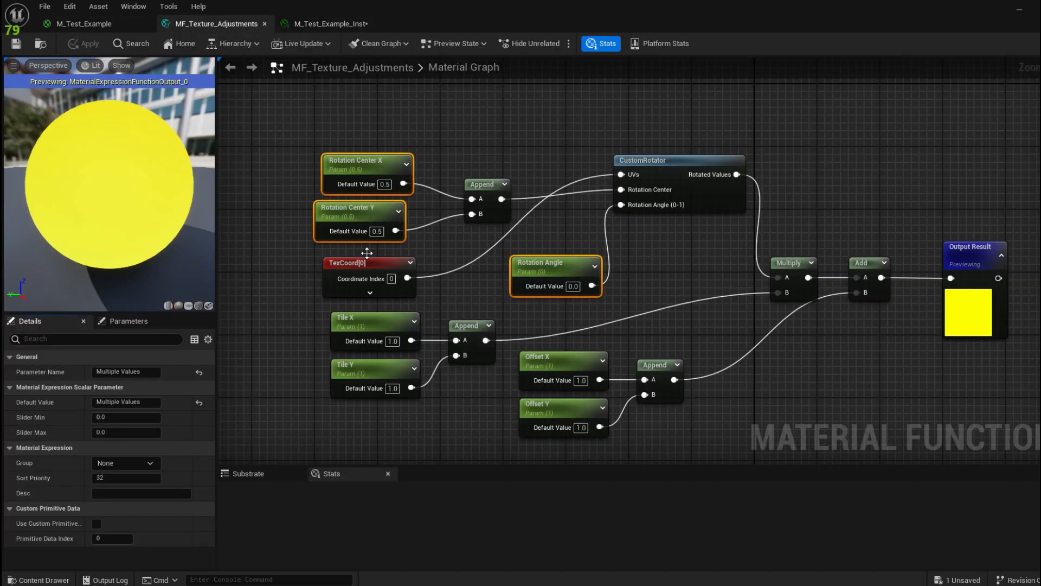
{"action": "left_click", "coordinate": [362, 164]}
{"action": "left_click", "coordinate": [357, 214], "text": "shift"}
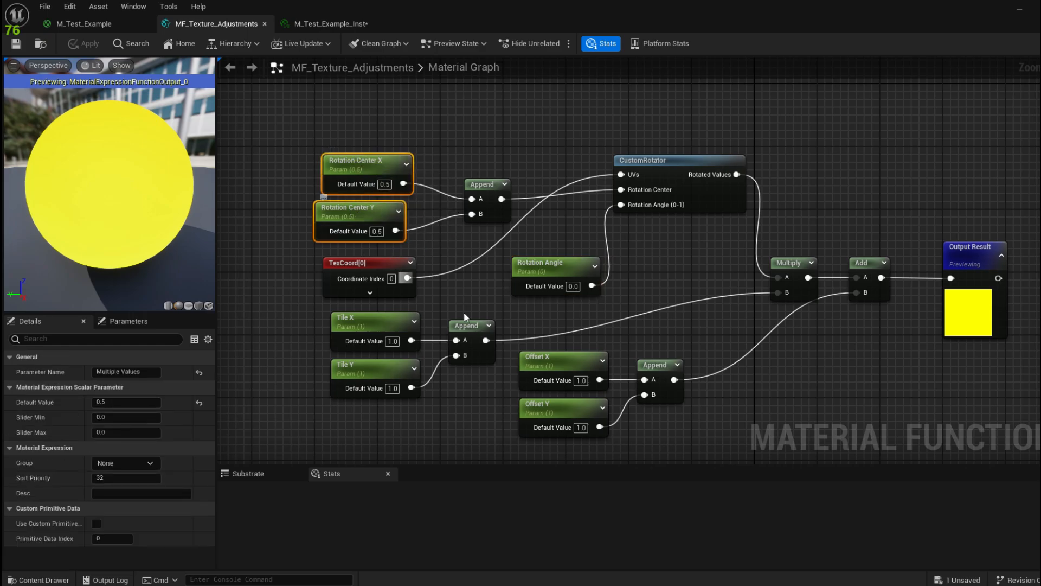
{"action": "left_click", "coordinate": [568, 266], "text": "shift"}
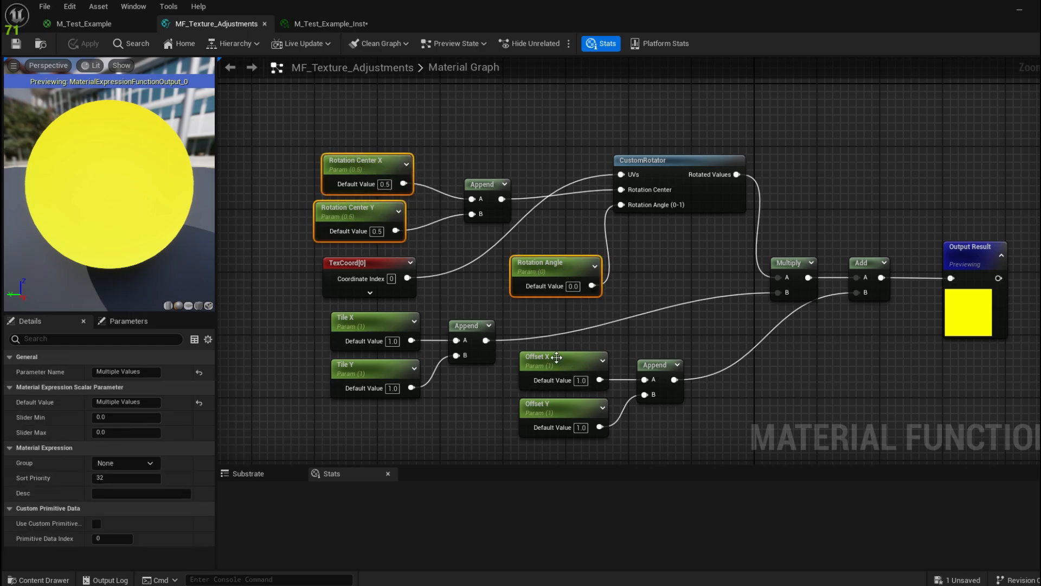
{"action": "left_click", "coordinate": [130, 465]}
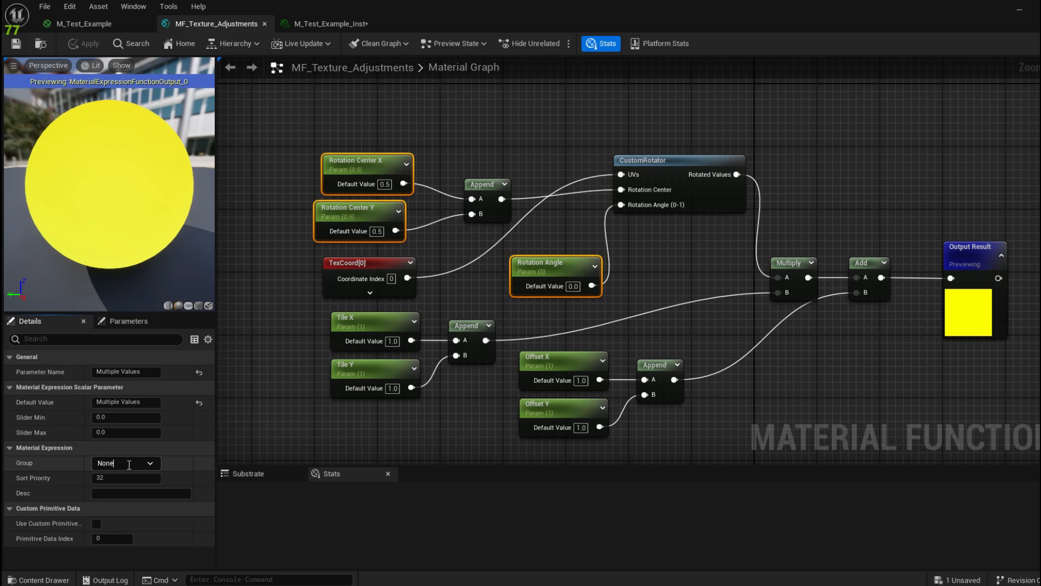
{"action": "double_click", "coordinate": [129, 465]}
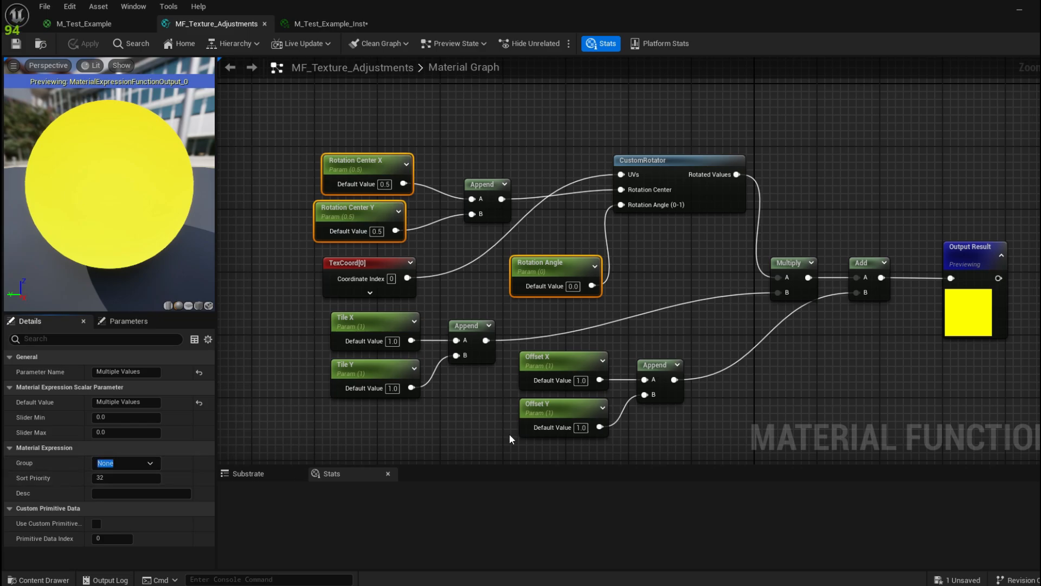
{"action": "key", "text": "BackSpace"}
{"action": "key", "text": "Return"}
Step: Stack TexCoord, Rotation Angle and CustomRotator into a tidy column, then return to M_Test_Example
{"action": "left_click_drag", "start_coordinate": [386, 264], "coordinate": [377, 111]}
{"action": "right_click_drag", "start_coordinate": [554, 205], "coordinate": [501, 186]}
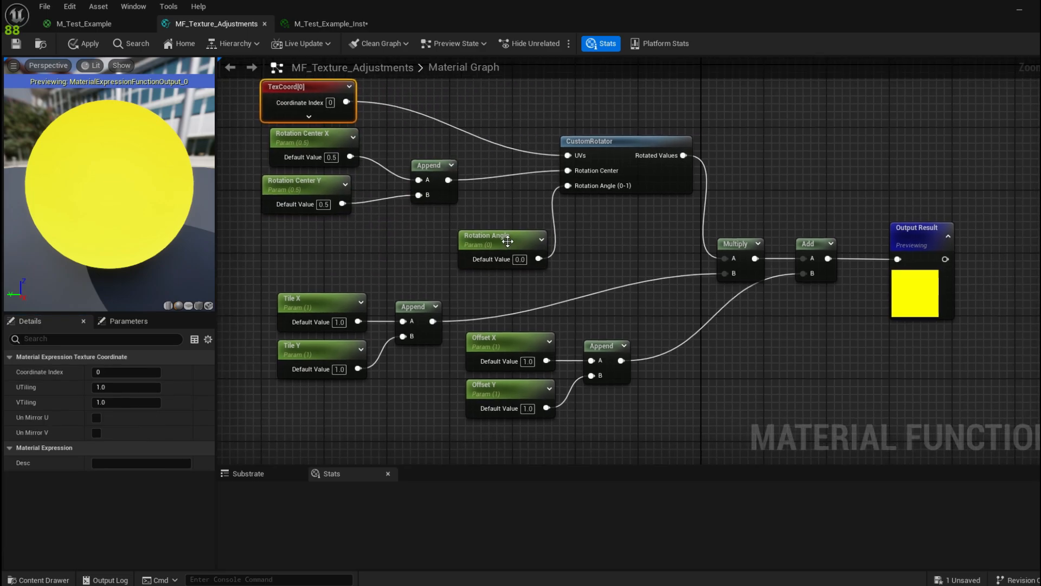
{"action": "left_click_drag", "start_coordinate": [507, 242], "coordinate": [317, 242]}
{"action": "left_click_drag", "start_coordinate": [614, 140], "coordinate": [567, 226]}
{"action": "right_click_drag", "start_coordinate": [460, 196], "coordinate": [497, 223]}
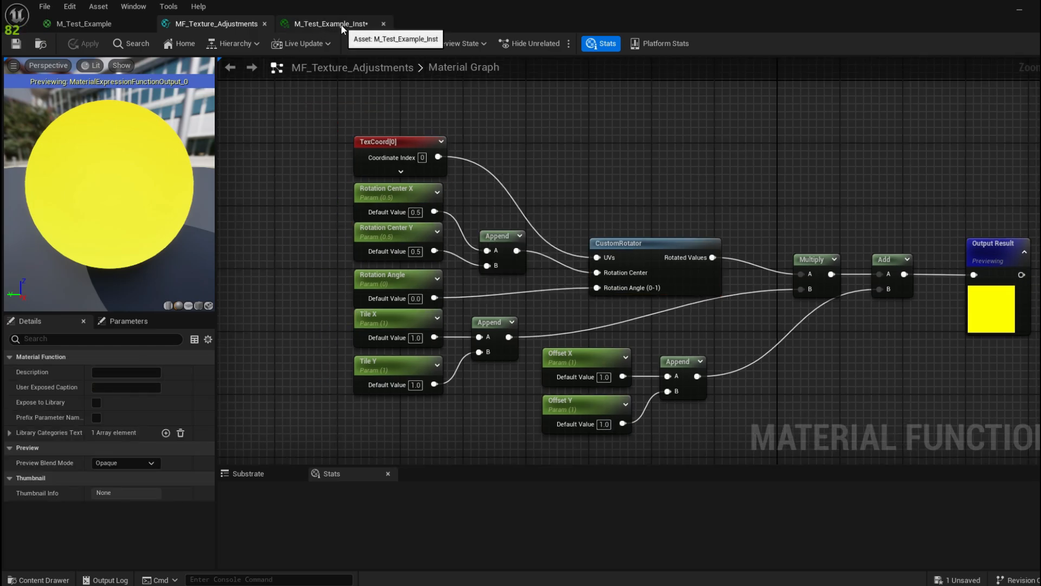
{"action": "left_click", "coordinate": [342, 27]}
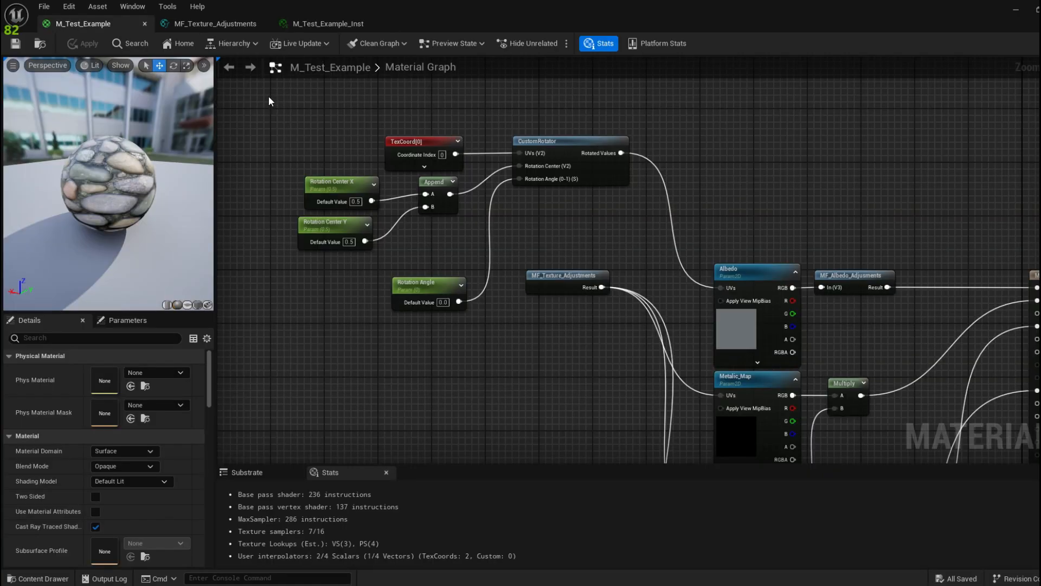
Step: Delete the old TexCoord and rotation nodes, including the leftover Rotation Angle
{"action": "left_click_drag", "start_coordinate": [258, 98], "coordinate": [603, 223]}
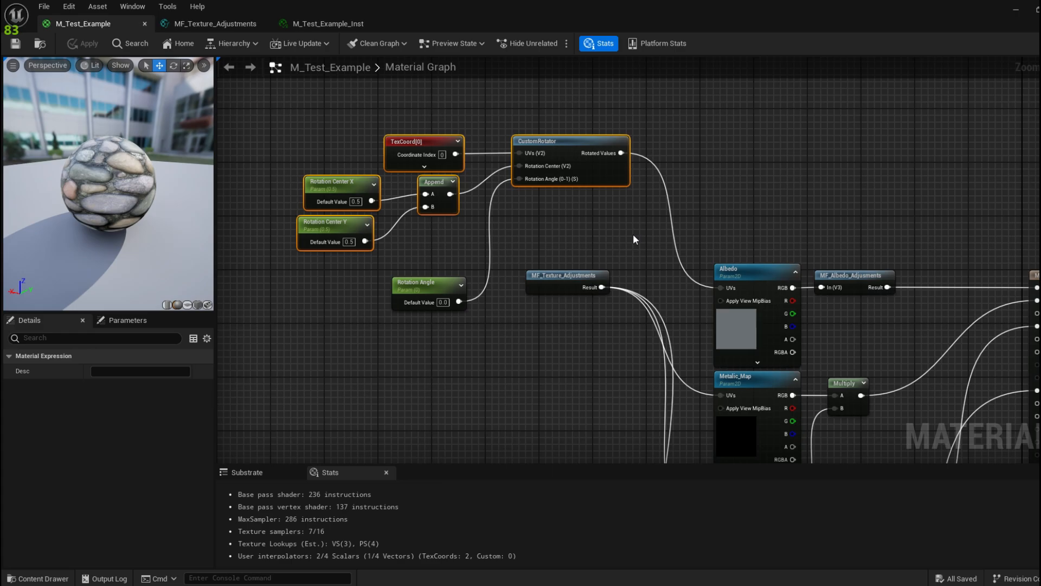
{"action": "key", "text": "Delete"}
{"action": "left_click", "coordinate": [419, 293]}
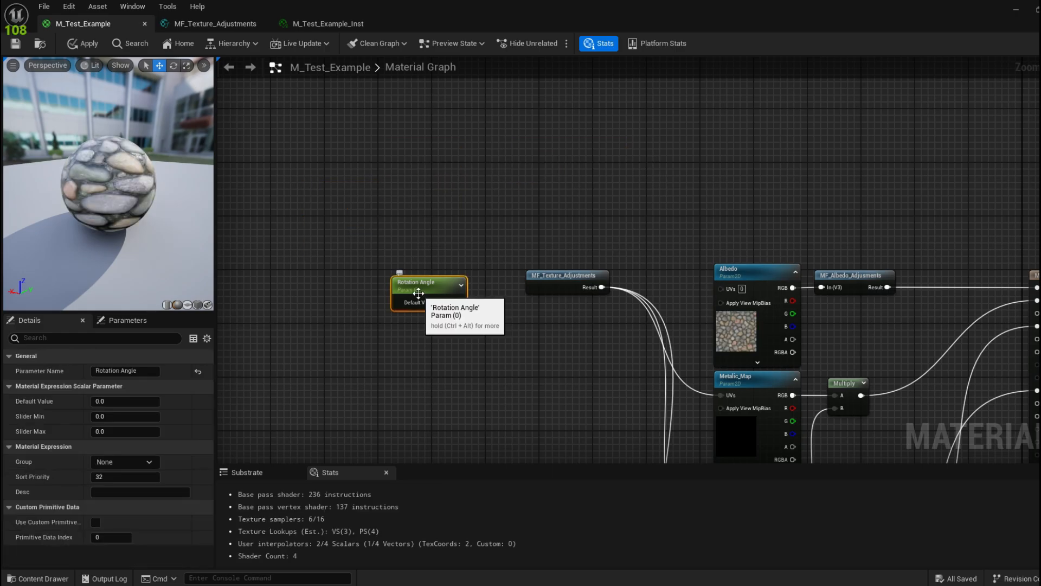
{"action": "key", "text": "Delete"}
Step: Connect the MF_Texture_Adjustments Result to Albedo UVs and apply the material
{"action": "left_click_drag", "start_coordinate": [602, 280], "coordinate": [726, 288]}
{"action": "right_click_drag", "start_coordinate": [625, 350], "coordinate": [525, 302]}
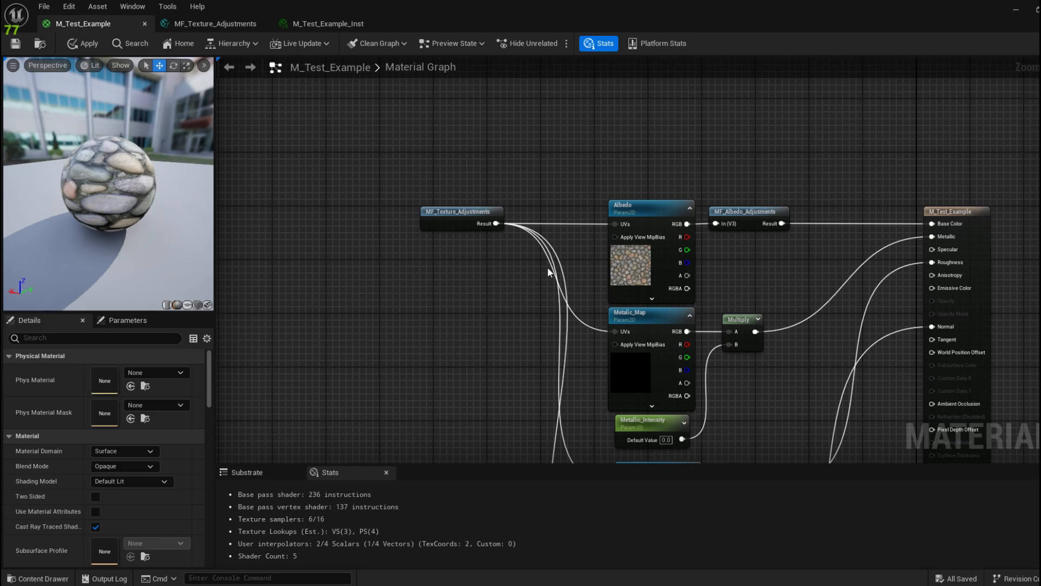
{"action": "right_click_drag", "start_coordinate": [548, 267], "coordinate": [480, 242]}
{"action": "left_click", "coordinate": [83, 43]}
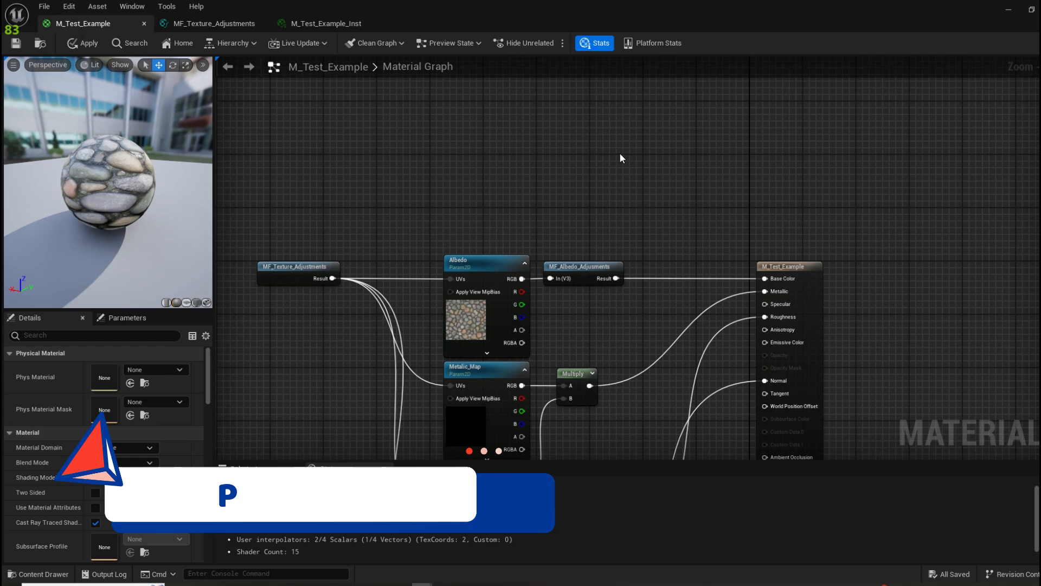
Step: Reopen the MF_Texture_Adjustments graph with its TexCoord and parameter nodes in view
{"action": "left_click", "coordinate": [211, 25]}
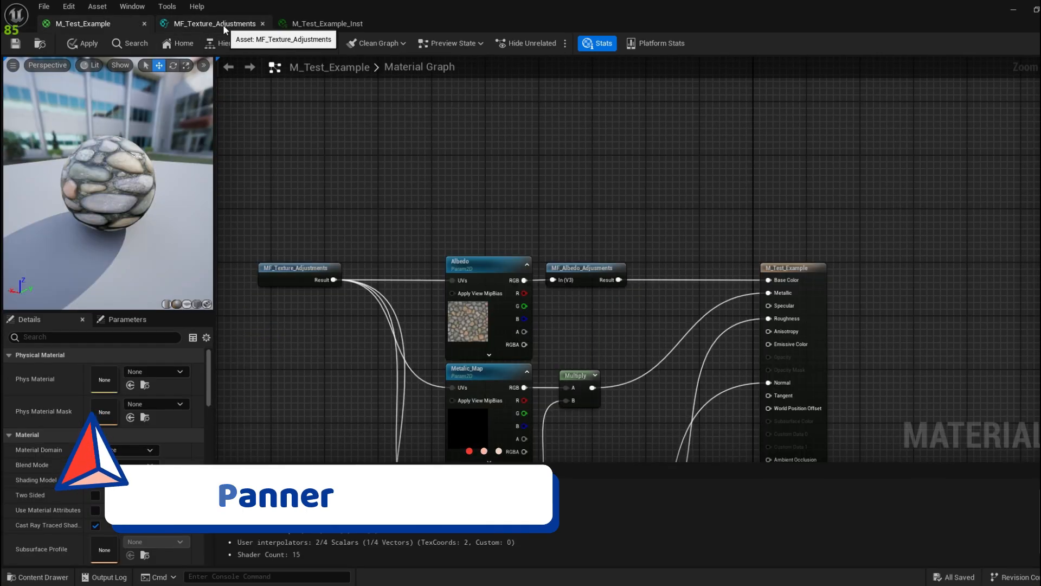
{"action": "left_click", "coordinate": [219, 25]}
{"action": "right_click_drag", "start_coordinate": [431, 167], "coordinate": [551, 155]}
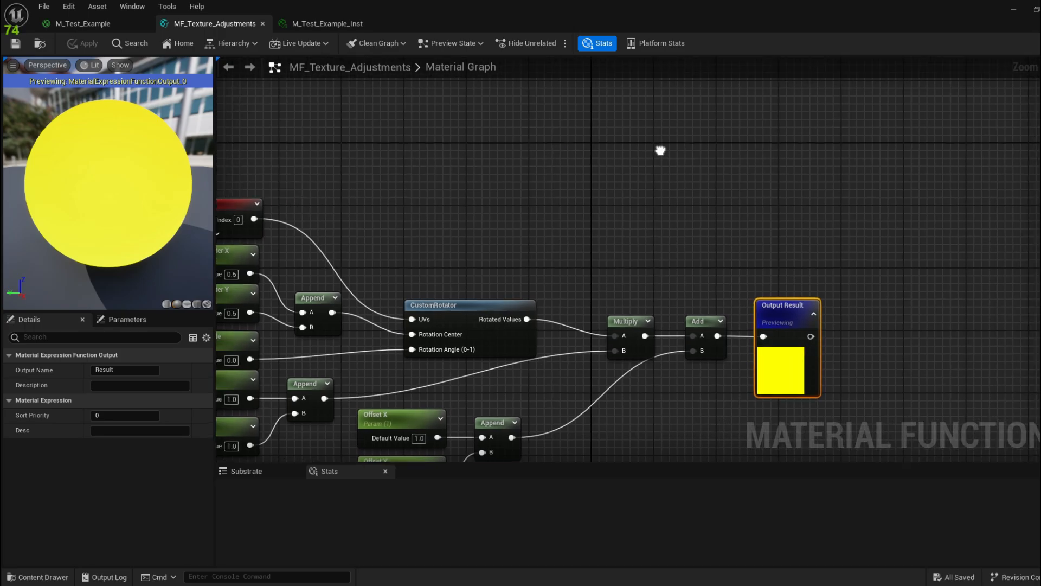
Step: Add a Panner node near Output Result
{"action": "right_click_drag", "start_coordinate": [660, 152], "coordinate": [448, 160]}
{"action": "right_click", "coordinate": [480, 187]}
{"action": "type", "text": "pa"}
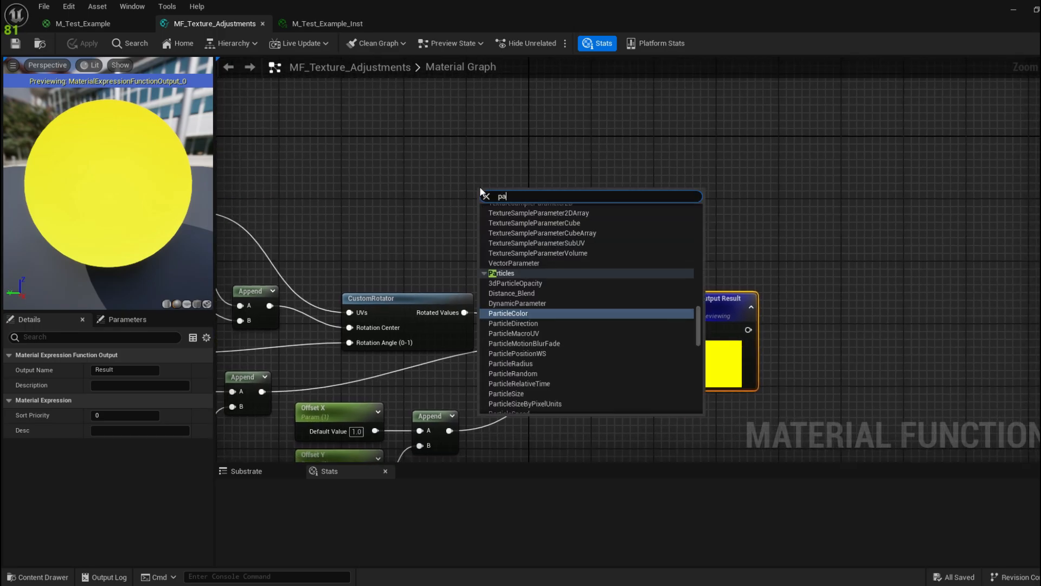
{"action": "type", "text": "nner"}
{"action": "key", "text": "Return"}
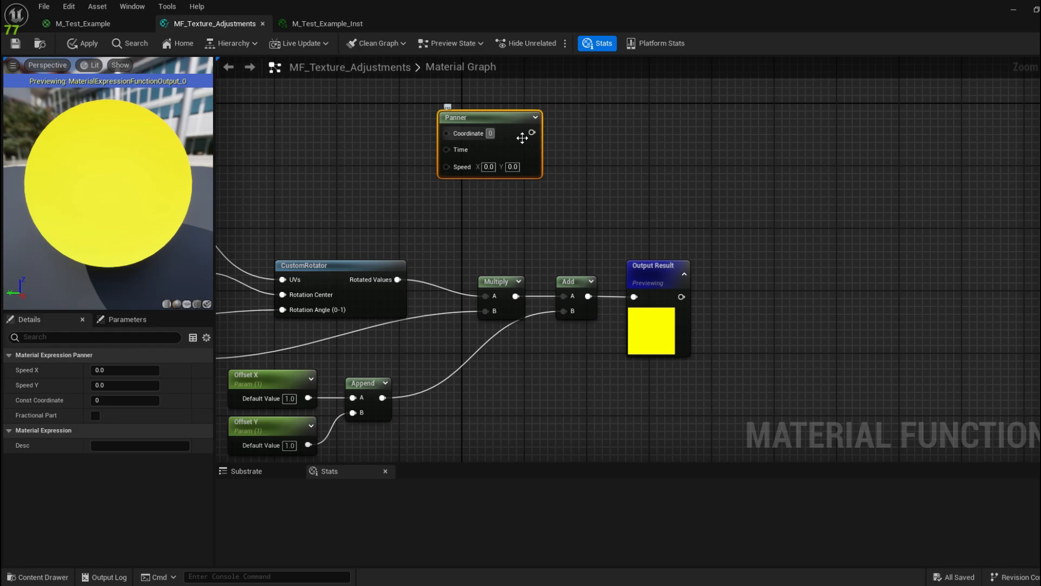
{"action": "left_click_drag", "start_coordinate": [484, 121], "coordinate": [523, 145]}
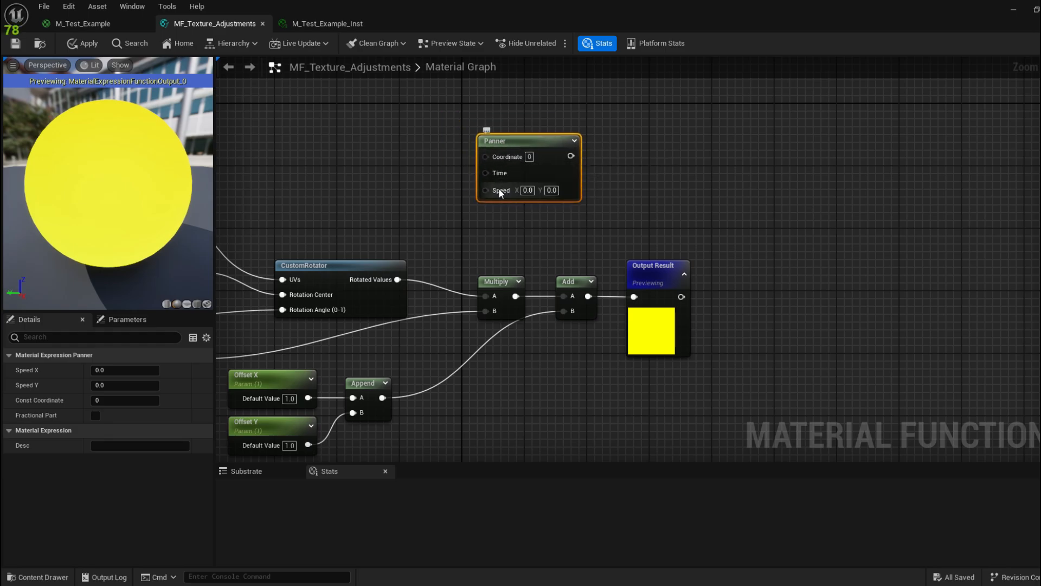
{"action": "left_click_drag", "start_coordinate": [541, 138], "coordinate": [549, 162]}
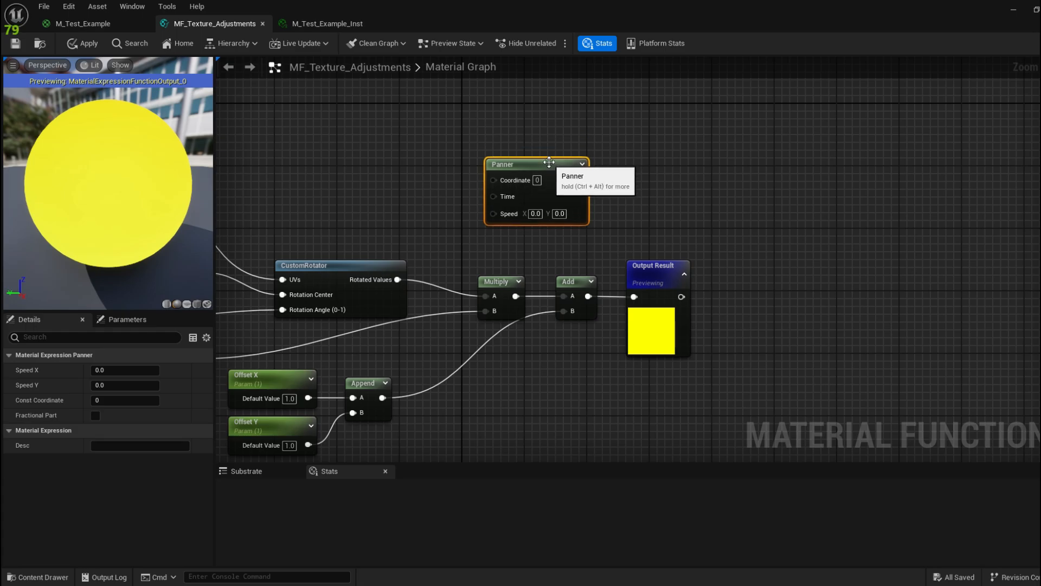
Step: Wire Add into the Panner's Coordinate and the Panner into Output Result
{"action": "right_click_drag", "start_coordinate": [403, 152], "coordinate": [508, 151]}
{"action": "right_click_drag", "start_coordinate": [357, 186], "coordinate": [327, 183]}
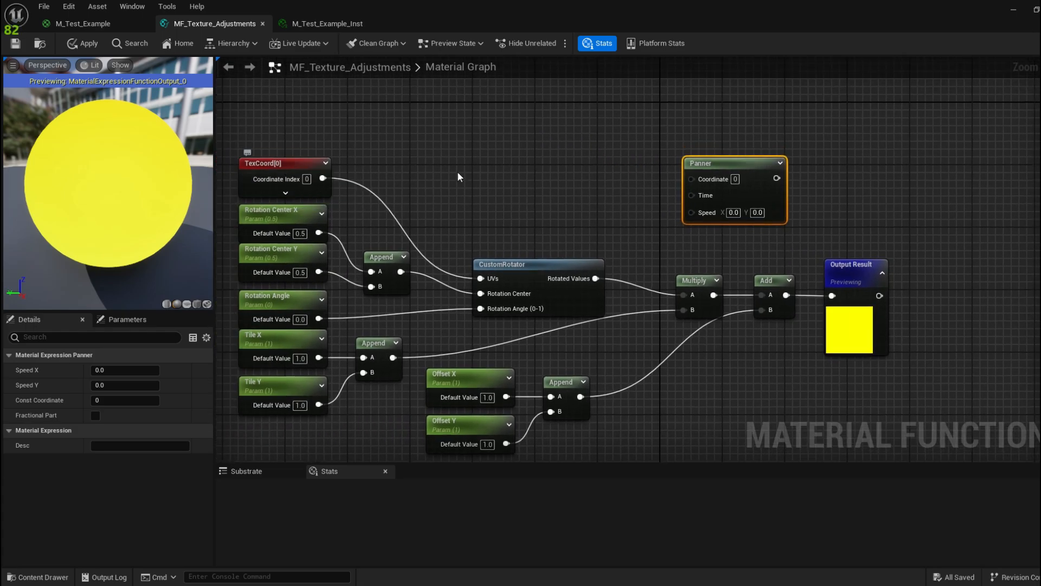
{"action": "right_click_drag", "start_coordinate": [458, 173], "coordinate": [449, 163]}
{"action": "right_click_drag", "start_coordinate": [589, 197], "coordinate": [579, 204]}
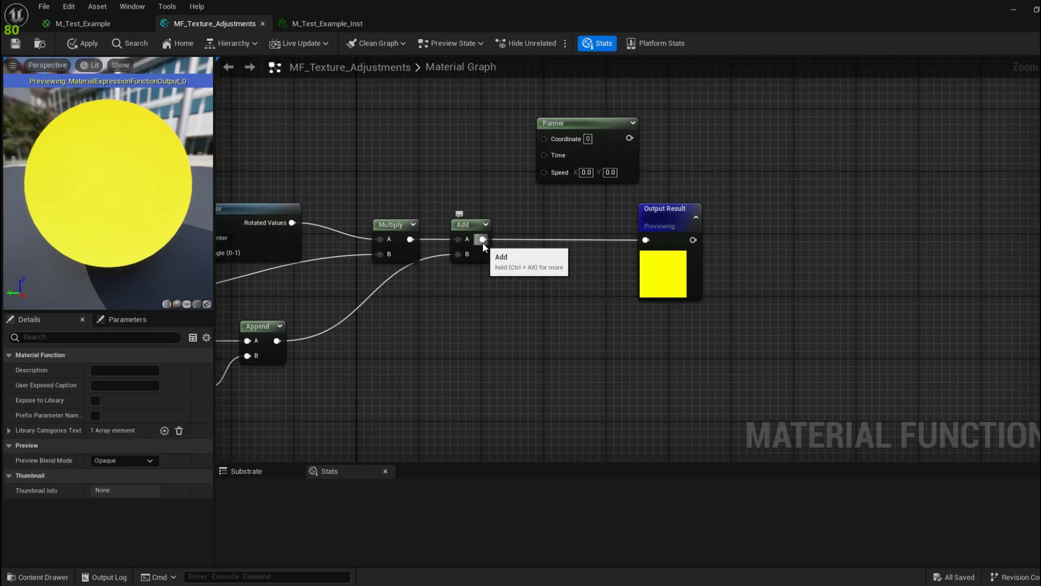
{"action": "left_click_drag", "start_coordinate": [482, 240], "coordinate": [549, 157]}
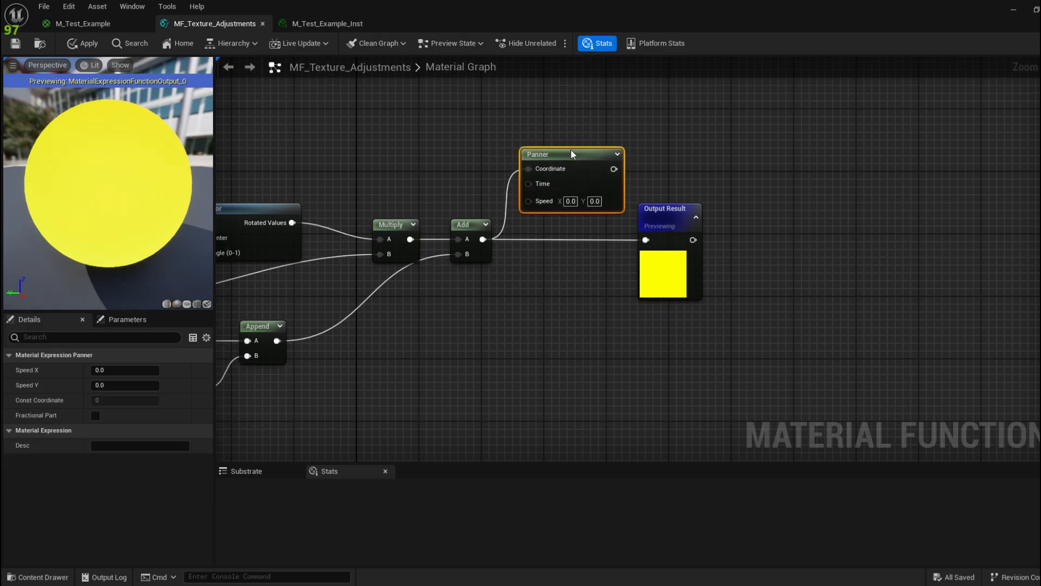
{"action": "left_click_drag", "start_coordinate": [685, 213], "coordinate": [738, 212]}
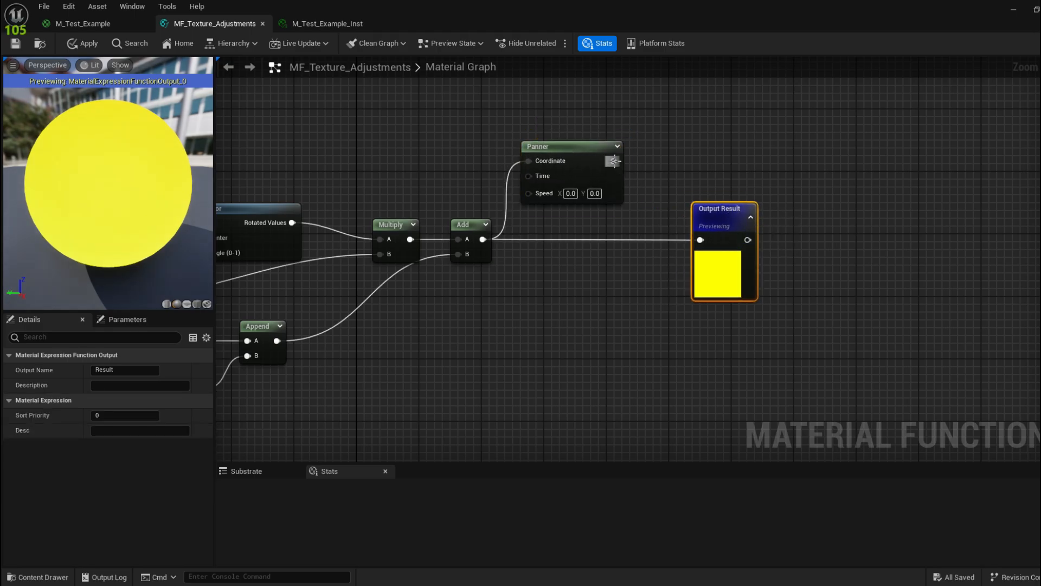
{"action": "left_click_drag", "start_coordinate": [614, 161], "coordinate": [700, 244]}
{"action": "left_click_drag", "start_coordinate": [589, 148], "coordinate": [598, 225]}
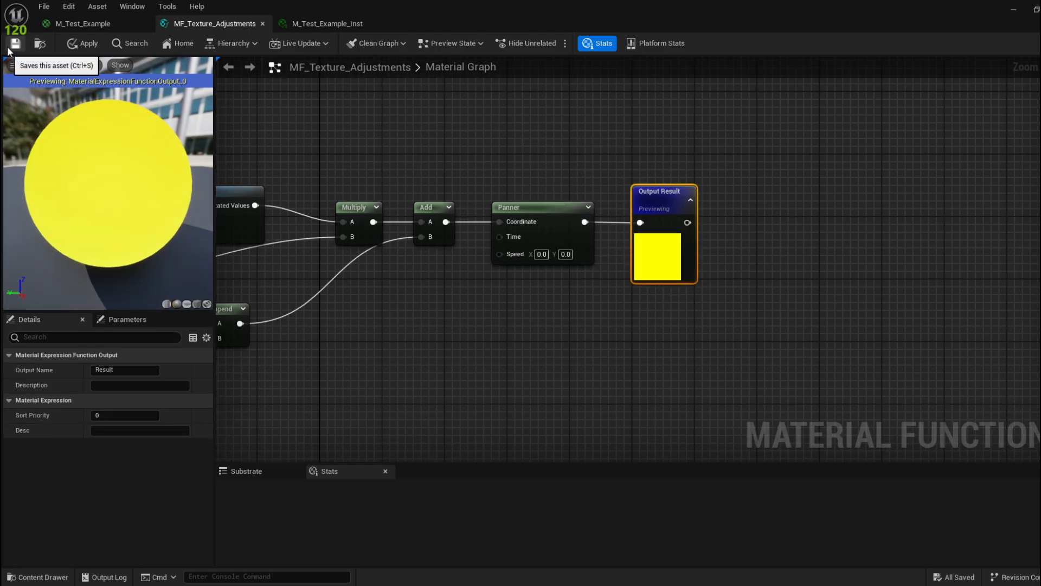
Step: Set the Panner's horizontal speed to 0.1 and save the function
{"action": "left_click", "coordinate": [9, 47]}
{"action": "left_click_drag", "start_coordinate": [791, 197], "coordinate": [939, 69]}
{"action": "right_click_drag", "start_coordinate": [304, 304], "coordinate": [187, 339]}
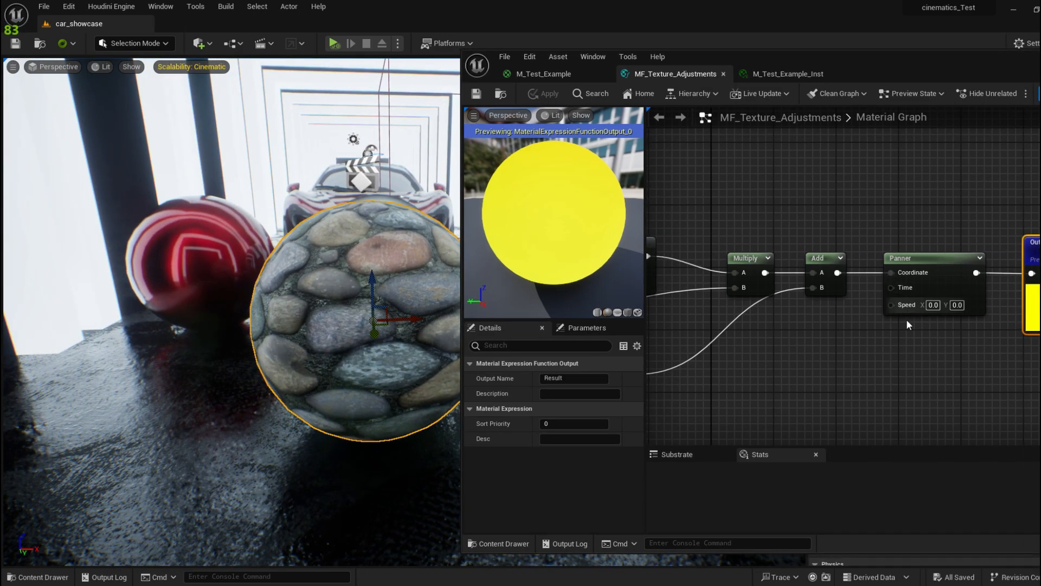
{"action": "left_click", "coordinate": [928, 274]}
{"action": "left_click", "coordinate": [576, 379]}
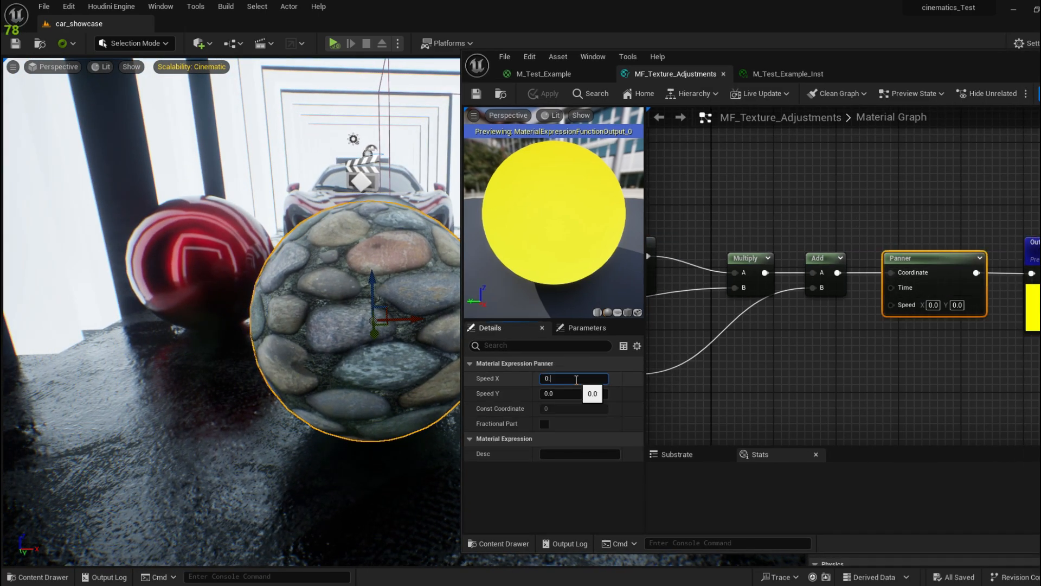
{"action": "key", "text": "Return"}
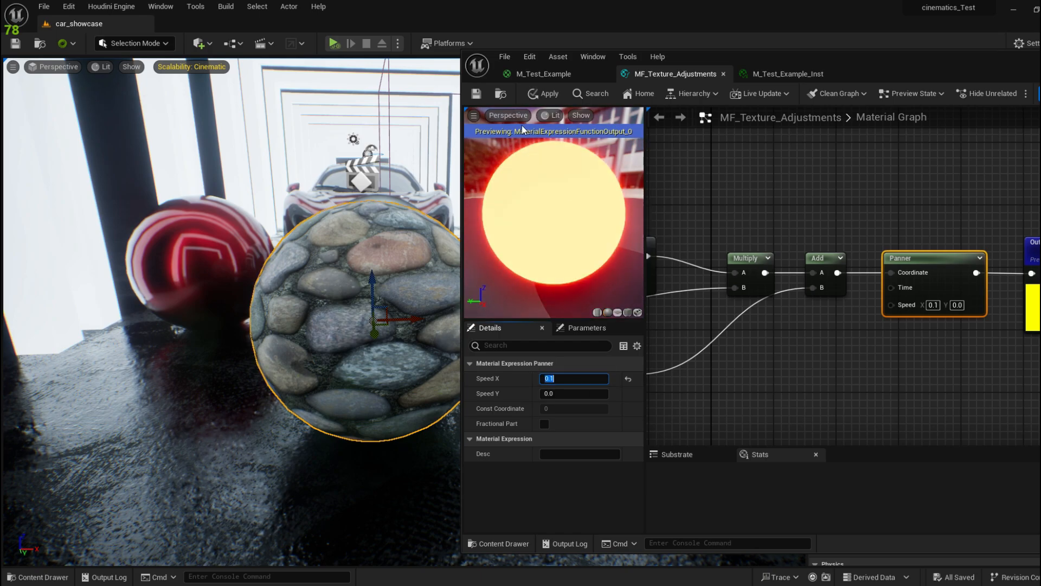
{"action": "left_click", "coordinate": [477, 95]}
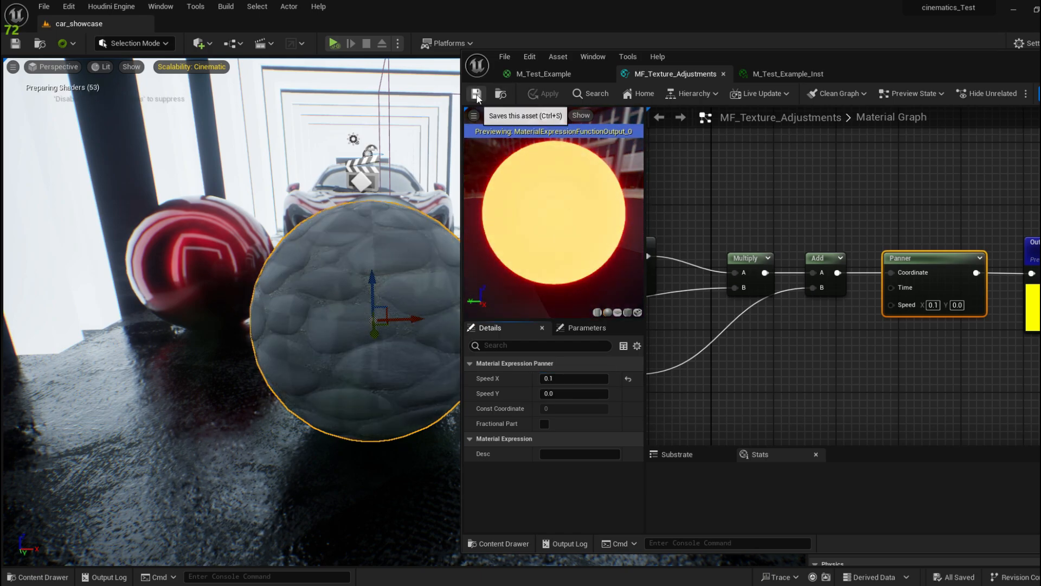
Step: Check the instance and function tabs, ending with M_Test_Example maximized
{"action": "left_click_drag", "start_coordinate": [861, 72], "coordinate": [941, 74]}
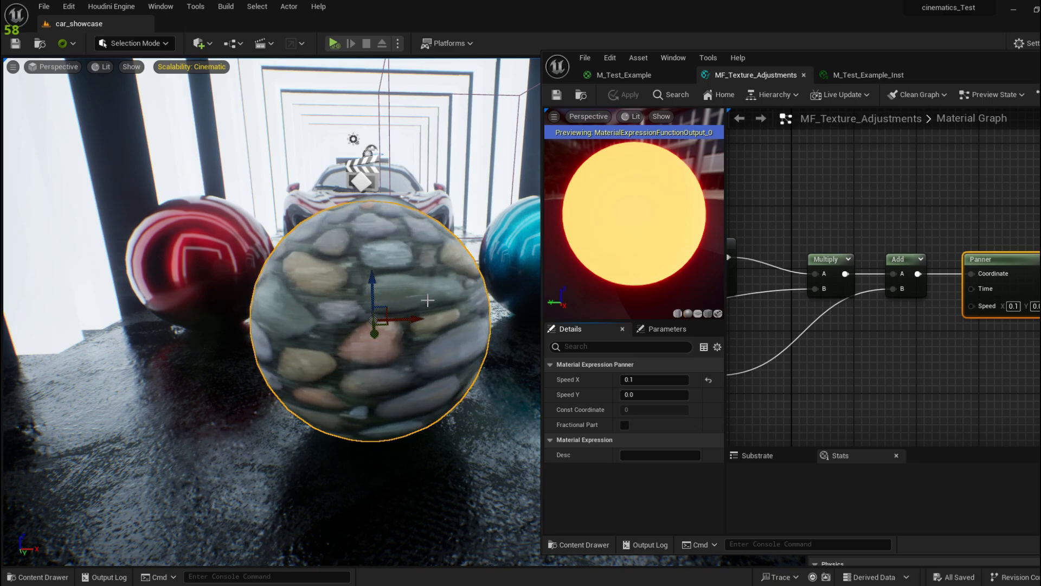
{"action": "right_click_drag", "start_coordinate": [903, 352], "coordinate": [864, 352]}
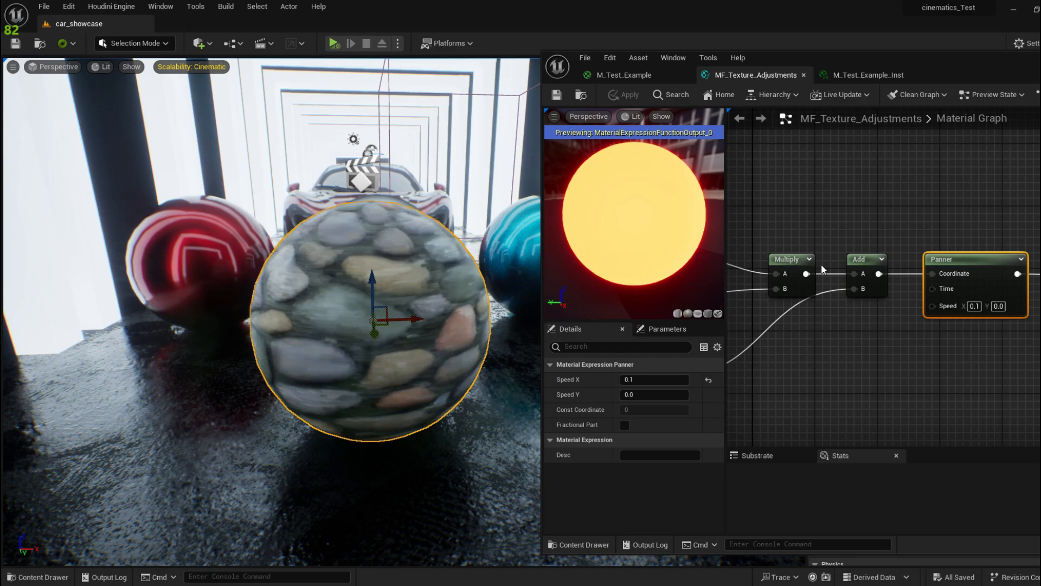
{"action": "left_click", "coordinate": [841, 78]}
{"action": "left_click_drag", "start_coordinate": [942, 84], "coordinate": [609, 93]}
{"action": "left_click", "coordinate": [388, 89]}
{"action": "left_click", "coordinate": [308, 86]}
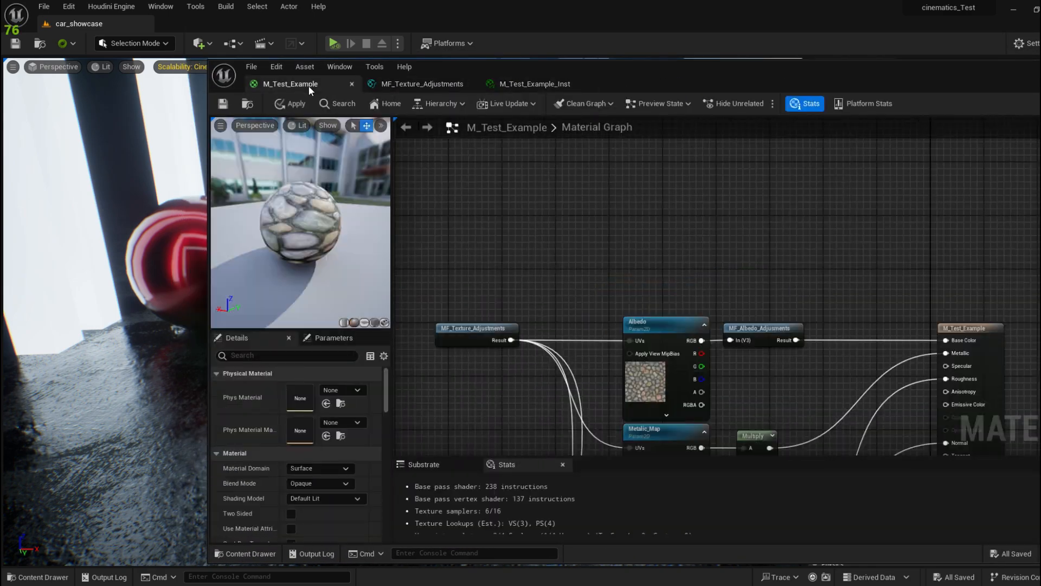
{"action": "left_click_drag", "start_coordinate": [738, 78], "coordinate": [700, 1]}
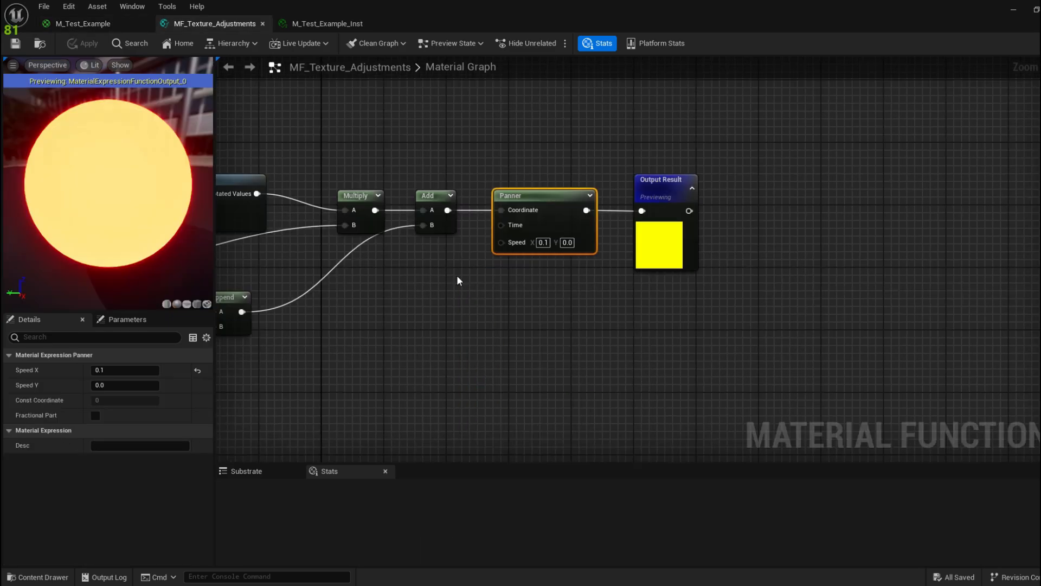
Step: Add an Append node and connect it to the Panner's Speed input
{"action": "right_click", "coordinate": [457, 277]}
{"action": "type", "text": "app"}
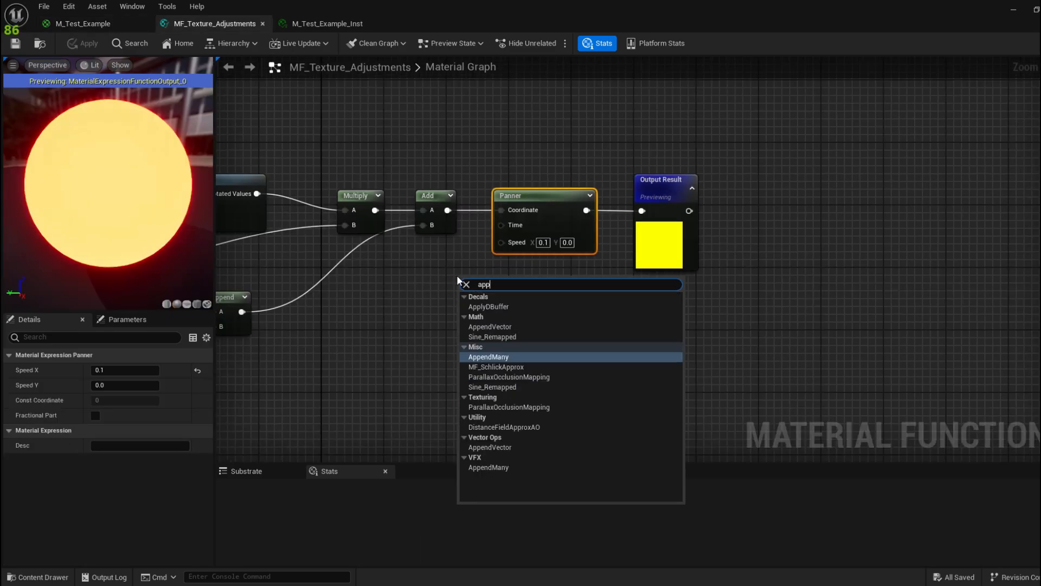
{"action": "left_click", "coordinate": [491, 326]}
{"action": "left_click_drag", "start_coordinate": [476, 282], "coordinate": [518, 245]}
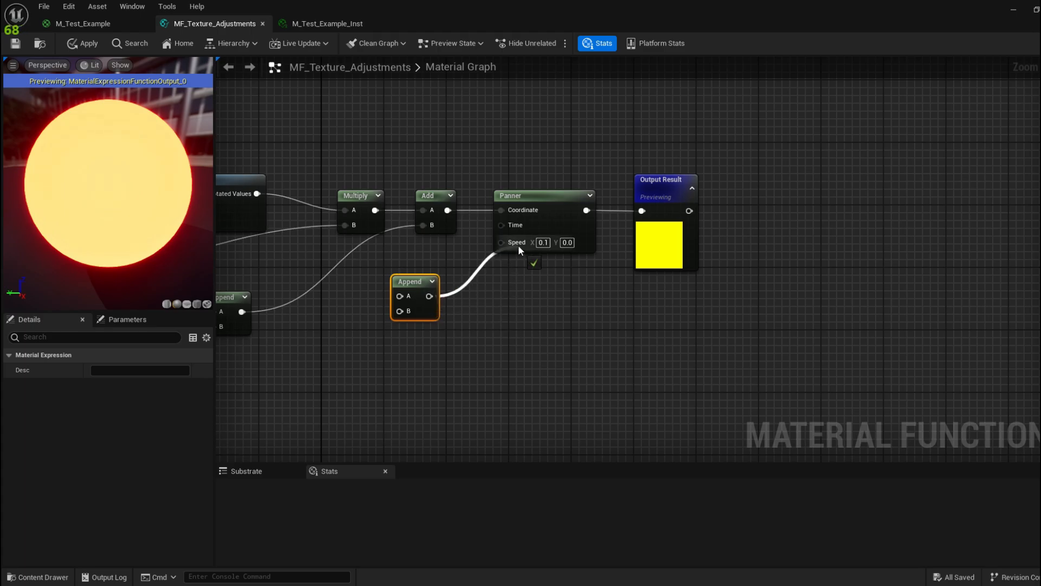
{"action": "left_click_drag", "start_coordinate": [409, 281], "coordinate": [448, 290]}
{"action": "right_click_drag", "start_coordinate": [335, 319], "coordinate": [415, 314]}
{"action": "left_click", "coordinate": [415, 315]}
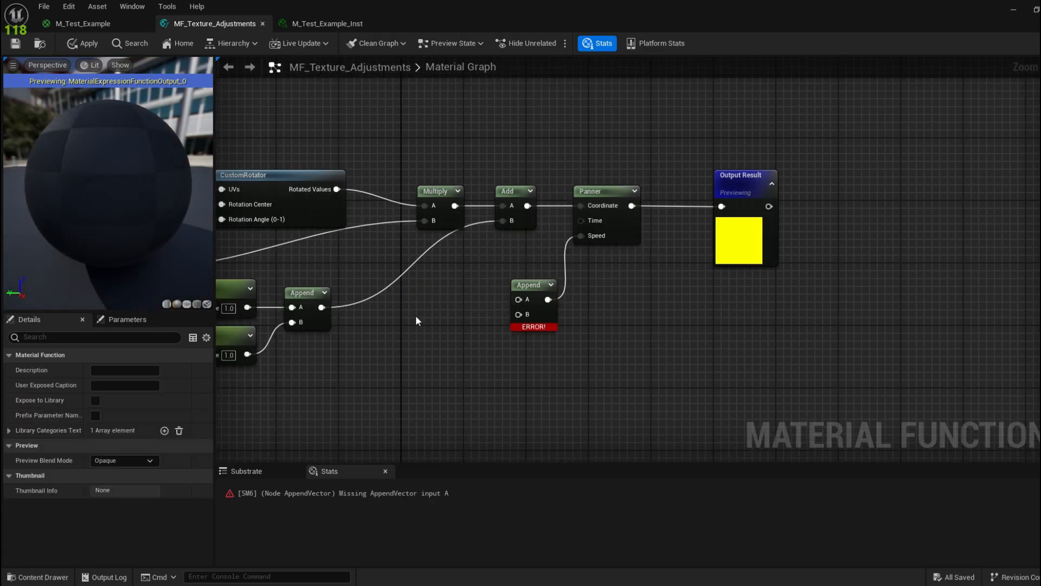
Step: Create a scalar parameter named Speed X and duplicate it as Speed Y
{"action": "left_click", "coordinate": [431, 324]}
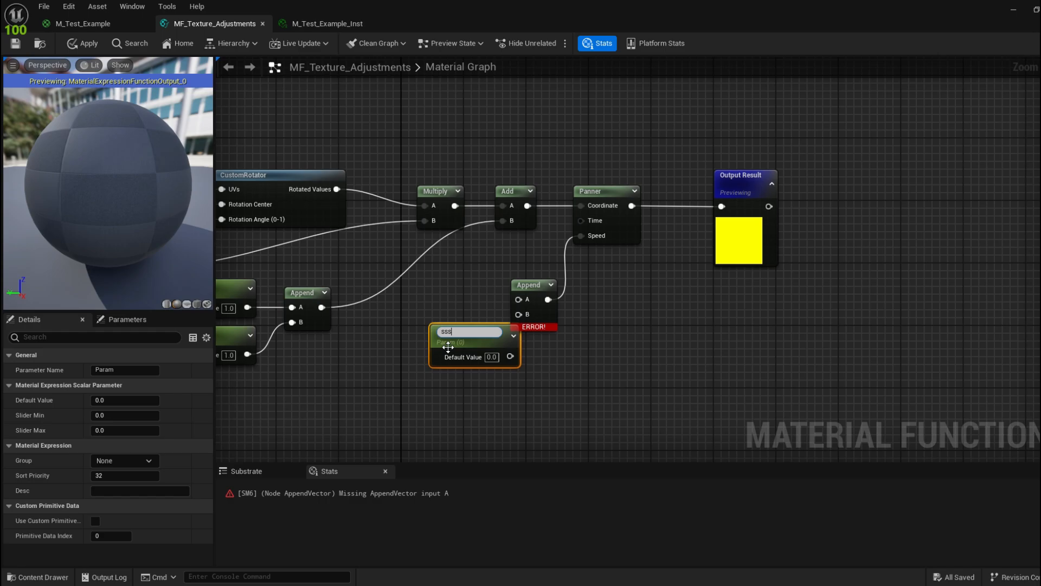
{"action": "type", "text": "sss"}
{"action": "key", "text": "BackSpace"}
{"action": "key", "text": "BackSpace"}
{"action": "key", "text": "BackSpace"}
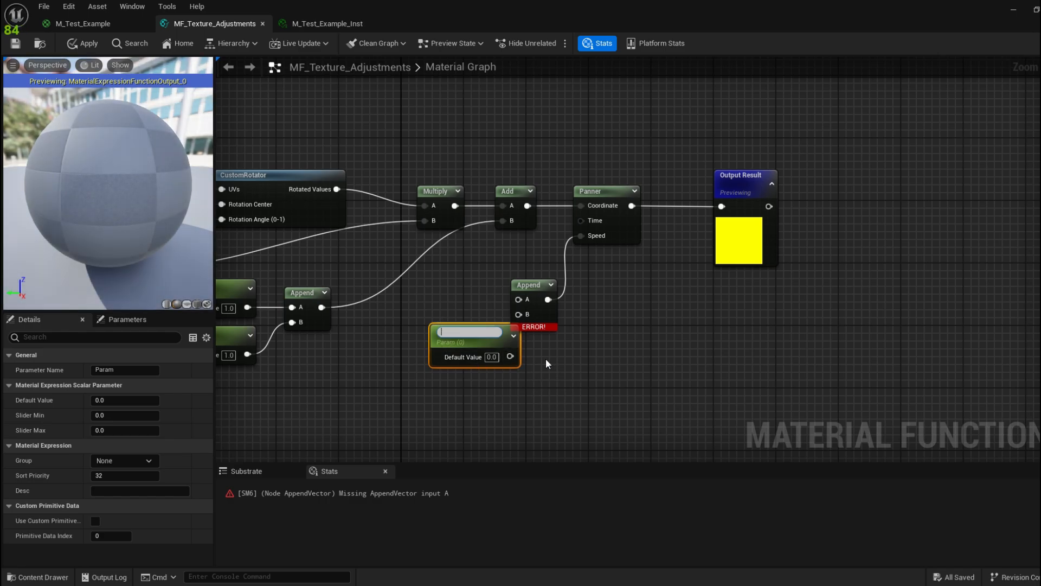
{"action": "type", "text": "Speed X"}
{"action": "key", "text": "Return"}
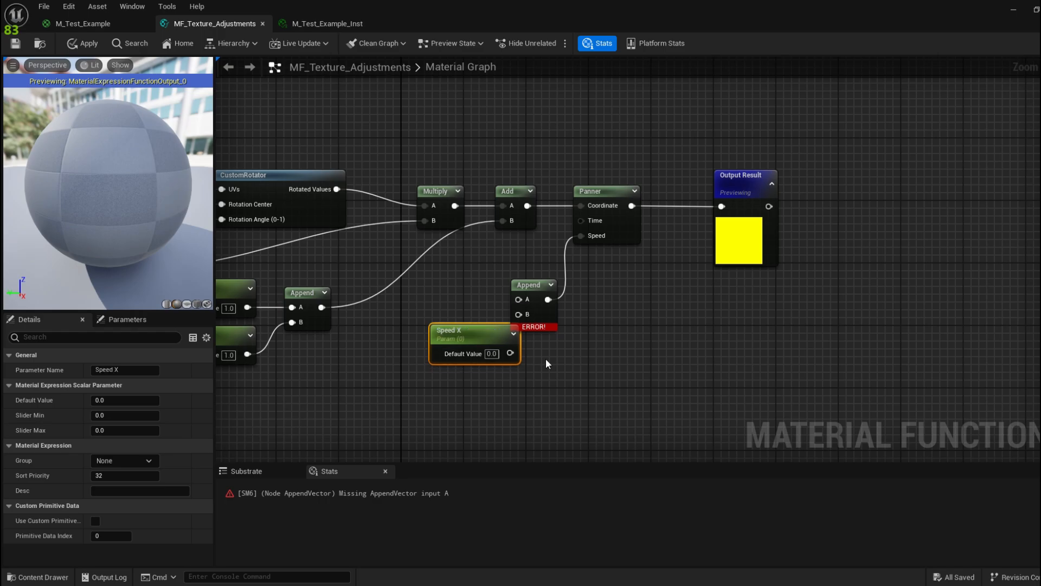
{"action": "left_click_drag", "start_coordinate": [475, 347], "coordinate": [446, 307]}
{"action": "key", "text": "ctrl+d"}
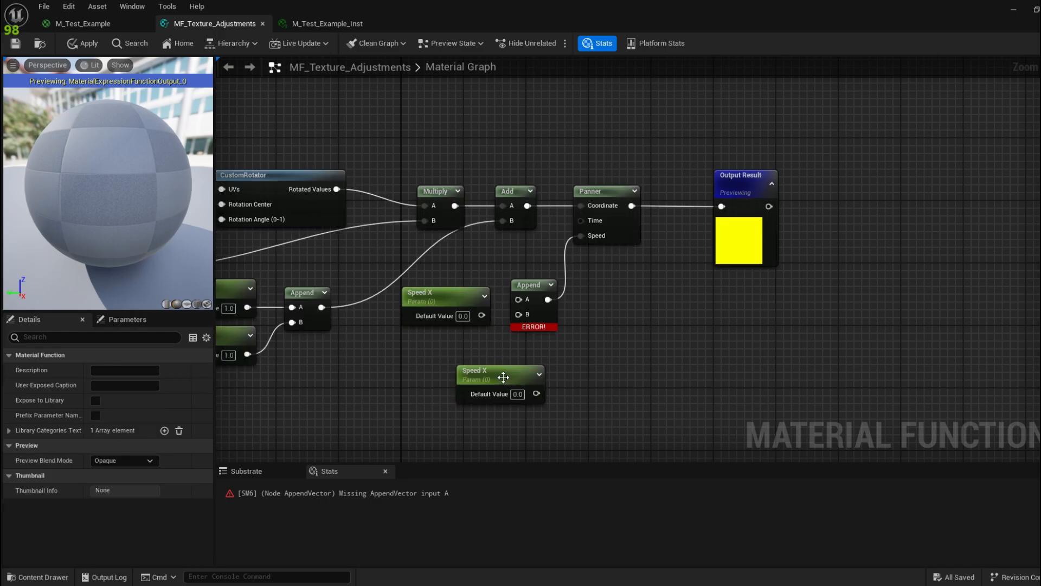
{"action": "left_click_drag", "start_coordinate": [478, 368], "coordinate": [414, 339]}
{"action": "left_click", "coordinate": [148, 371]}
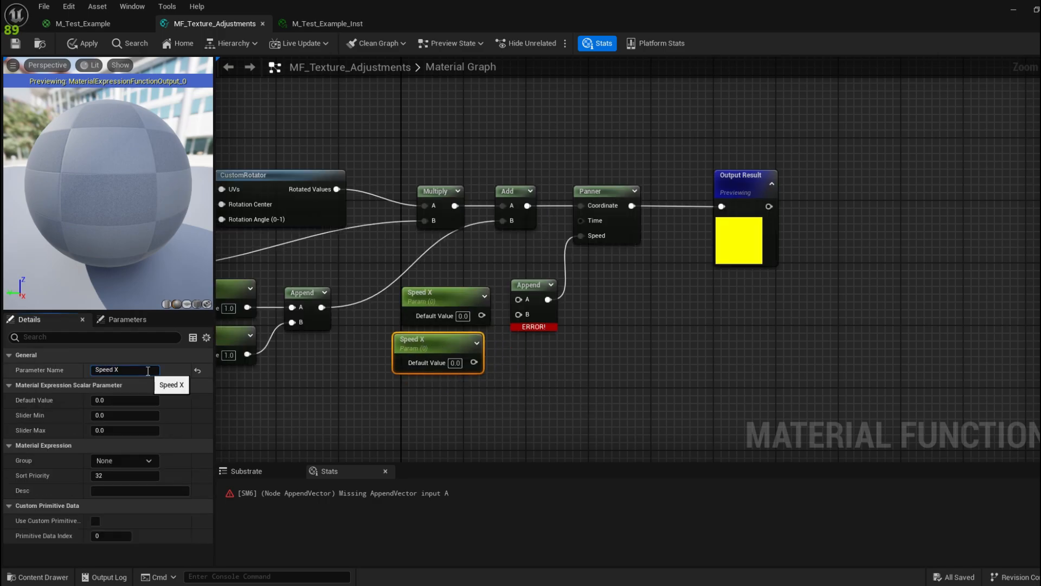
{"action": "type", "text": "Y"}
{"action": "left_click", "coordinate": [407, 397]}
Step: Wire Speed X into Append A and Speed Y into Append B, then apply
{"action": "left_click_drag", "start_coordinate": [465, 289], "coordinate": [449, 282]}
{"action": "left_click_drag", "start_coordinate": [466, 308], "coordinate": [520, 301]}
{"action": "left_click_drag", "start_coordinate": [475, 361], "coordinate": [519, 314]}
{"action": "left_click_drag", "start_coordinate": [442, 281], "coordinate": [457, 284]}
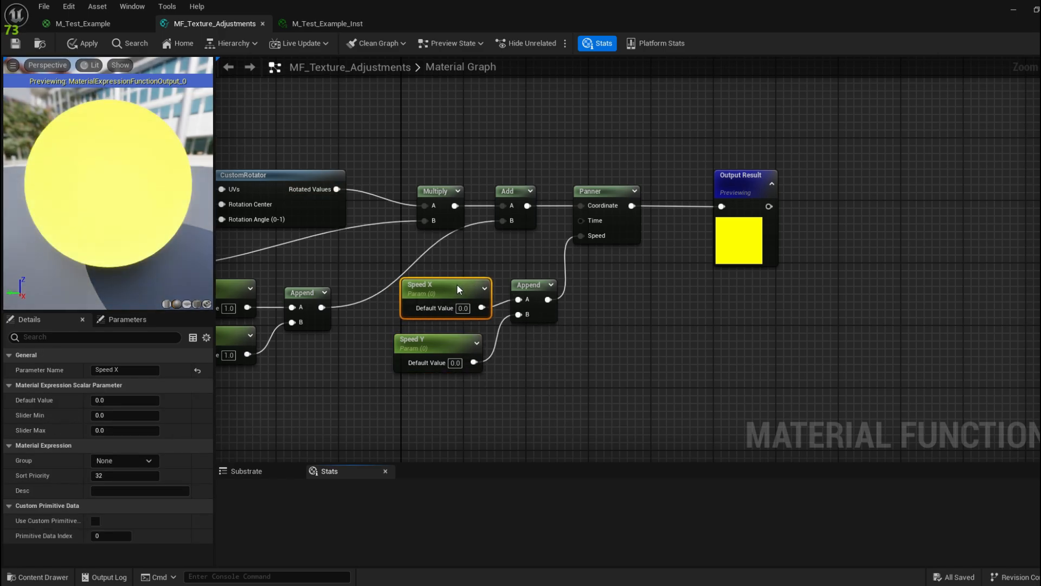
{"action": "left_click", "coordinate": [456, 284]}
{"action": "left_click", "coordinate": [16, 44]}
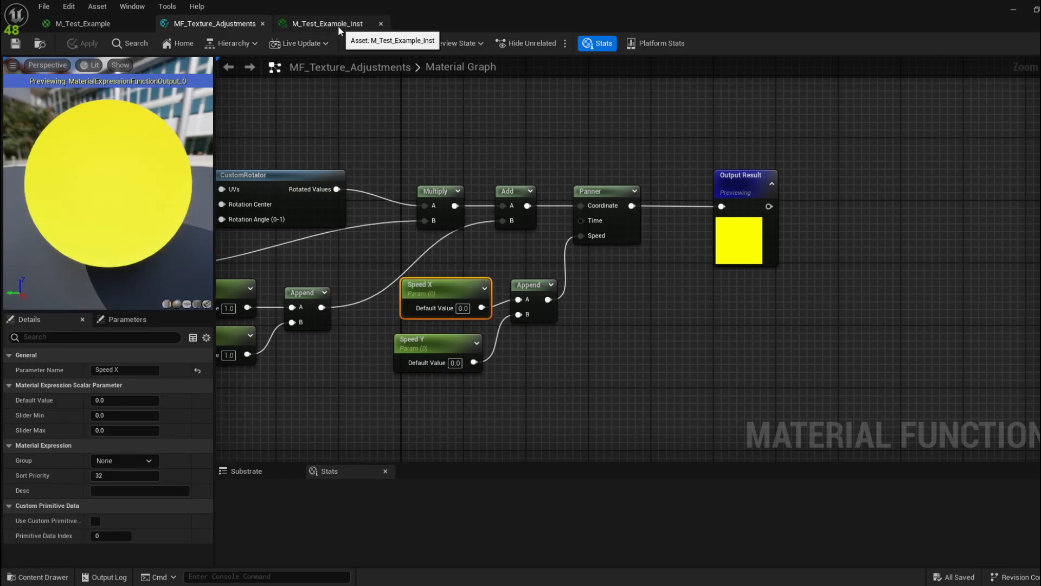
Step: In M_Test_Example_Inst, enable the Speed X override and set it to 0.1
{"action": "left_click", "coordinate": [338, 27]}
{"action": "left_click_drag", "start_coordinate": [622, 3], "coordinate": [501, 46]}
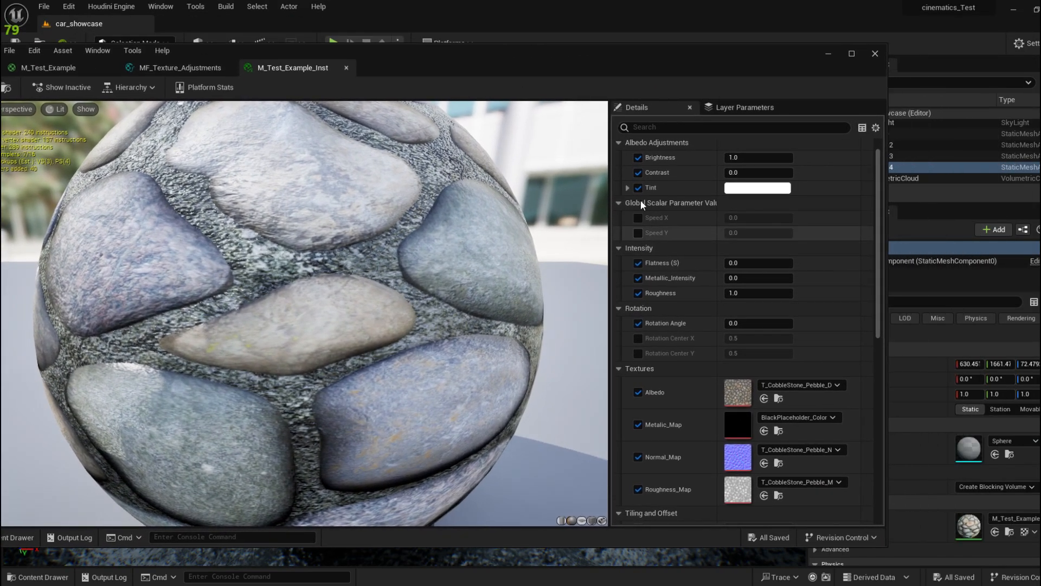
{"action": "left_click_drag", "start_coordinate": [698, 48], "coordinate": [93, 184]}
{"action": "left_click", "coordinate": [32, 352]}
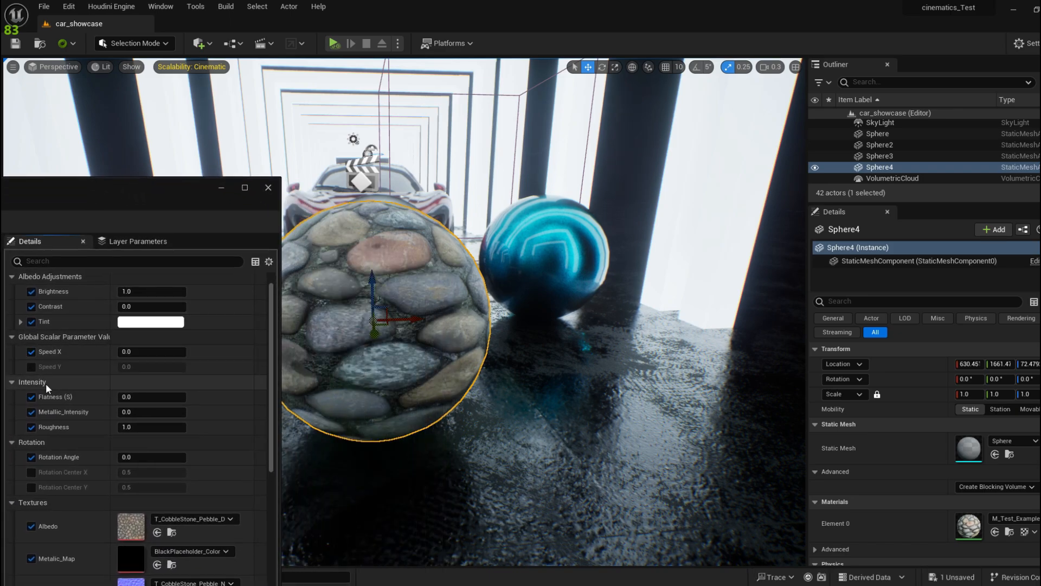
{"action": "left_click", "coordinate": [155, 352]}
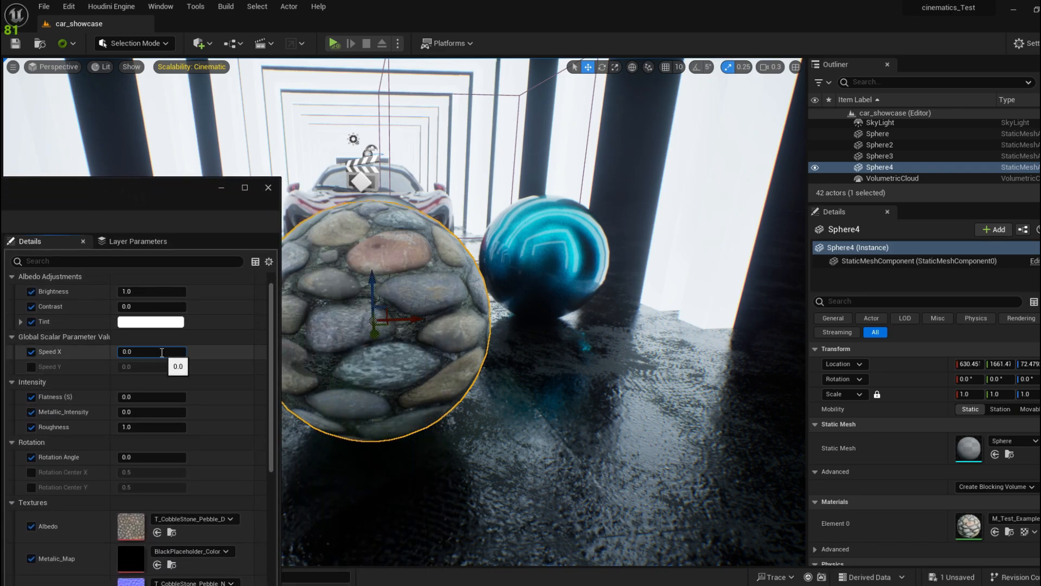
{"action": "type", "text": "0.1"}
{"action": "key", "text": "Return"}
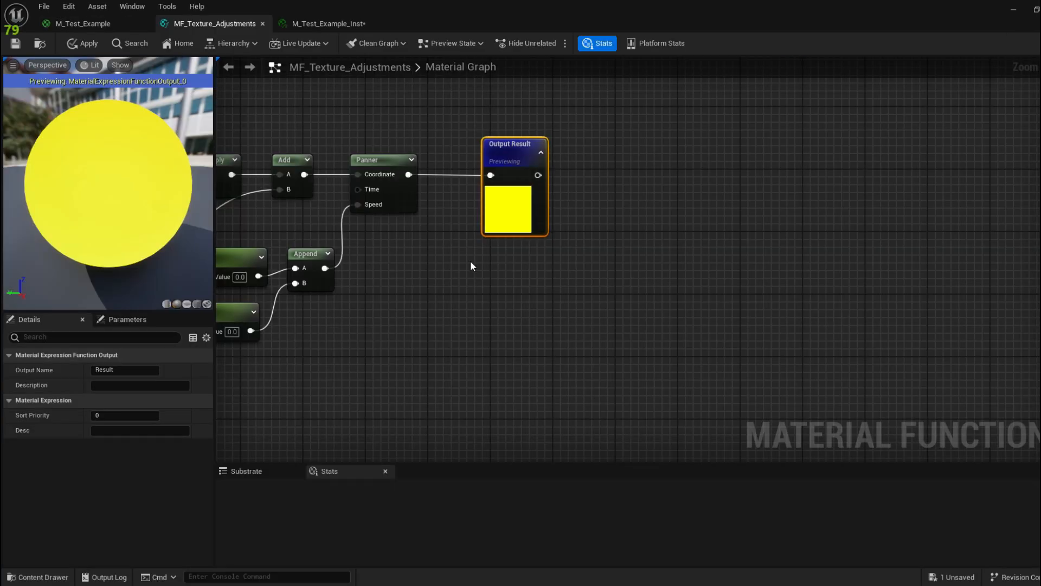
Step: Add a Time node and connect it to the Panner's Time input
{"action": "right_click", "coordinate": [432, 259]}
{"action": "type", "text": "time"}
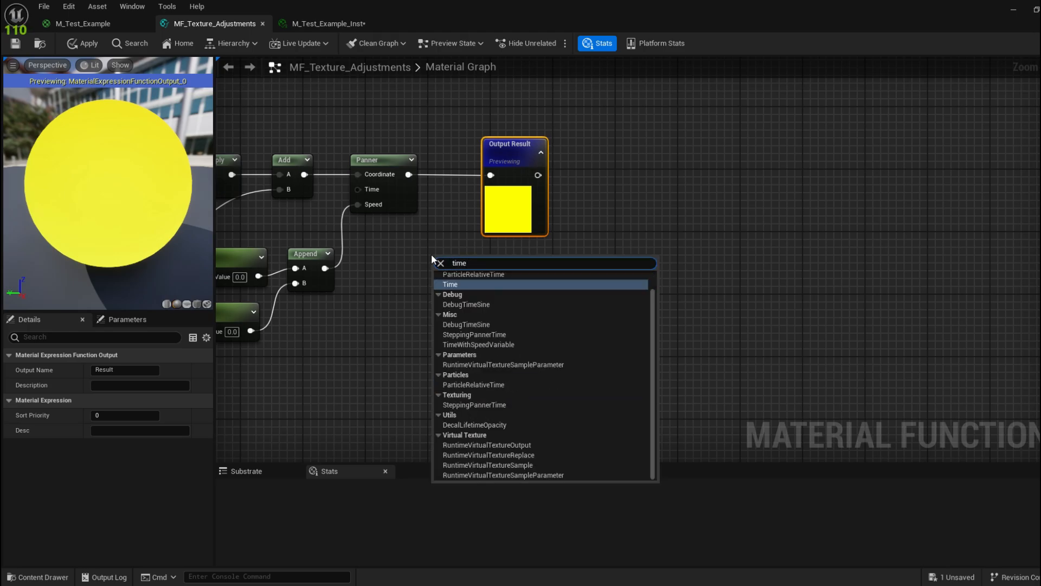
{"action": "key", "text": "Return"}
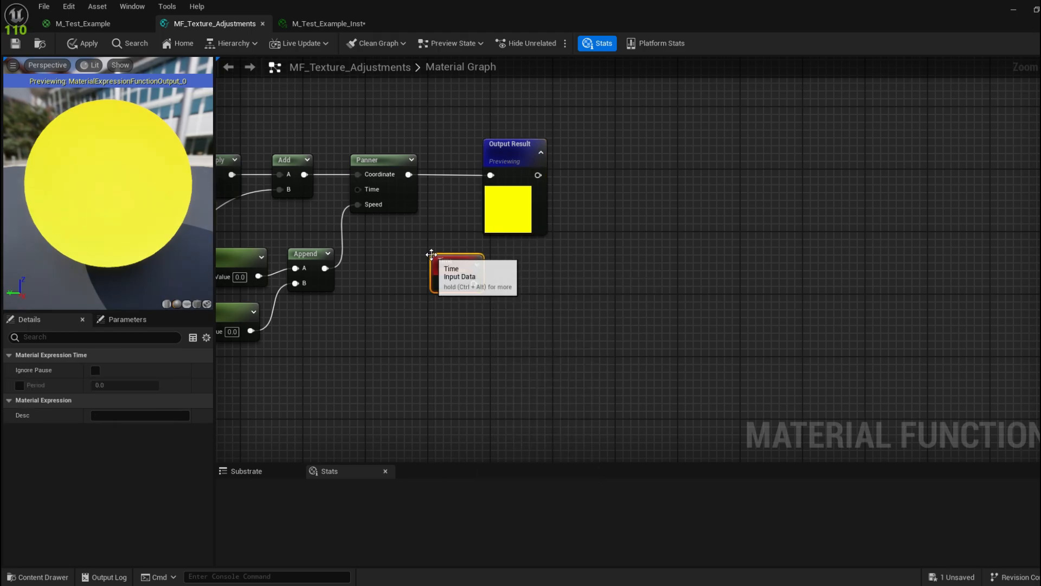
{"action": "left_click_drag", "start_coordinate": [470, 269], "coordinate": [364, 195]}
{"action": "right_click_drag", "start_coordinate": [260, 311], "coordinate": [367, 312]}
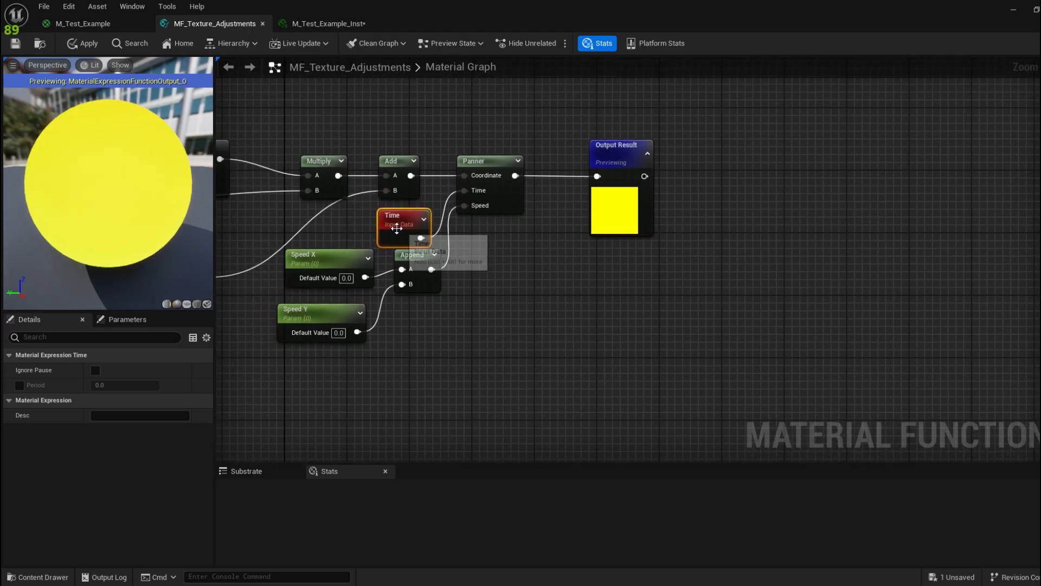
Step: Enable Period on the Time node and tidy the nearby nodes
{"action": "left_click", "coordinate": [20, 385]}
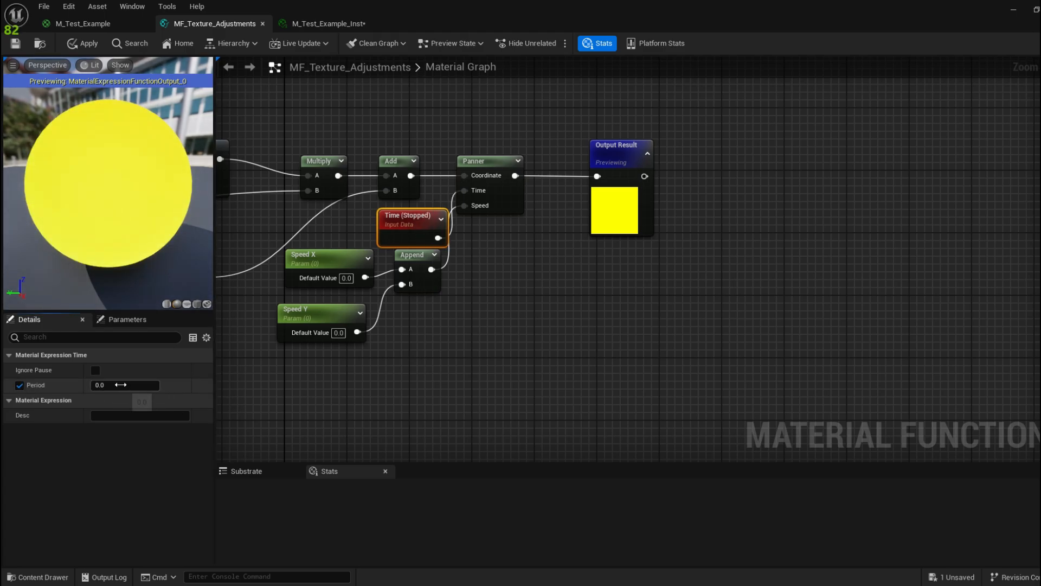
{"action": "mouse_move", "coordinate": [408, 216]}
{"action": "left_mouse_down"}
{"action": "mouse_move", "coordinate": [400, 208]}
{"action": "mouse_move", "coordinate": [389, 223]}
{"action": "left_mouse_up"}
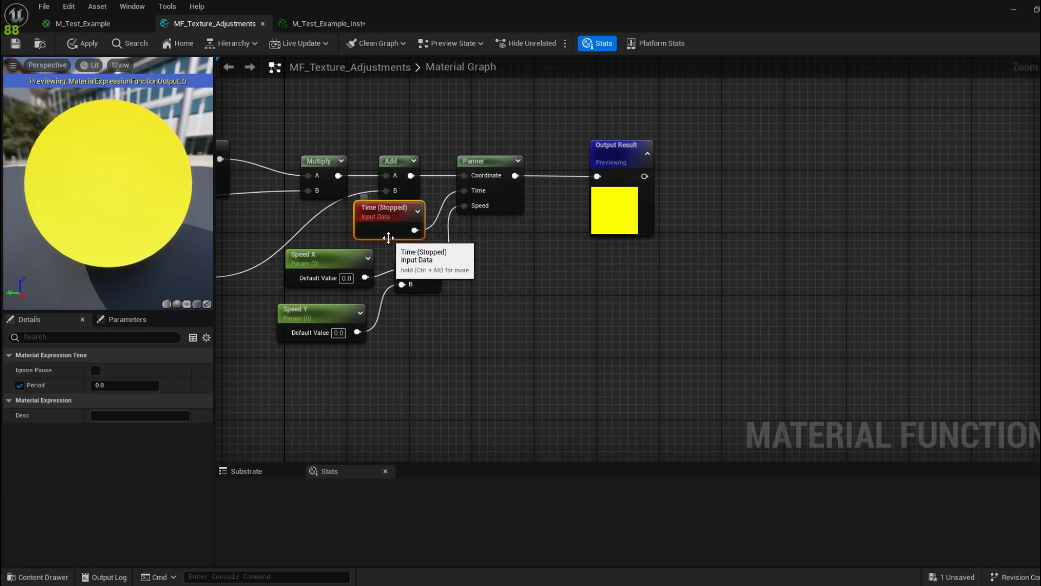
{"action": "right_click_drag", "start_coordinate": [411, 239], "coordinate": [401, 210]}
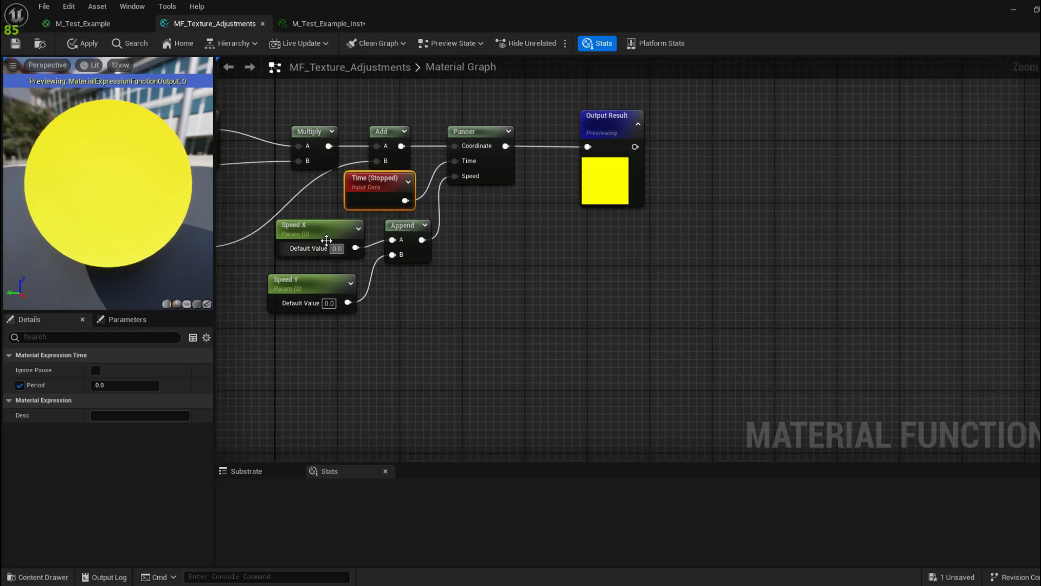
{"action": "left_click_drag", "start_coordinate": [326, 240], "coordinate": [318, 240]}
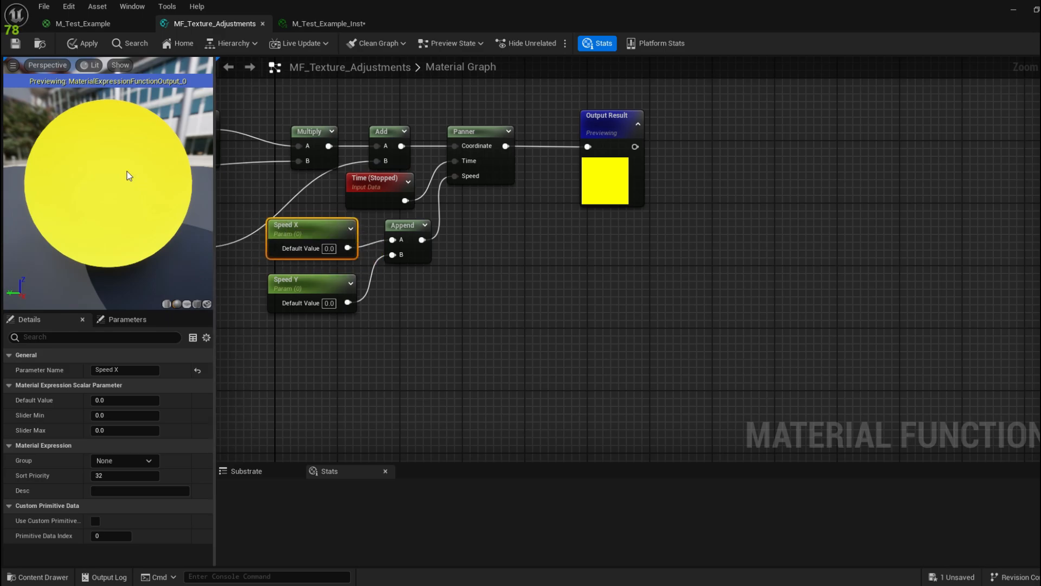
Step: Bring the M_Test_Example_Inst editor forward and check its Speed X value
{"action": "left_click", "coordinate": [364, 25]}
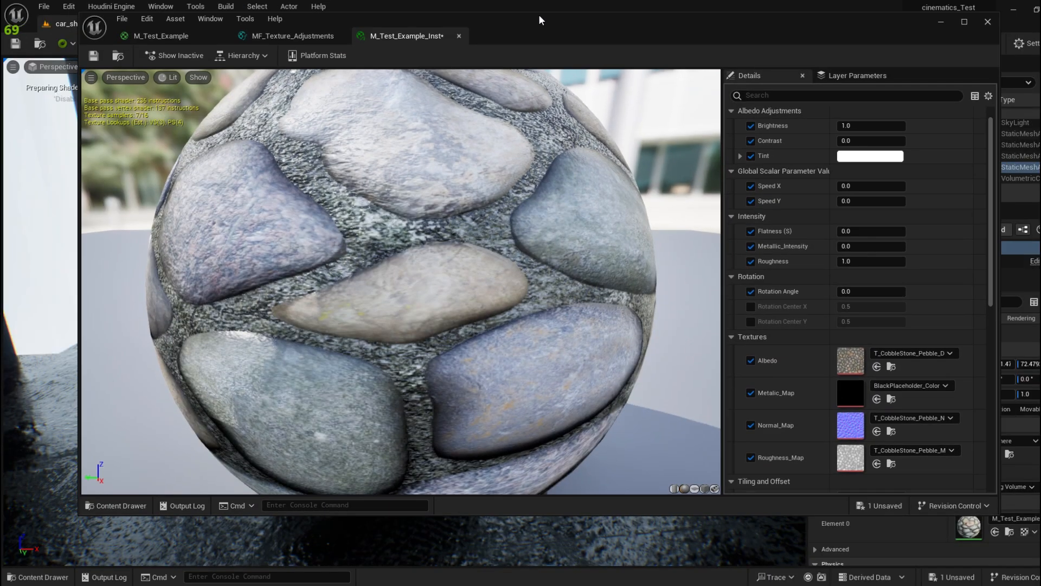
{"action": "left_click_drag", "start_coordinate": [538, 20], "coordinate": [26, 134]}
{"action": "left_click", "coordinate": [147, 296]}
{"action": "left_click", "coordinate": [157, 297]}
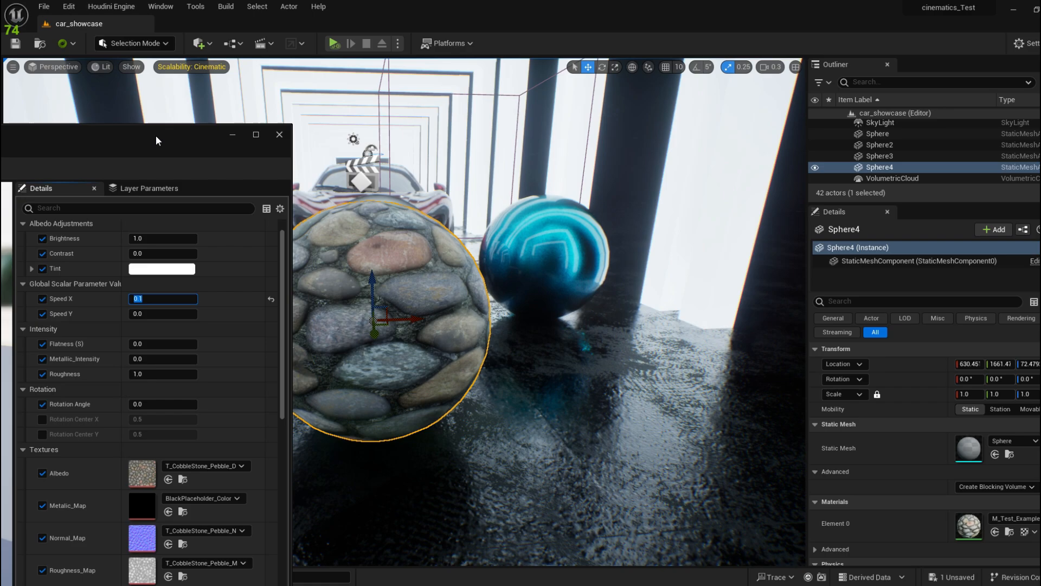
{"action": "left_click_drag", "start_coordinate": [155, 135], "coordinate": [191, 1]}
Step: Set the Time node's Period to 1.0 in MF_Texture_Adjustments
{"action": "left_click", "coordinate": [191, 27]}
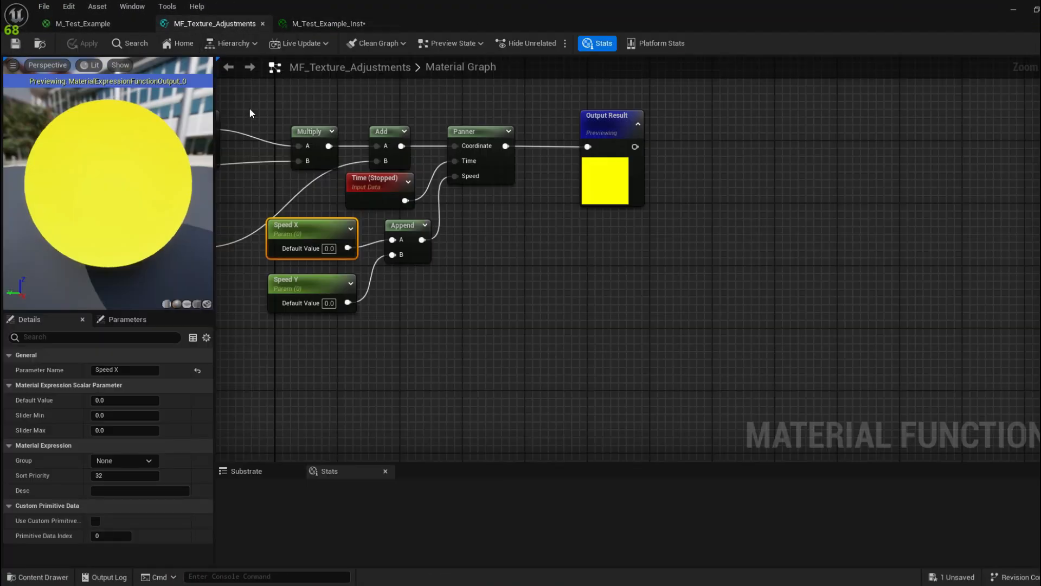
{"action": "left_click", "coordinate": [367, 183]}
{"action": "left_click", "coordinate": [131, 384]}
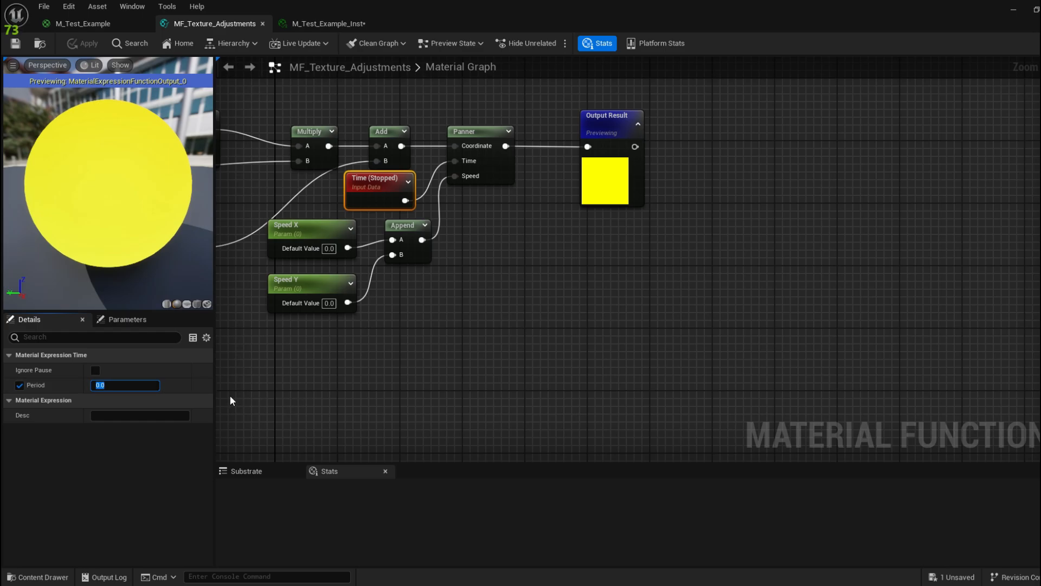
{"action": "type", "text": "1"}
{"action": "key", "text": "Return"}
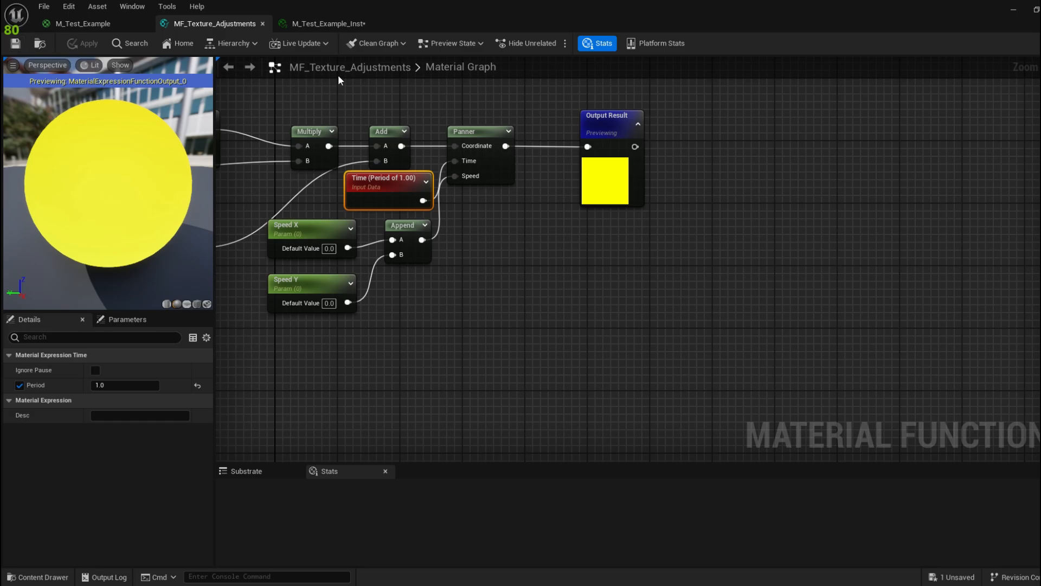
Step: Preview the scrolling cobblestones in the maximized material instance editor
{"action": "left_click", "coordinate": [326, 28]}
{"action": "left_click_drag", "start_coordinate": [529, 4], "coordinate": [529, 360]}
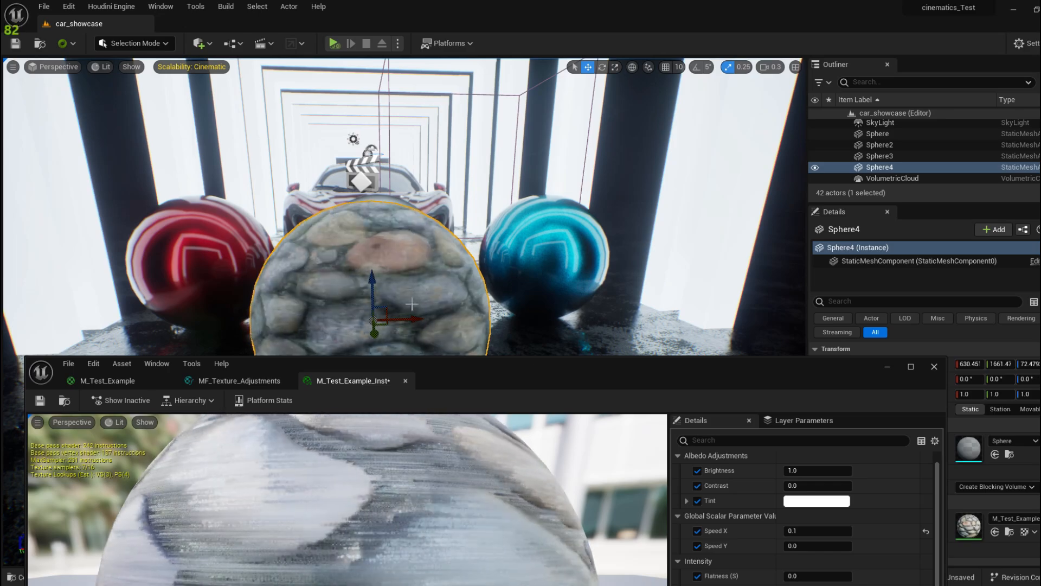
{"action": "double_click", "coordinate": [515, 370]}
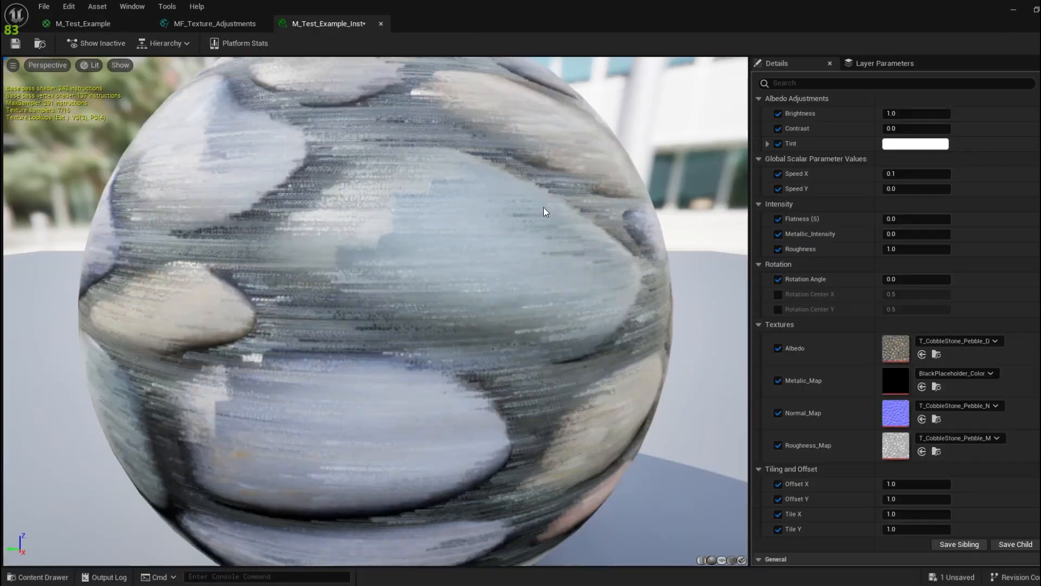
{"action": "scroll", "coordinate": [445, 298], "scroll_direction": "down", "scroll_amount": 5}
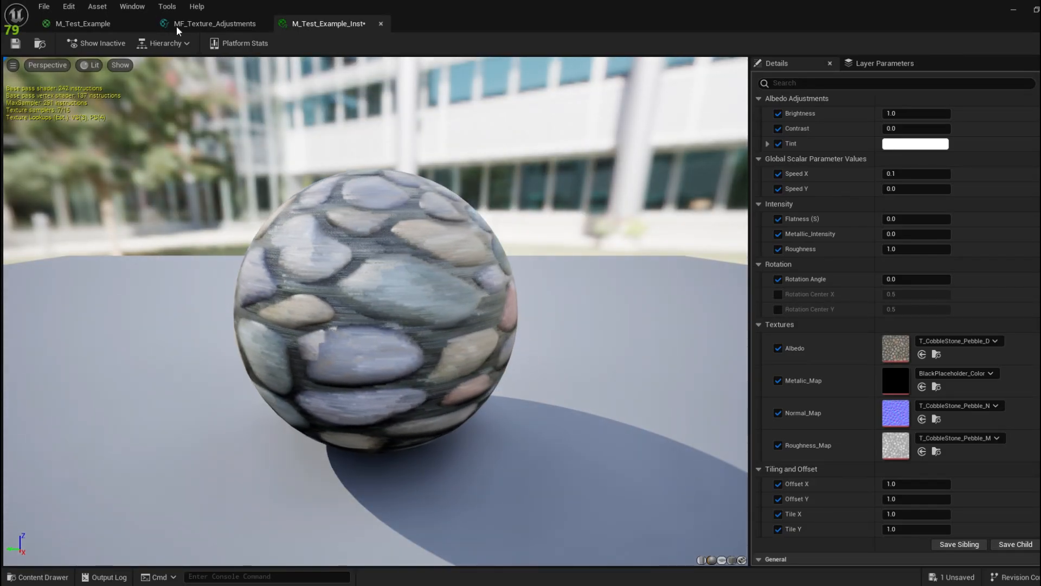
{"action": "left_click", "coordinate": [179, 24]}
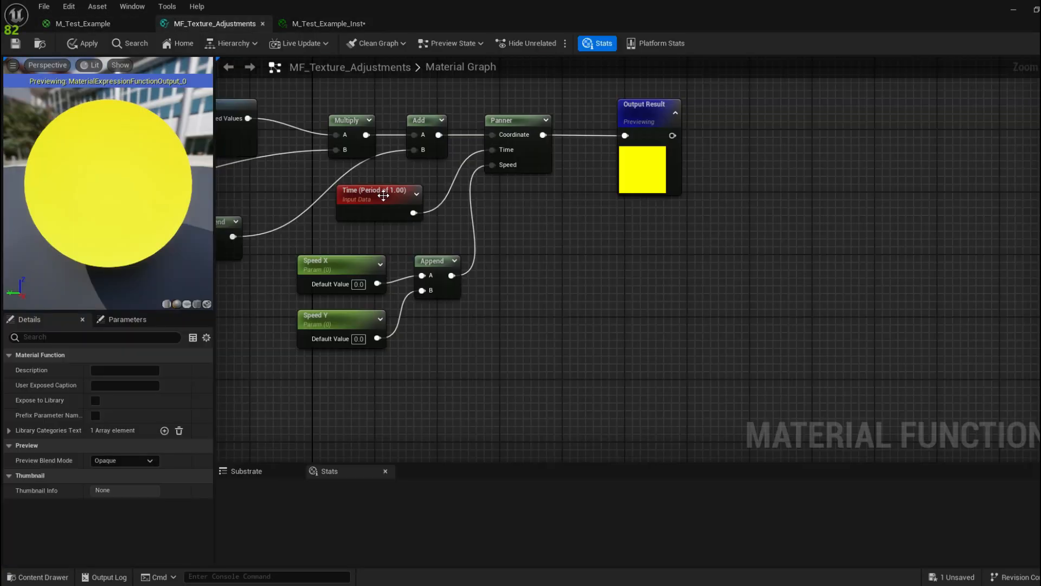
Step: Turn off the Time node's Period and save the function
{"action": "left_click", "coordinate": [384, 196]}
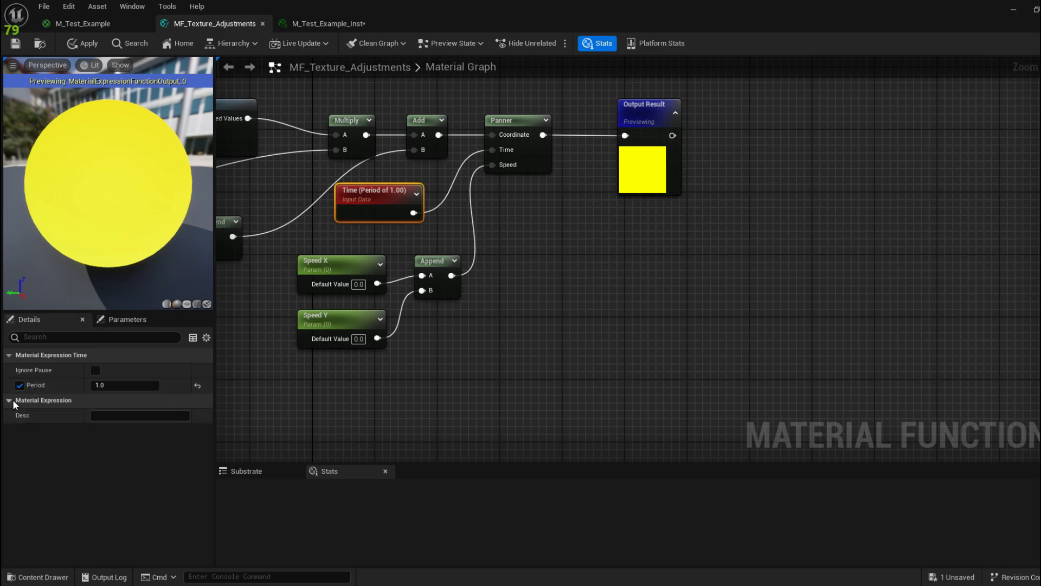
{"action": "left_click", "coordinate": [20, 386]}
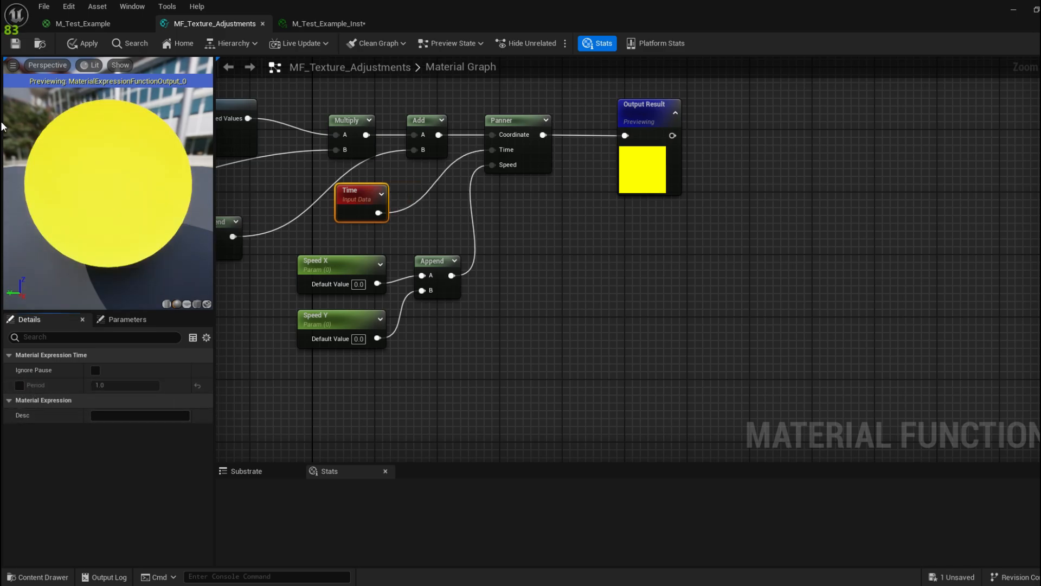
{"action": "key", "text": "ctrl+s"}
Step: Put the Speed X and Speed Y parameters in the Panner group
{"action": "left_click", "coordinate": [333, 277]}
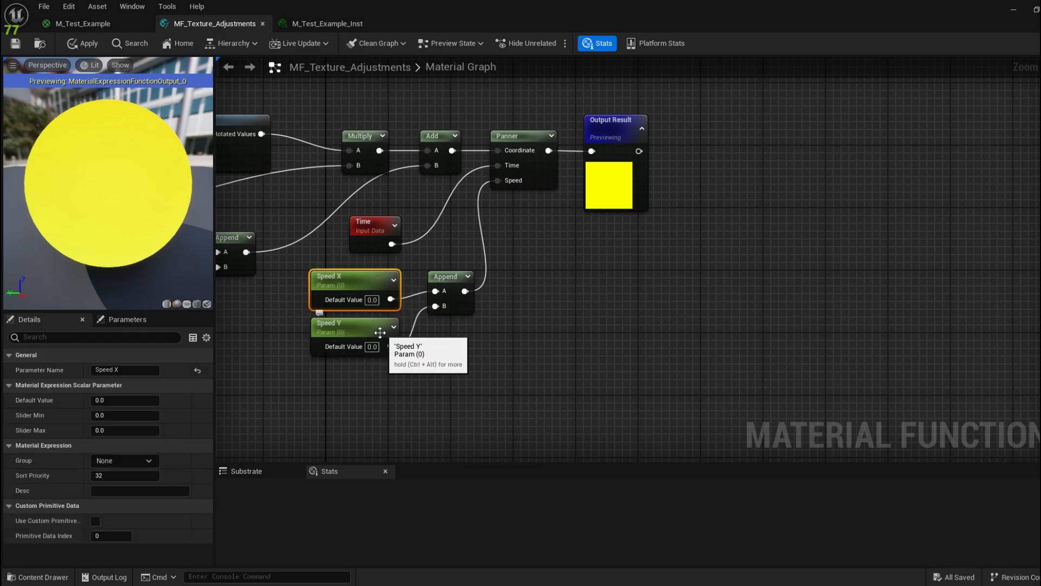
{"action": "left_click", "coordinate": [380, 332], "text": "shift"}
{"action": "left_click", "coordinate": [123, 461]}
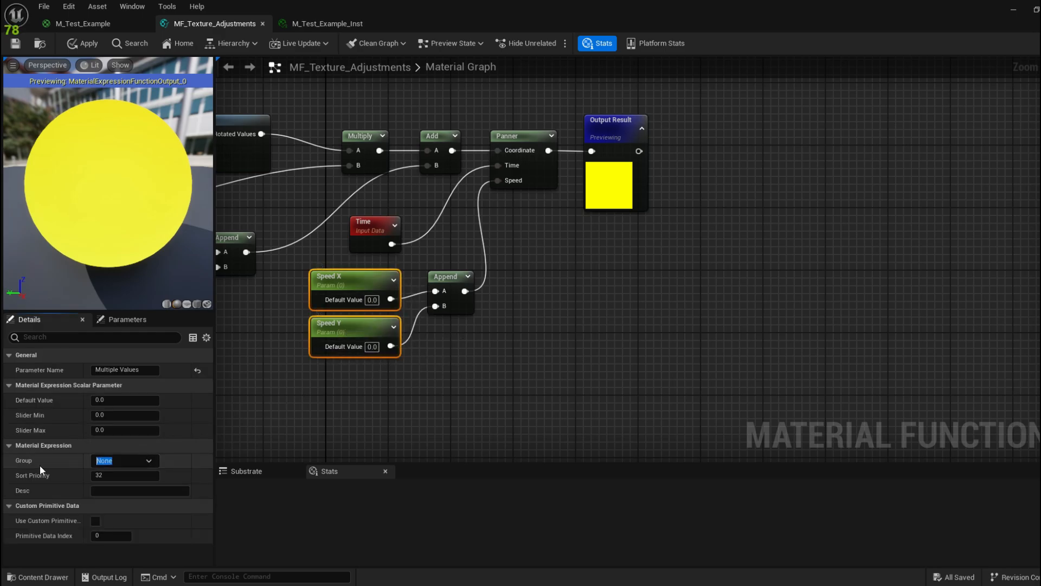
{"action": "type", "text": "Panner"}
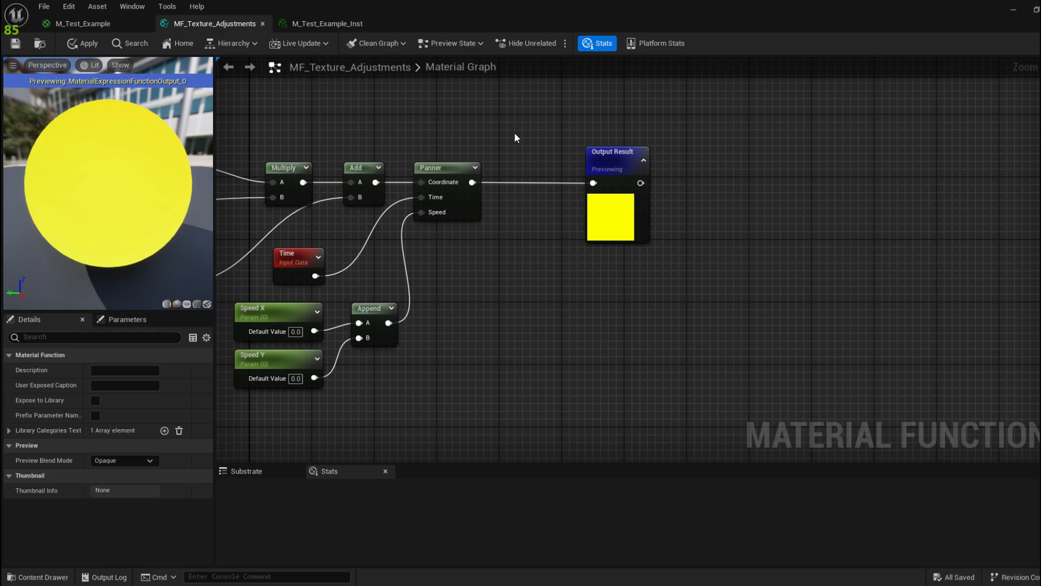
Step: Add a StaticSwitchParameter node found by searching 'staticsw'
{"action": "right_click_drag", "start_coordinate": [515, 132], "coordinate": [516, 196]}
{"action": "right_click", "coordinate": [496, 121]}
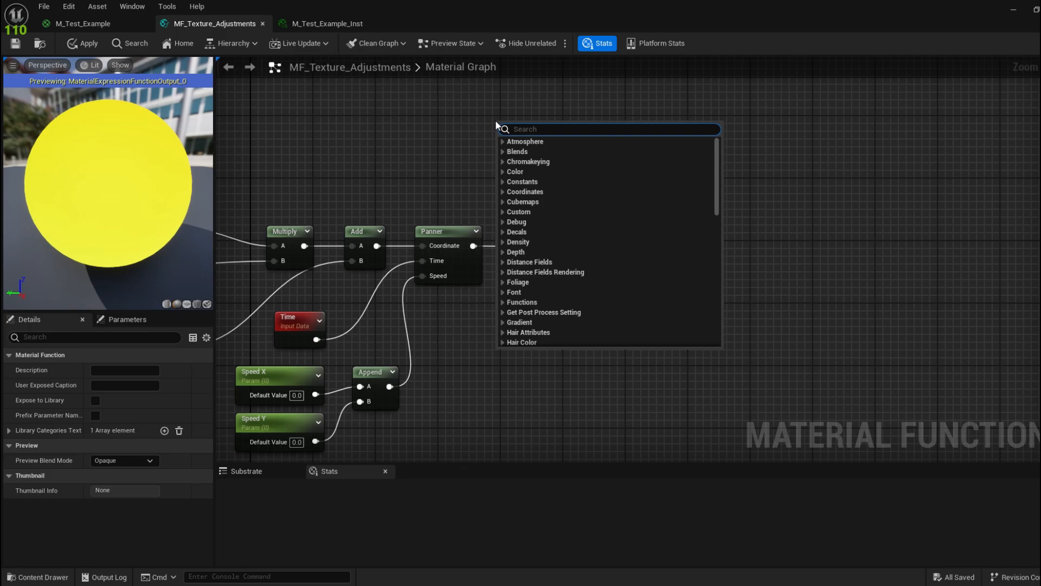
{"action": "type", "text": "sta"}
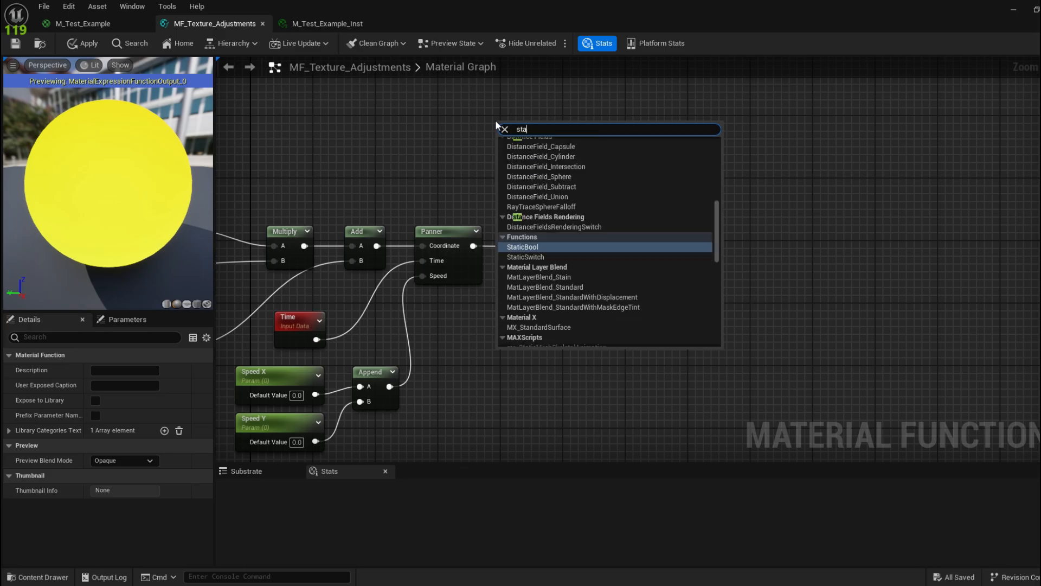
{"action": "type", "text": "ticsw"}
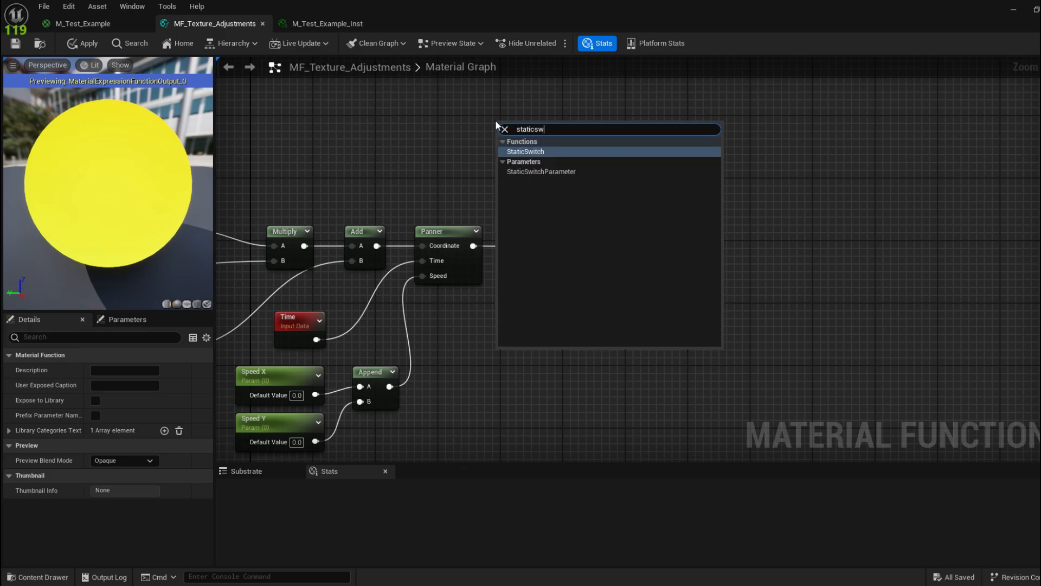
{"action": "left_click", "coordinate": [585, 171]}
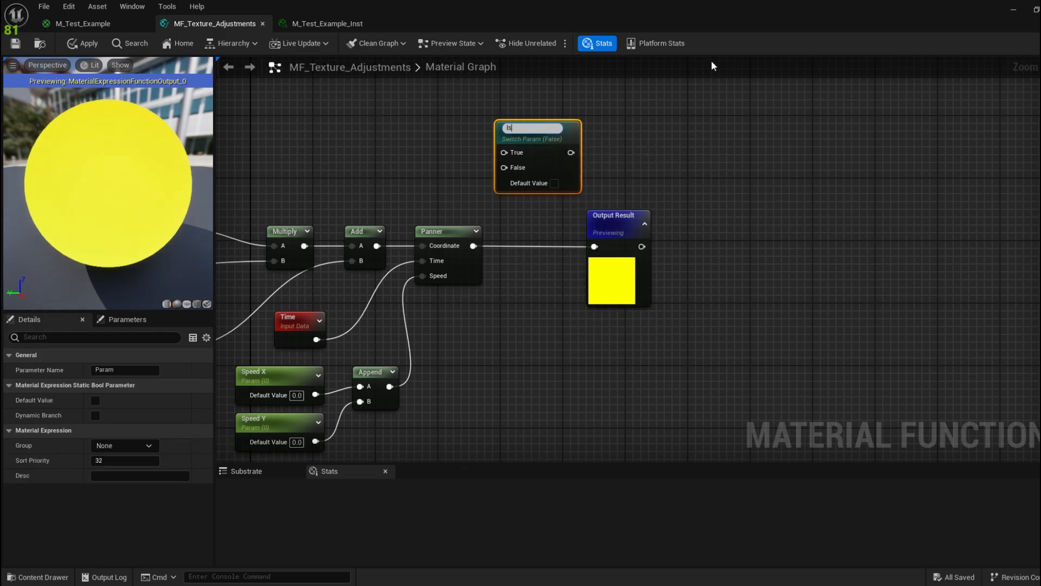
Step: Name the switch 'Is panning ?' and wire Panner to True, Add to False, output to Output Result
{"action": "type", "text": "Is panning ?"}
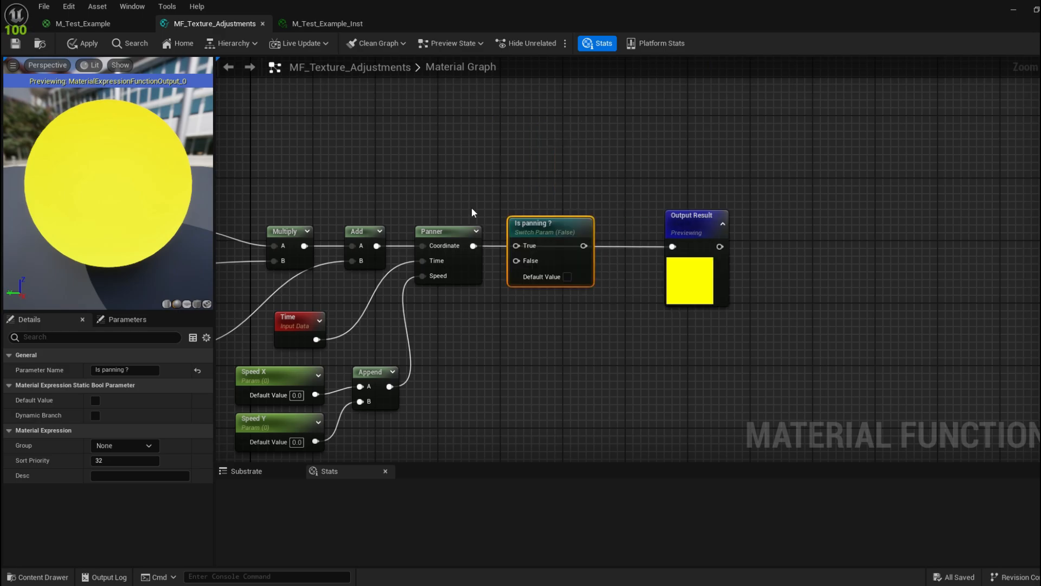
{"action": "right_click_drag", "start_coordinate": [499, 195], "coordinate": [449, 184]}
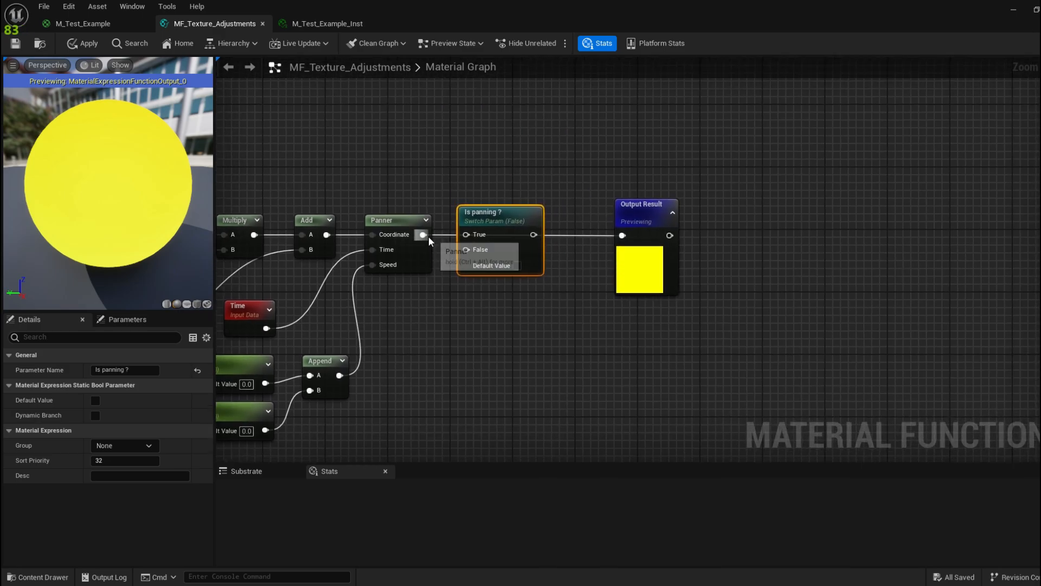
{"action": "left_click_drag", "start_coordinate": [428, 236], "coordinate": [470, 239]}
{"action": "left_click_drag", "start_coordinate": [533, 234], "coordinate": [622, 239]}
{"action": "right_click_drag", "start_coordinate": [612, 251], "coordinate": [572, 216]}
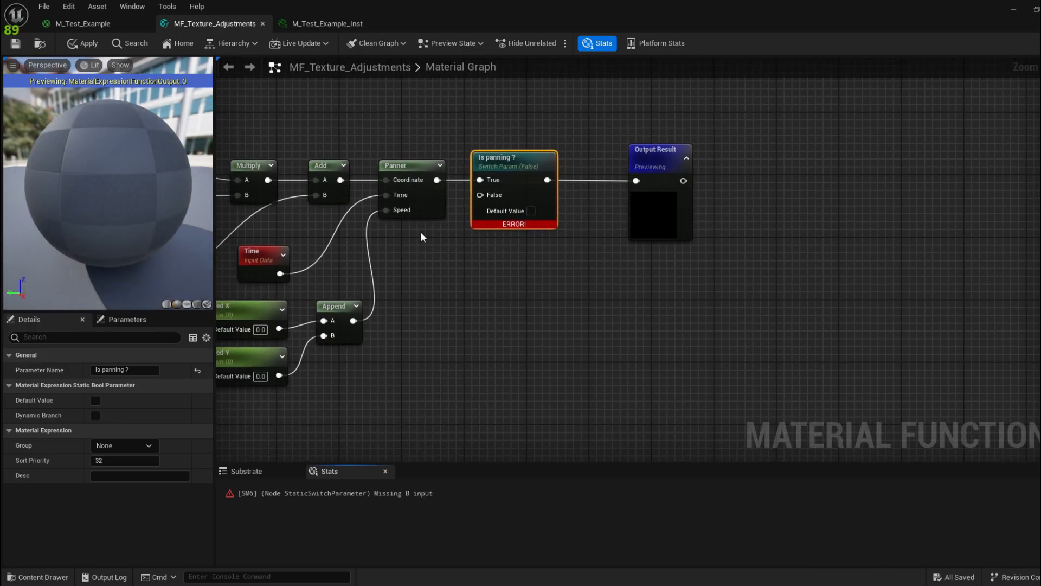
{"action": "right_click_drag", "start_coordinate": [422, 237], "coordinate": [461, 237]}
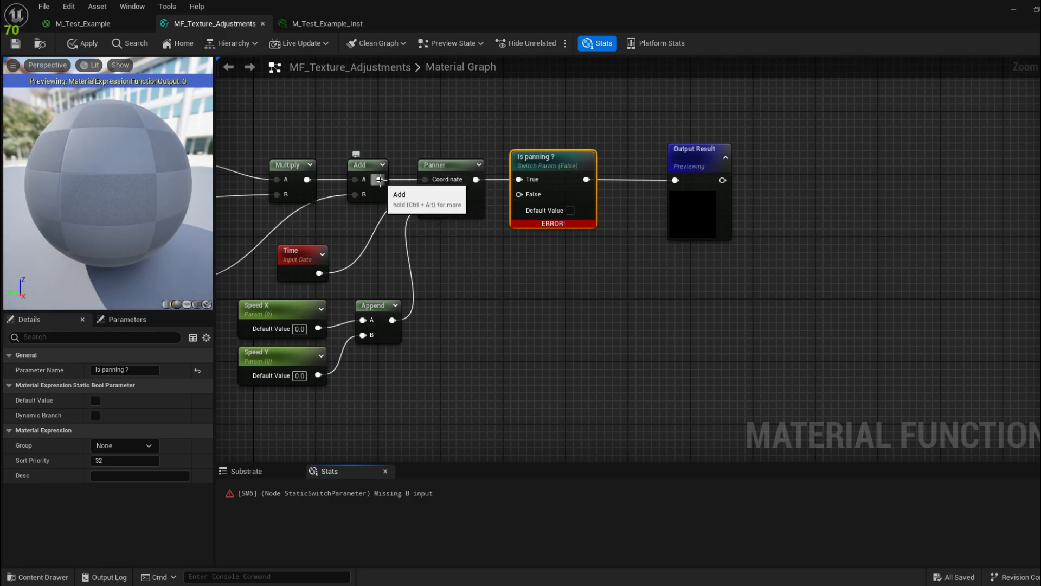
{"action": "left_click_drag", "start_coordinate": [380, 180], "coordinate": [529, 196]}
{"action": "right_click_drag", "start_coordinate": [697, 253], "coordinate": [632, 267]}
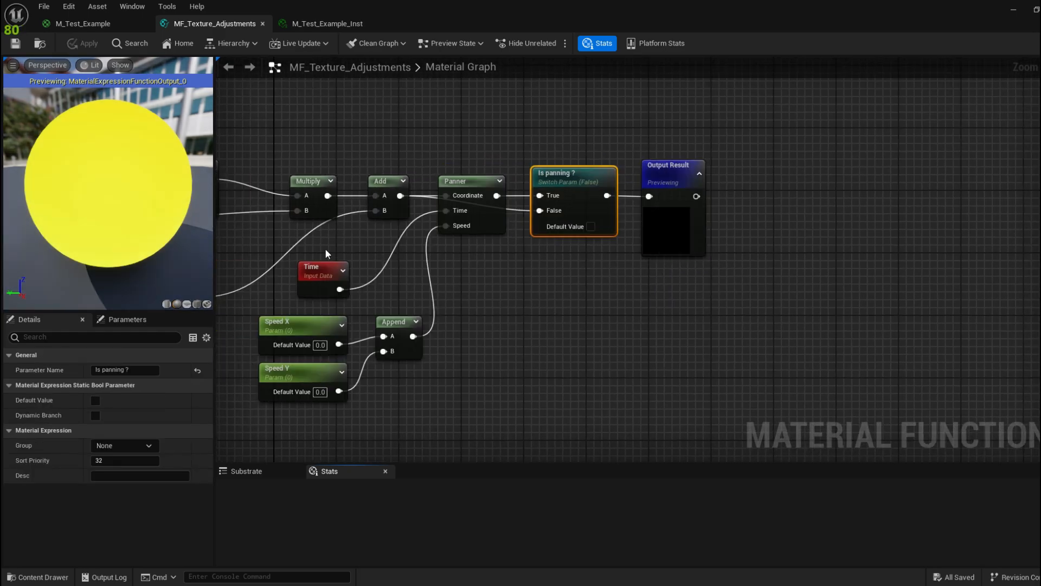
Step: Move the Panner node up beside the Is panning ? switch, then bring up M_Test_Example_Inst
{"action": "right_click_drag", "start_coordinate": [536, 132], "coordinate": [453, 127]}
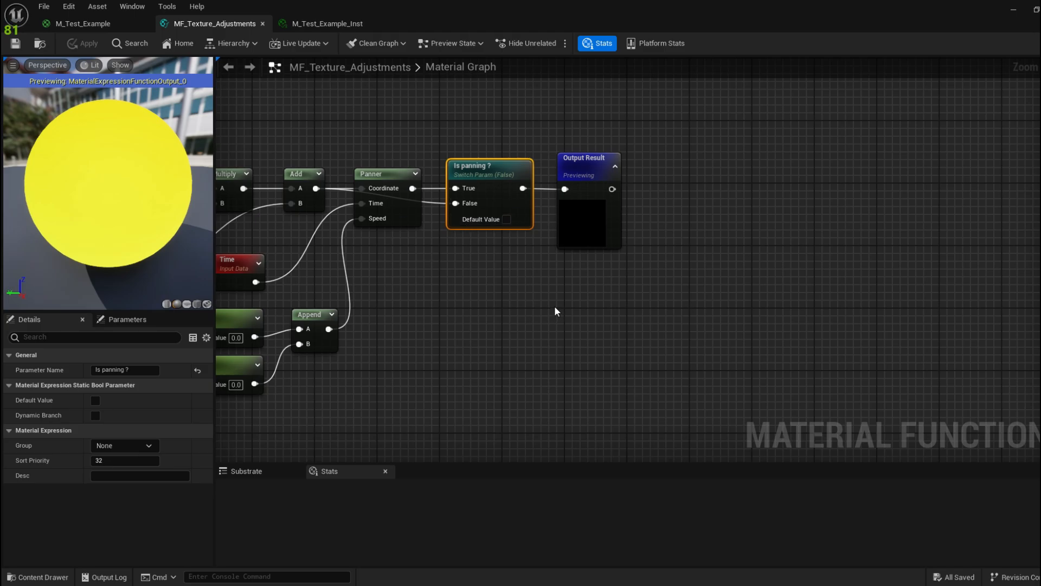
{"action": "left_click", "coordinate": [516, 292]}
{"action": "right_click_drag", "start_coordinate": [435, 280], "coordinate": [511, 295]}
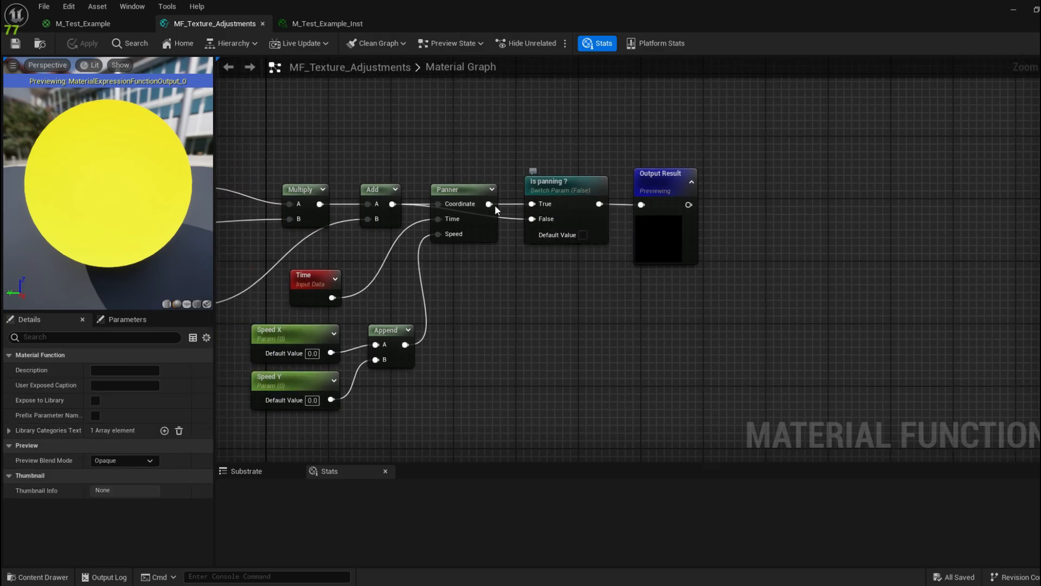
{"action": "right_click_drag", "start_coordinate": [517, 257], "coordinate": [510, 229]}
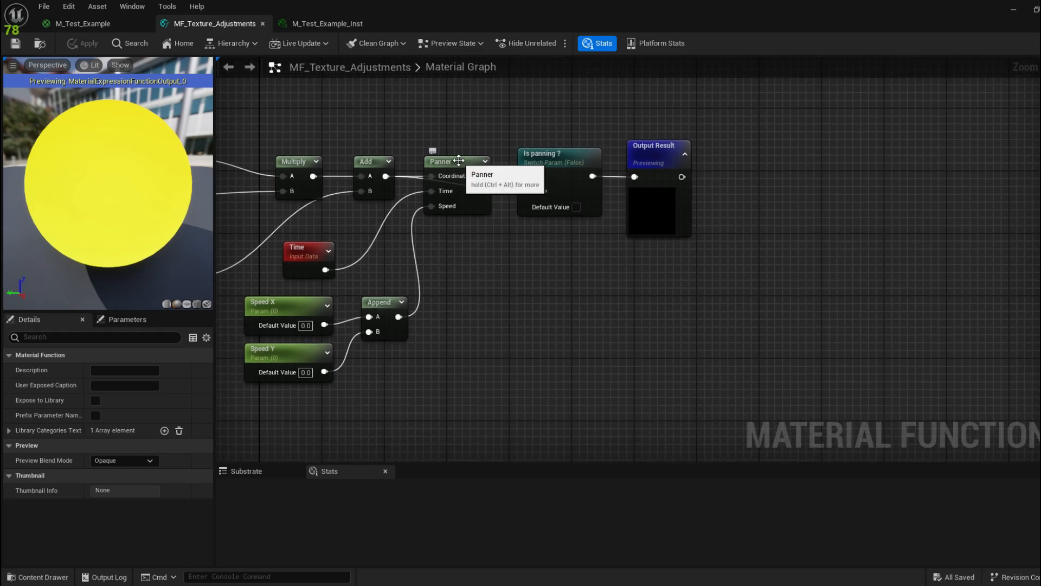
{"action": "right_click_drag", "start_coordinate": [560, 278], "coordinate": [533, 243]}
{"action": "right_click_drag", "start_coordinate": [432, 138], "coordinate": [440, 232]}
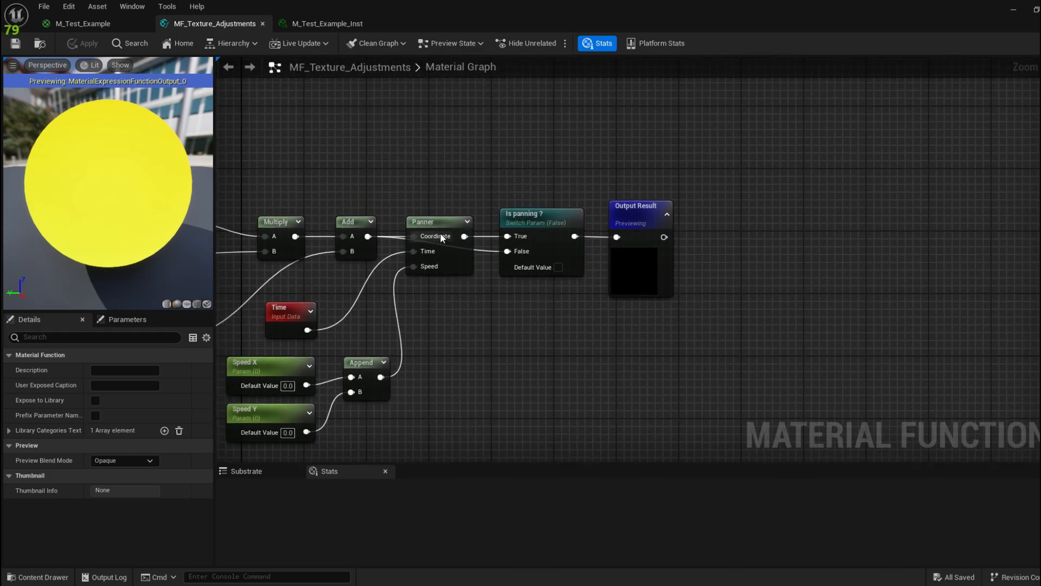
{"action": "left_click_drag", "start_coordinate": [440, 233], "coordinate": [447, 116]}
{"action": "right_click_drag", "start_coordinate": [467, 204], "coordinate": [436, 204]}
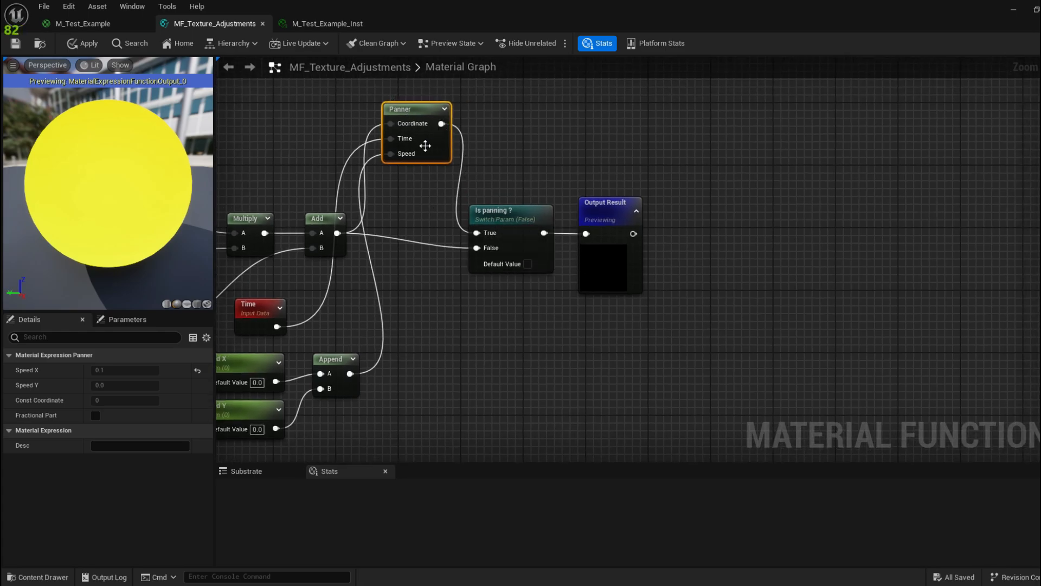
{"action": "right_click_drag", "start_coordinate": [416, 186], "coordinate": [416, 153]}
{"action": "right_click_drag", "start_coordinate": [351, 214], "coordinate": [378, 214]}
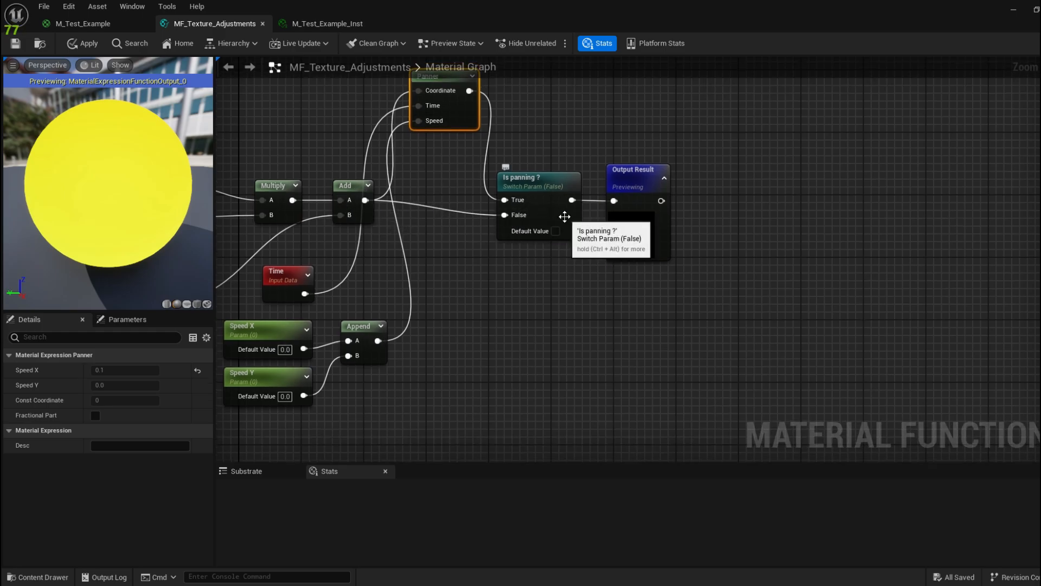
{"action": "right_click_drag", "start_coordinate": [450, 132], "coordinate": [445, 162]}
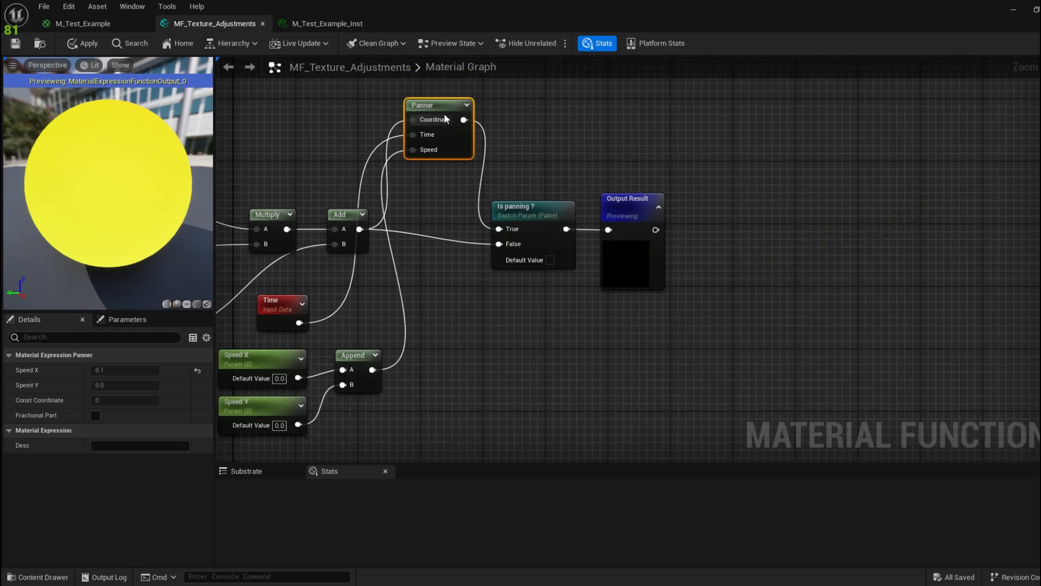
{"action": "left_click_drag", "start_coordinate": [444, 113], "coordinate": [446, 201]}
{"action": "left_click", "coordinate": [327, 24]}
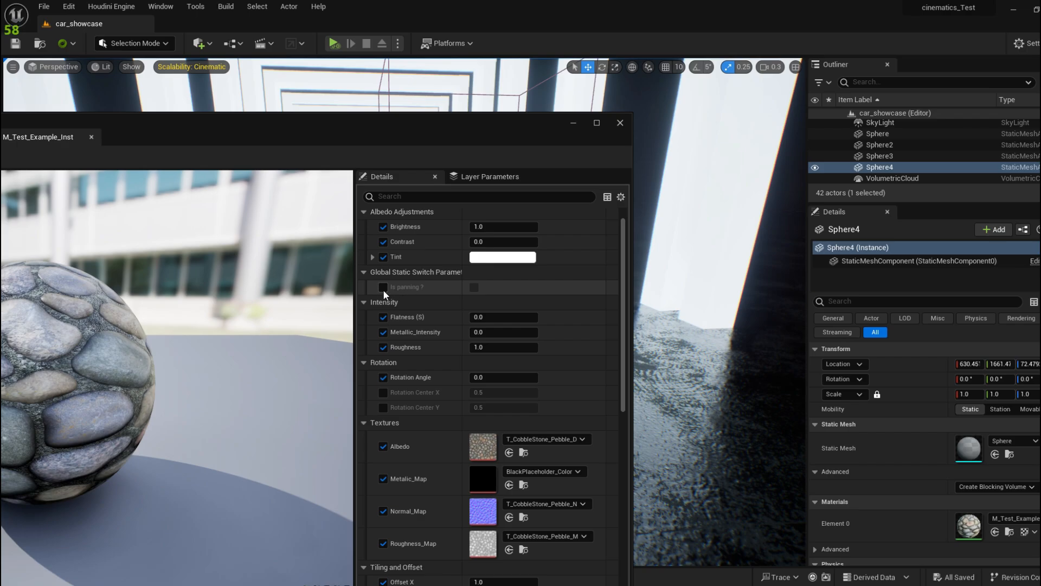
Step: Override and enable Is panning ? in the instance, revealing the Panner Speed X and Y settings
{"action": "left_click", "coordinate": [383, 288]}
{"action": "left_click", "coordinate": [475, 289]}
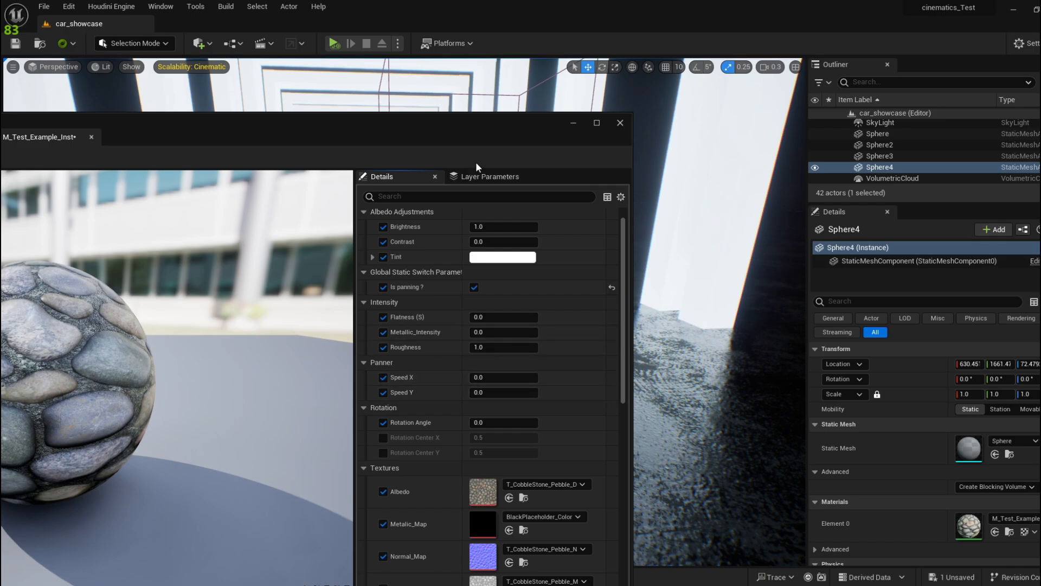
{"action": "left_click_drag", "start_coordinate": [442, 132], "coordinate": [724, 67]}
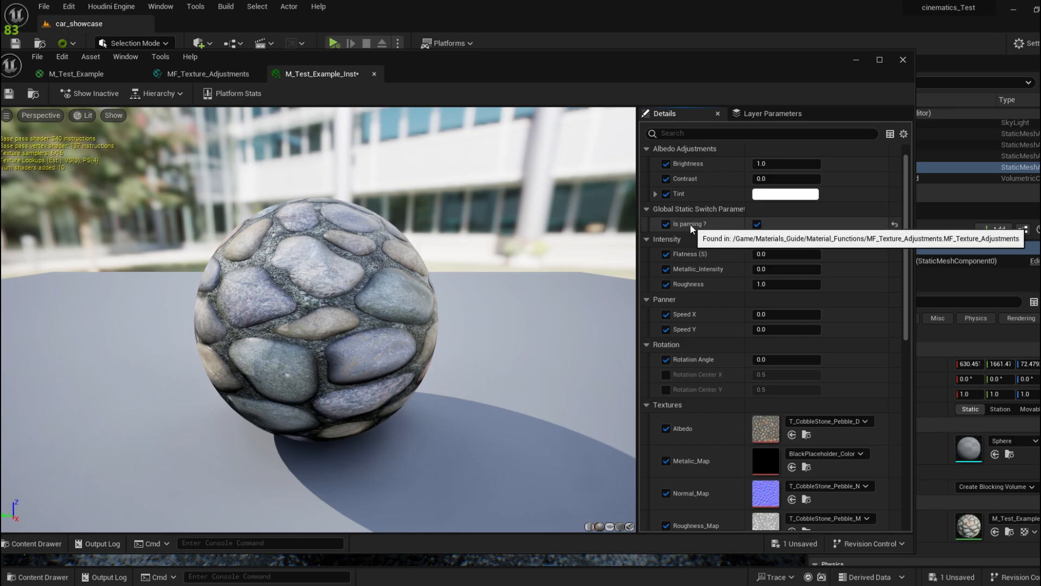
Step: In MF_Texture_Adjustments, nudge the Panner node and put the Is panning ? switch in the Panner group
{"action": "left_click", "coordinate": [163, 79]}
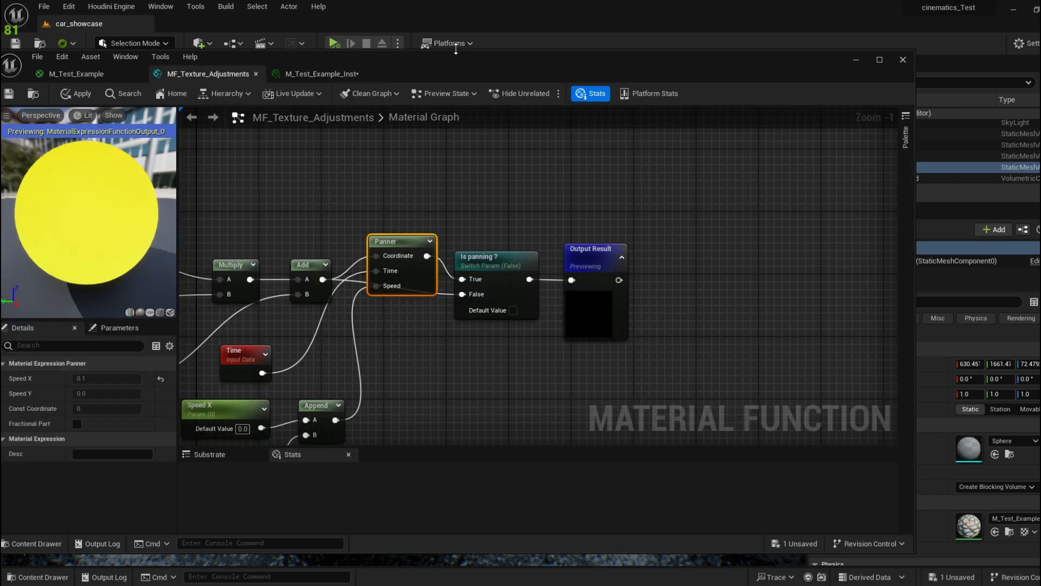
{"action": "double_click", "coordinate": [459, 64]}
{"action": "left_click_drag", "start_coordinate": [448, 193], "coordinate": [448, 216]}
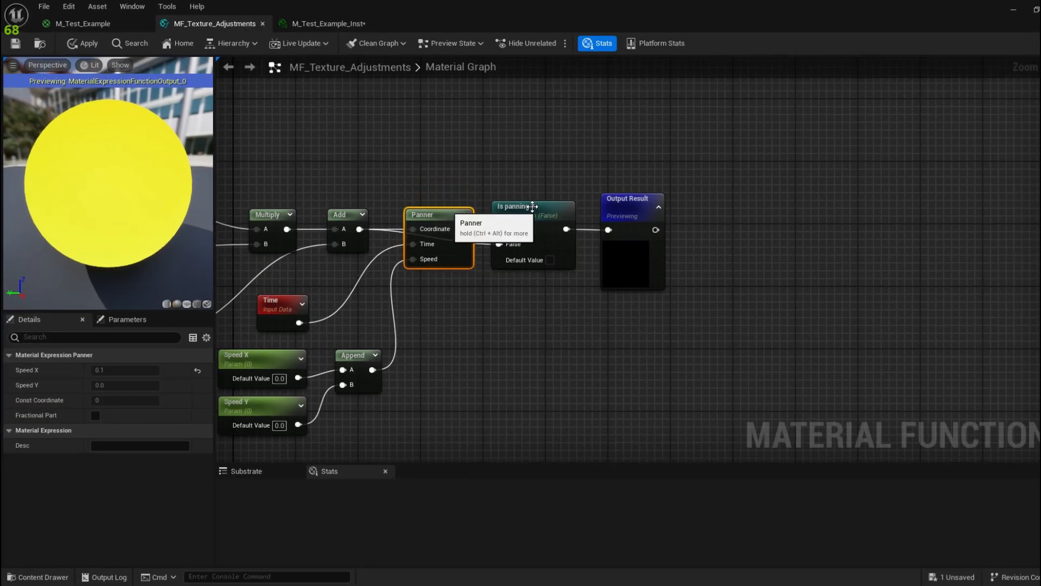
{"action": "left_click", "coordinate": [528, 207]}
{"action": "left_click", "coordinate": [158, 443]}
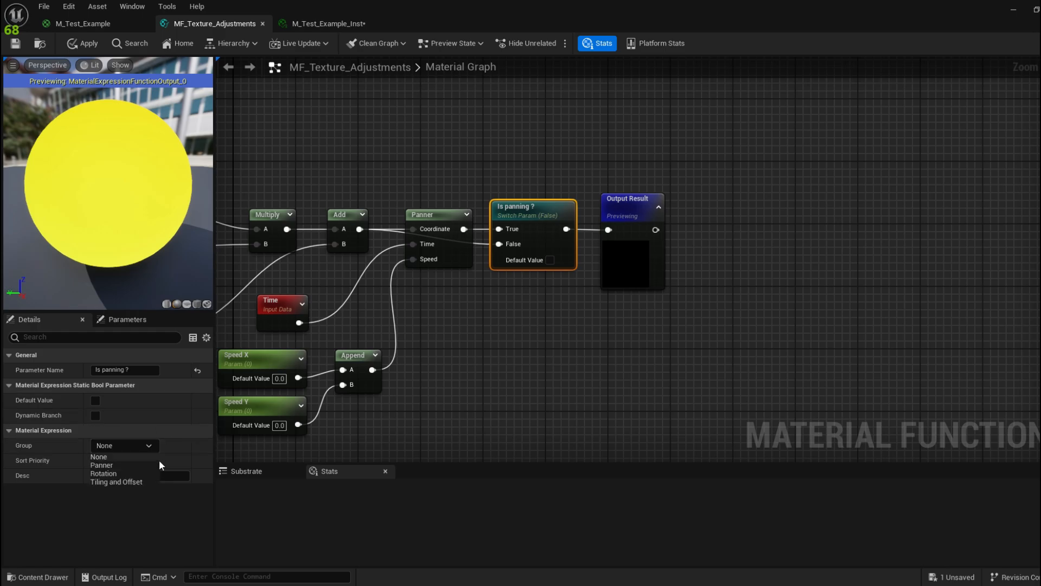
{"action": "left_click", "coordinate": [121, 465]}
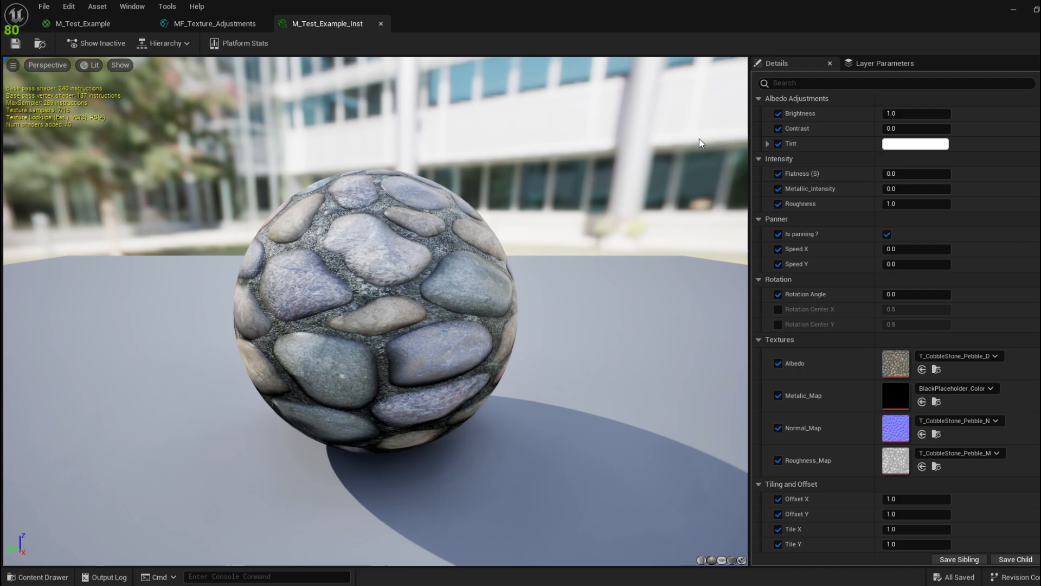
Step: Set the instance's Albedo to the 360_F lava texture from the Textures folder
{"action": "left_click", "coordinate": [981, 358]}
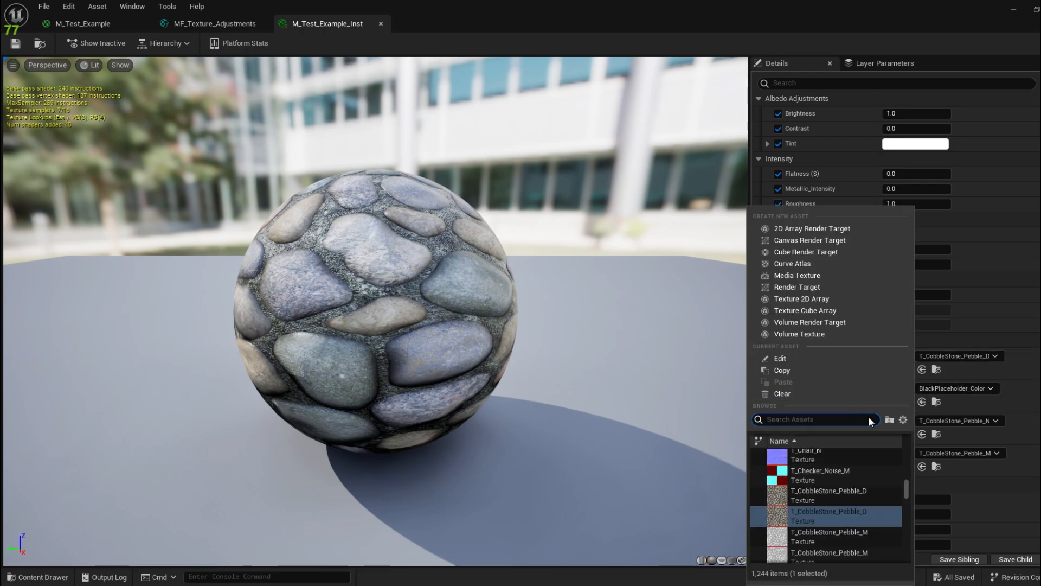
{"action": "left_click", "coordinate": [951, 361]}
{"action": "left_click", "coordinate": [48, 580]}
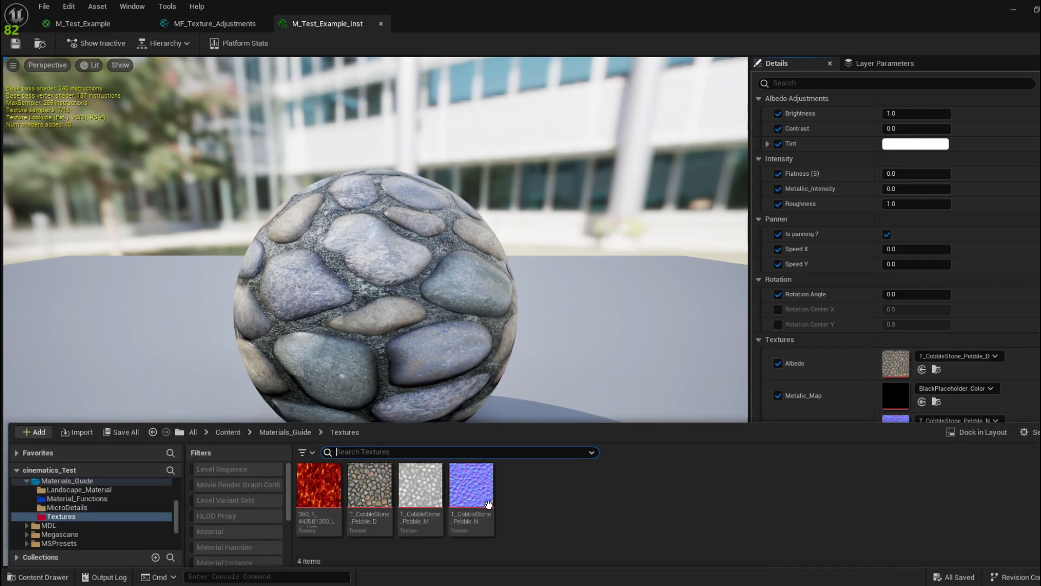
{"action": "left_click", "coordinate": [319, 485]}
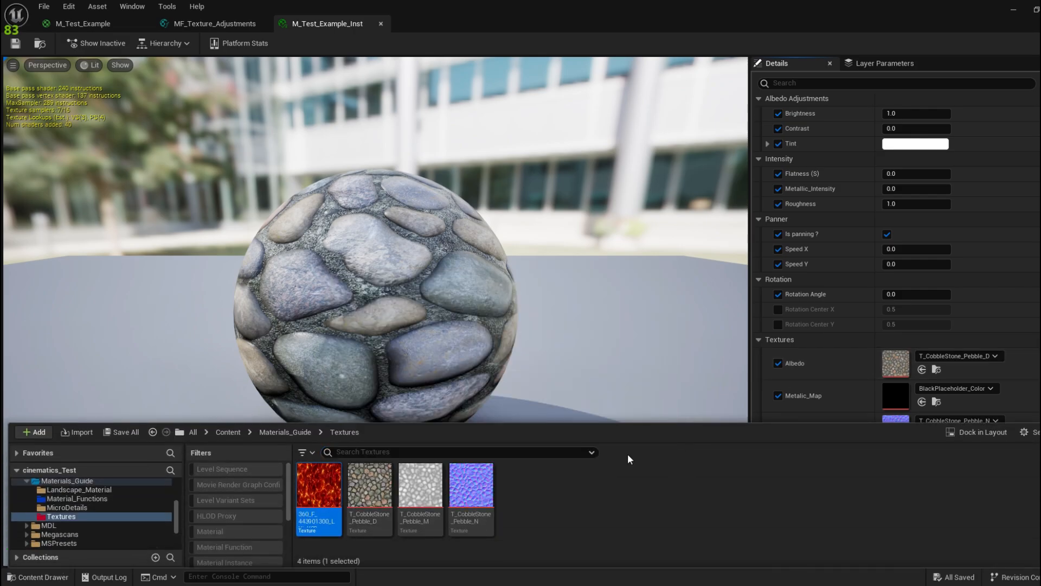
{"action": "left_click", "coordinate": [922, 370]}
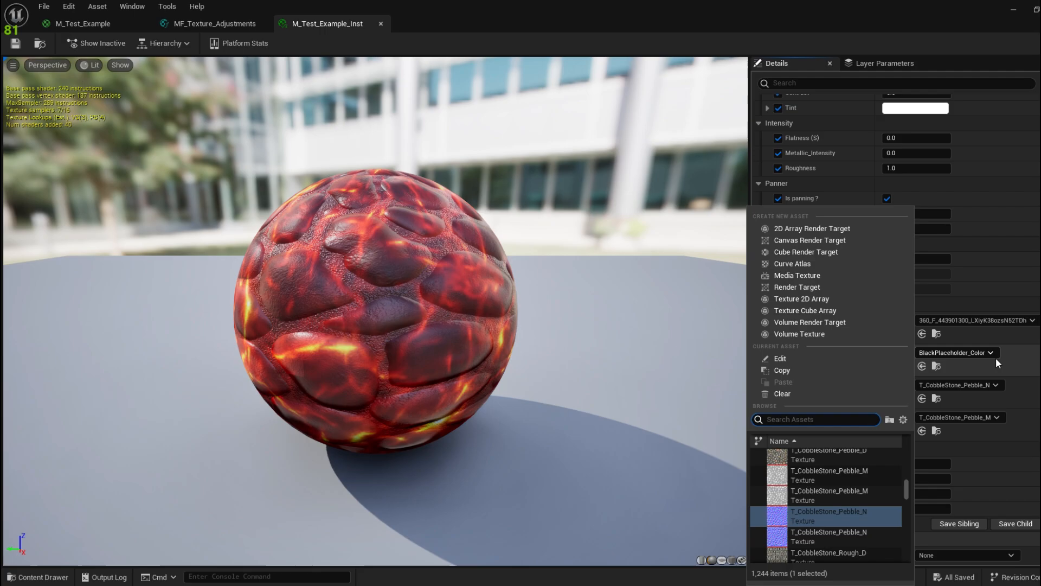
{"action": "left_click", "coordinate": [1002, 366]}
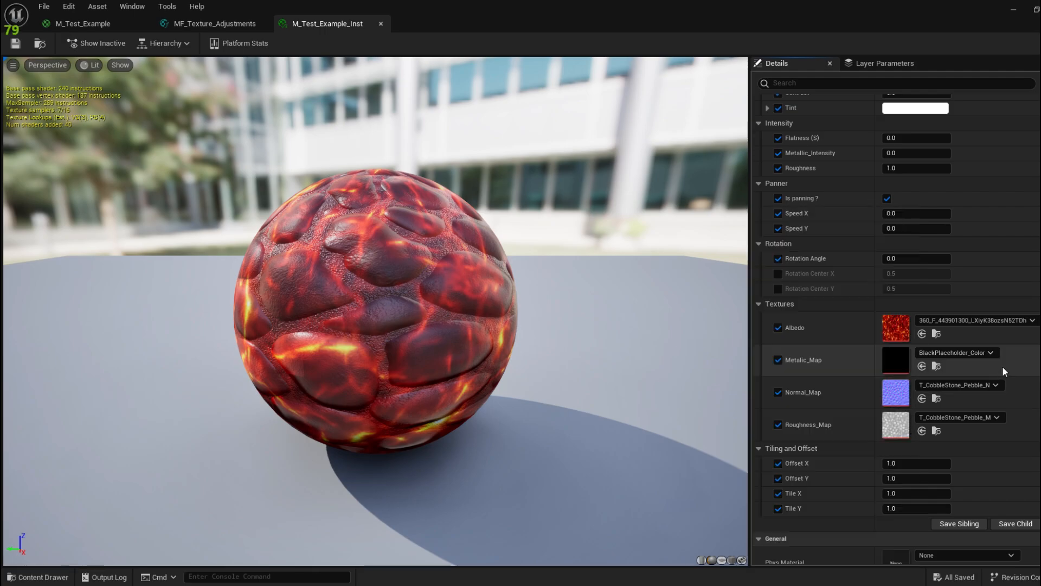
Step: Set Normal_Map to T_Water_N, save the instance, and minimize its editor to show the level
{"action": "left_click", "coordinate": [959, 386]}
{"action": "type", "text": "water"}
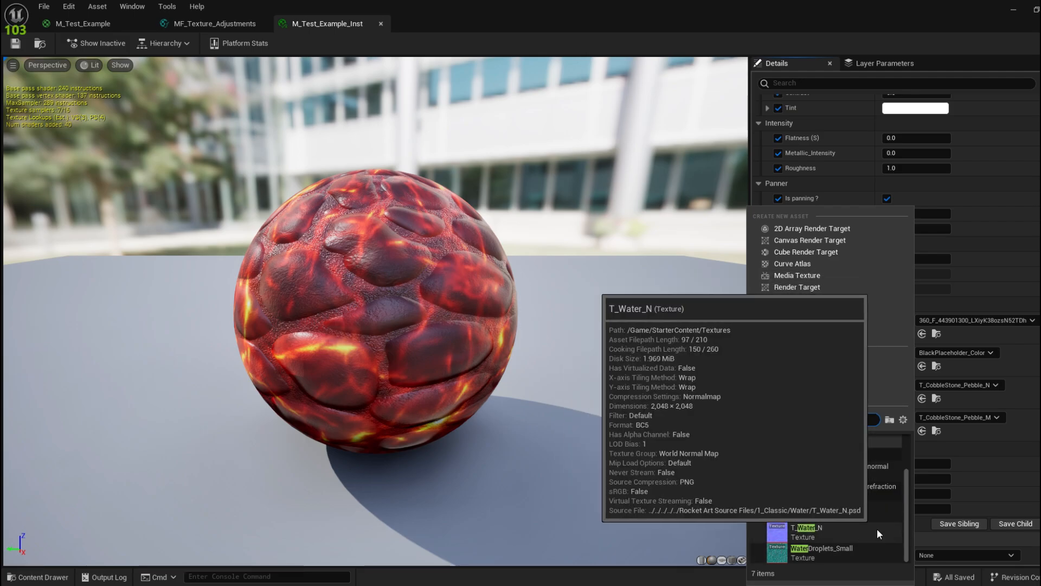
{"action": "left_click", "coordinate": [877, 528]}
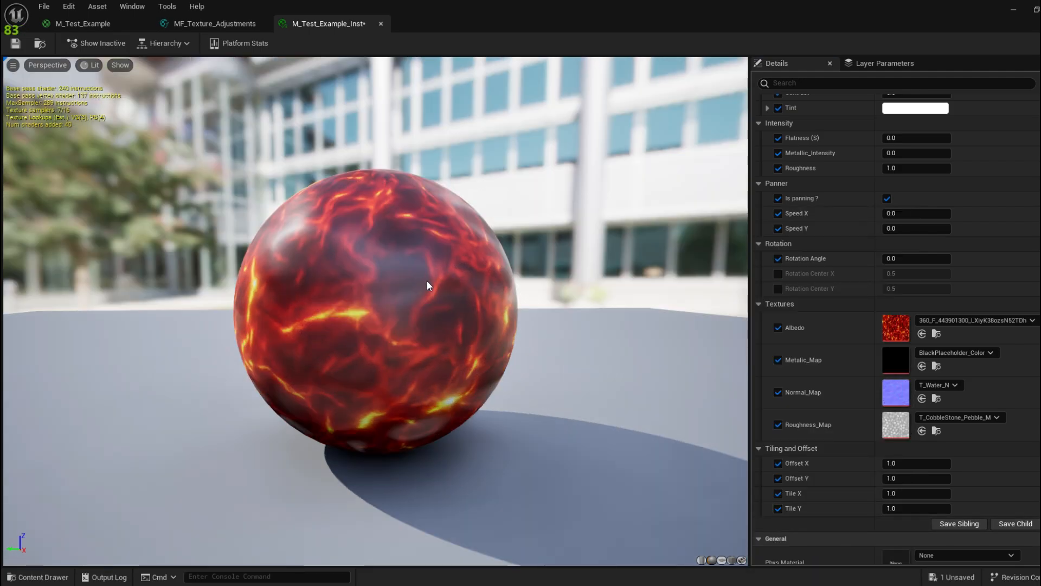
{"action": "left_click", "coordinate": [14, 51]}
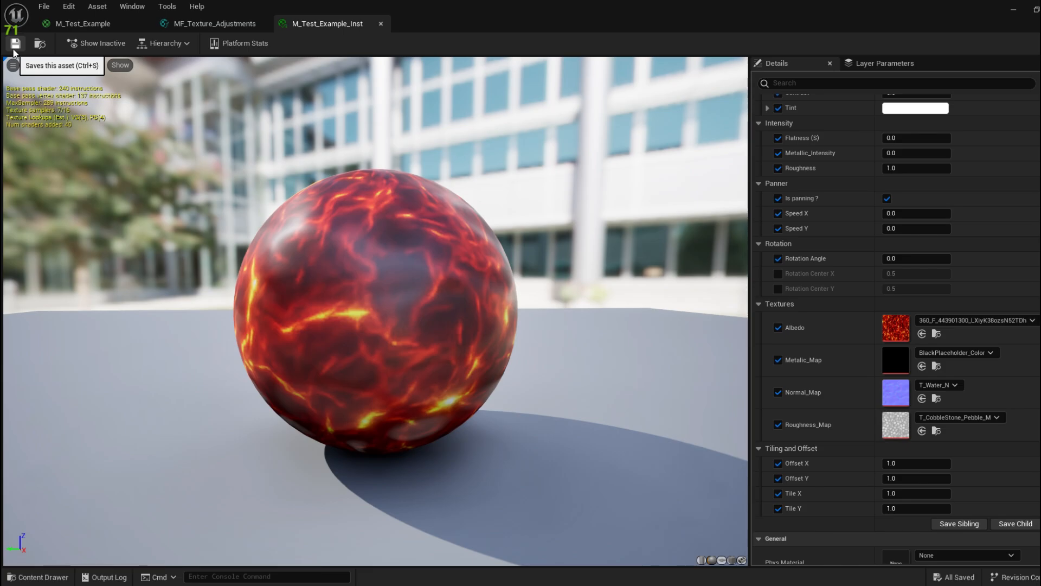
{"action": "scroll", "coordinate": [821, 295], "scroll_direction": "up", "scroll_amount": 3}
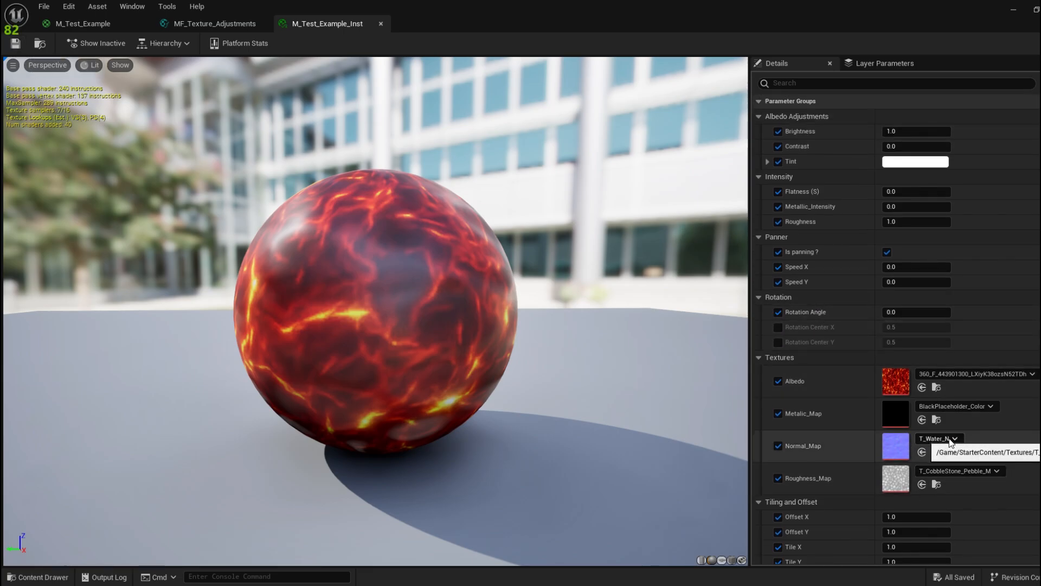
{"action": "left_click_drag", "start_coordinate": [846, 5], "coordinate": [107, 65]}
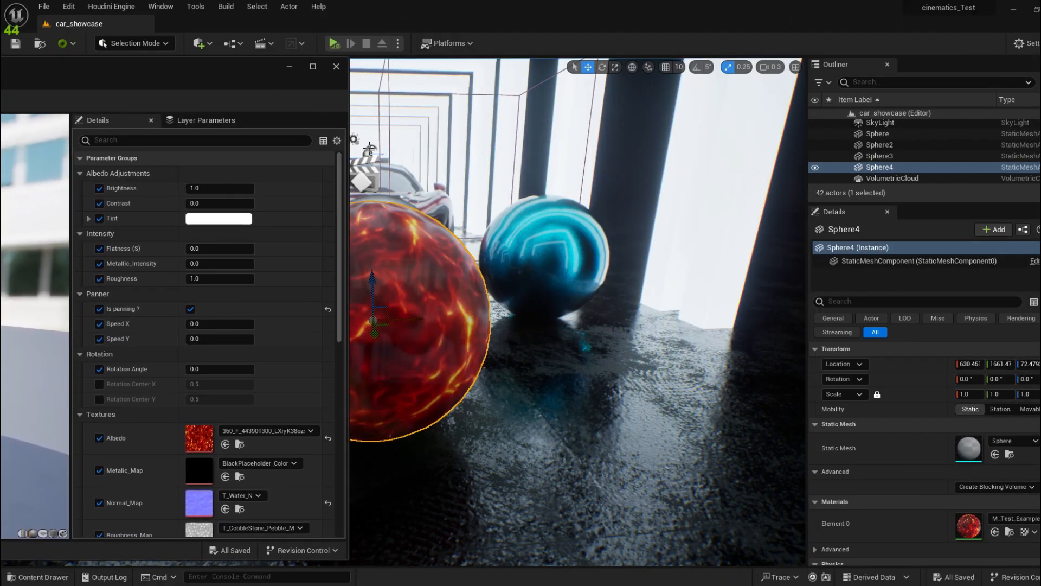
{"action": "left_click", "coordinate": [290, 66]}
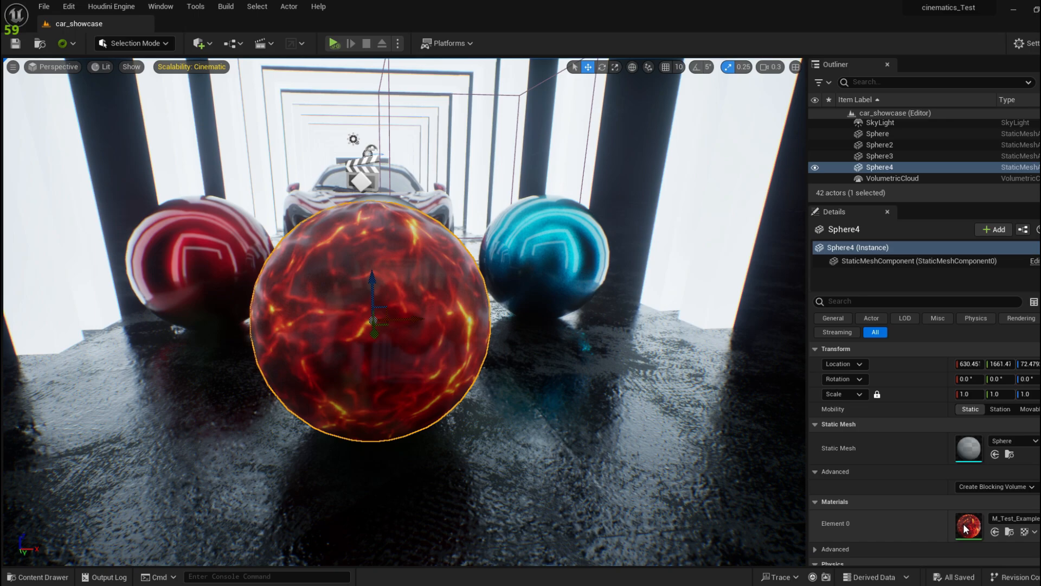
Step: Drag M_Test_Example_Inst from the Content Drawer onto the corridor floor, then return to its editor
{"action": "left_click", "coordinate": [1002, 532]}
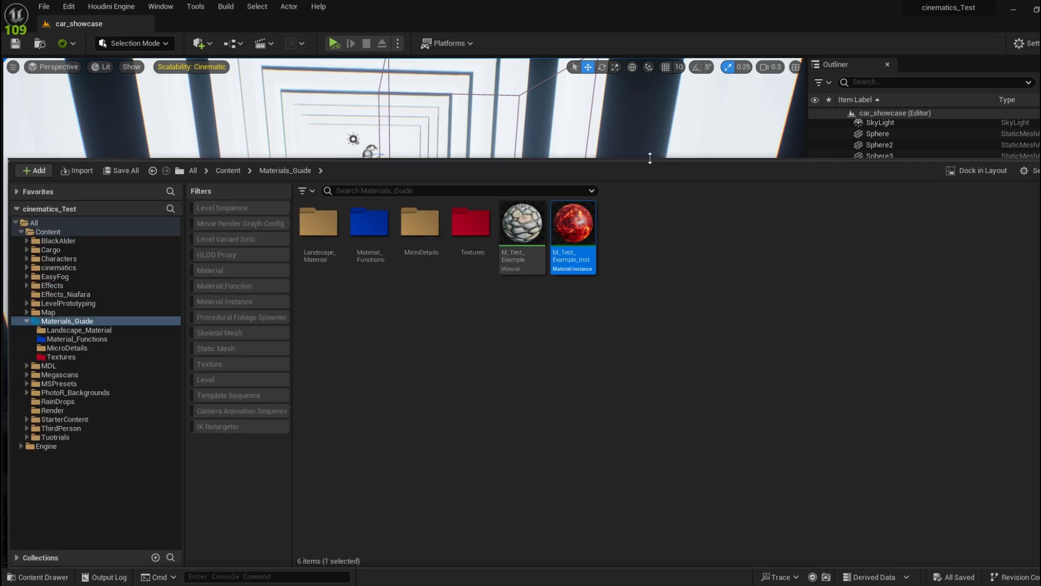
{"action": "left_click_drag", "start_coordinate": [651, 157], "coordinate": [650, 418]}
{"action": "left_click_drag", "start_coordinate": [575, 478], "coordinate": [579, 387]}
{"action": "right_click_drag", "start_coordinate": [580, 407], "coordinate": [561, 492]}
{"action": "scroll", "coordinate": [581, 476], "scroll_direction": "up", "scroll_amount": 3}
{"action": "key", "text": "s"}
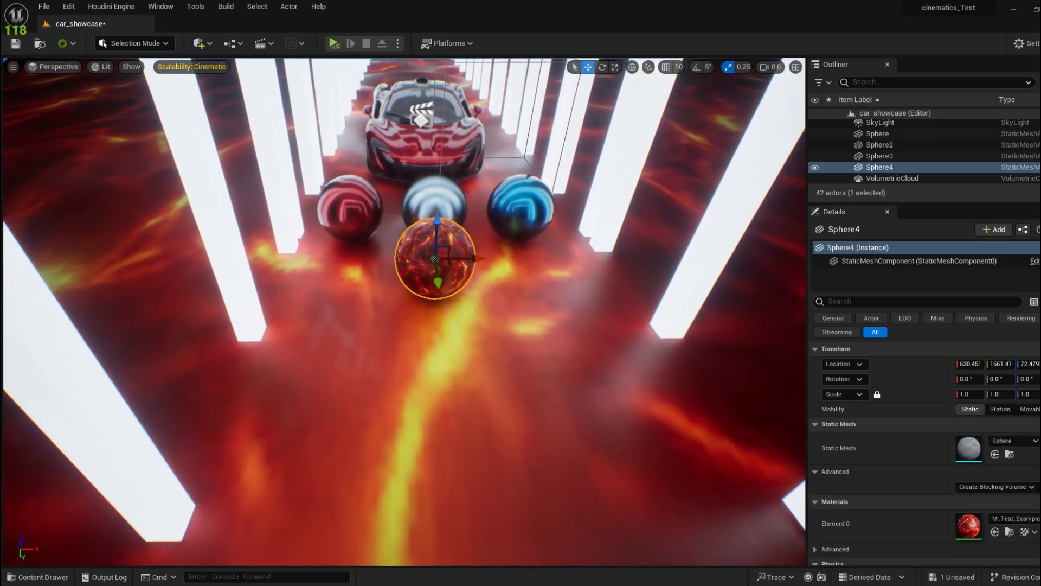
{"action": "right_click_drag", "start_coordinate": [621, 395], "coordinate": [620, 396]}
{"action": "key", "text": "alt+Tab"}
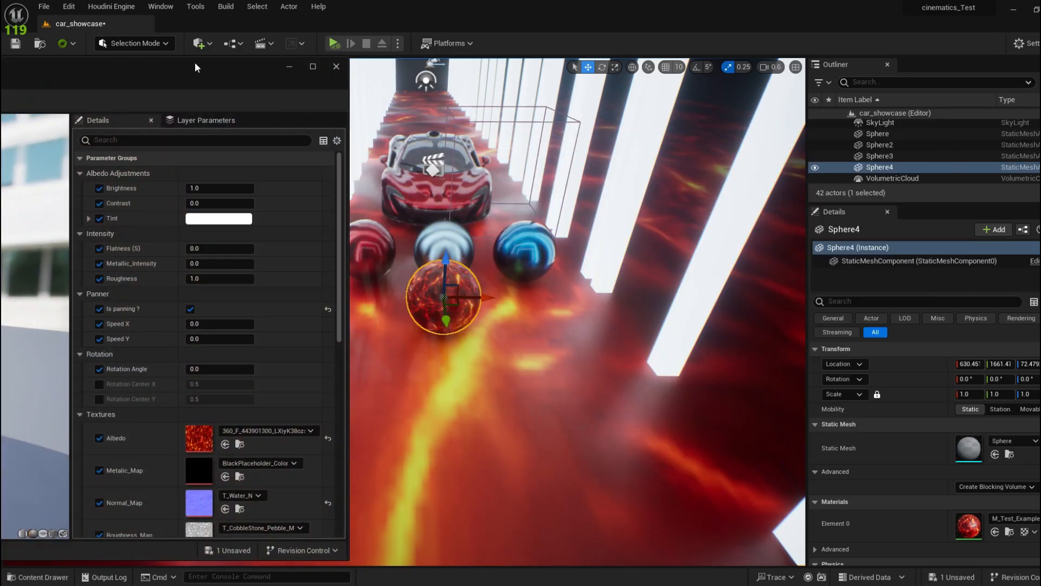
{"action": "left_click_drag", "start_coordinate": [194, 62], "coordinate": [356, 128]}
Step: Set Tile X and Tile Y to 8.0 in the material instance
{"action": "scroll", "coordinate": [333, 458], "scroll_direction": "down", "scroll_amount": 2}
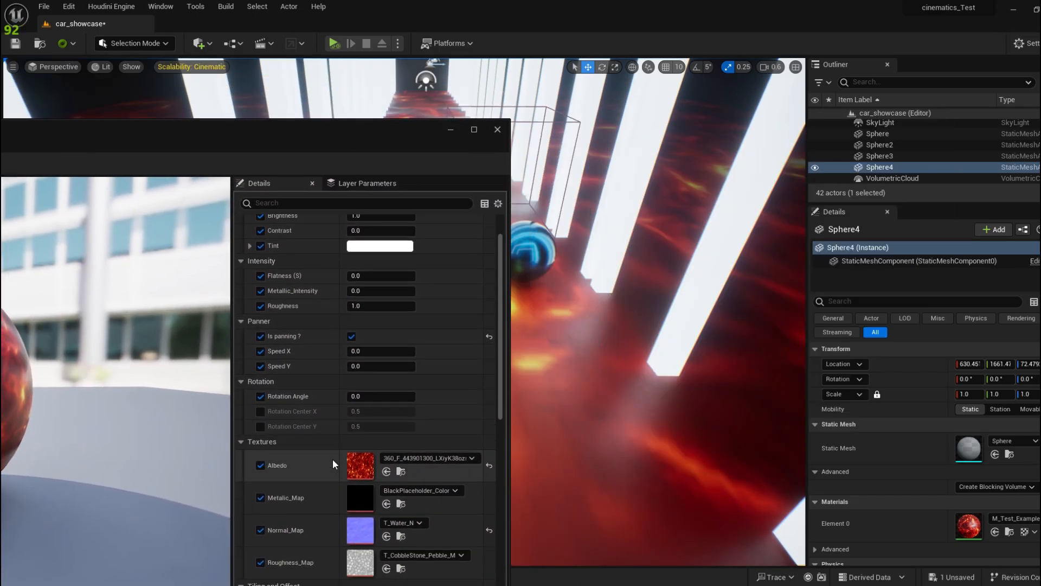
{"action": "scroll", "coordinate": [333, 458], "scroll_direction": "down", "scroll_amount": 1}
{"action": "scroll", "coordinate": [335, 474], "scroll_direction": "up", "scroll_amount": 2}
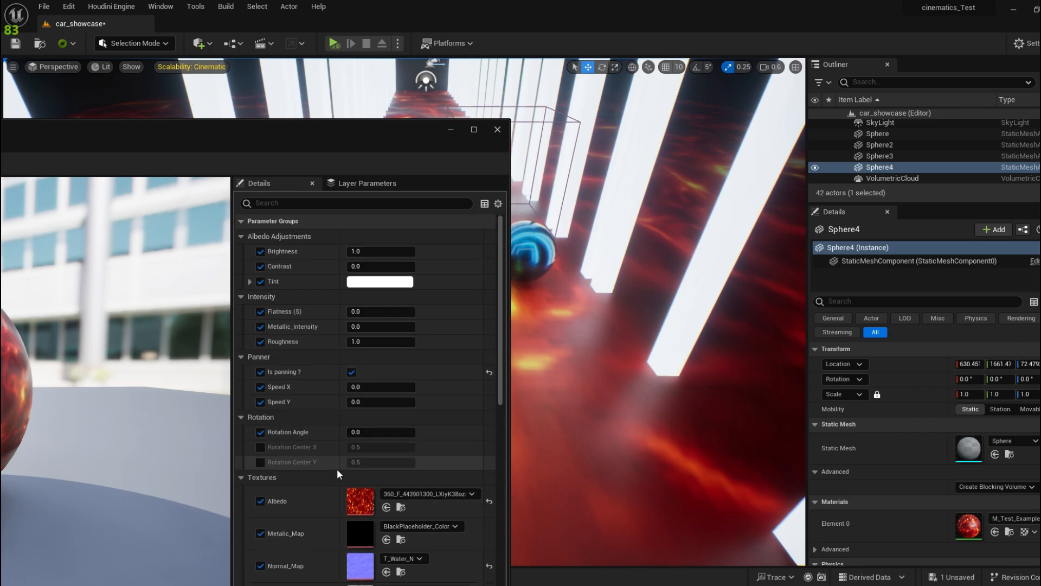
{"action": "scroll", "coordinate": [336, 469], "scroll_direction": "down", "scroll_amount": 5}
{"action": "left_click", "coordinate": [377, 453]}
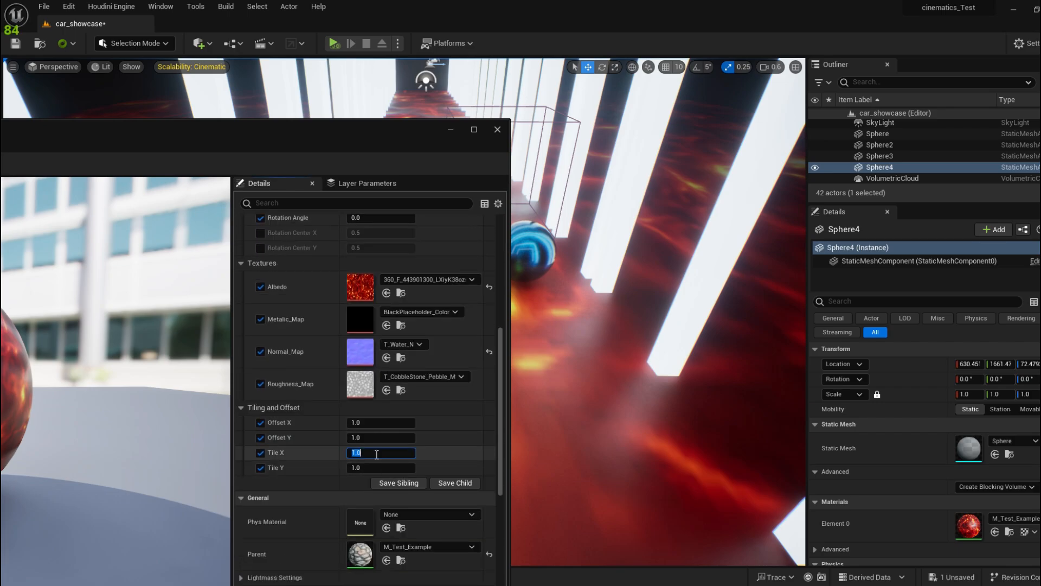
{"action": "type", "text": "8"}
{"action": "key", "text": "Tab"}
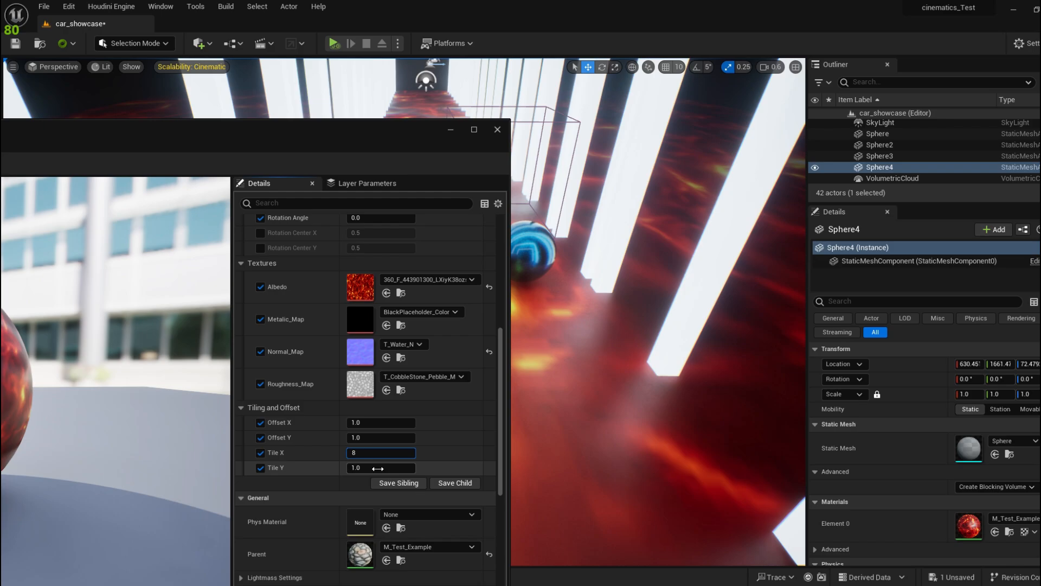
{"action": "type", "text": "8"}
{"action": "key", "text": "Return"}
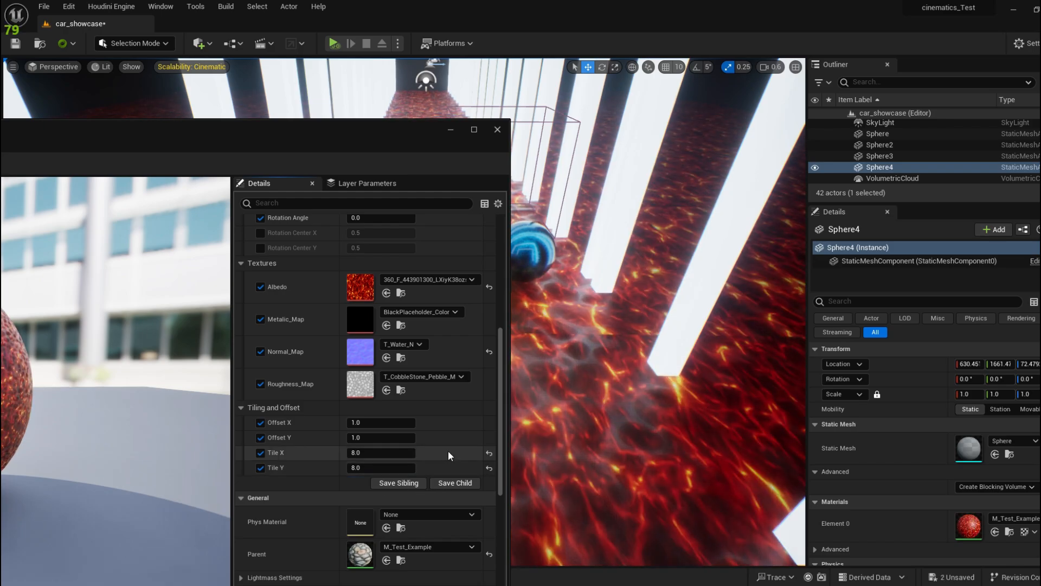
Step: Check the tiled floor, then set the Panner Speed X to 0.1
{"action": "left_click_drag", "start_coordinate": [391, 130], "coordinate": [197, 369]}
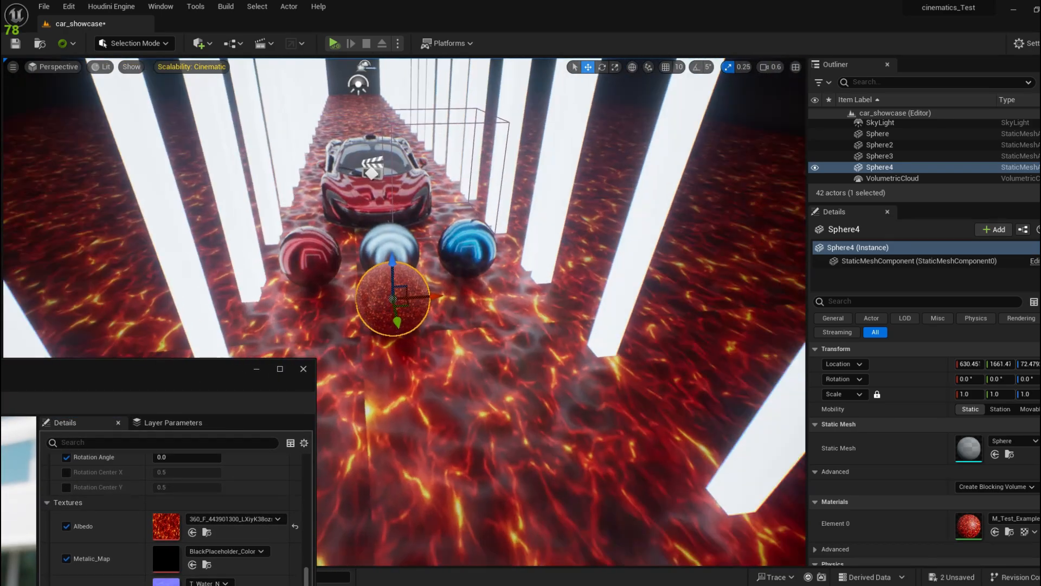
{"action": "right_click_drag", "start_coordinate": [488, 325], "coordinate": [461, 282]}
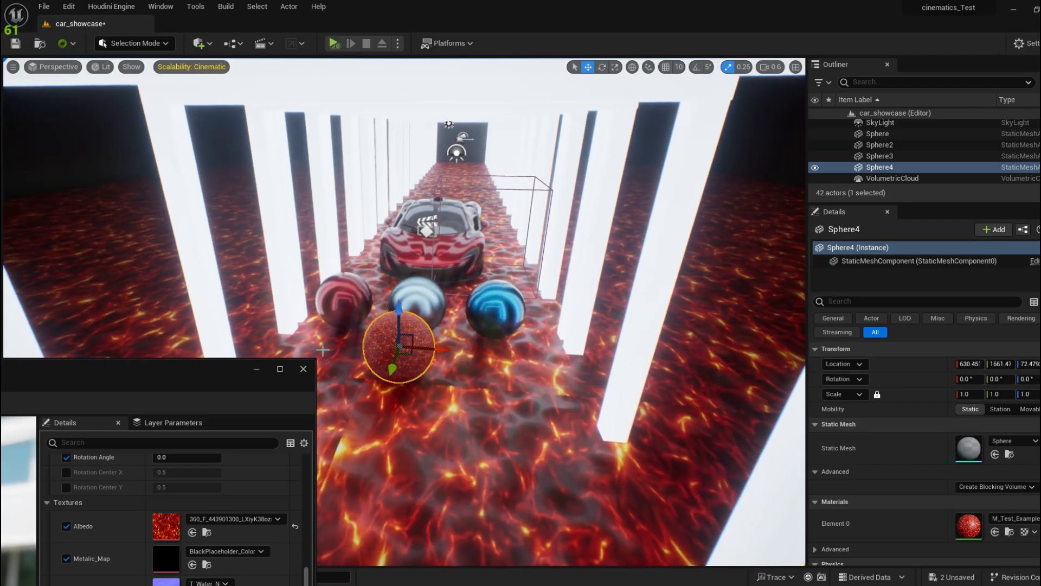
{"action": "left_click_drag", "start_coordinate": [222, 365], "coordinate": [332, 193]}
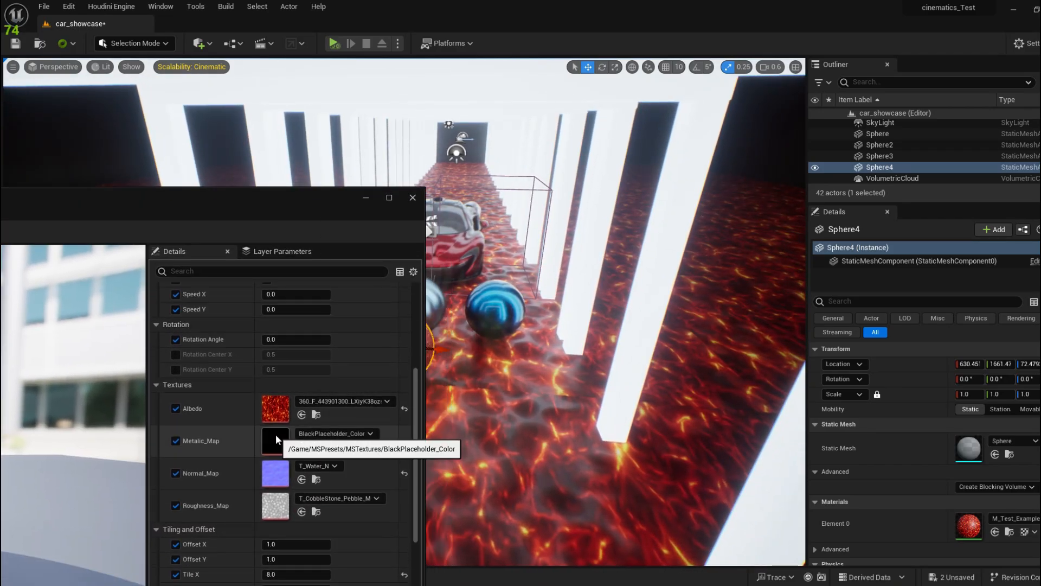
{"action": "scroll", "coordinate": [285, 432], "scroll_direction": "up", "scroll_amount": 3}
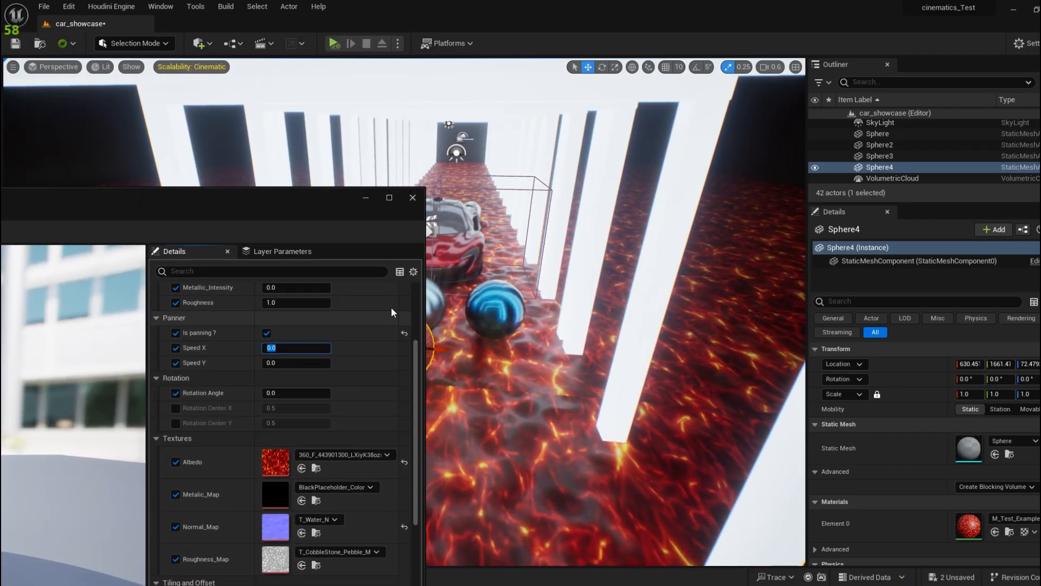
{"action": "left_click", "coordinate": [310, 347]}
{"action": "left_click", "coordinate": [312, 349]}
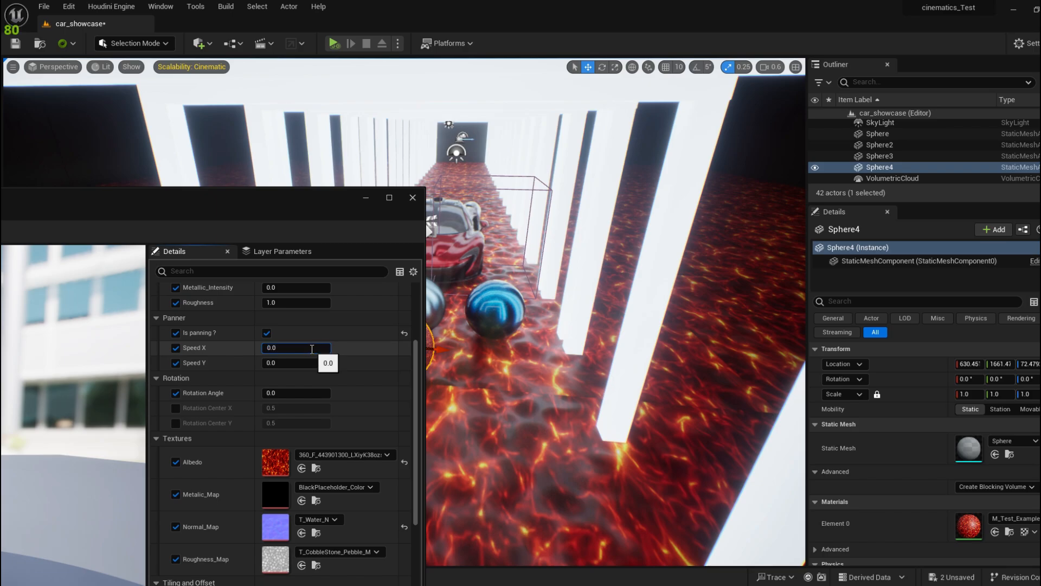
{"action": "type", "text": "1"}
{"action": "key", "text": "Return"}
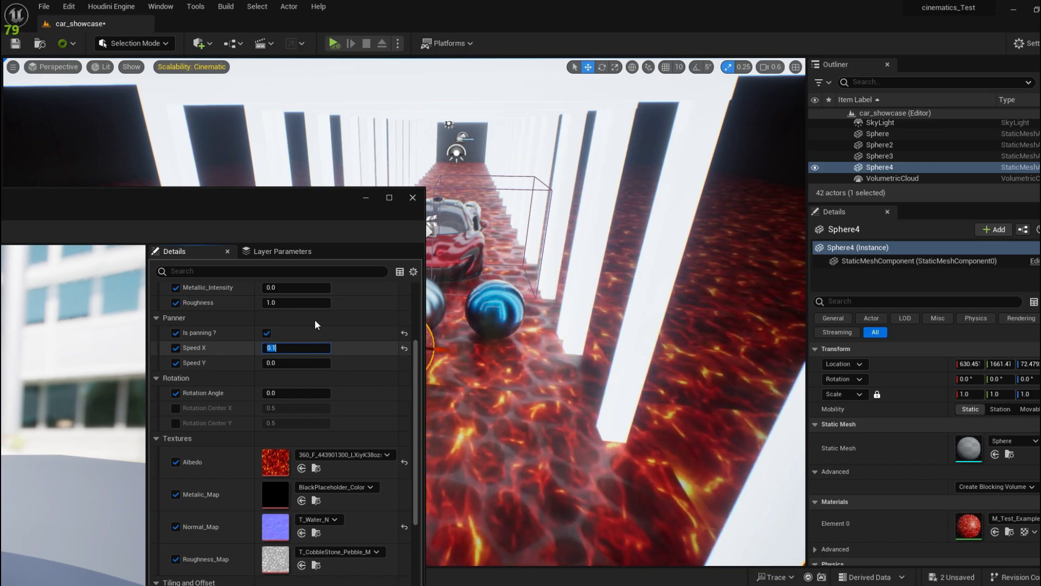
Step: Fly into the lava corridor and tilt down to watch the tiled floor scroll
{"action": "left_click", "coordinate": [366, 198]}
{"action": "mouse_move", "coordinate": [379, 260]}
{"action": "right_mouse_down"}
{"action": "mouse_move", "coordinate": [378, 331]}
{"action": "mouse_move", "coordinate": [347, 363]}
{"action": "mouse_move", "coordinate": [377, 274]}
{"action": "mouse_move", "coordinate": [374, 288]}
{"action": "mouse_move", "coordinate": [397, 290]}
{"action": "mouse_move", "coordinate": [383, 277]}
{"action": "mouse_move", "coordinate": [384, 257]}
{"action": "mouse_move", "coordinate": [400, 254]}
{"action": "mouse_move", "coordinate": [378, 260]}
{"action": "right_mouse_up"}
{"action": "key", "text": "s"}
{"action": "key", "text": "w"}
{"action": "scroll", "coordinate": [377, 289], "scroll_direction": "down", "scroll_amount": 3}
{"action": "key", "text": "d"}
{"action": "key", "text": "a"}
{"action": "key", "text": "d"}
{"action": "right_click_drag", "start_coordinate": [517, 291], "coordinate": [522, 308]}
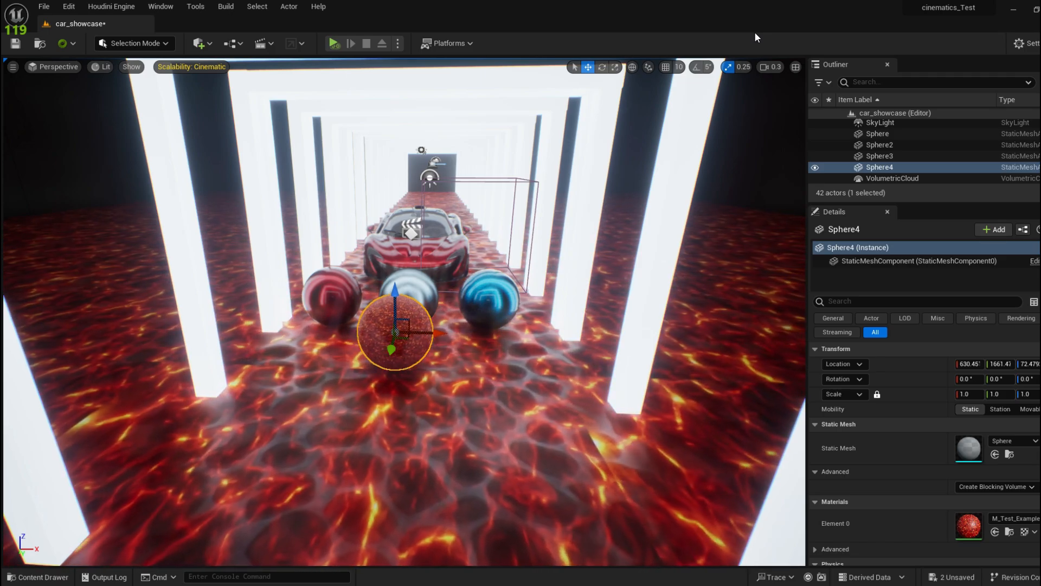
Step: Sweep the view past the left pillars toward the dark corner, then bring the material editor back
{"action": "right_click_drag", "start_coordinate": [699, 172], "coordinate": [580, 142]}
{"action": "right_click_drag", "start_coordinate": [639, 299], "coordinate": [641, 354]}
{"action": "scroll", "coordinate": [683, 297], "scroll_direction": "up", "scroll_amount": 1}
{"action": "key", "text": "w"}
{"action": "mouse_move", "coordinate": [440, 275]}
{"action": "right_mouse_down"}
{"action": "mouse_move", "coordinate": [442, 293]}
{"action": "mouse_move", "coordinate": [451, 266]}
{"action": "mouse_move", "coordinate": [440, 276]}
{"action": "right_mouse_up"}
{"action": "scroll", "coordinate": [450, 266], "scroll_direction": "down", "scroll_amount": 1}
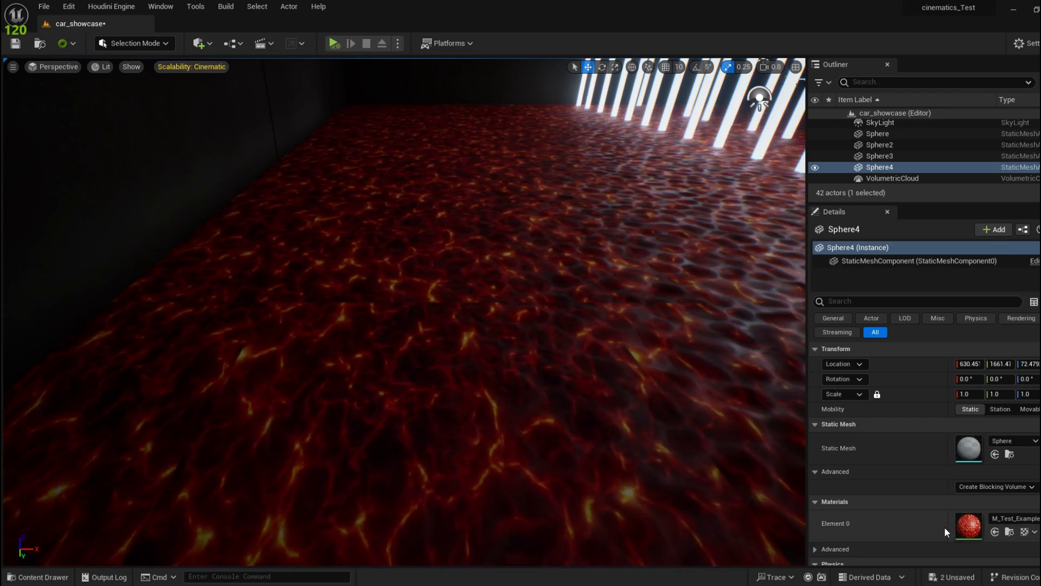
{"action": "scroll", "coordinate": [962, 518], "scroll_direction": "down", "scroll_amount": 2}
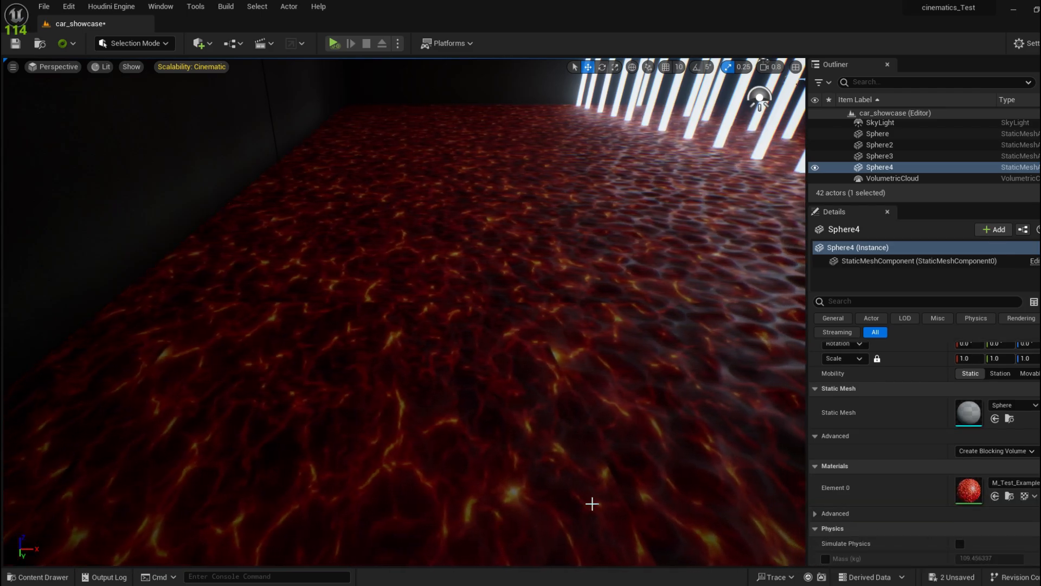
{"action": "left_click", "coordinate": [481, 550]}
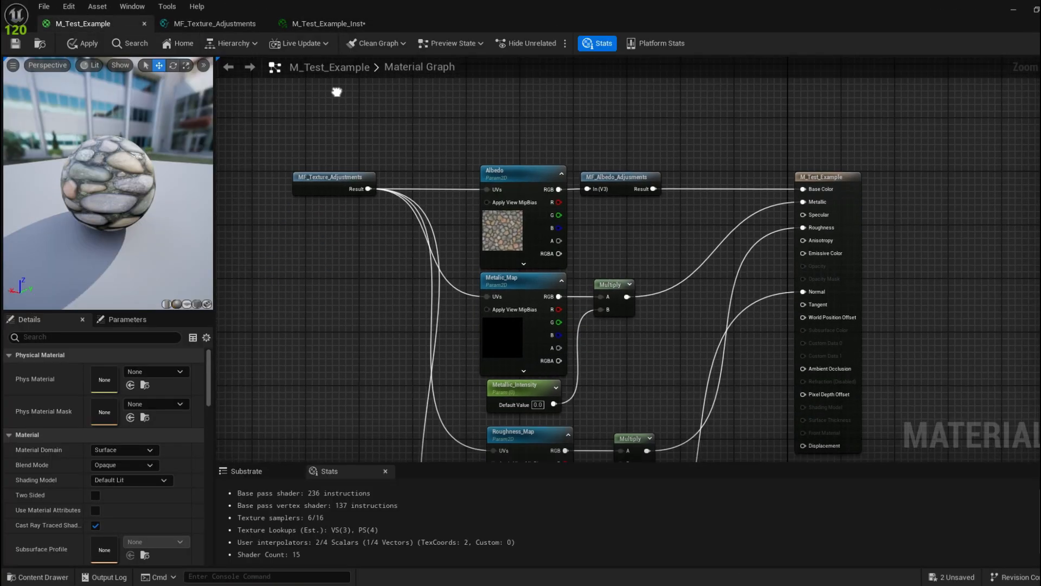
Step: Move the M_Test_Example output node right to make room in the graph
{"action": "right_click_drag", "start_coordinate": [500, 198], "coordinate": [418, 102]}
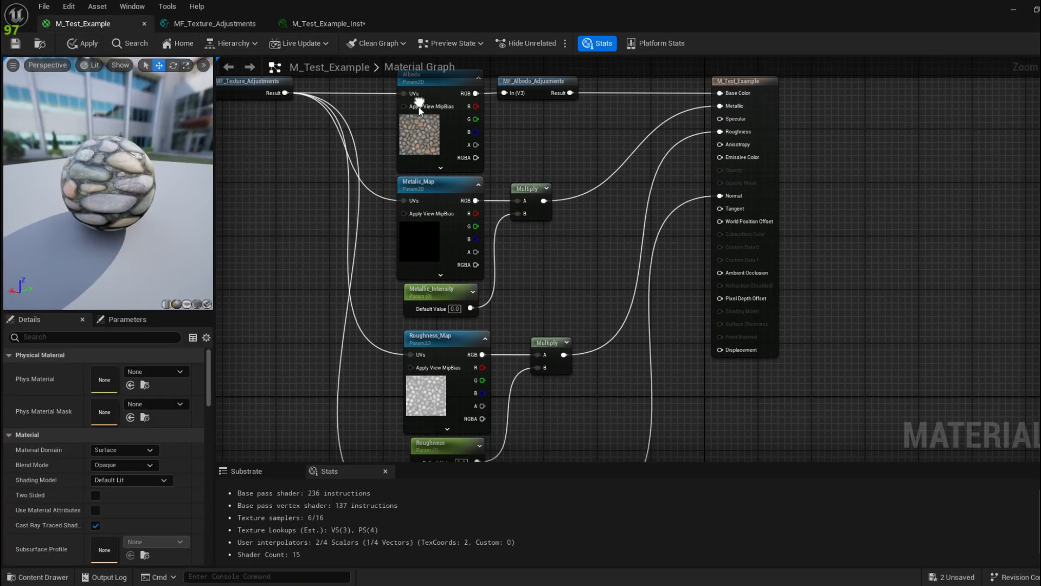
{"action": "right_click_drag", "start_coordinate": [627, 326], "coordinate": [510, 304]}
{"action": "right_click_drag", "start_coordinate": [638, 207], "coordinate": [626, 277]}
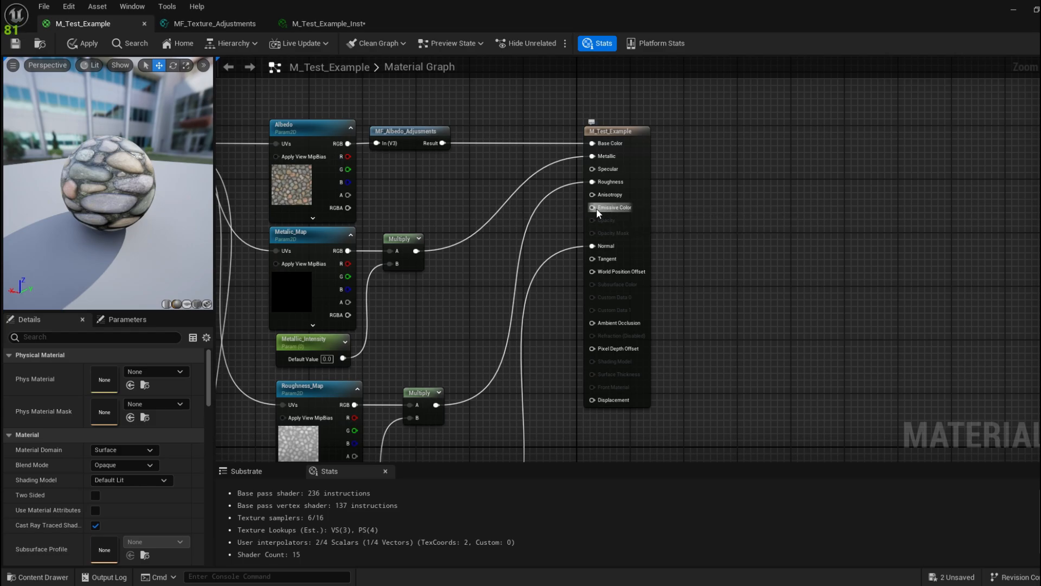
{"action": "left_click_drag", "start_coordinate": [642, 220], "coordinate": [722, 221]}
{"action": "right_click_drag", "start_coordinate": [780, 201], "coordinate": [682, 219]}
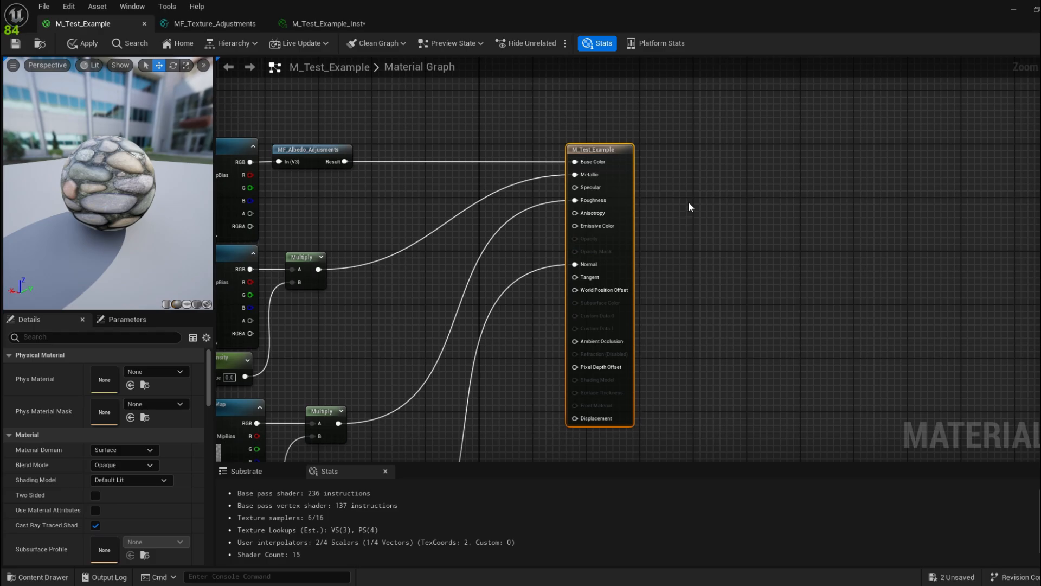
Step: Add an Emissive_Intensity scalar parameter wired into Emissive Color and save the material
{"action": "left_click", "coordinate": [690, 207]}
{"action": "type", "text": "ssssssssss"}
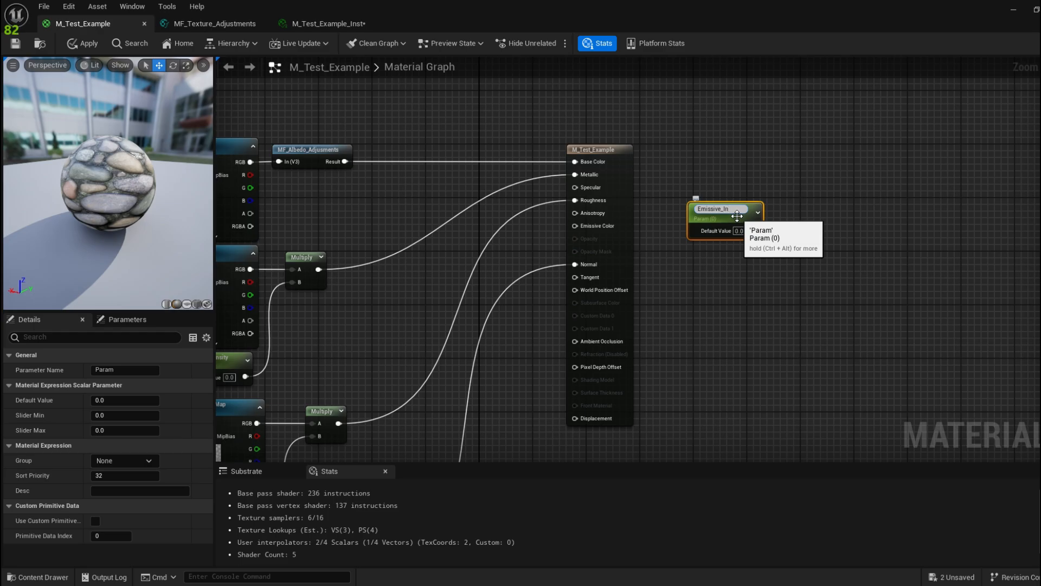
{"action": "key", "text": "Return"}
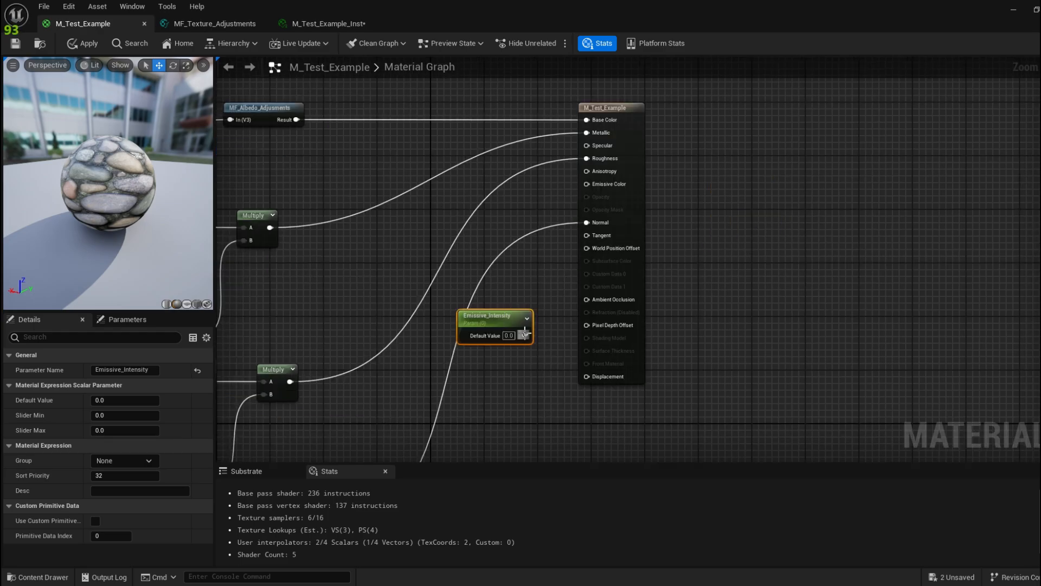
{"action": "left_click_drag", "start_coordinate": [525, 335], "coordinate": [593, 184]}
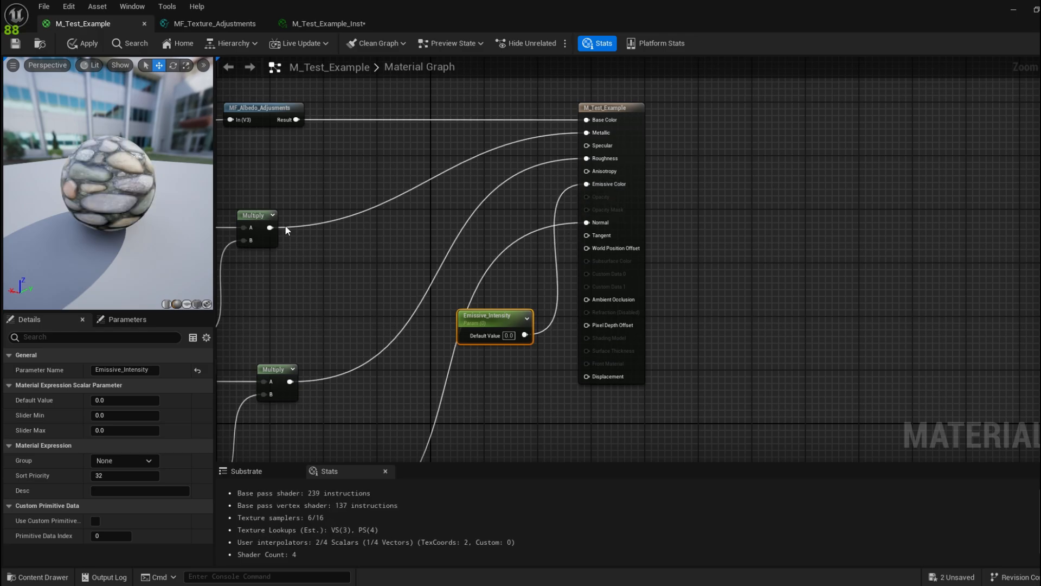
{"action": "left_click", "coordinate": [16, 44]}
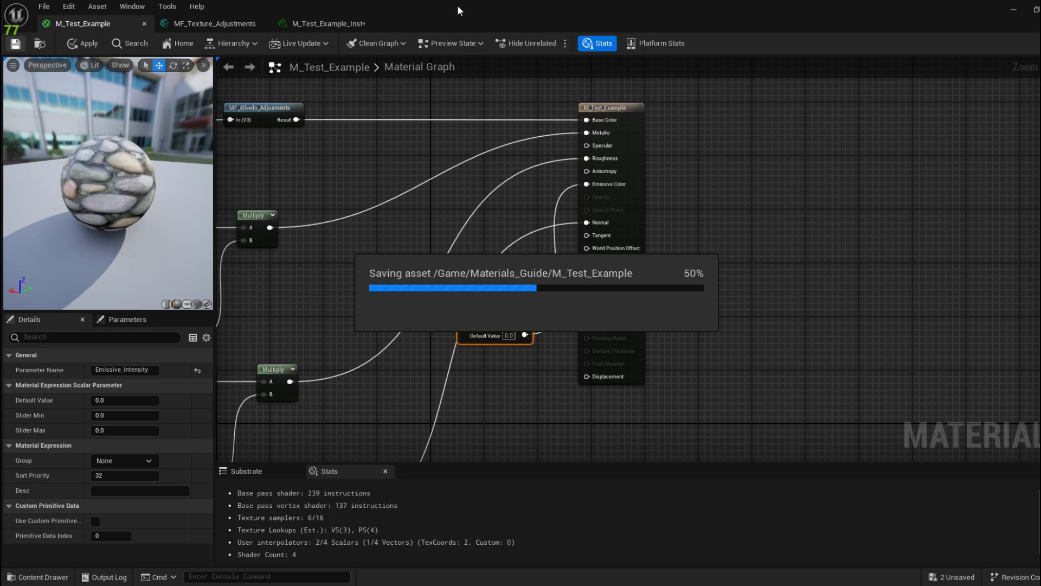
Step: Undock the M_Test_Example_Inst editor into a floating window beside the viewport
{"action": "left_click", "coordinate": [336, 23]}
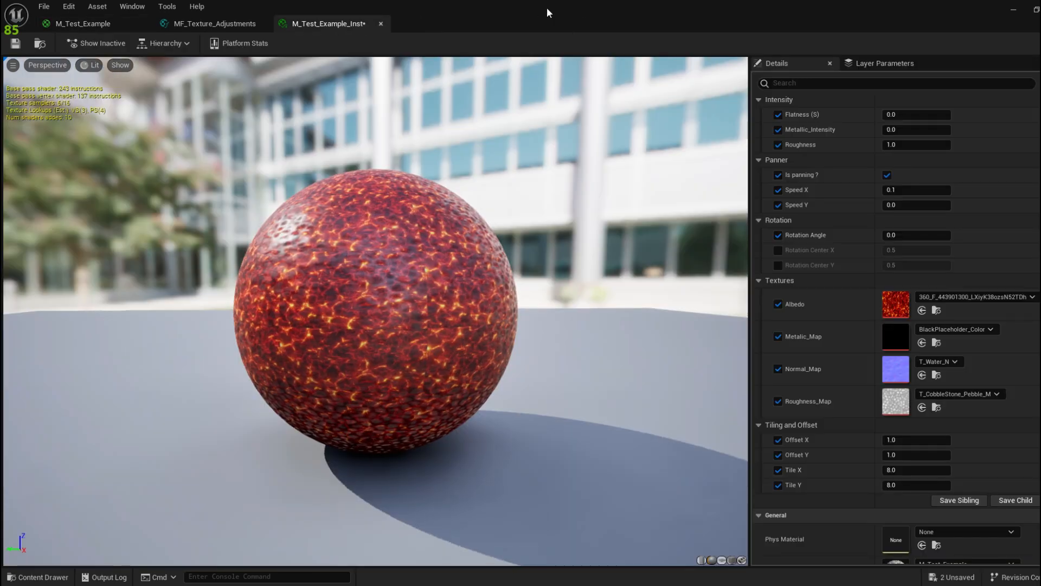
{"action": "left_click_drag", "start_coordinate": [546, 8], "coordinate": [100, 128]}
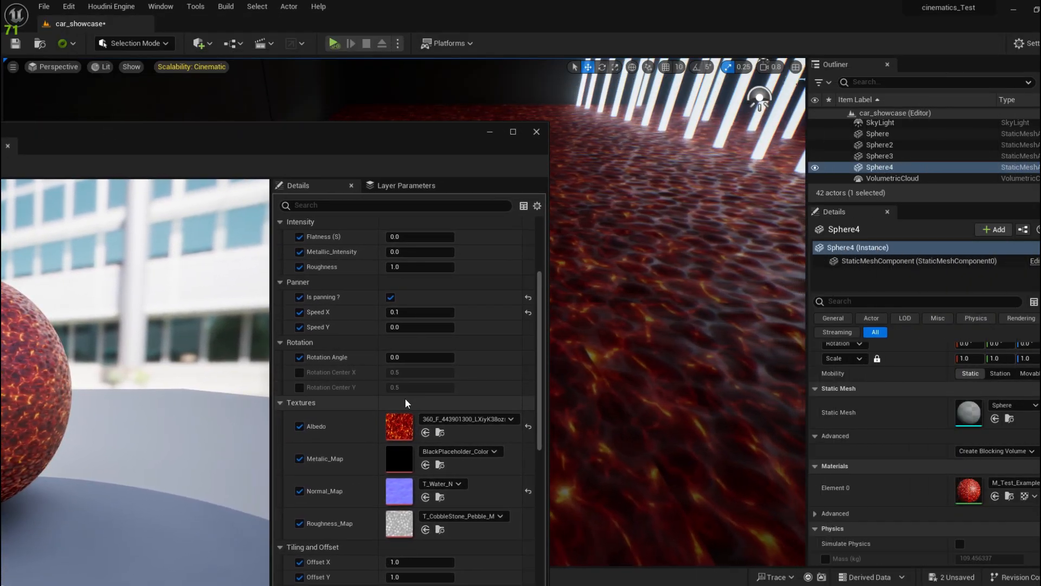
{"action": "scroll", "coordinate": [404, 399], "scroll_direction": "up", "scroll_amount": 2}
{"action": "scroll", "coordinate": [405, 398], "scroll_direction": "up", "scroll_amount": 2}
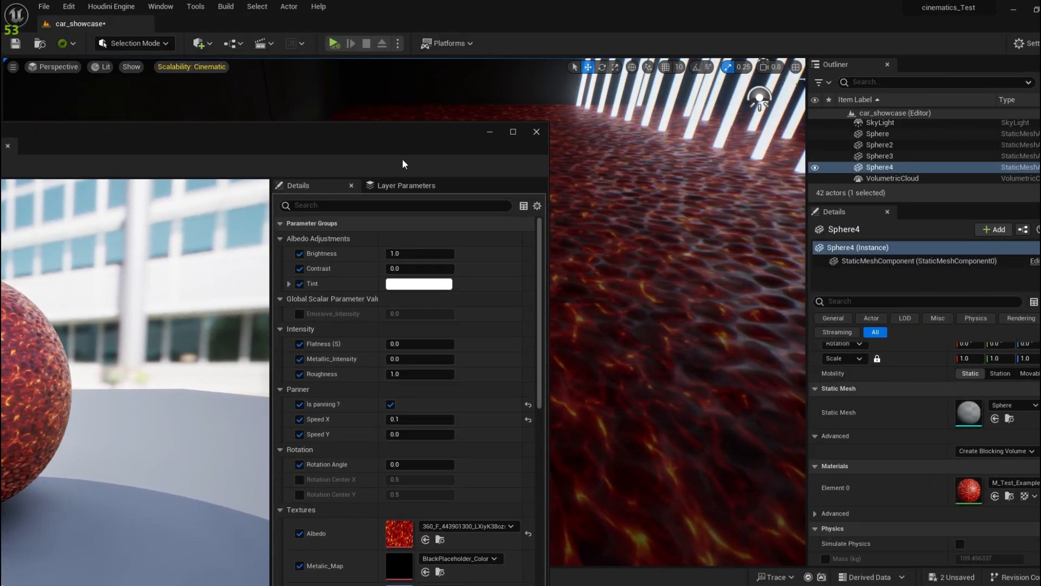
{"action": "left_click_drag", "start_coordinate": [415, 138], "coordinate": [306, 130]}
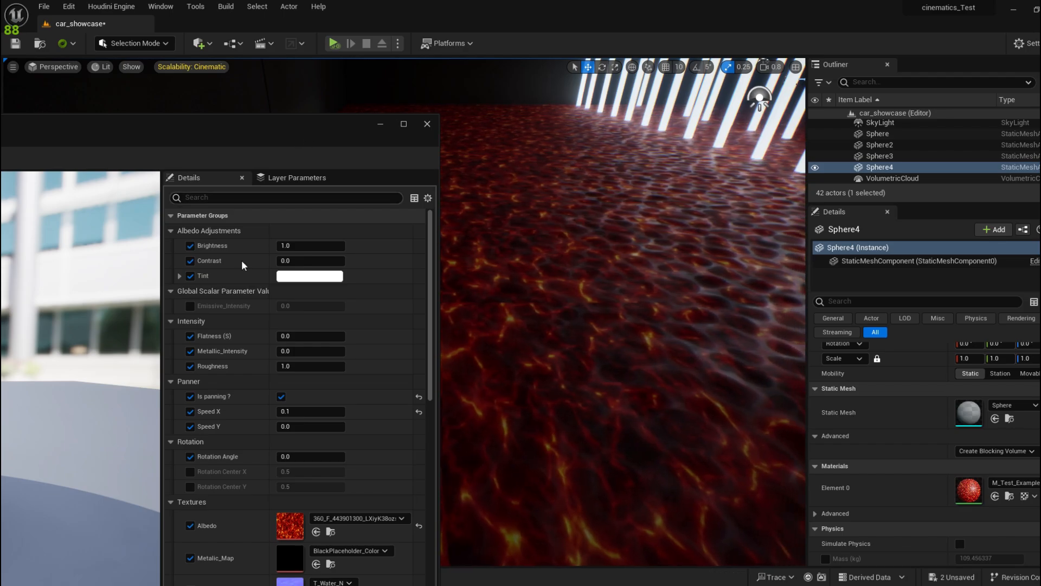
{"action": "left_click_drag", "start_coordinate": [331, 148], "coordinate": [292, 146]}
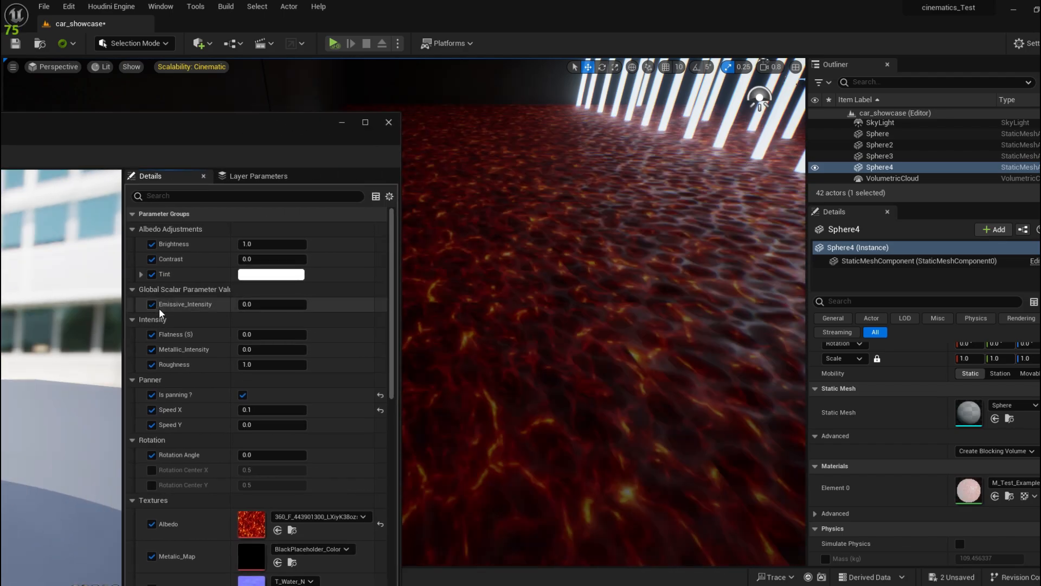
Step: Override Emissive_Intensity at 1.0 and inspect the floor now glowing white
{"action": "left_click", "coordinate": [151, 306]}
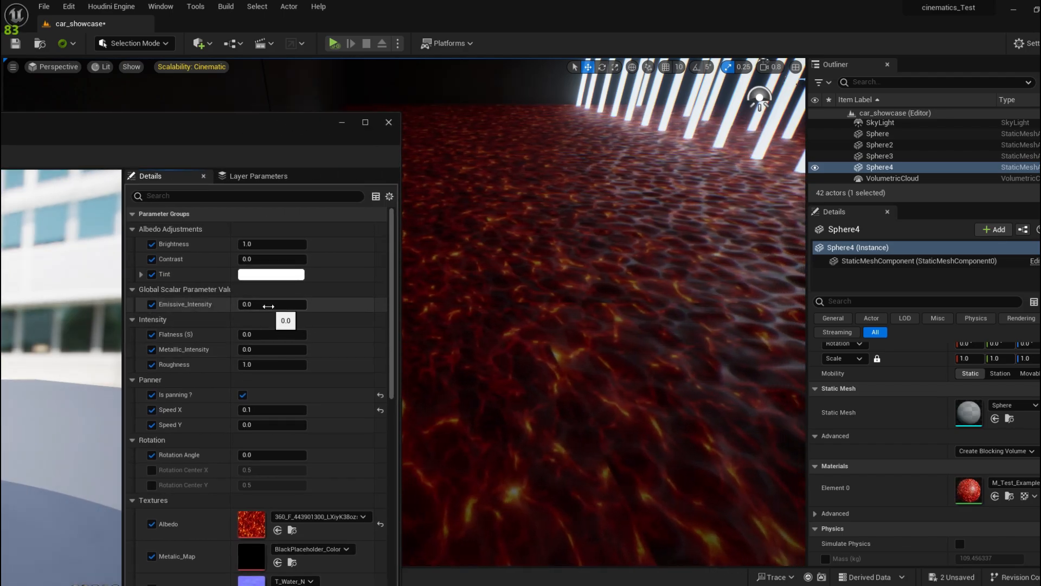
{"action": "left_click", "coordinate": [272, 304]}
{"action": "type", "text": "1"}
{"action": "key", "text": "Return"}
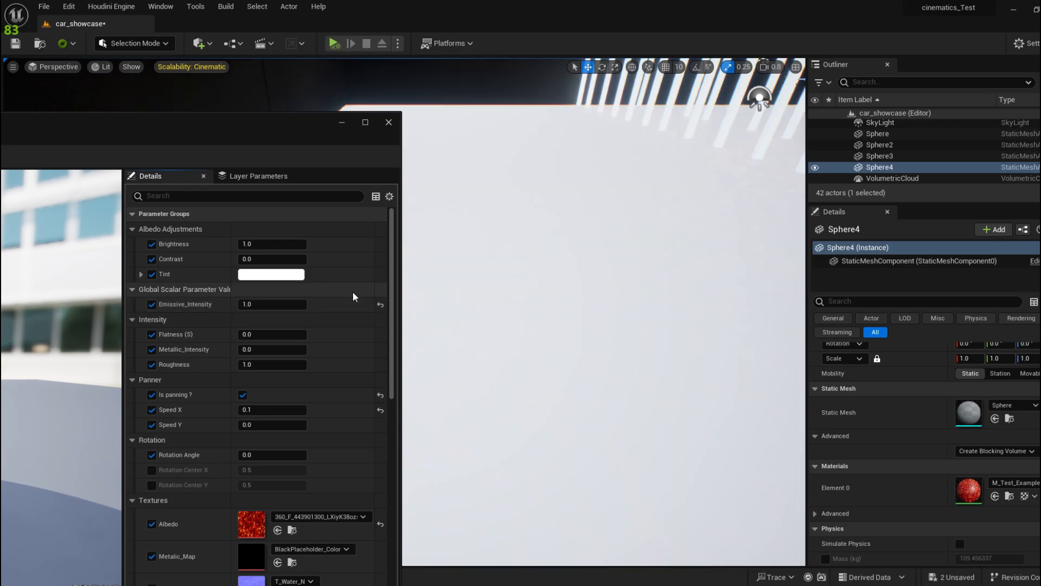
{"action": "right_click_drag", "start_coordinate": [549, 310], "coordinate": [545, 274]}
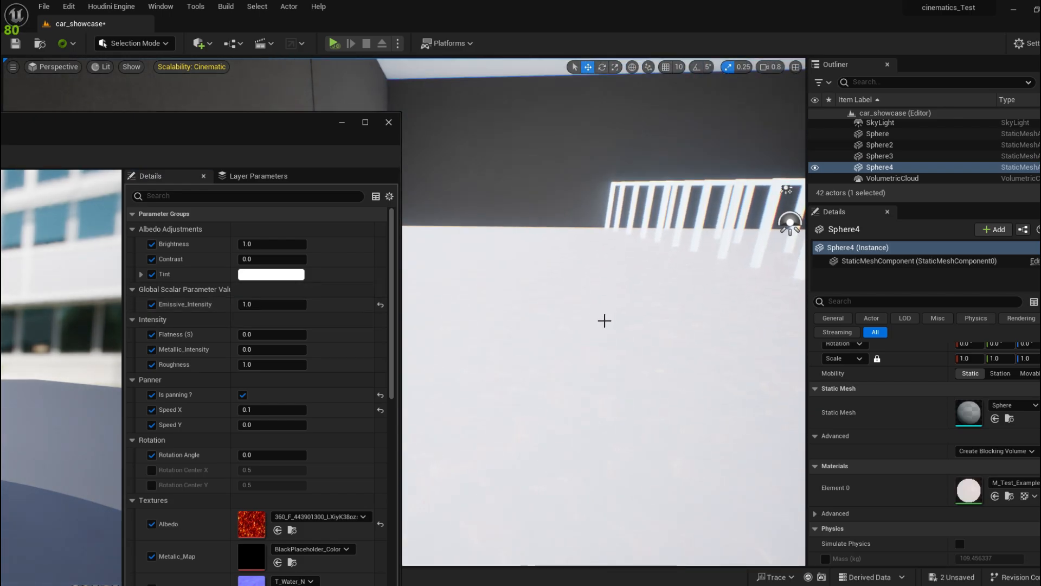
{"action": "right_click_drag", "start_coordinate": [604, 321], "coordinate": [603, 360]}
{"action": "right_click_drag", "start_coordinate": [592, 281], "coordinate": [591, 259]}
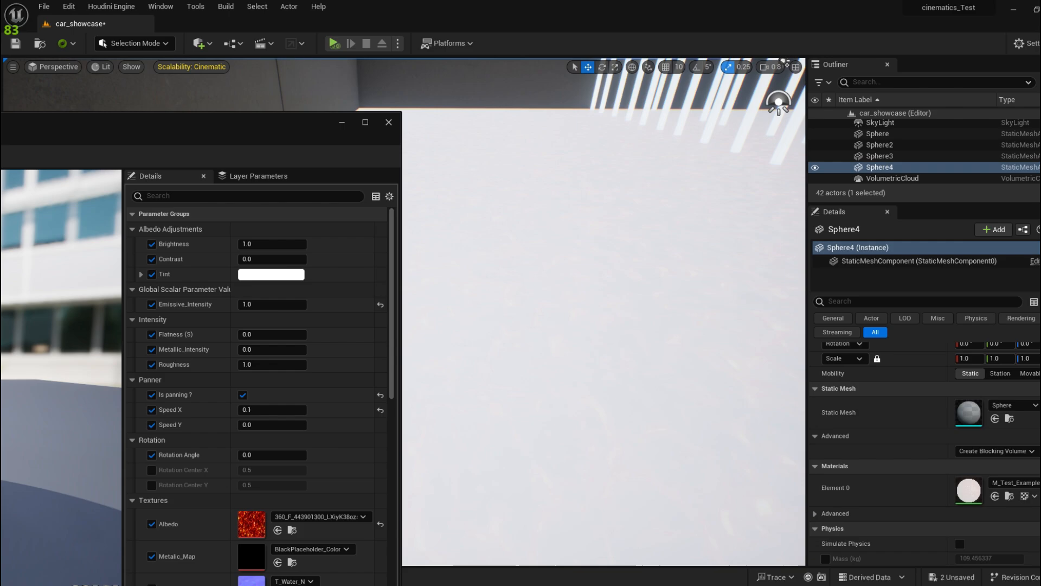
{"action": "right_click_drag", "start_coordinate": [494, 293], "coordinate": [494, 271]}
{"action": "left_click_drag", "start_coordinate": [264, 138], "coordinate": [144, 154]}
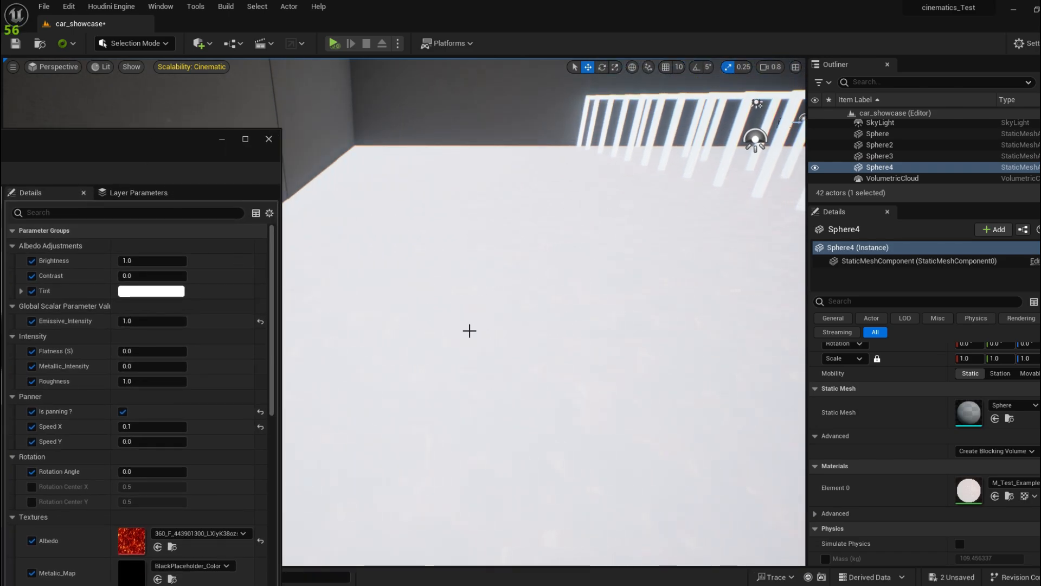
{"action": "left_click_drag", "start_coordinate": [181, 136], "coordinate": [585, 145]}
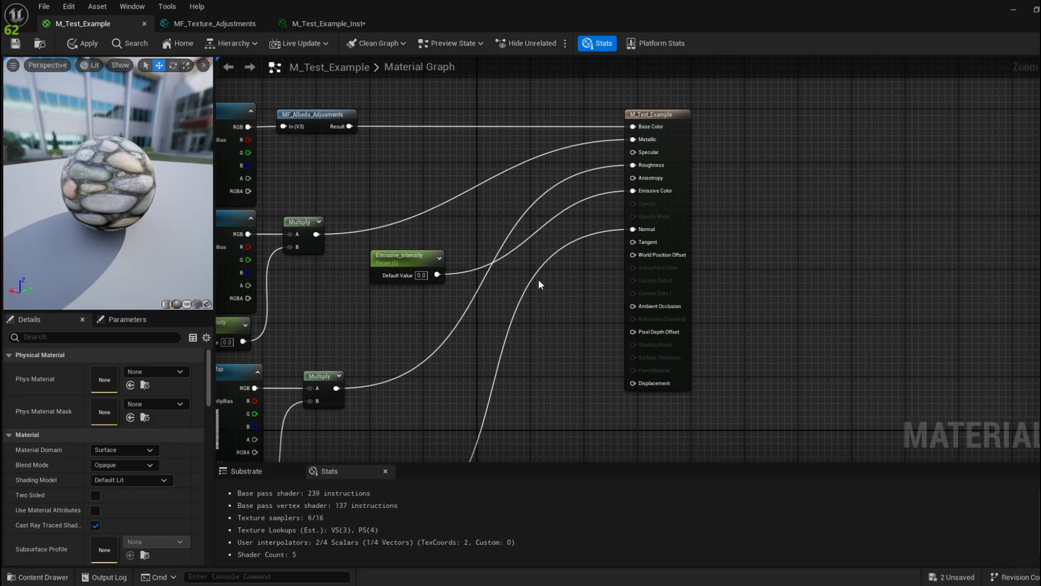
Step: Multiply a Texture Sample's RGB by Emissive_Intensity and feed the result into Emissive Color
{"action": "key", "text": "m"}
{"action": "left_click", "coordinate": [478, 224]}
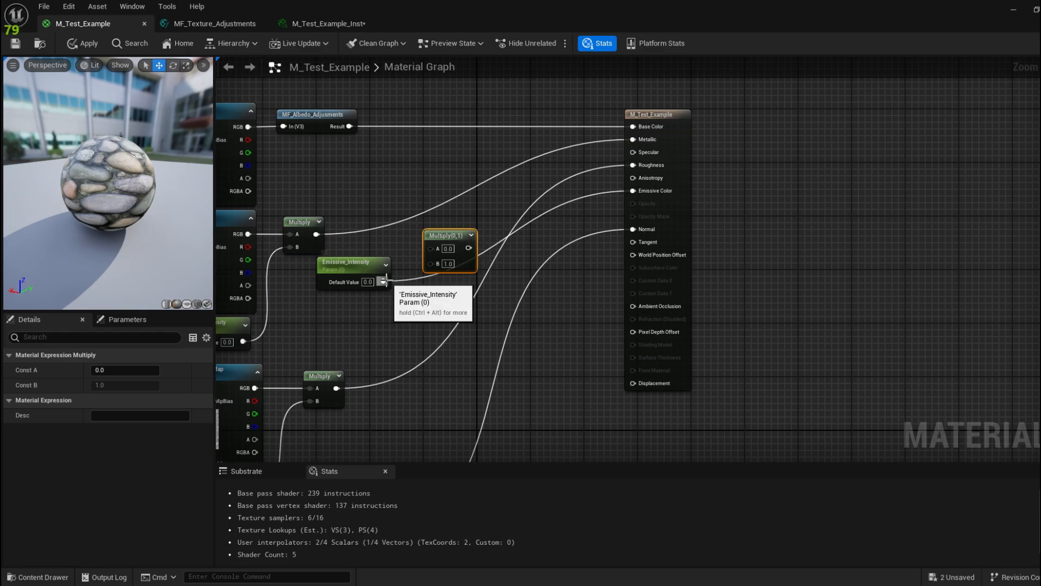
{"action": "left_click_drag", "start_coordinate": [384, 281], "coordinate": [483, 238]}
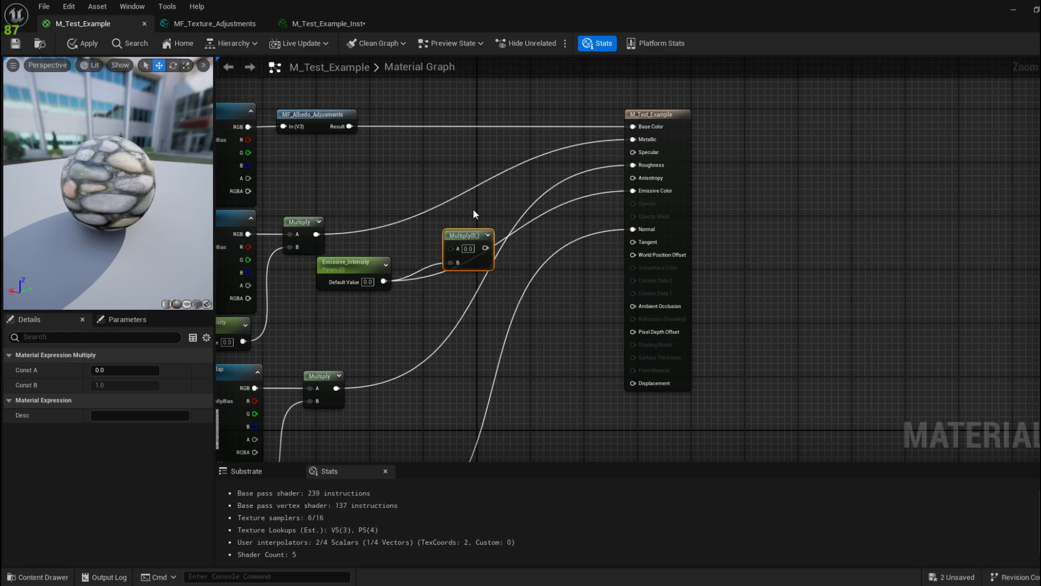
{"action": "key", "text": "t"}
{"action": "left_click", "coordinate": [399, 164]}
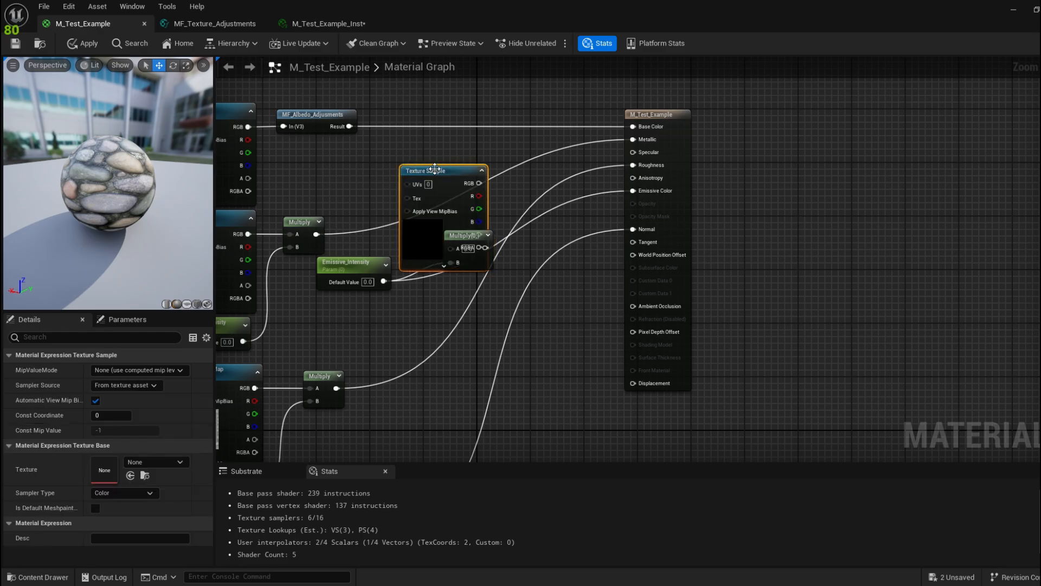
{"action": "left_click_drag", "start_coordinate": [433, 168], "coordinate": [386, 141]}
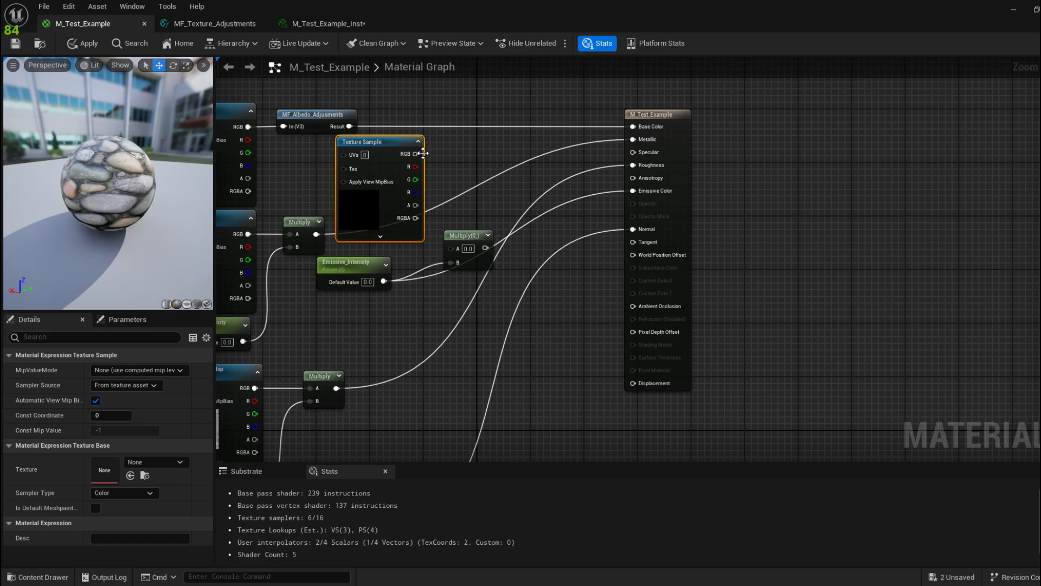
{"action": "left_click_drag", "start_coordinate": [423, 153], "coordinate": [451, 253]}
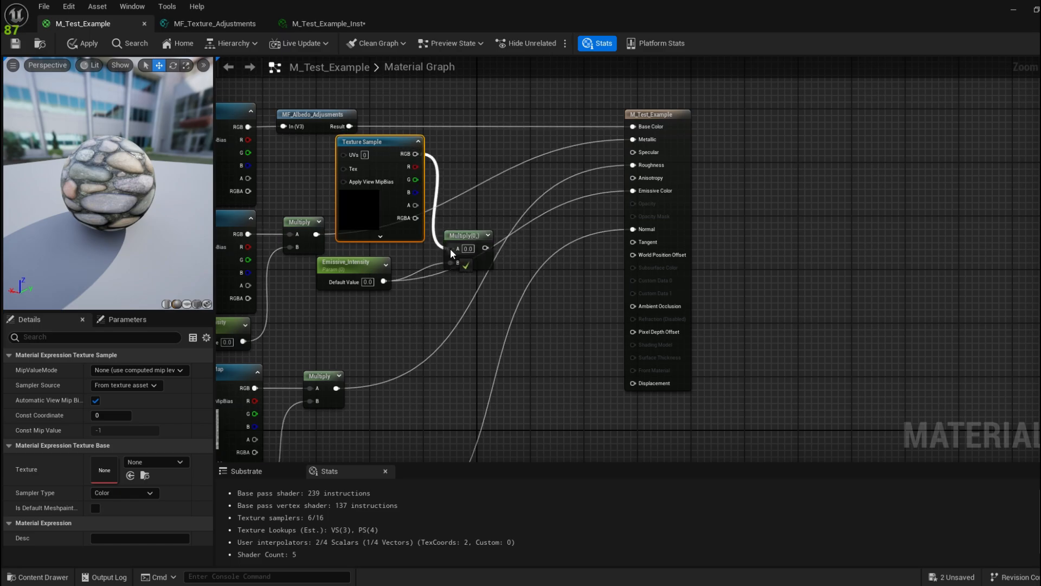
{"action": "right_click_drag", "start_coordinate": [545, 267], "coordinate": [508, 278]}
{"action": "left_click_drag", "start_coordinate": [440, 259], "coordinate": [599, 206]}
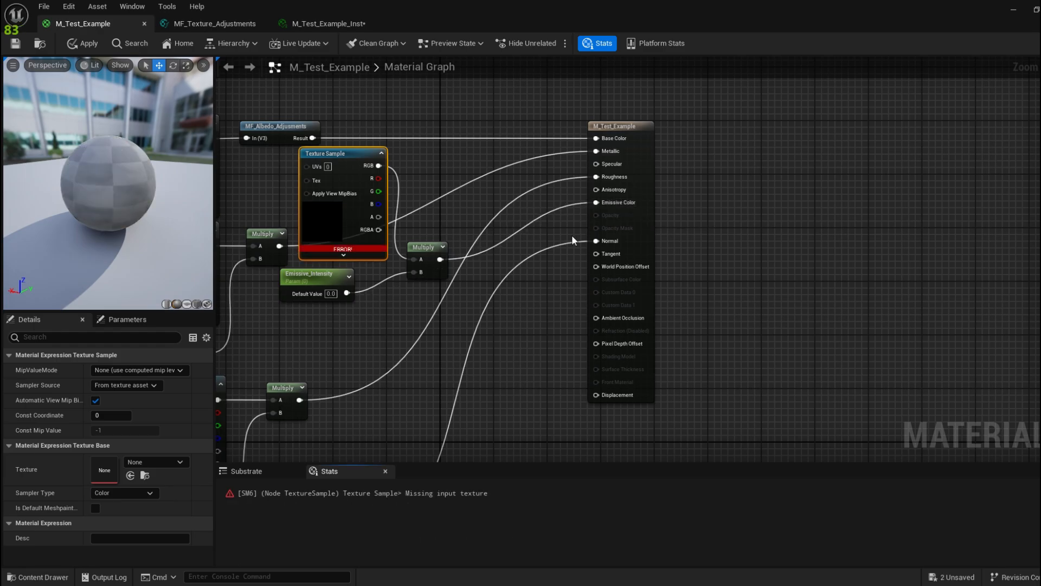
{"action": "right_click_drag", "start_coordinate": [443, 216], "coordinate": [529, 213]}
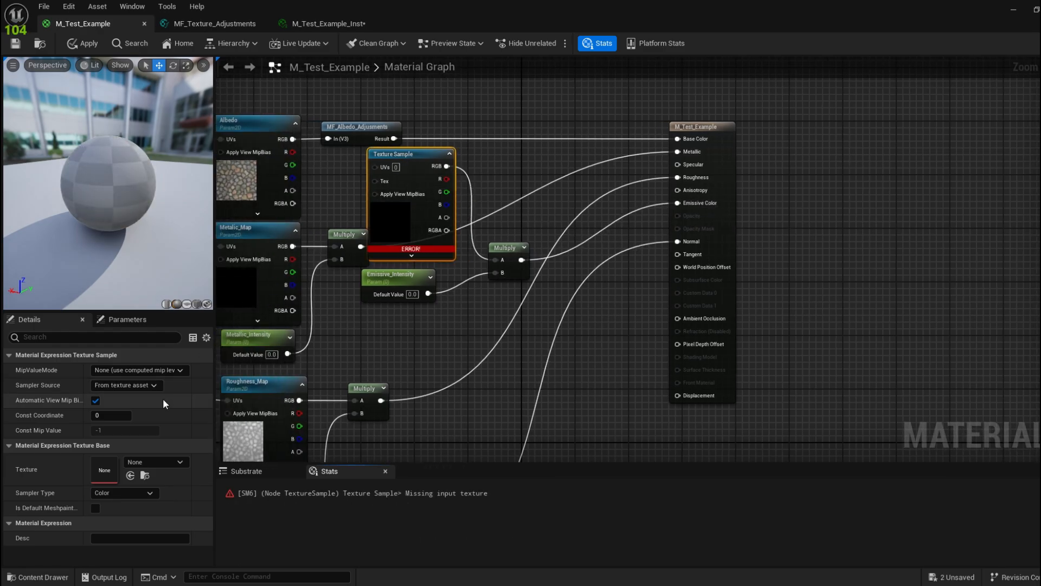
{"action": "right_click_drag", "start_coordinate": [347, 306], "coordinate": [428, 256]}
Step: Assign the lava texture from the Textures folder to the Texture Sample
{"action": "left_click", "coordinate": [62, 579]}
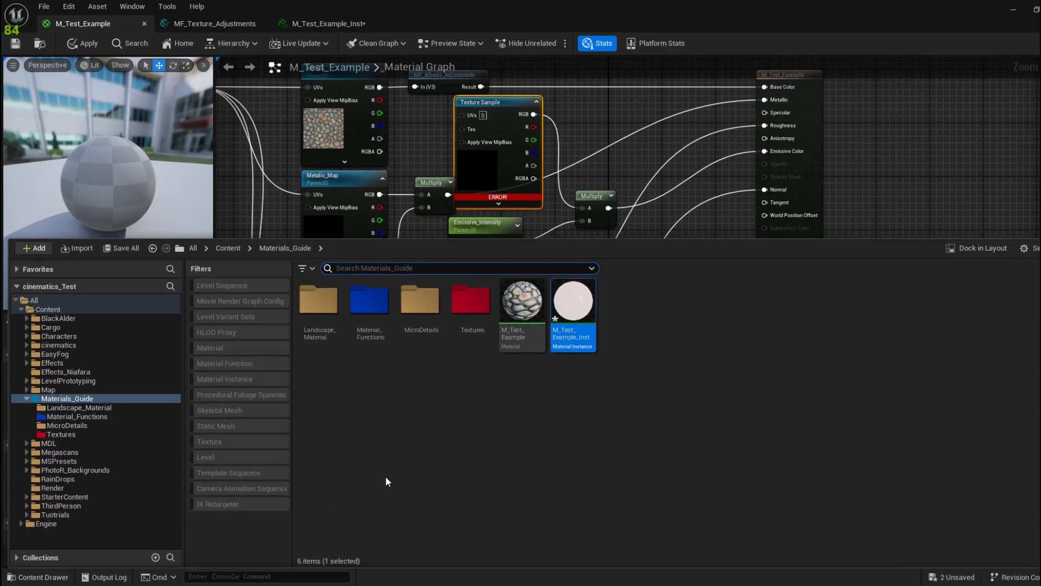
{"action": "double_click", "coordinate": [459, 328]}
{"action": "left_click", "coordinate": [320, 320]}
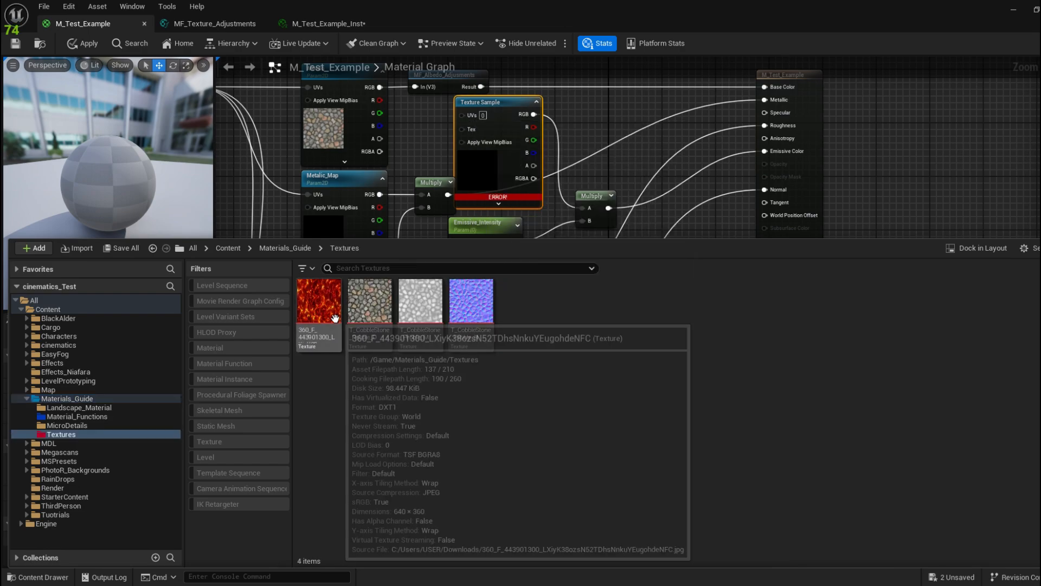
{"action": "left_click", "coordinate": [505, 177]}
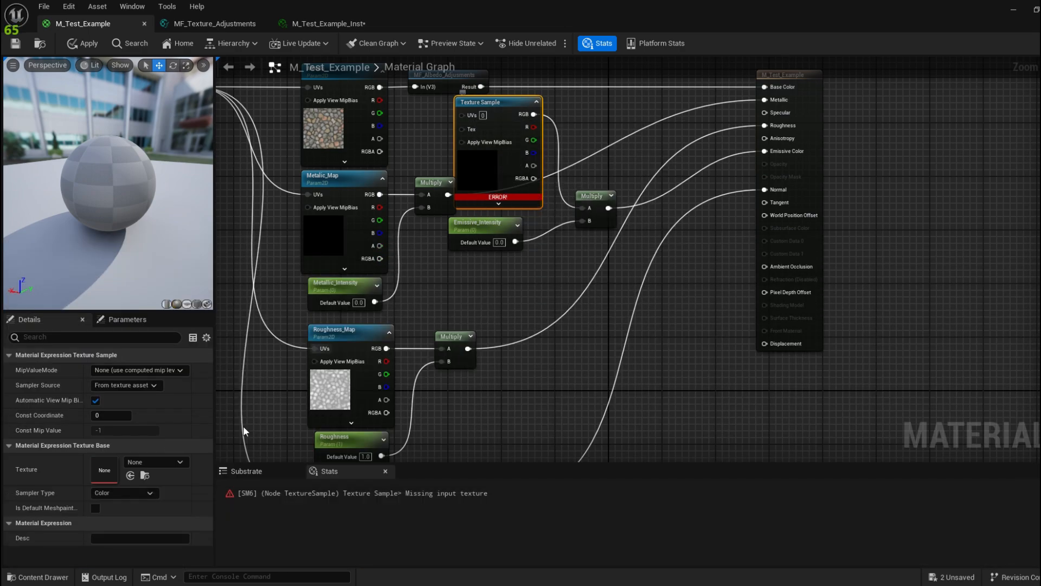
{"action": "left_click", "coordinate": [130, 475]}
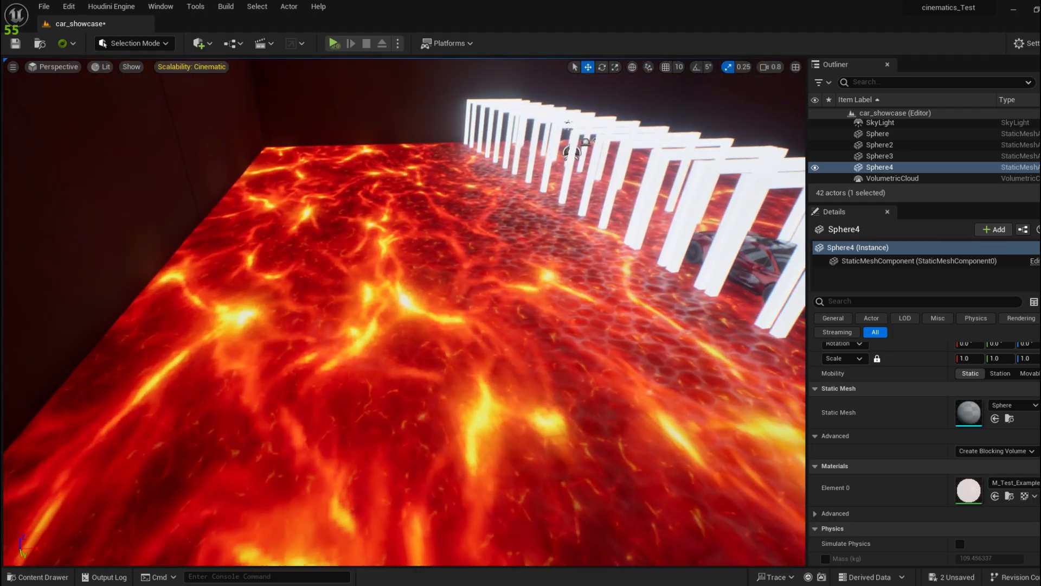
Step: Wire MF_Texture_Adjustments' Result into the lava Texture Sample's UVs and save the material
{"action": "right_click_drag", "start_coordinate": [521, 307], "coordinate": [523, 276]}
{"action": "key", "text": "alt+Tab"}
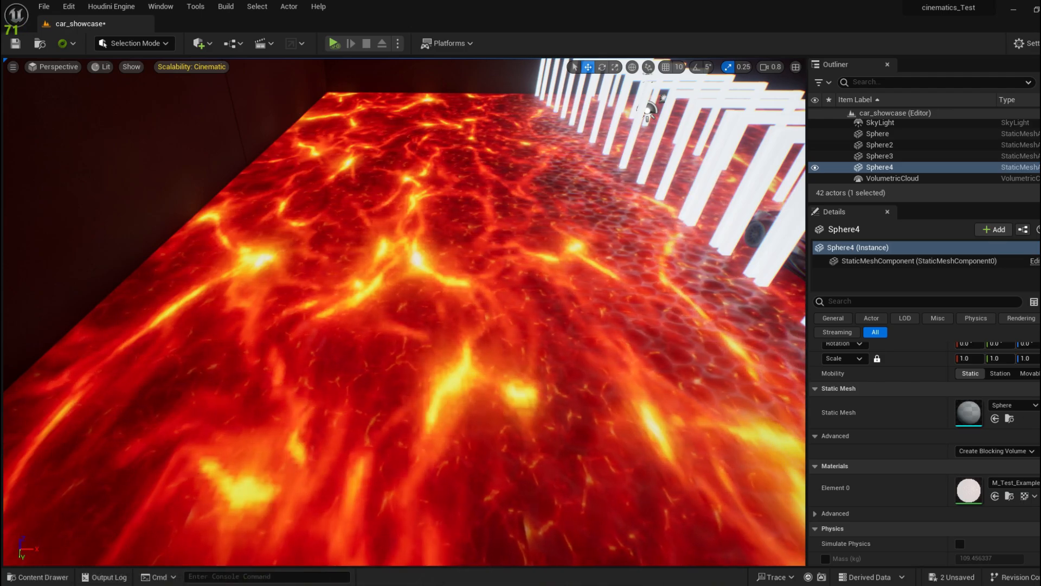
{"action": "mouse_move", "coordinate": [426, 584]}
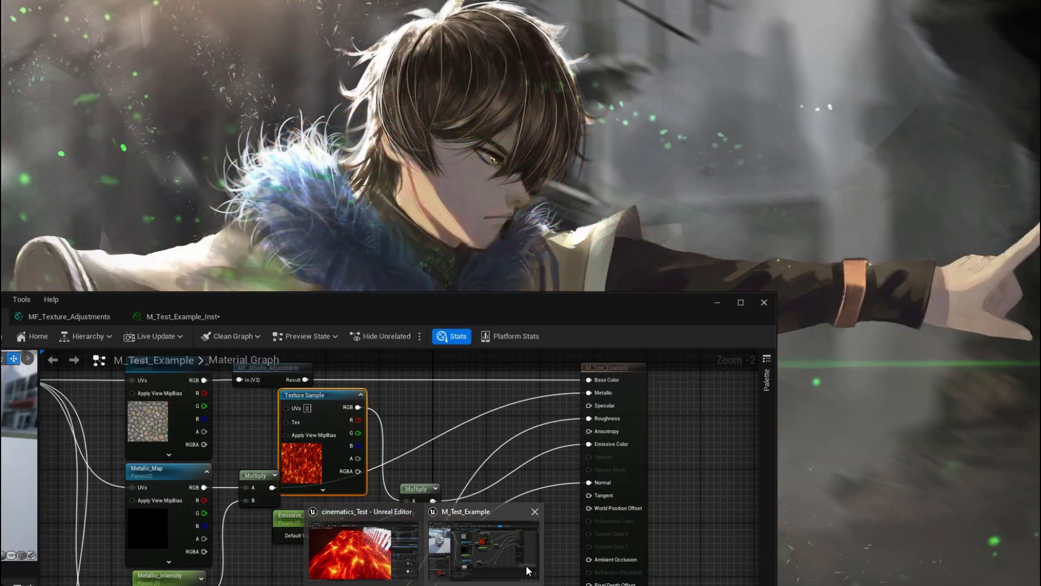
{"action": "left_click", "coordinate": [526, 565]}
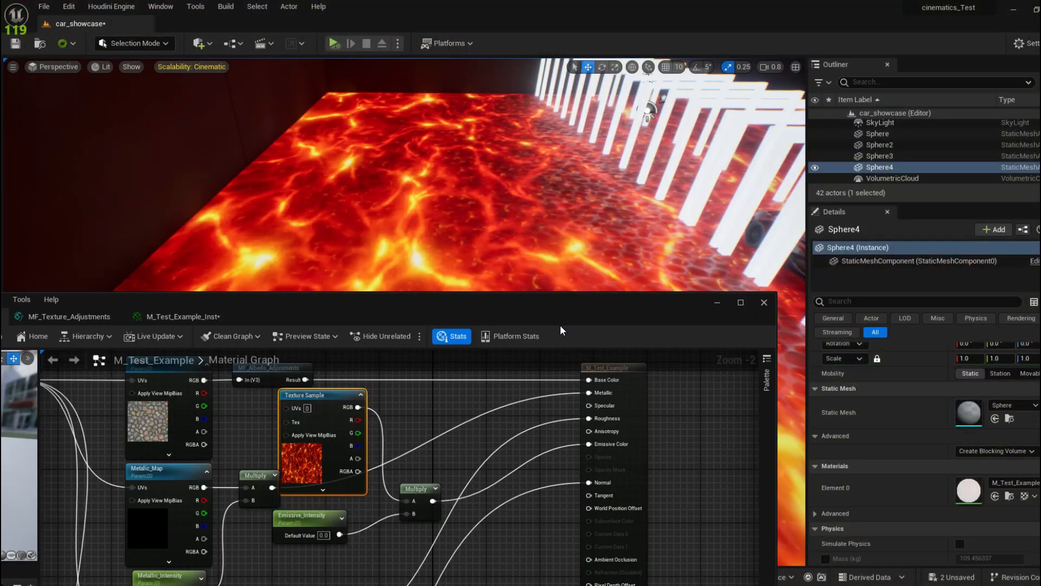
{"action": "right_click_drag", "start_coordinate": [436, 361], "coordinate": [476, 318]}
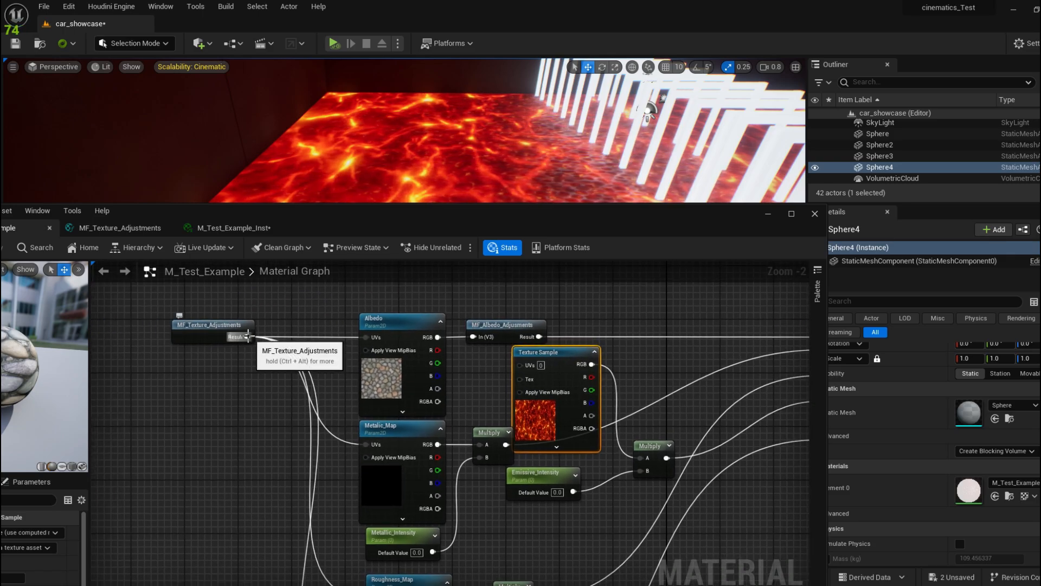
{"action": "left_click_drag", "start_coordinate": [247, 338], "coordinate": [532, 371]}
{"action": "left_click_drag", "start_coordinate": [349, 216], "coordinate": [483, 237]}
{"action": "left_click", "coordinate": [57, 269]}
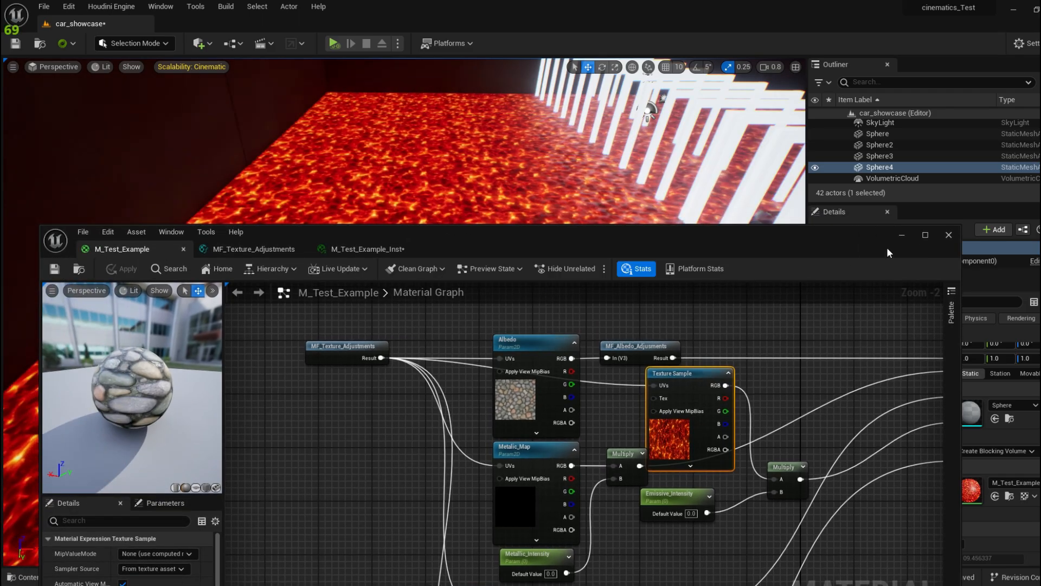
Step: Inspect the lava floor in the viewport, then bring the material editor back
{"action": "left_click", "coordinate": [902, 235]}
{"action": "right_click_drag", "start_coordinate": [525, 320], "coordinate": [543, 341]}
{"action": "scroll", "coordinate": [488, 360], "scroll_direction": "down", "scroll_amount": 3}
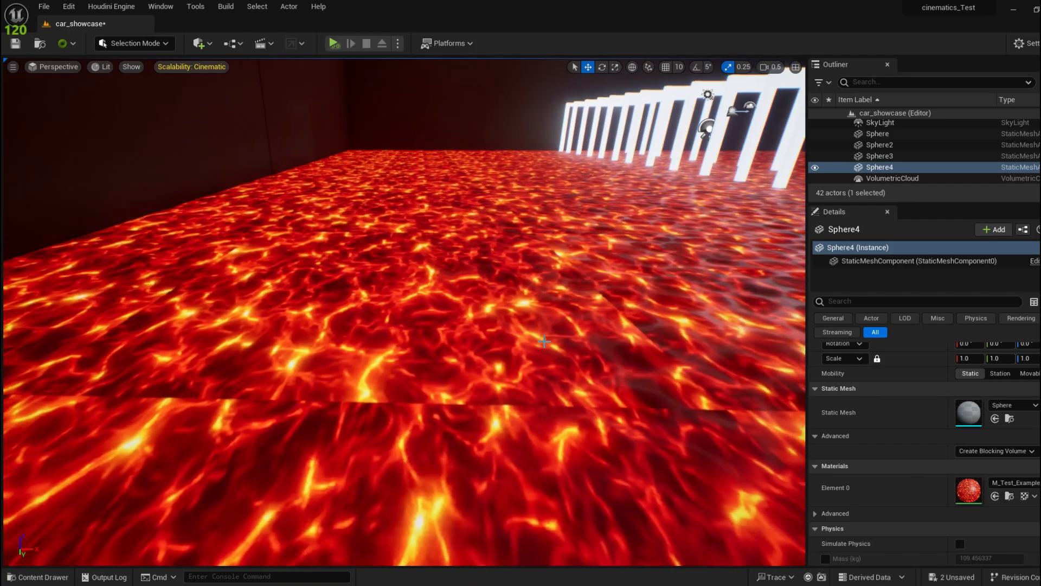
{"action": "key", "text": "alt+Tab"}
{"action": "left_click_drag", "start_coordinate": [593, 234], "coordinate": [532, 1]}
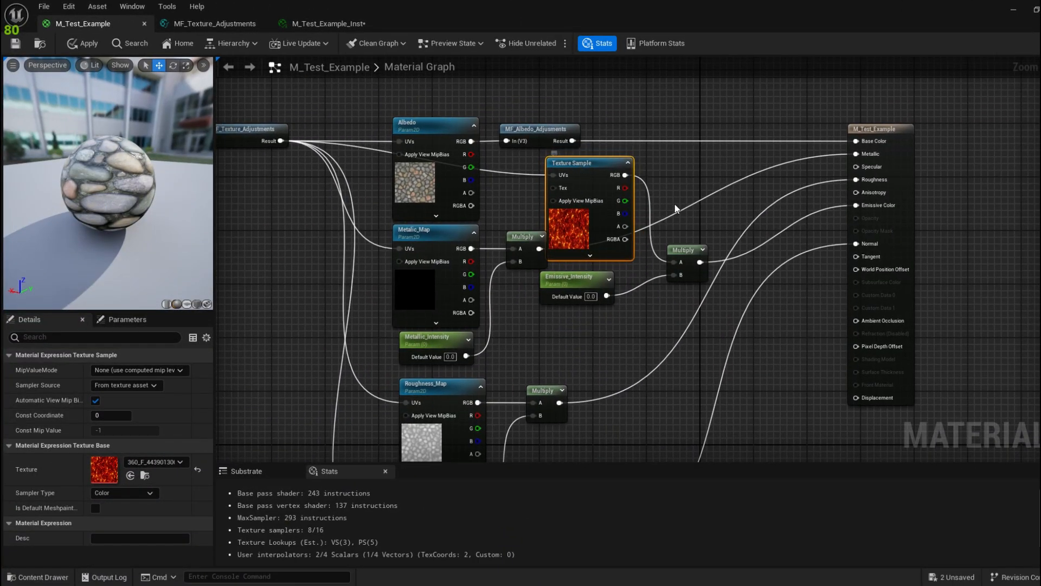
Step: Open the lava texture and view its red and green channels individually
{"action": "key", "text": "ctrl+b"}
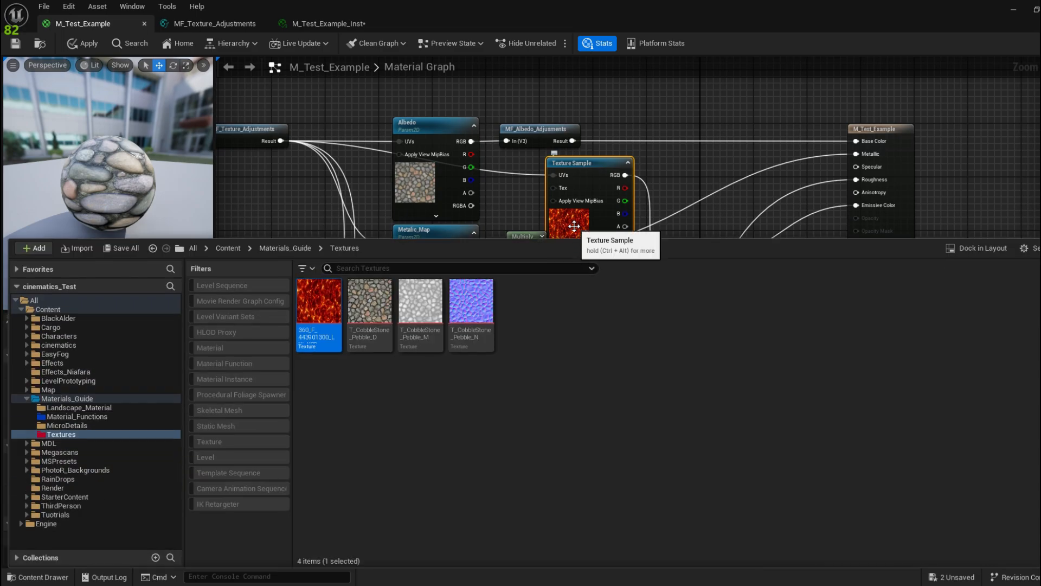
{"action": "double_click", "coordinate": [326, 301]}
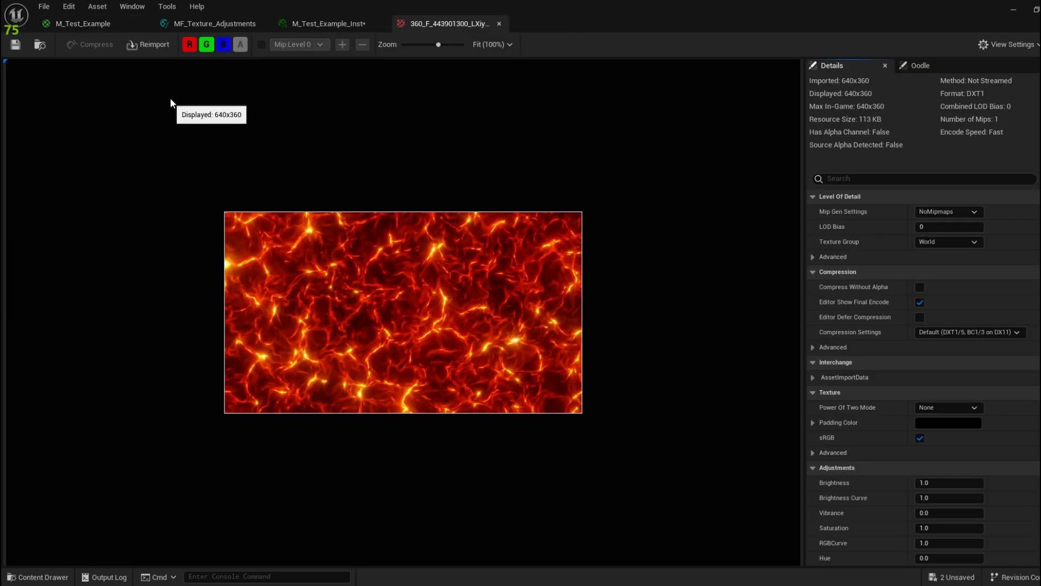
{"action": "left_click", "coordinate": [206, 44]}
{"action": "left_click", "coordinate": [224, 44]}
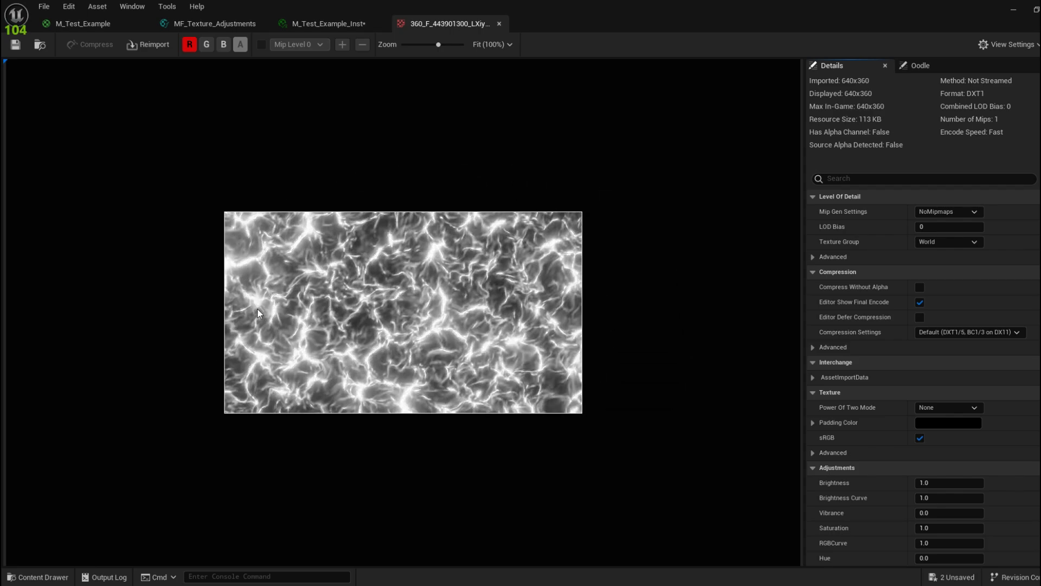
{"action": "left_click", "coordinate": [192, 47]}
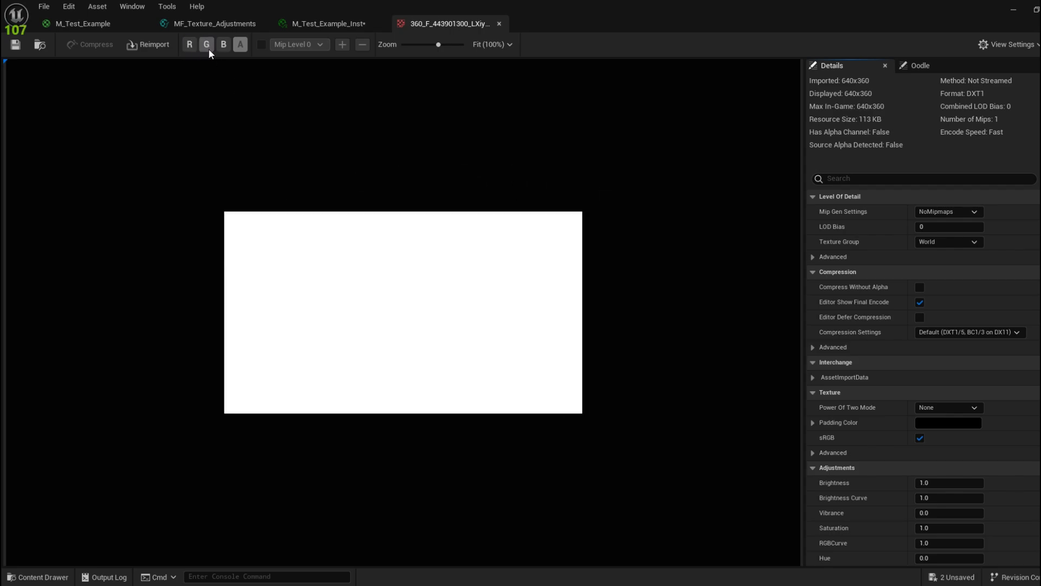
{"action": "left_click", "coordinate": [208, 48]}
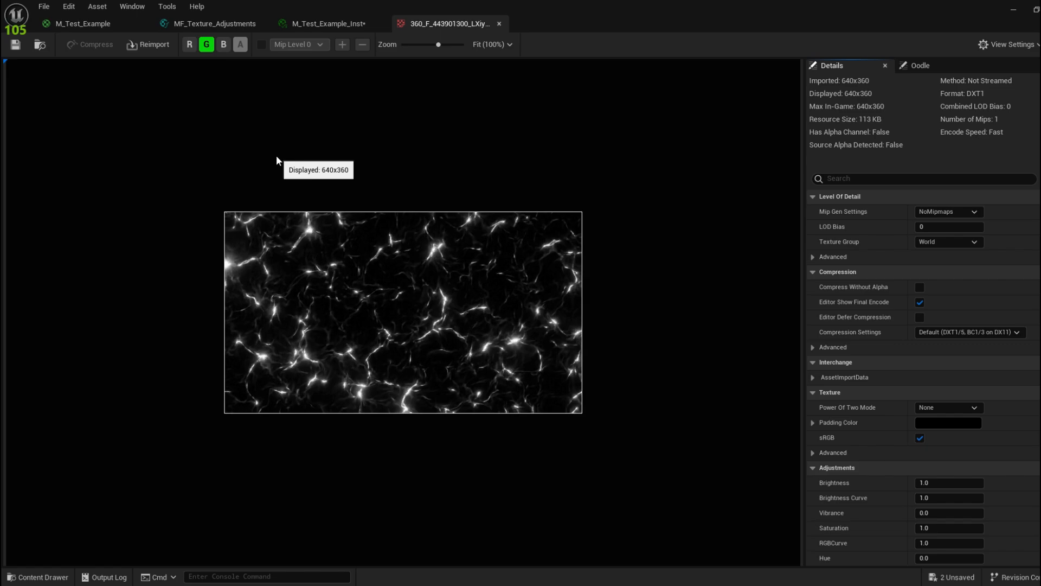
Step: Check the blue channel, restore the full-colour preview, and return to M_Test_Example
{"action": "left_click", "coordinate": [210, 46]}
{"action": "left_click", "coordinate": [223, 46]}
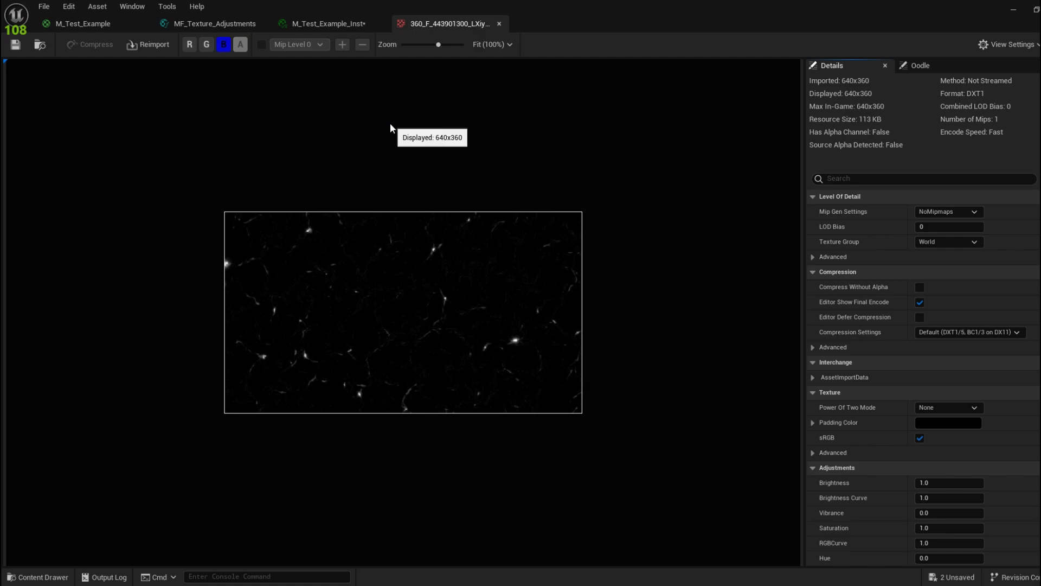
{"action": "left_click", "coordinate": [204, 47]}
{"action": "left_click", "coordinate": [189, 46]}
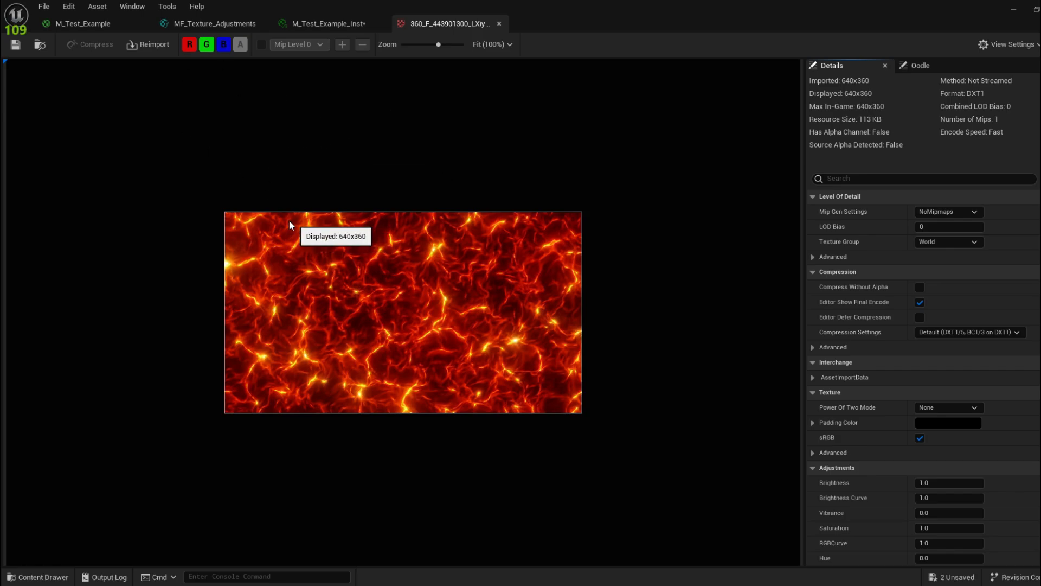
{"action": "left_click", "coordinate": [72, 20]}
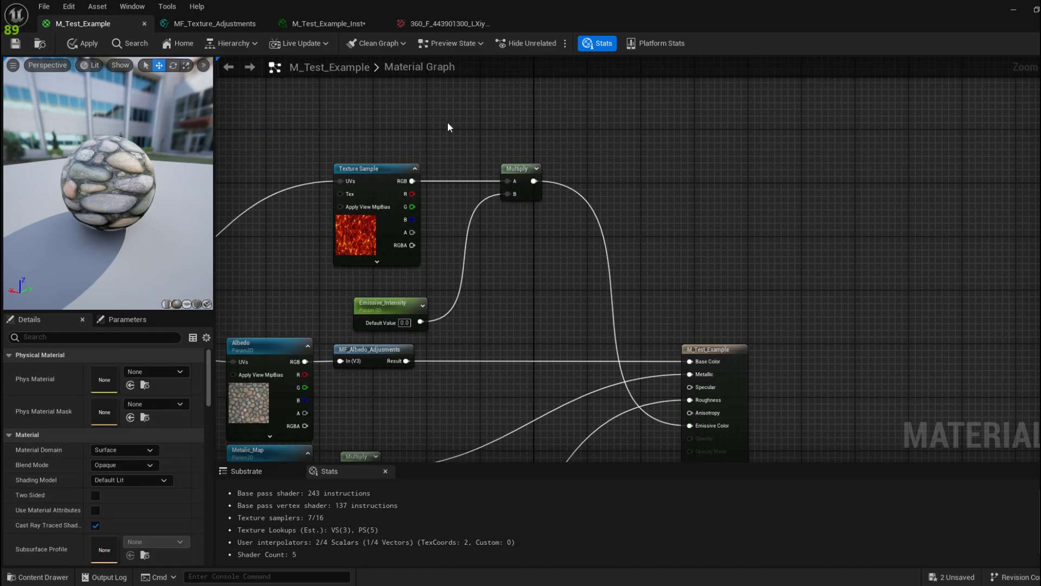
Step: Duplicate the lava Texture Sample above the original and feed its R channel into a new Multiply's A
{"action": "left_click", "coordinate": [382, 173]}
{"action": "right_click_drag", "start_coordinate": [419, 117], "coordinate": [418, 163]}
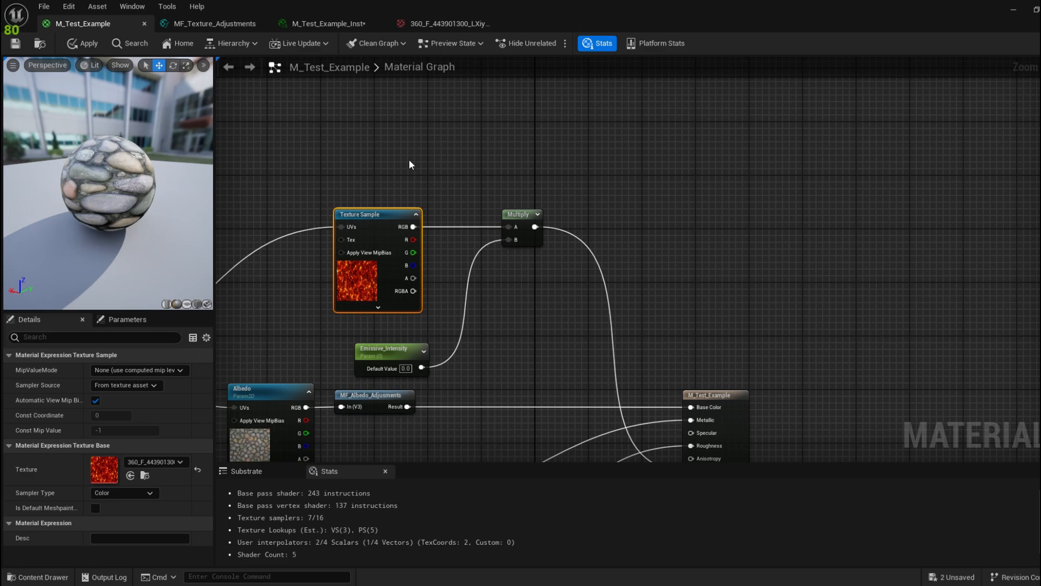
{"action": "key", "text": "ctrl+d"}
{"action": "left_click_drag", "start_coordinate": [450, 164], "coordinate": [374, 103]}
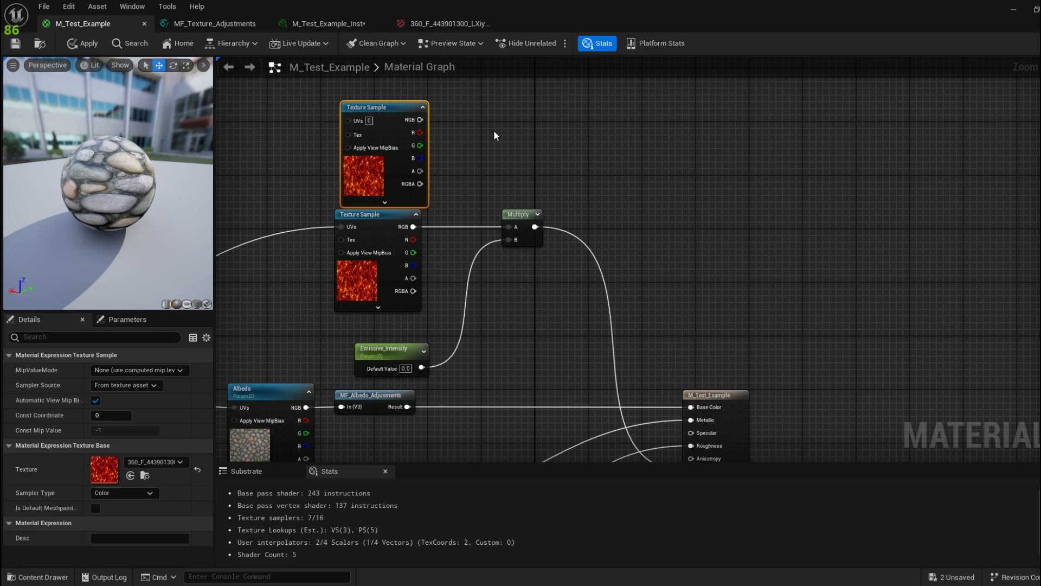
{"action": "left_click", "coordinate": [478, 121]}
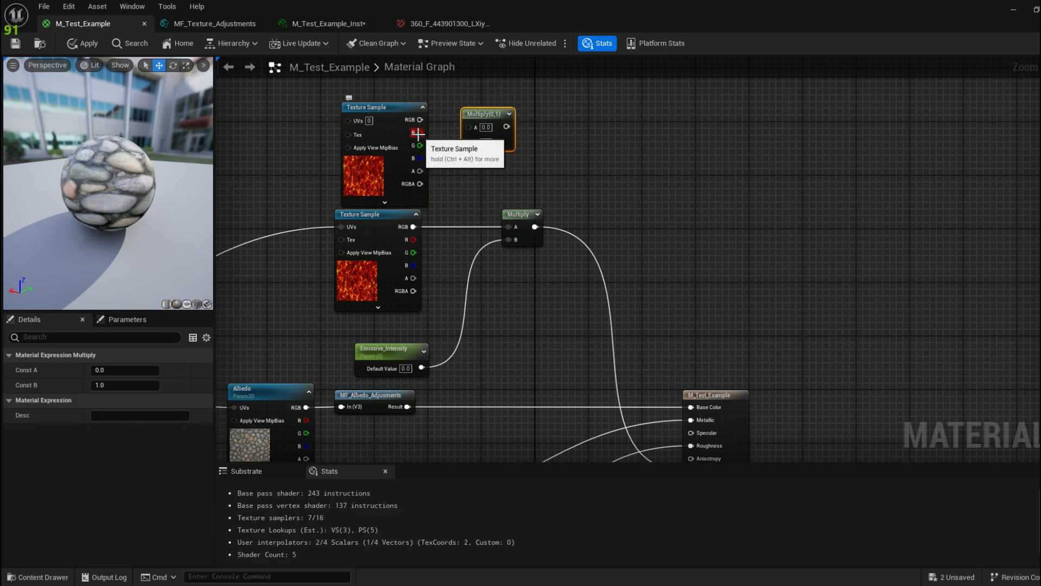
{"action": "left_click_drag", "start_coordinate": [418, 132], "coordinate": [475, 123]}
Step: Multiply the mask by Emissive_Intensity and plug the result into the lower Multiply's B
{"action": "right_click", "coordinate": [413, 340]}
{"action": "left_click", "coordinate": [406, 311]}
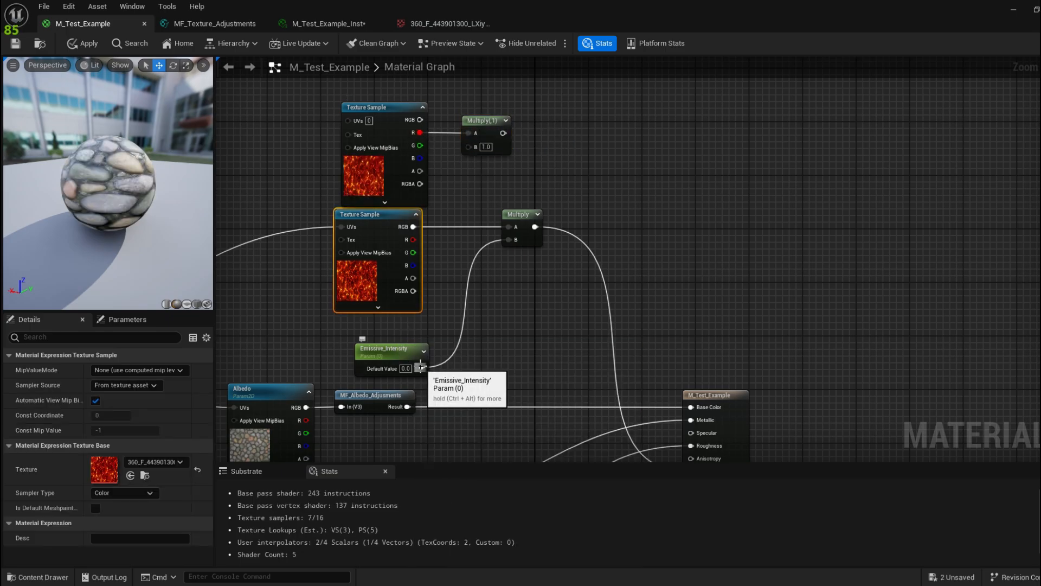
{"action": "left_click_drag", "start_coordinate": [421, 368], "coordinate": [469, 147]}
{"action": "right_click_drag", "start_coordinate": [582, 169], "coordinate": [546, 154]}
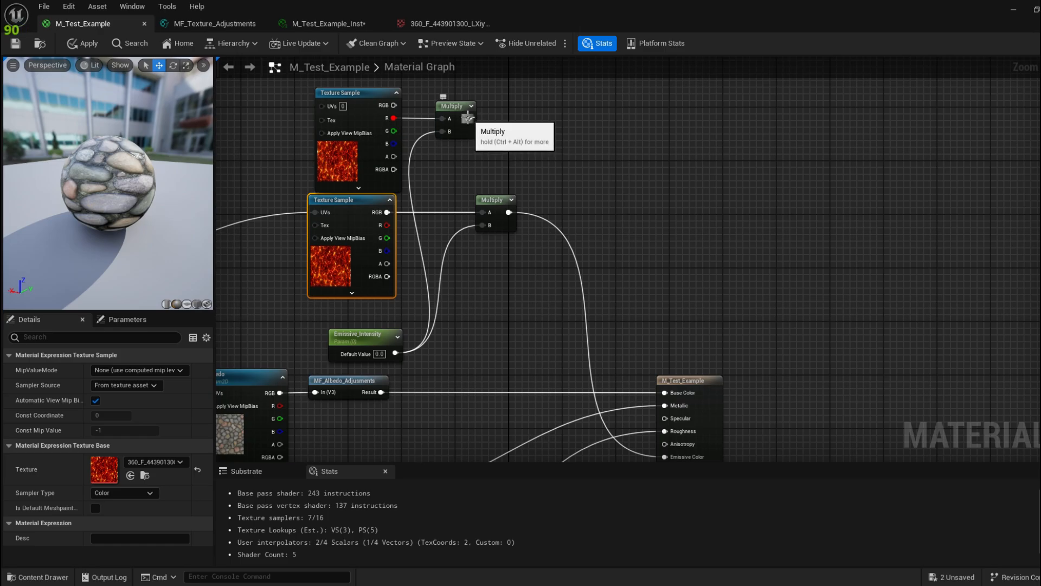
{"action": "left_click_drag", "start_coordinate": [468, 118], "coordinate": [488, 229]}
{"action": "right_click_drag", "start_coordinate": [507, 174], "coordinate": [564, 164]}
Step: Connect MF_Texture_Adjustments' Result to the duplicate texture's UVs
{"action": "right_click_drag", "start_coordinate": [386, 138], "coordinate": [584, 125]}
{"action": "left_click_drag", "start_coordinate": [307, 317], "coordinate": [579, 85]}
{"action": "right_click_drag", "start_coordinate": [522, 108], "coordinate": [430, 133]}
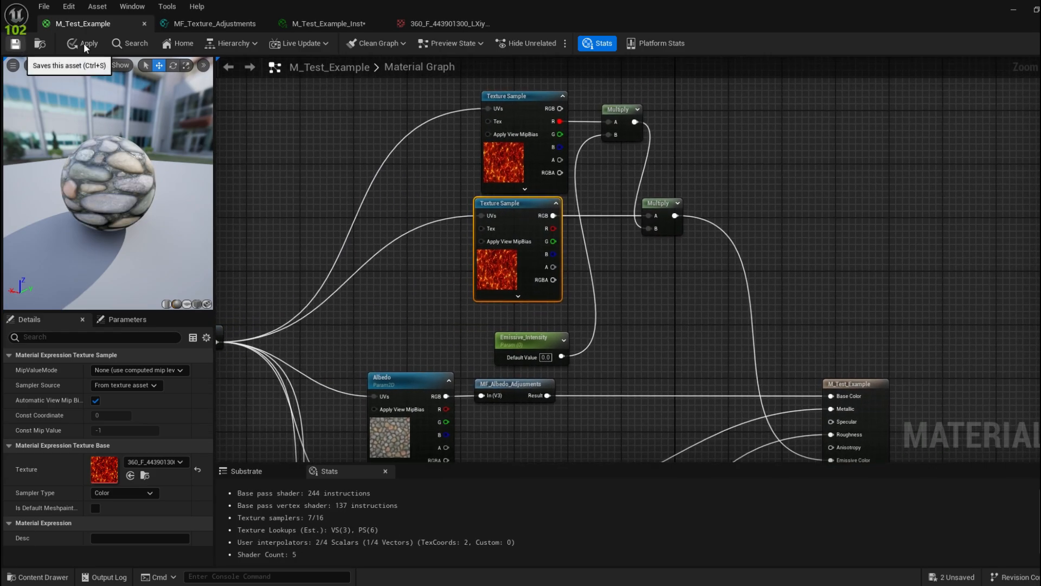
{"action": "left_click_drag", "start_coordinate": [528, 3], "coordinate": [381, 268]}
Step: In M_Test_Example_Inst, drag Emissive_Intensity up to 16.88283 and view the brighter lava floor
{"action": "left_click", "coordinate": [268, 289]}
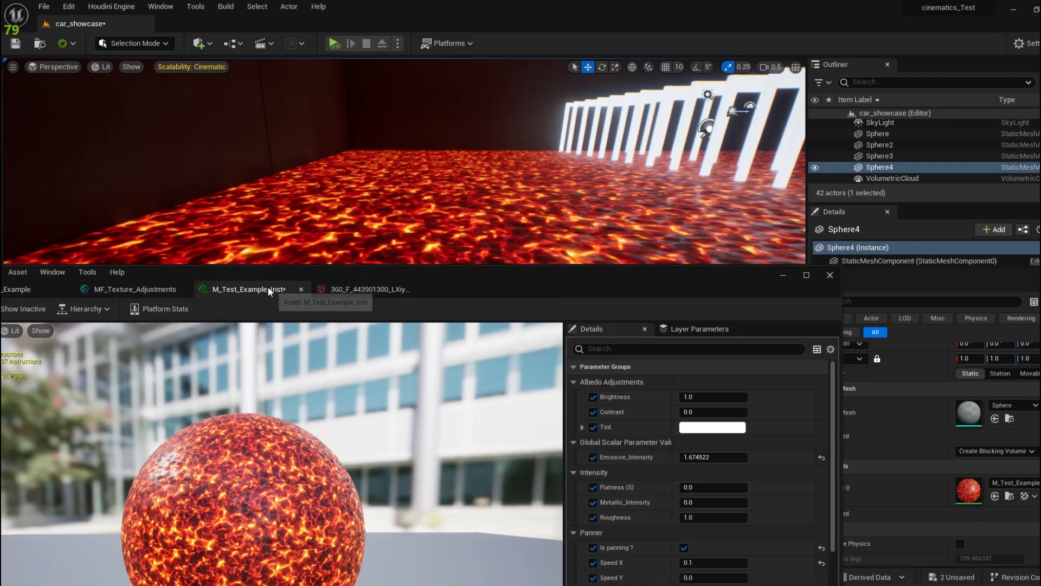
{"action": "left_click_drag", "start_coordinate": [505, 281], "coordinate": [222, 272]}
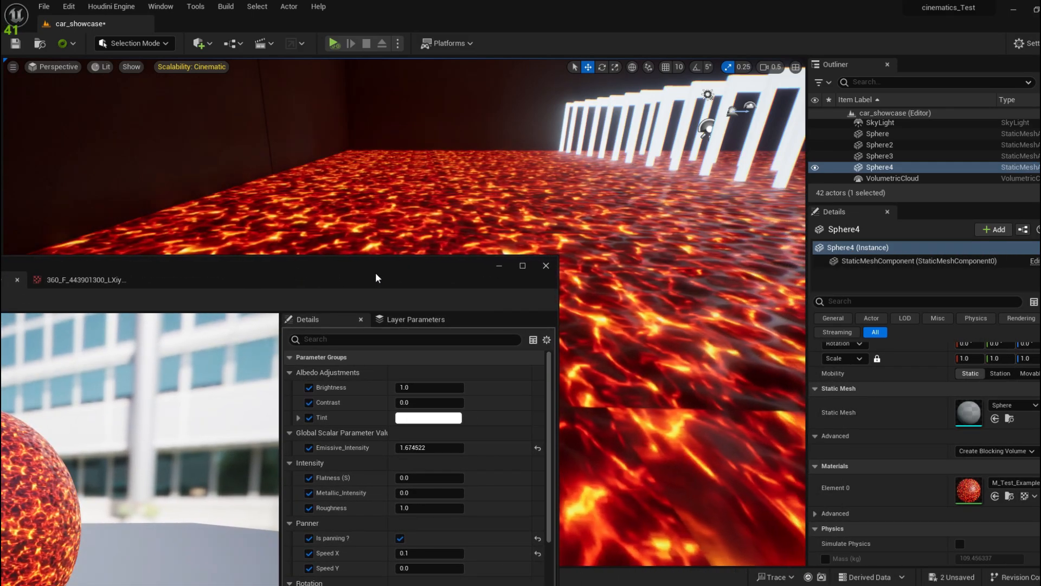
{"action": "left_click_drag", "start_coordinate": [375, 272], "coordinate": [270, 339]}
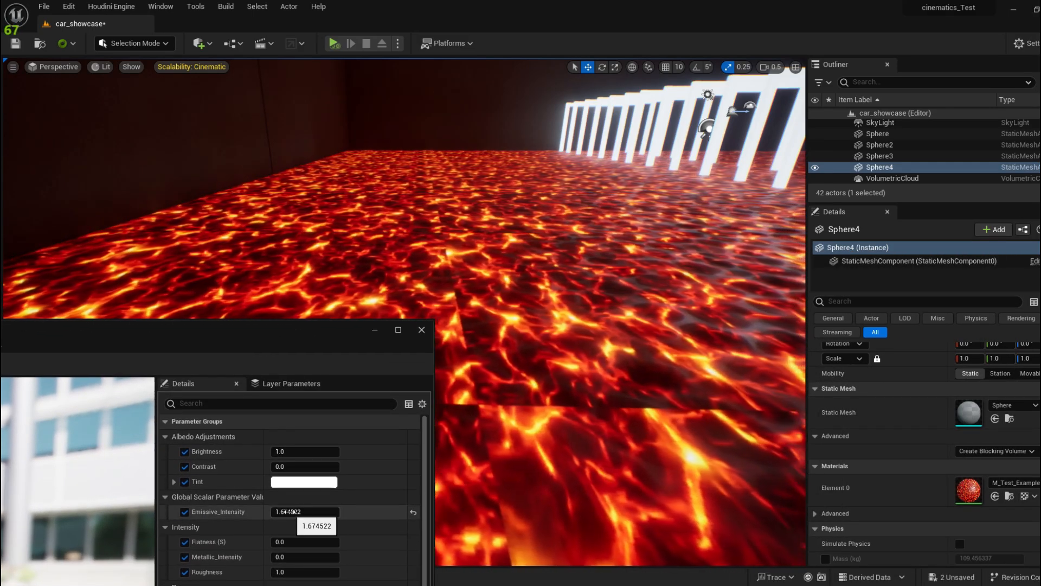
{"action": "left_click_drag", "start_coordinate": [288, 511], "coordinate": [511, 425]}
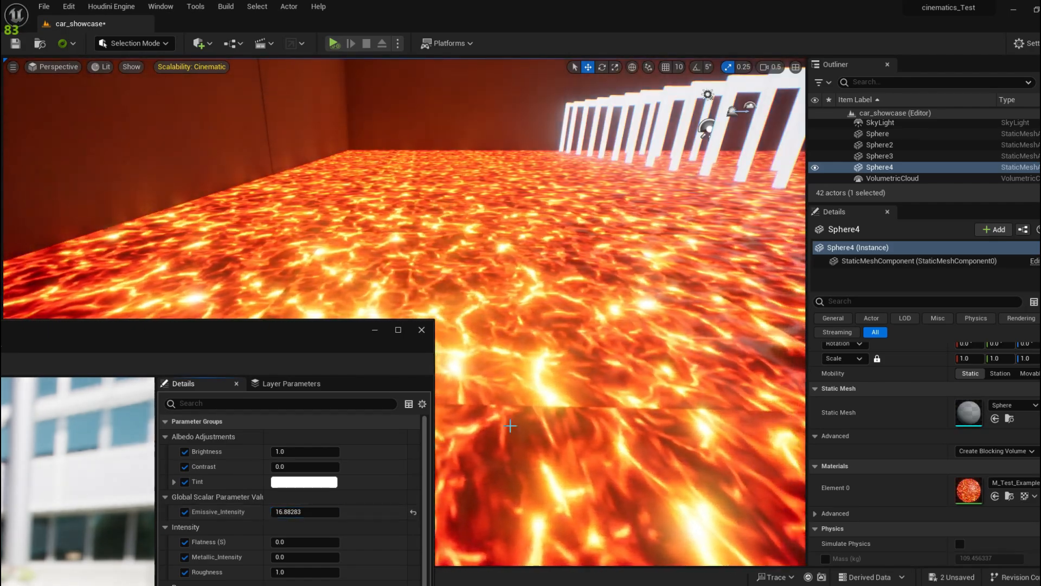
{"action": "right_click_drag", "start_coordinate": [511, 426], "coordinate": [574, 351]}
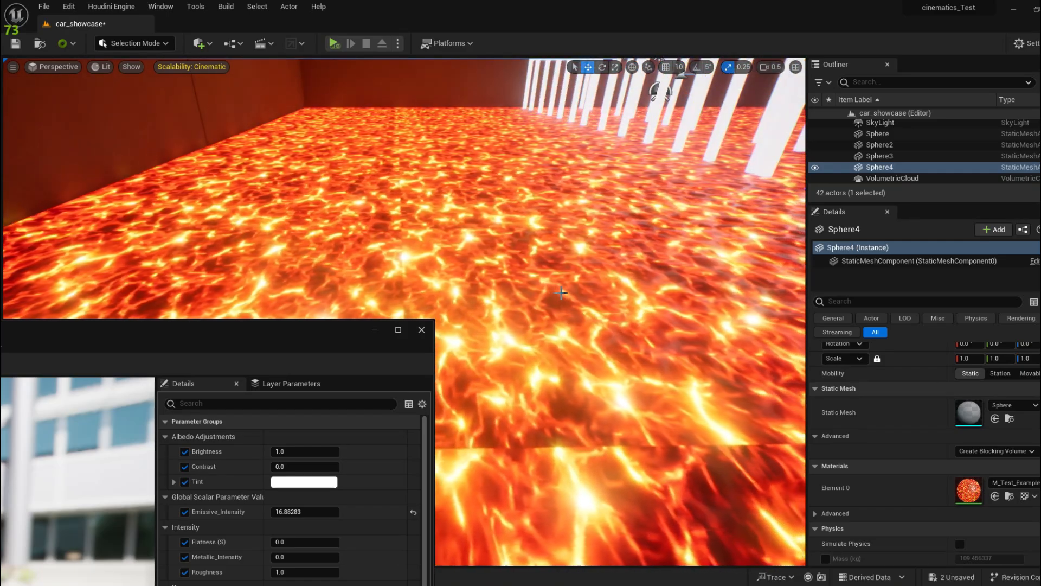
{"action": "right_click_drag", "start_coordinate": [561, 293], "coordinate": [495, 328]}
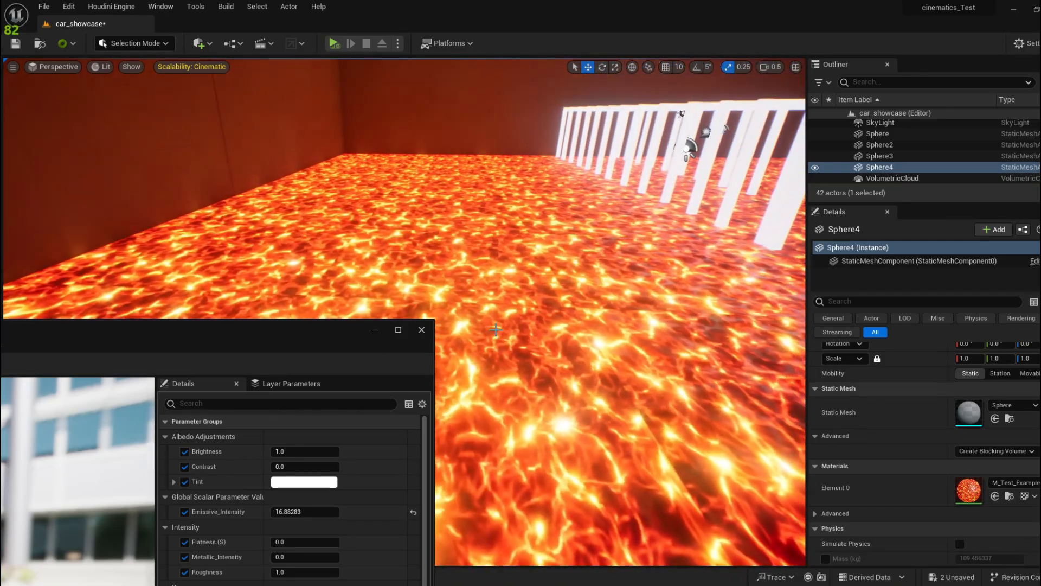
{"action": "left_click_drag", "start_coordinate": [330, 324], "coordinate": [327, 304]}
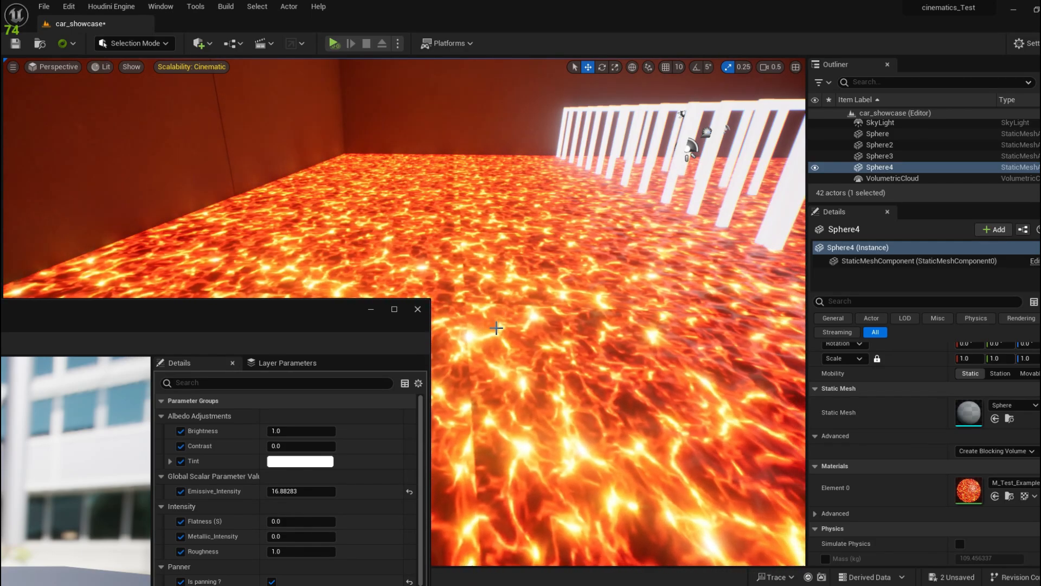
{"action": "left_click_drag", "start_coordinate": [329, 314], "coordinate": [403, 291]}
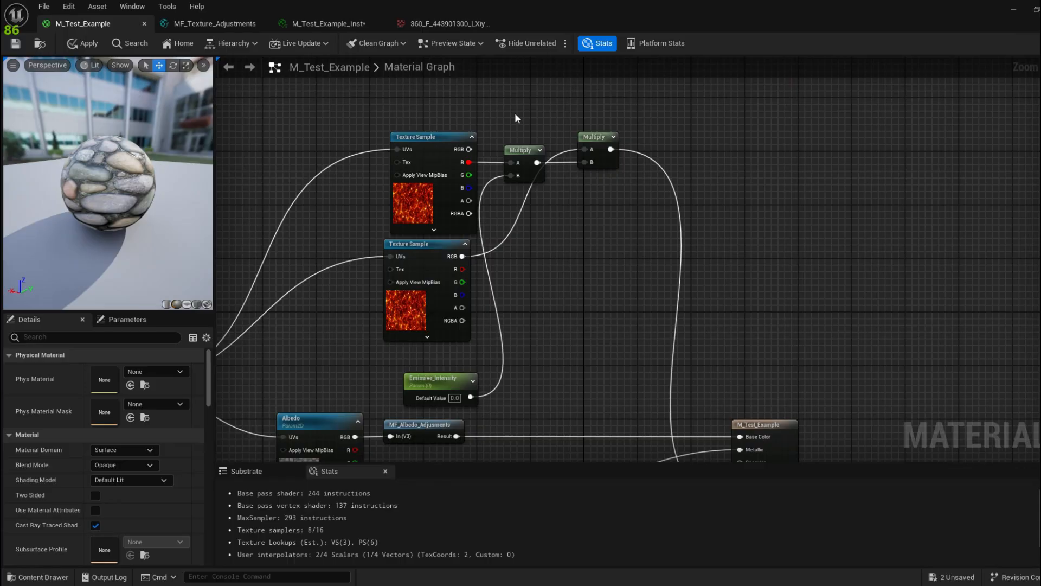
Step: Convert the top Texture Sample into a parameter named EmissiveMask
{"action": "left_click", "coordinate": [429, 161]}
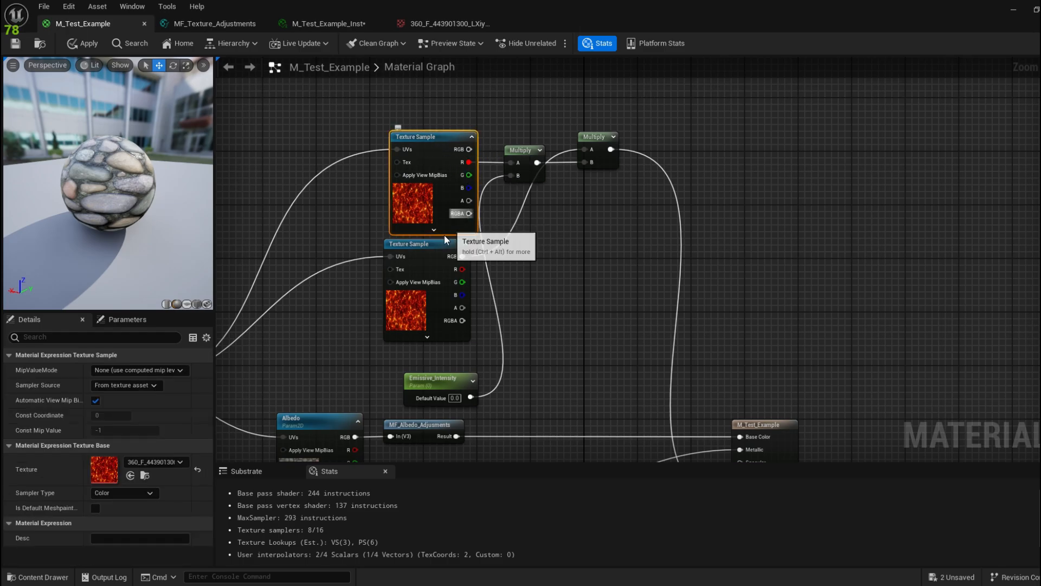
{"action": "left_click", "coordinate": [492, 120]}
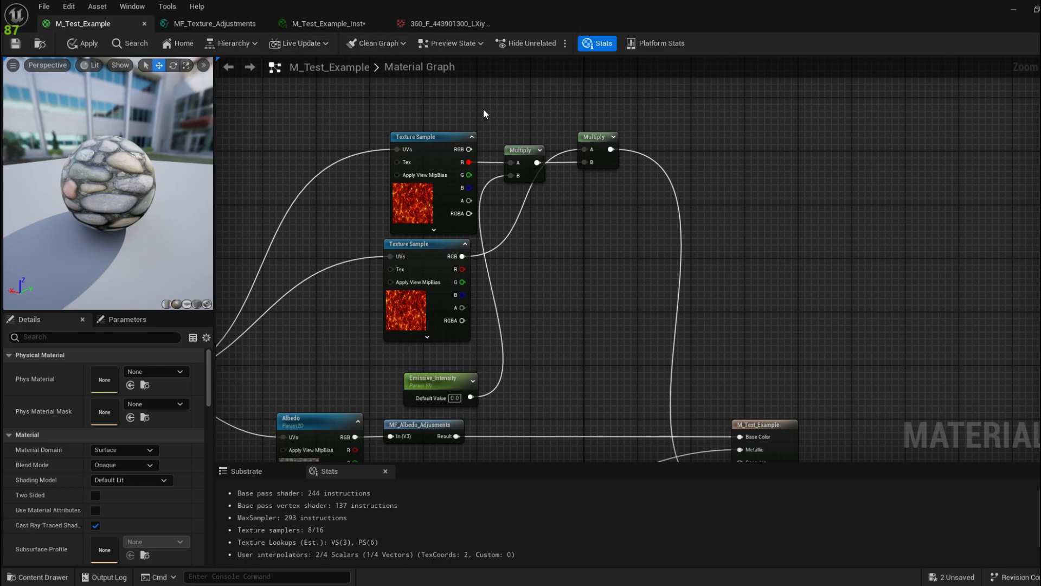
{"action": "left_click", "coordinate": [433, 138]}
{"action": "right_click", "coordinate": [452, 142]}
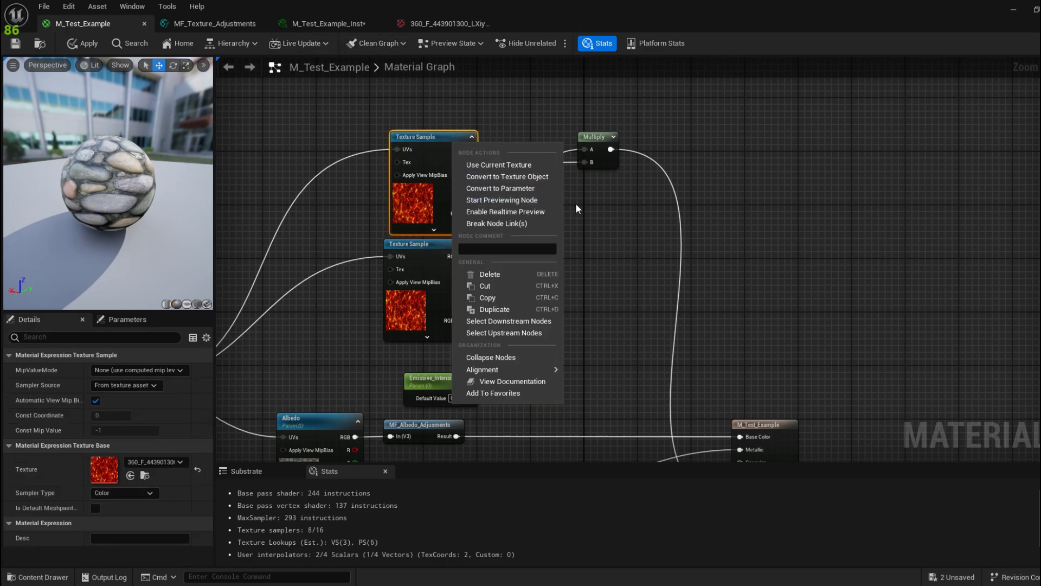
{"action": "left_click", "coordinate": [542, 188]}
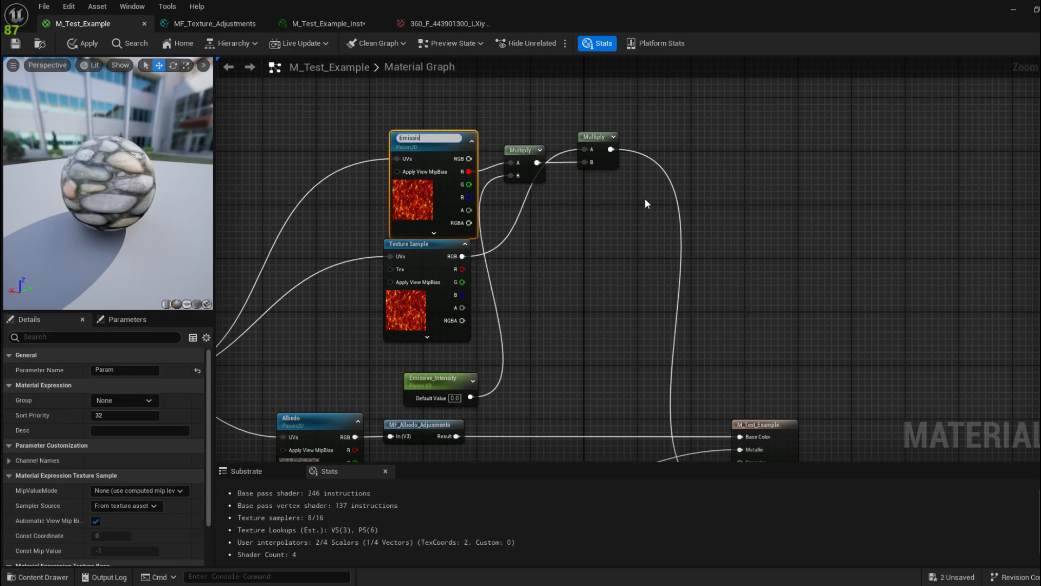
{"action": "type", "text": "EmissiveMask"}
{"action": "key", "text": "Return"}
Step: Name the second texture parameter 'Emissive Texture', save, and open M_Test_Example_Inst
{"action": "key", "text": "BackSpace"}
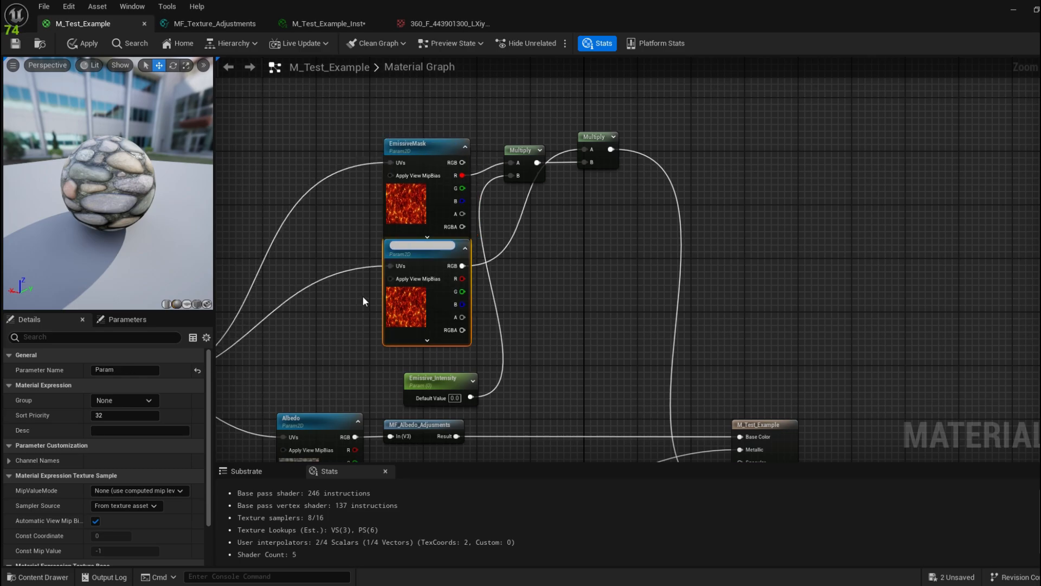
{"action": "type", "text": "Emissive Texture"}
{"action": "key", "text": "Return"}
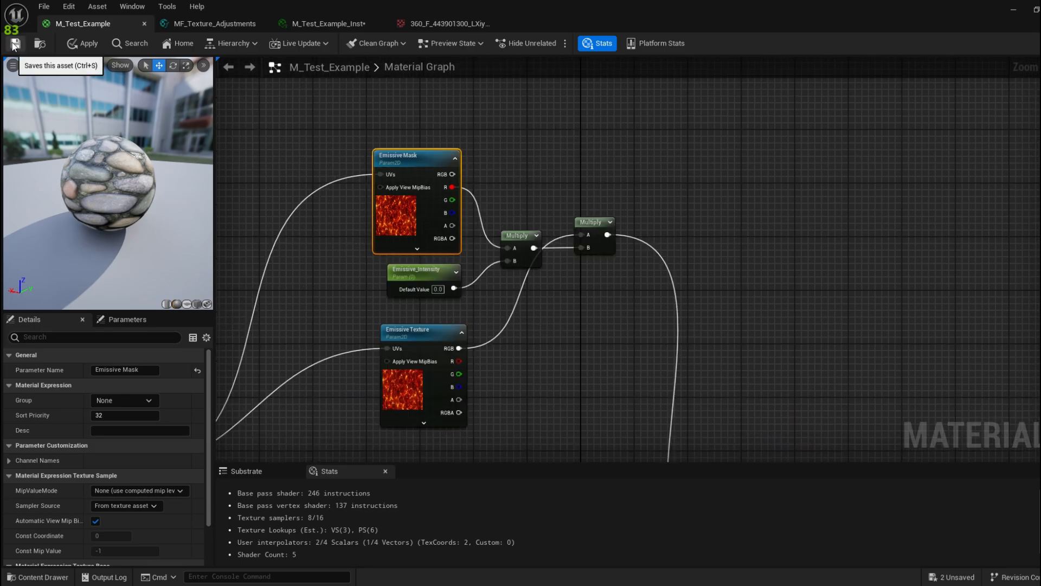
{"action": "left_click", "coordinate": [16, 45]}
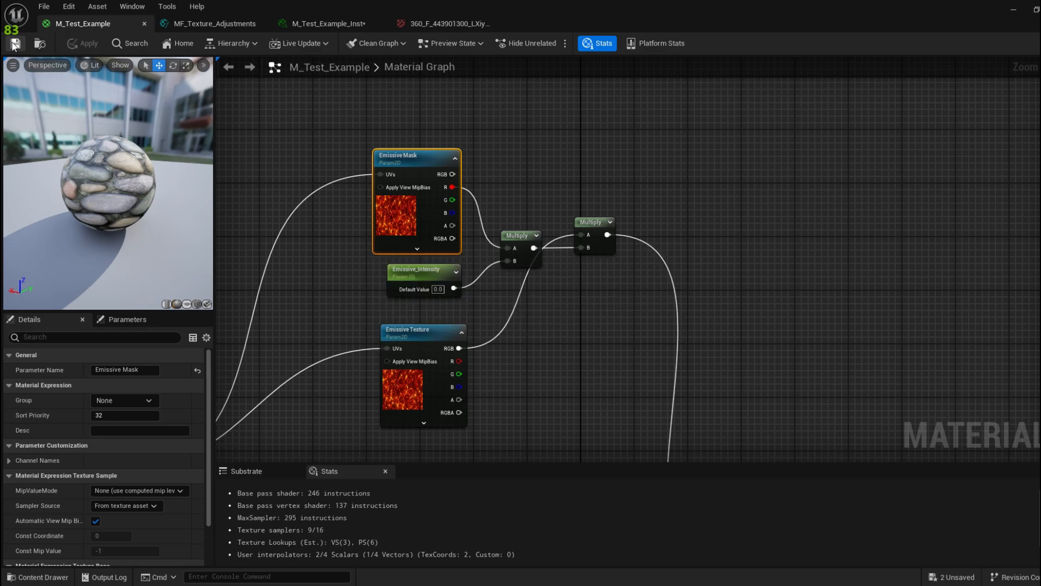
{"action": "left_click", "coordinate": [324, 25]}
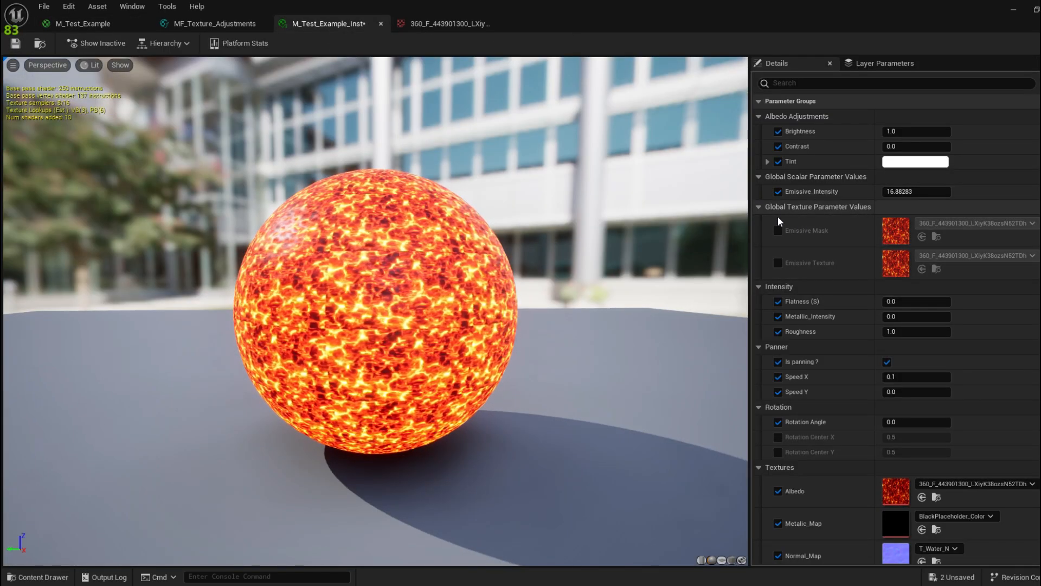
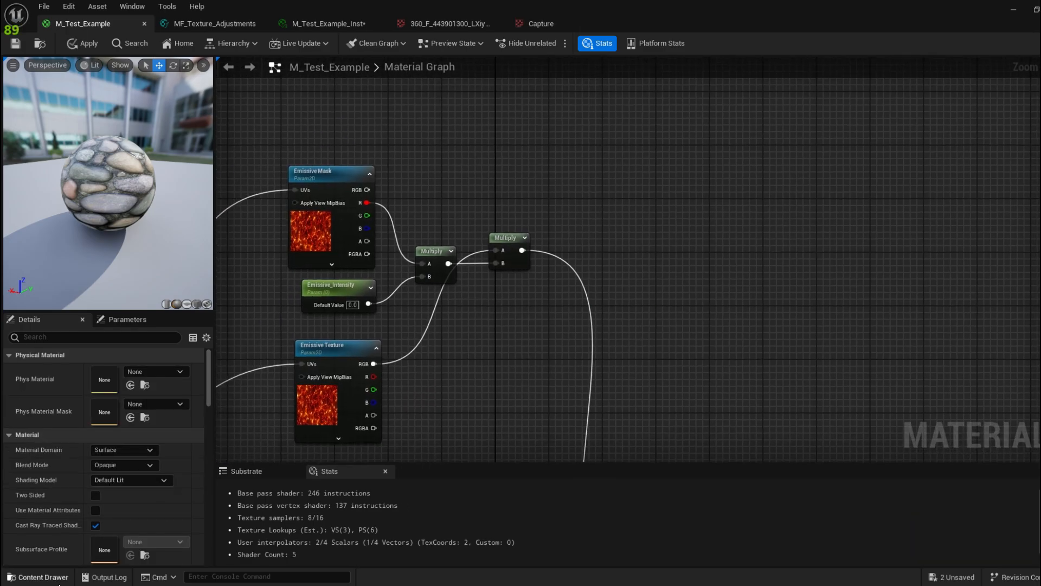
Step: Drag the Capture texture from the Content Drawer into the graph and place its Texture Sample above Emissive Mask
{"action": "key", "text": "ctrl+space"}
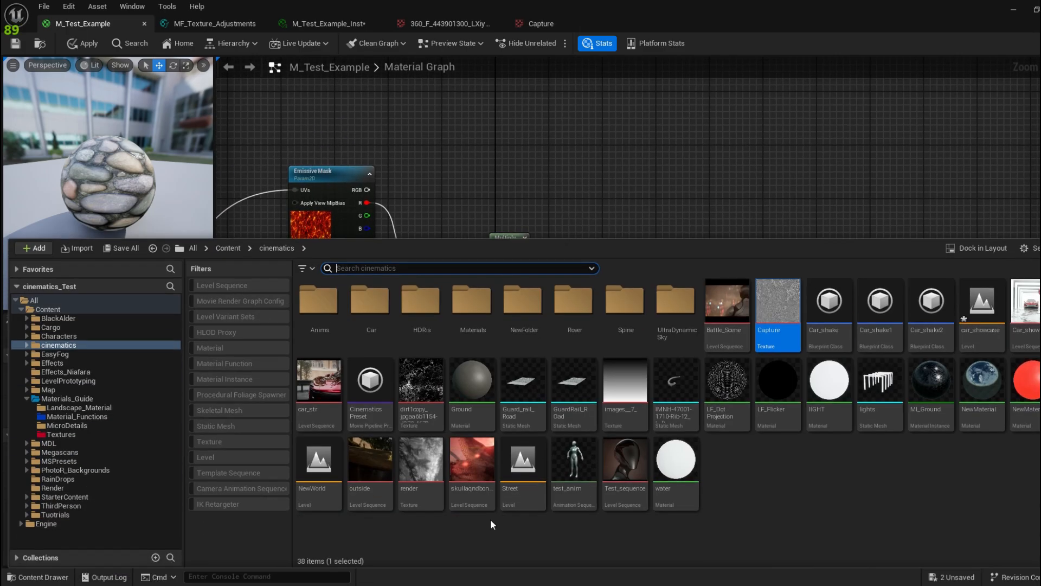
{"action": "left_click_drag", "start_coordinate": [778, 314], "coordinate": [456, 115]}
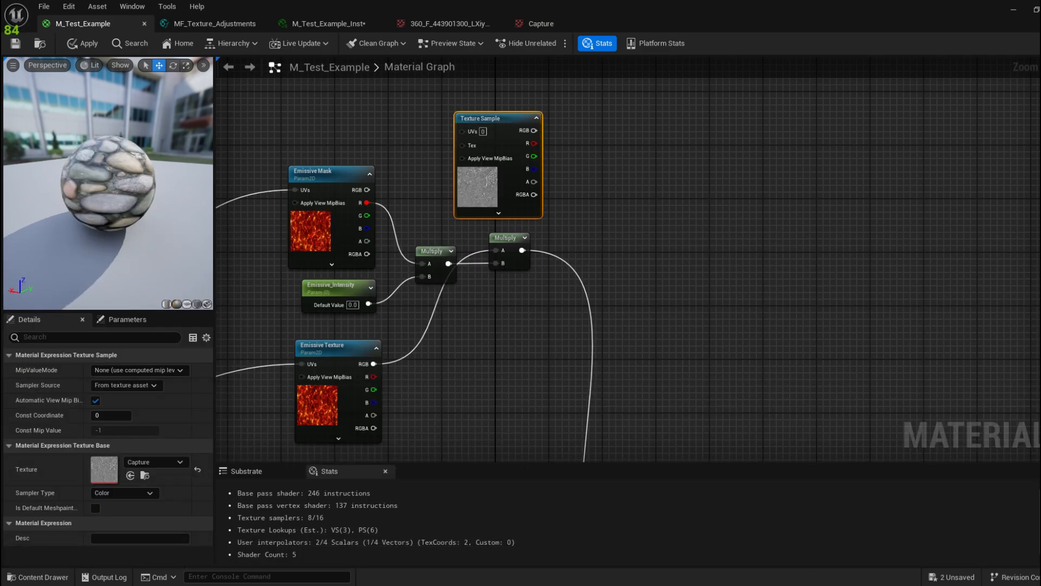
{"action": "right_click_drag", "start_coordinate": [497, 122], "coordinate": [535, 242]}
{"action": "left_click_drag", "start_coordinate": [535, 242], "coordinate": [367, 168]}
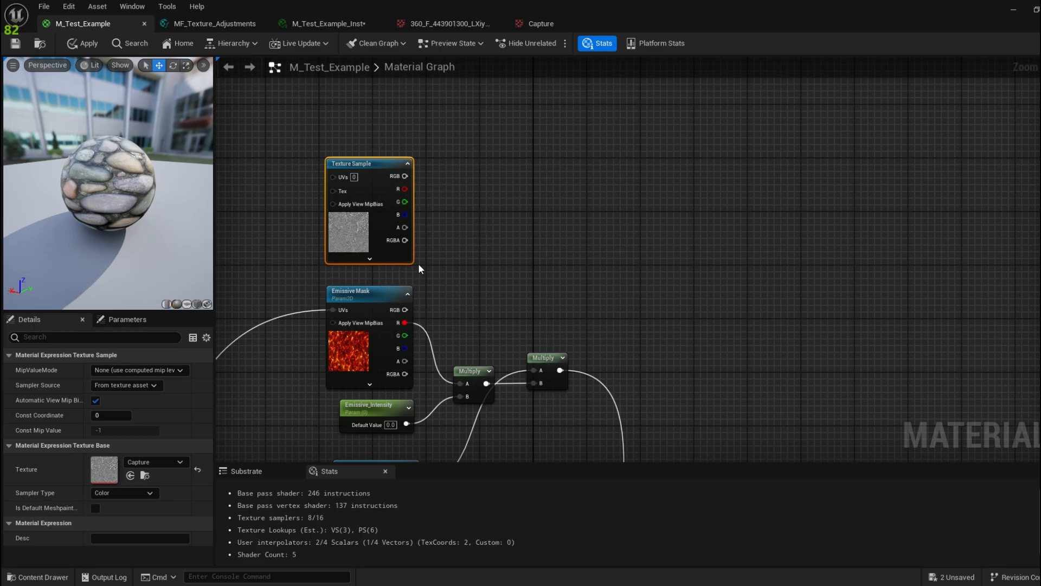
{"action": "right_click_drag", "start_coordinate": [475, 297], "coordinate": [483, 233]}
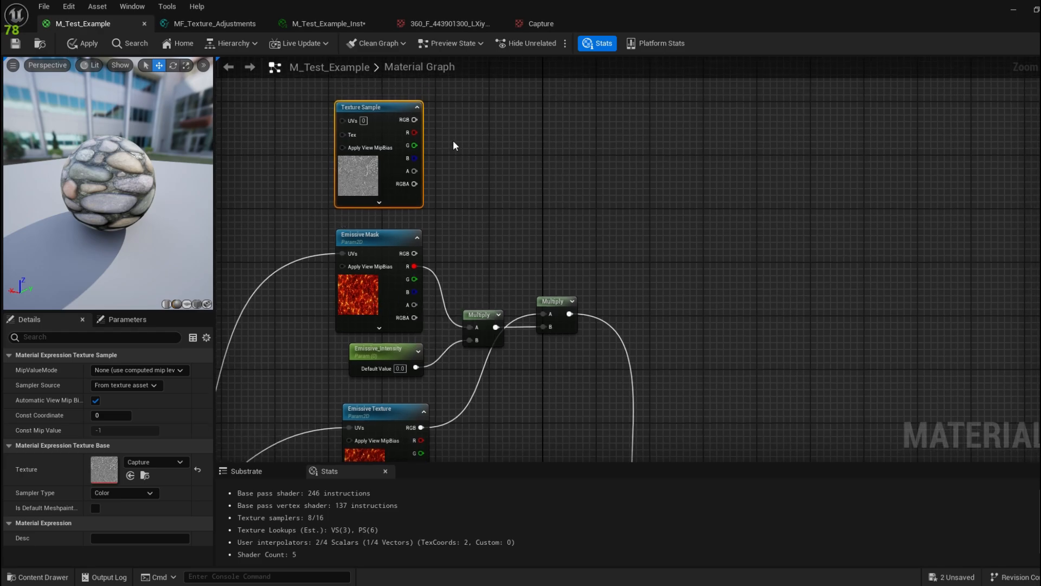
{"action": "left_click", "coordinate": [493, 130]}
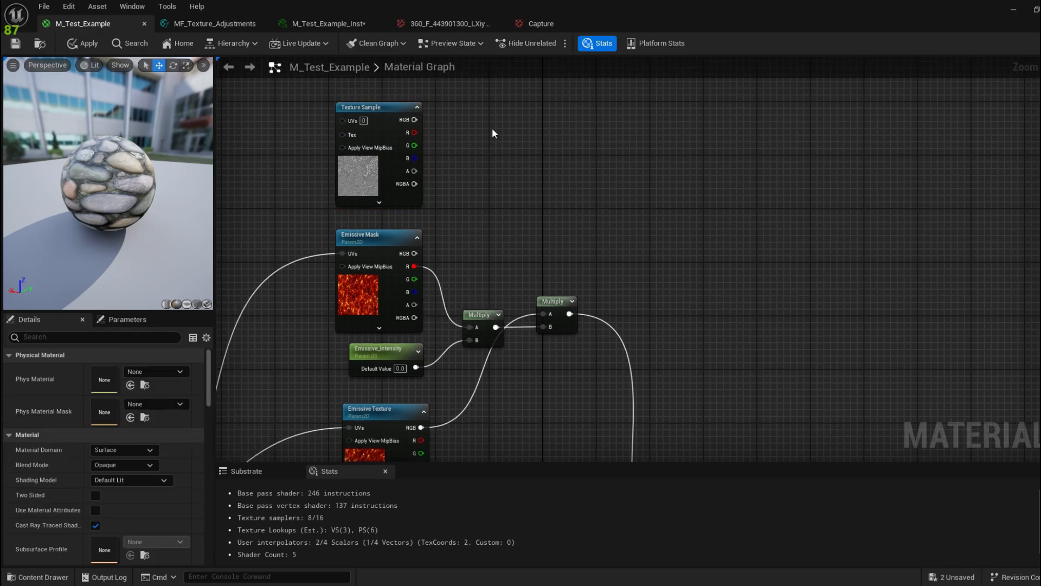
Step: Add a Mask (RG) component mask node to the material graph
{"action": "right_click", "coordinate": [491, 133]}
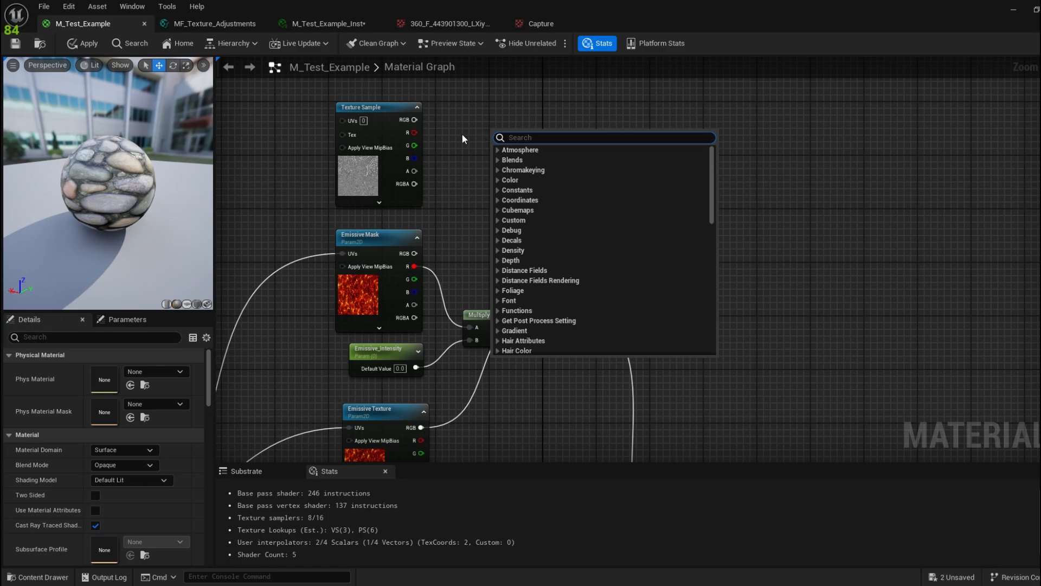
{"action": "type", "text": "mask"}
{"action": "key", "text": "Return"}
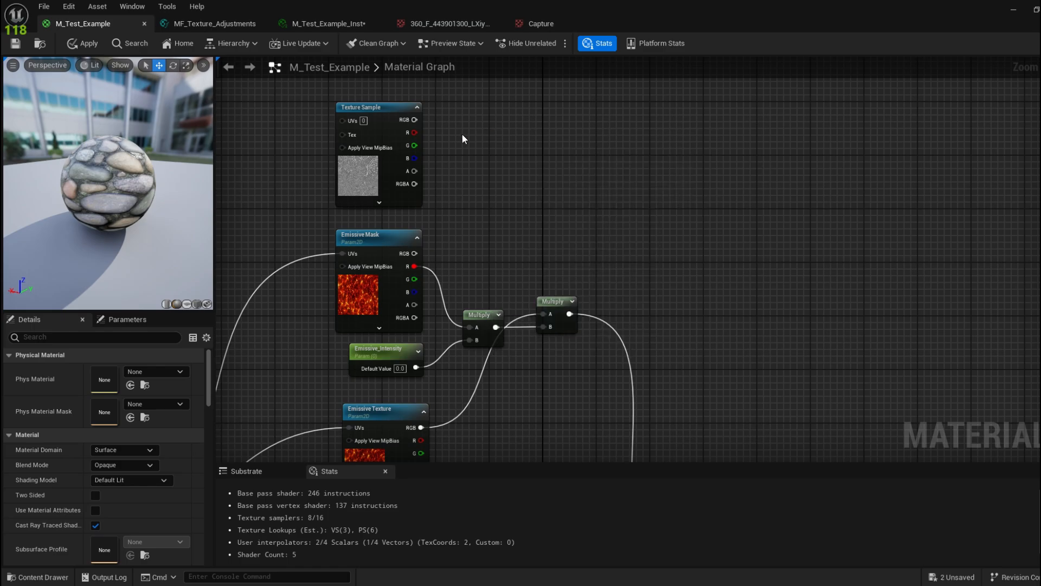
Step: Convert the mask into a parameter named 'Emissive Component Mask' and position it beside Emissive Mask
{"action": "right_click", "coordinate": [501, 137]}
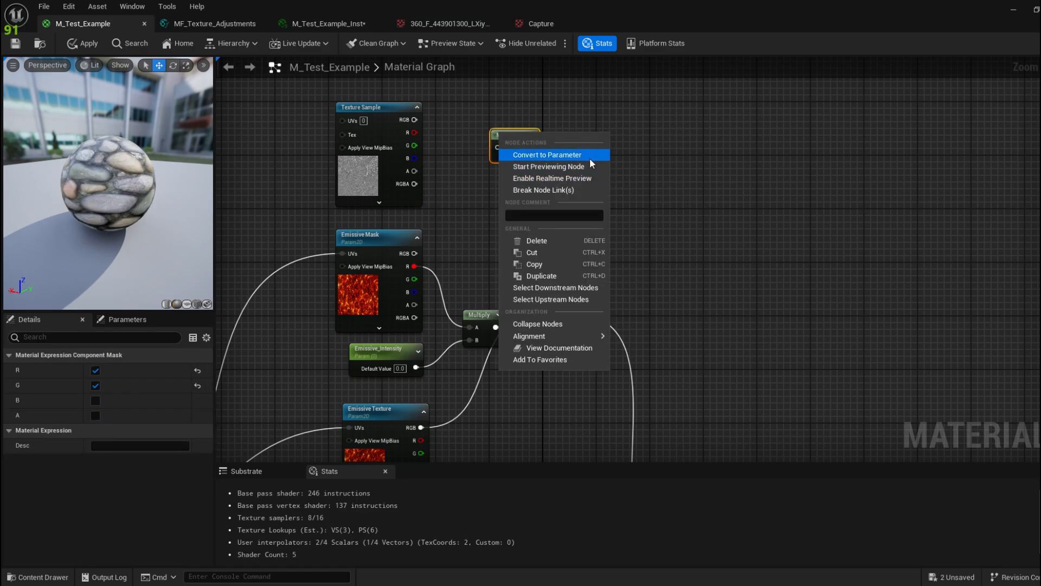
{"action": "left_click", "coordinate": [590, 158]}
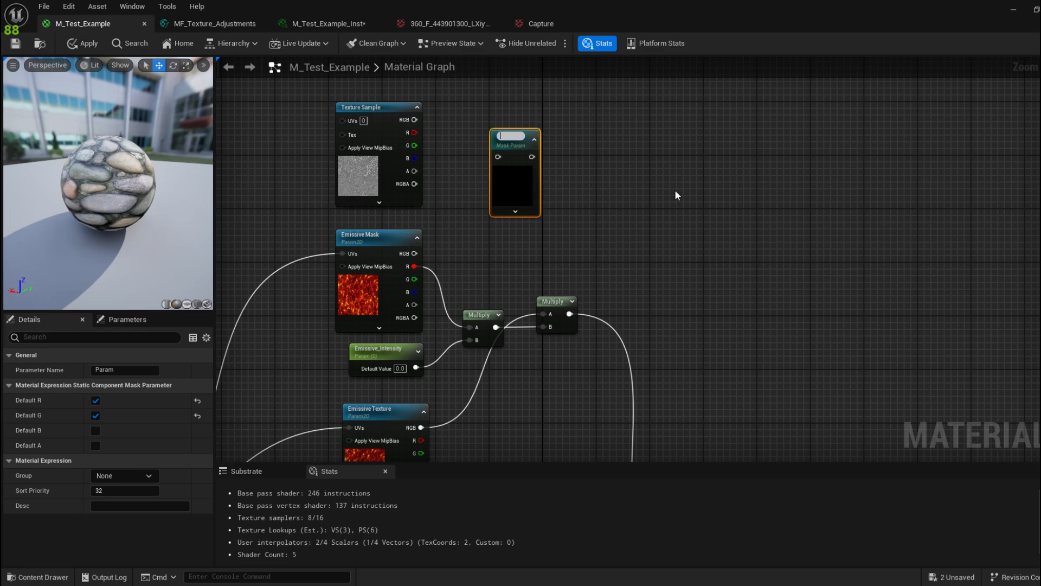
{"action": "type", "text": "Emissive"}
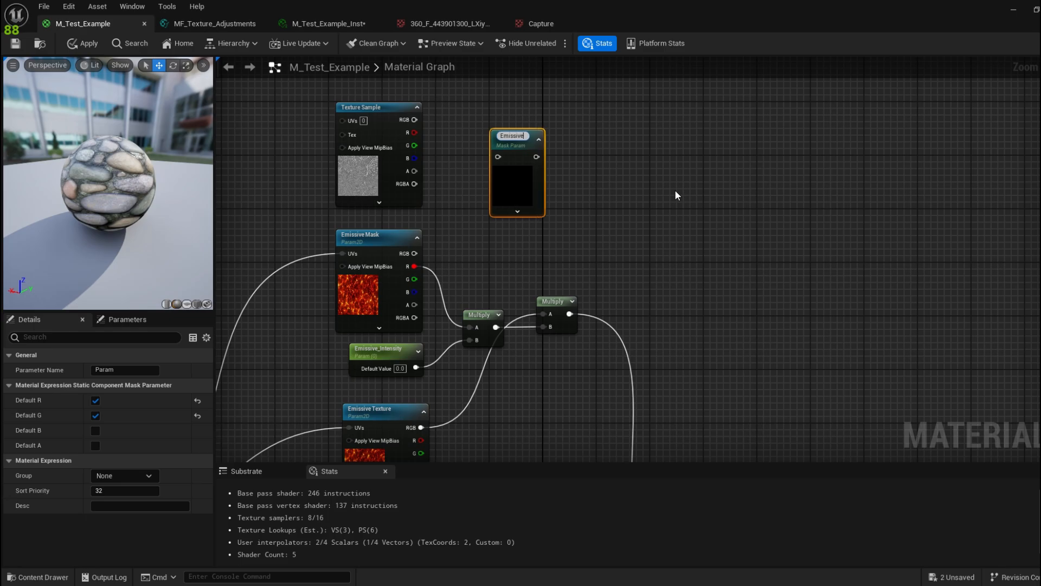
{"action": "type", "text": " Compon"}
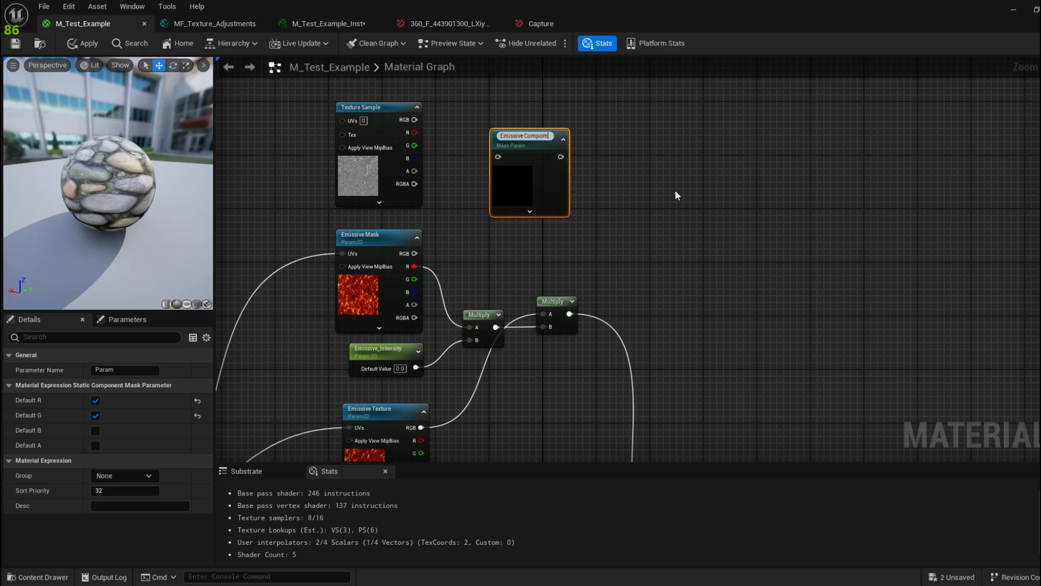
{"action": "type", "text": "ent Mask"}
{"action": "key", "text": "Return"}
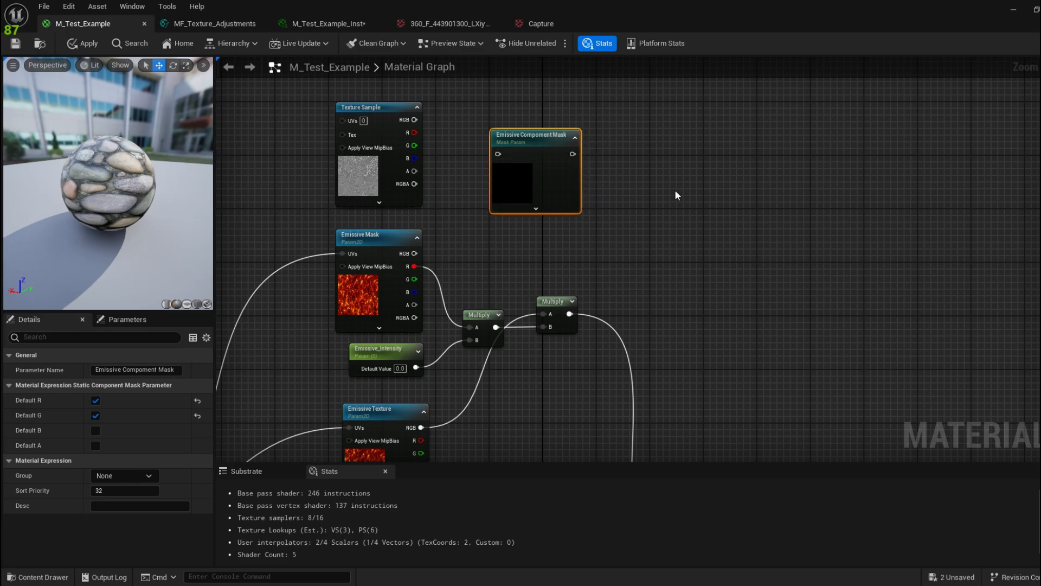
{"action": "left_click_drag", "start_coordinate": [462, 167], "coordinate": [447, 175]}
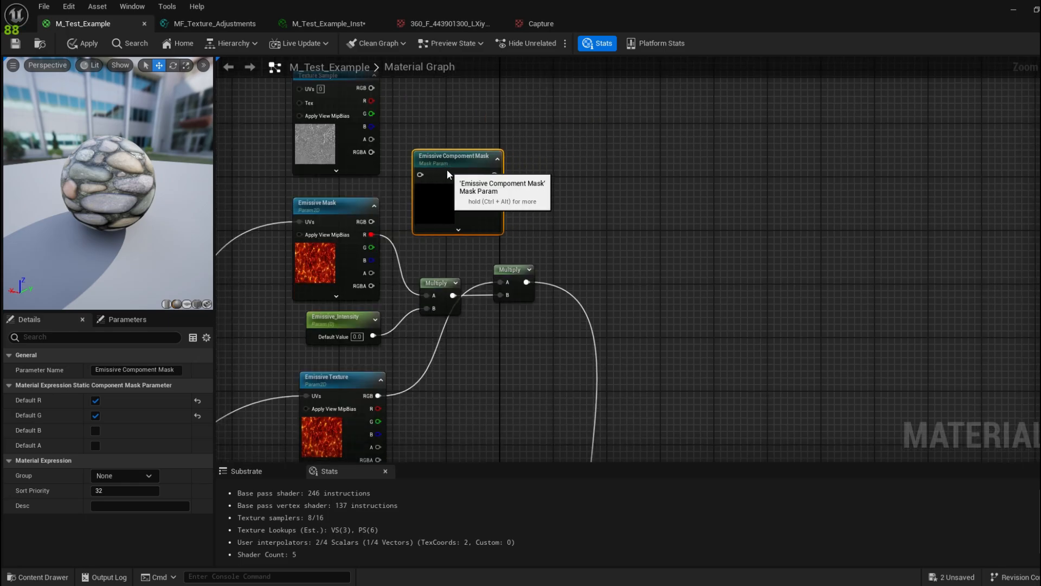
{"action": "right_click_drag", "start_coordinate": [370, 186], "coordinate": [378, 165]}
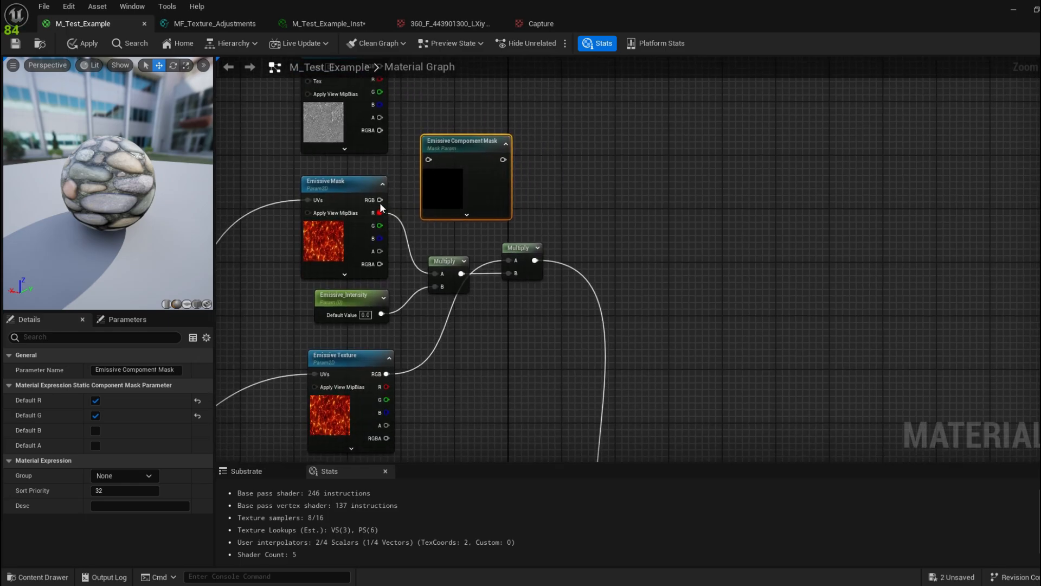
{"action": "left_click_drag", "start_coordinate": [479, 149], "coordinate": [436, 274]}
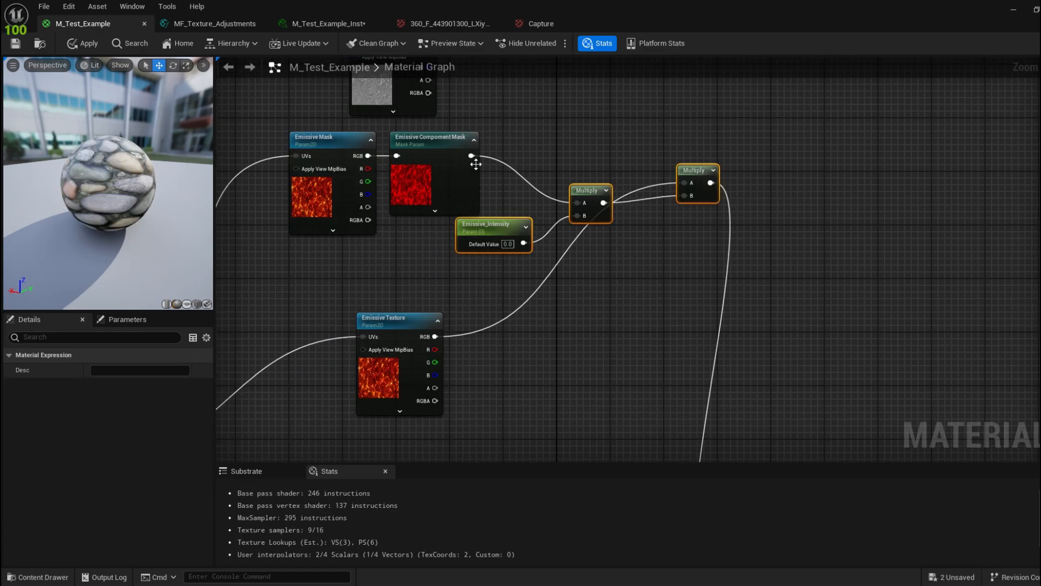
Step: Set Emissive Component Mask's default channels to R, G and B, clearing the Multiply type error
{"action": "left_click", "coordinate": [560, 128]}
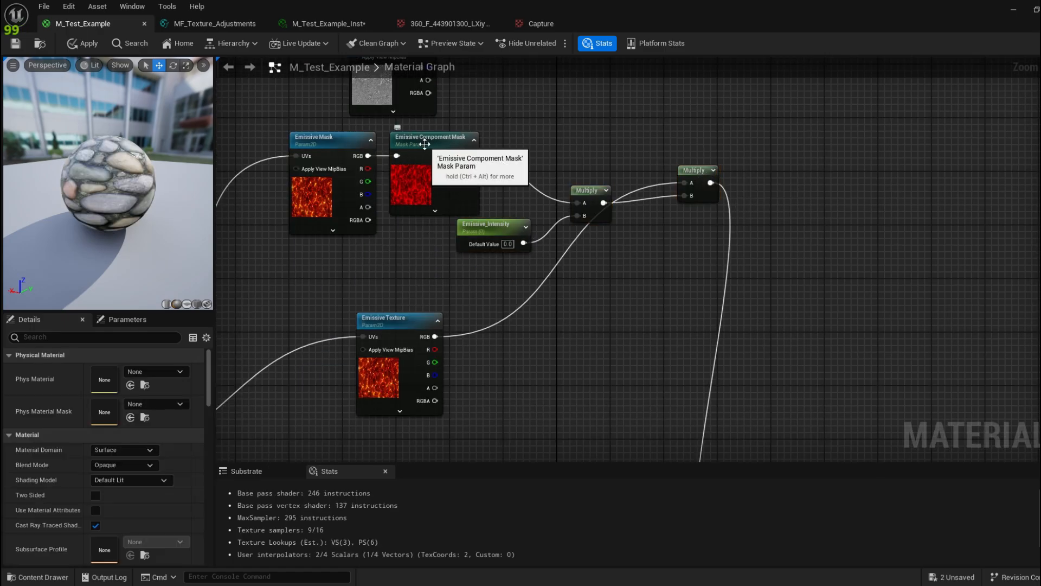
{"action": "left_click", "coordinate": [425, 144]}
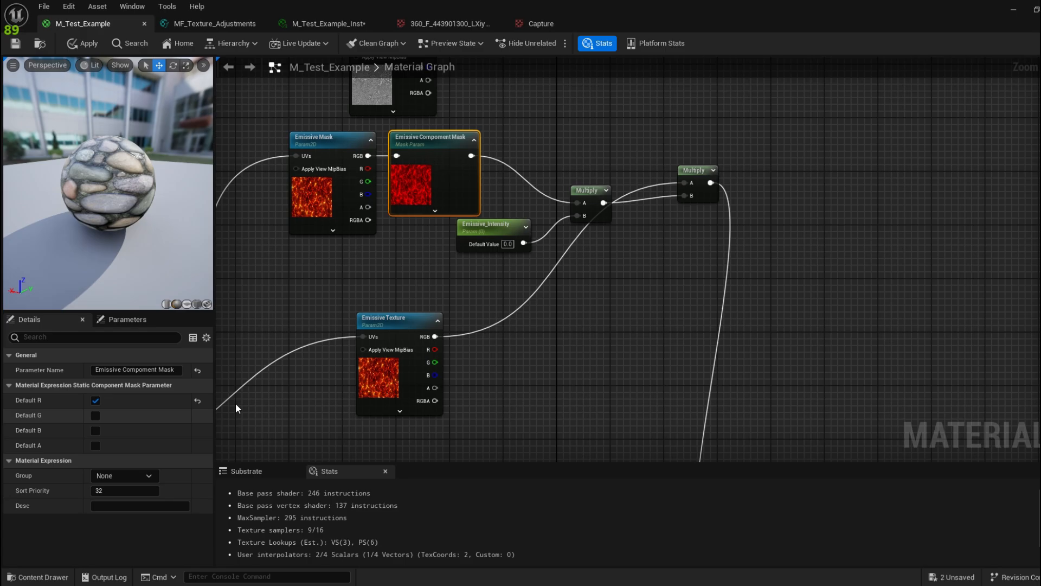
{"action": "right_click_drag", "start_coordinate": [335, 308], "coordinate": [351, 323]}
{"action": "left_click", "coordinate": [95, 416]}
{"action": "left_click", "coordinate": [95, 431]}
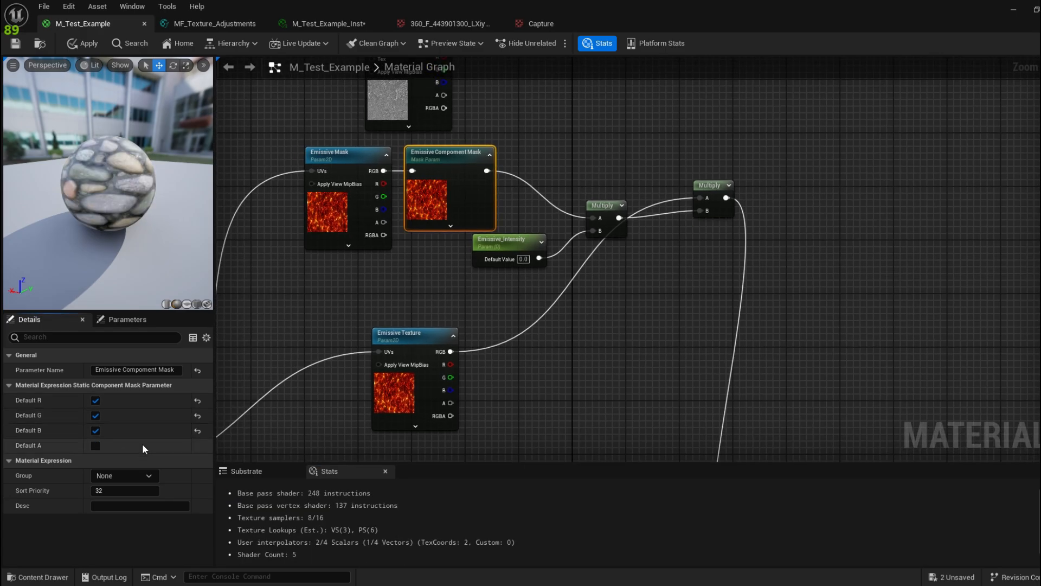
{"action": "left_click", "coordinate": [94, 430]}
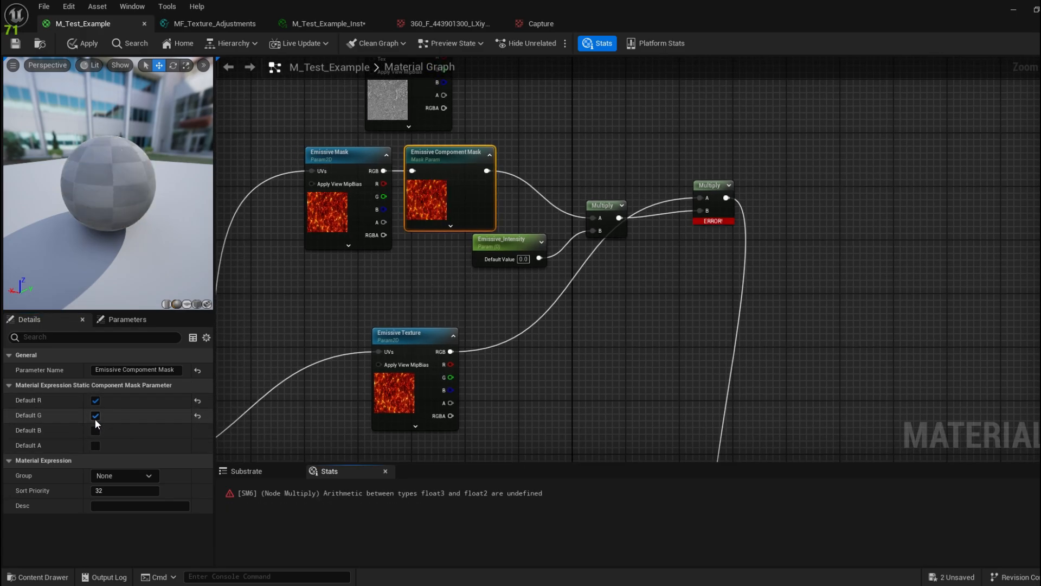
{"action": "left_click", "coordinate": [95, 415]}
{"action": "left_click", "coordinate": [95, 400]}
{"action": "left_click", "coordinate": [96, 416]}
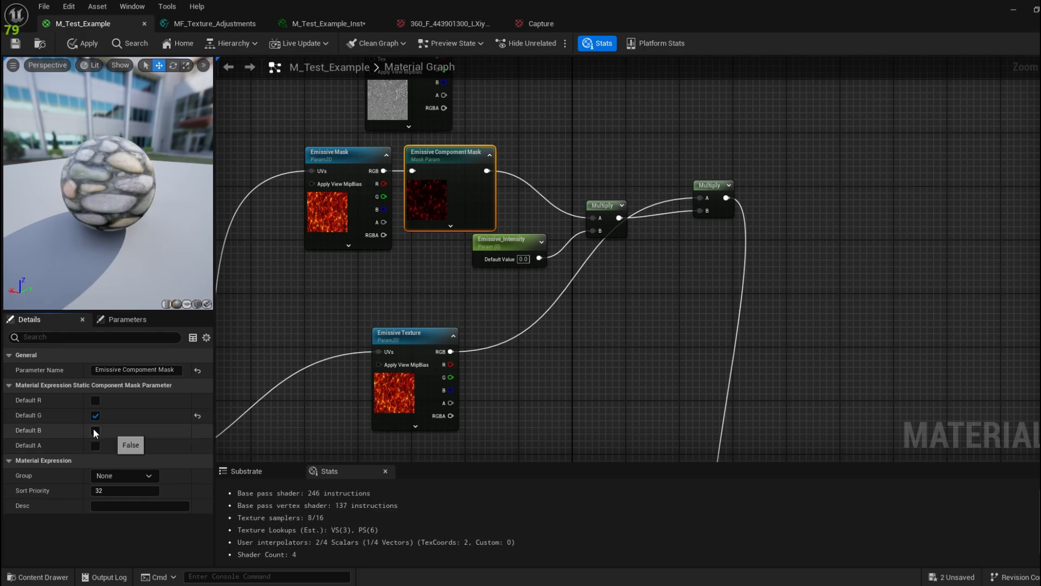
{"action": "left_click", "coordinate": [94, 430]}
{"action": "left_click", "coordinate": [96, 417]}
{"action": "left_click", "coordinate": [96, 401]}
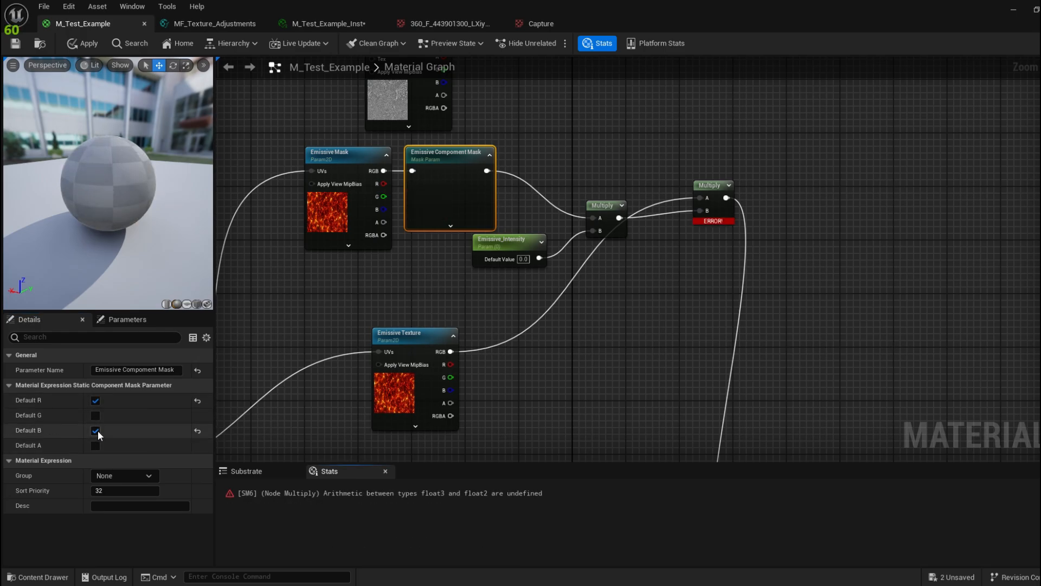
{"action": "left_click", "coordinate": [97, 416]}
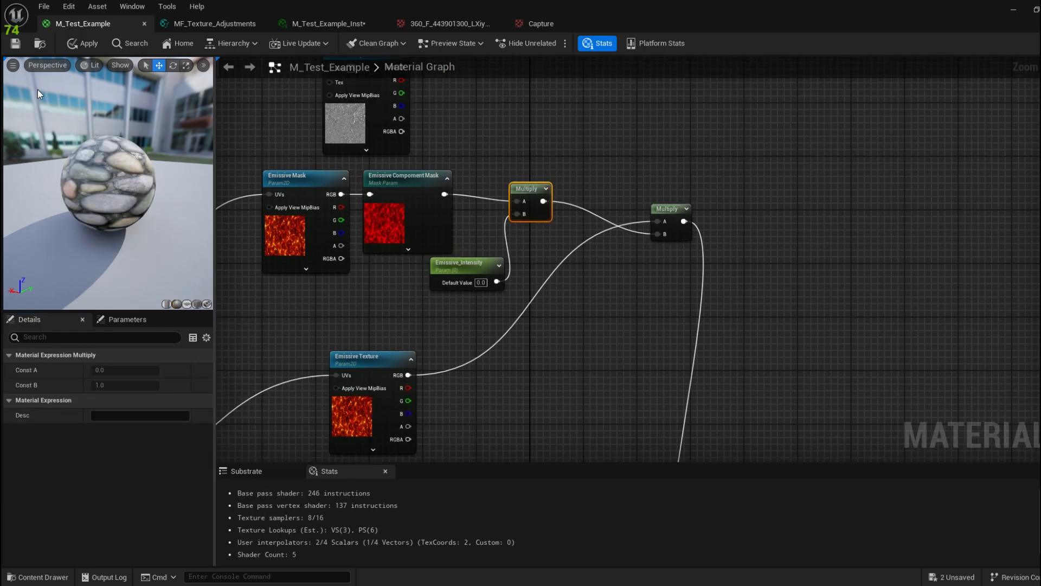
Step: Line up Emissive_Intensity and the second Multiply node in the chain, then apply the material
{"action": "right_click_drag", "start_coordinate": [421, 211], "coordinate": [538, 192]}
{"action": "left_click_drag", "start_coordinate": [523, 261], "coordinate": [447, 294]}
{"action": "left_click_drag", "start_coordinate": [732, 205], "coordinate": [648, 168]}
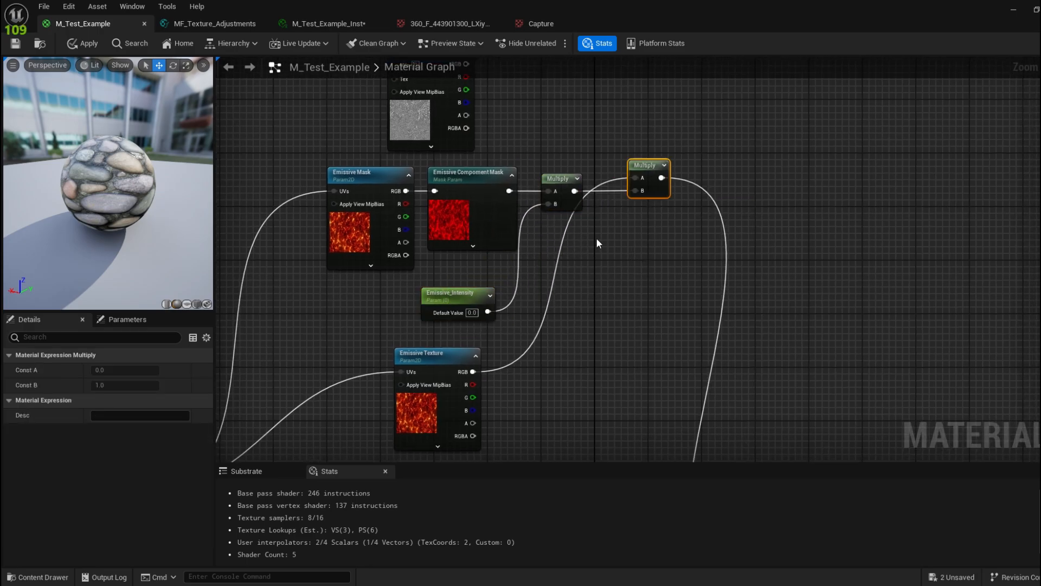
{"action": "right_click_drag", "start_coordinate": [597, 238], "coordinate": [612, 269]}
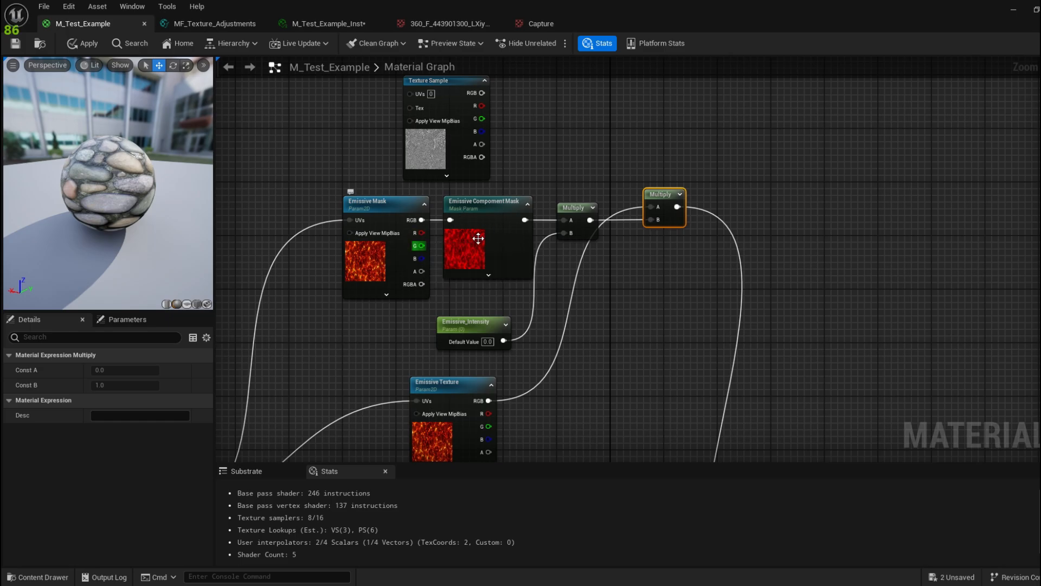
{"action": "key", "text": "ctrl+s"}
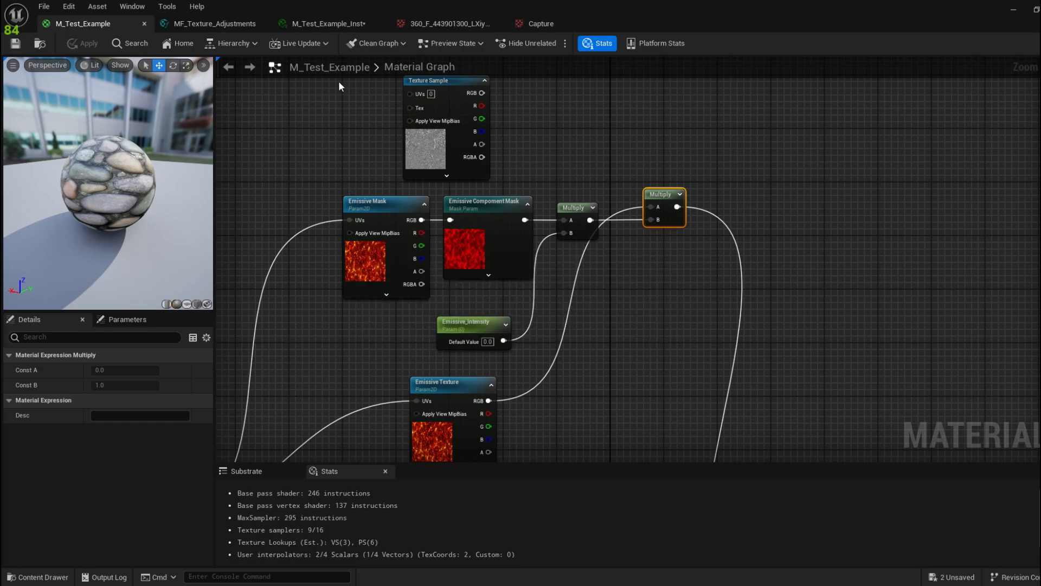
Step: In M_Test_Example_Inst, enable the Emissive Component Mask override
{"action": "left_click", "coordinate": [356, 27]}
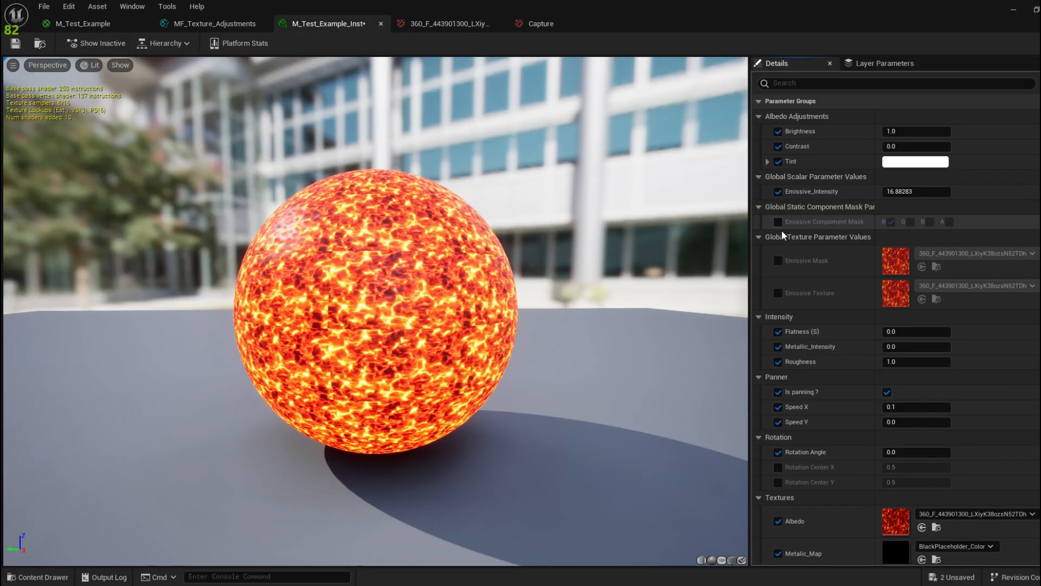
{"action": "left_click", "coordinate": [780, 223]}
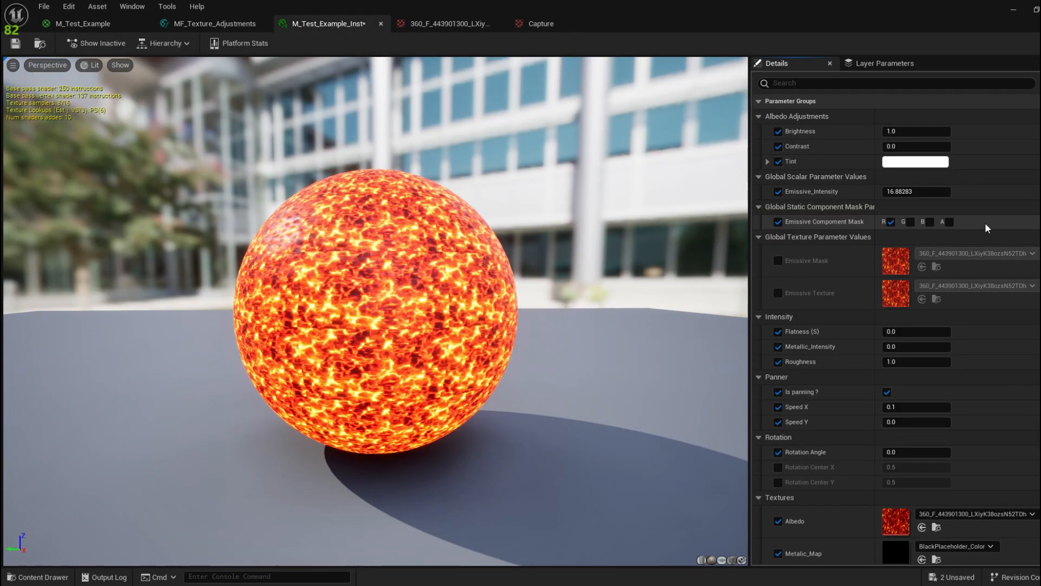
{"action": "left_click_drag", "start_coordinate": [705, 21], "coordinate": [120, 256]}
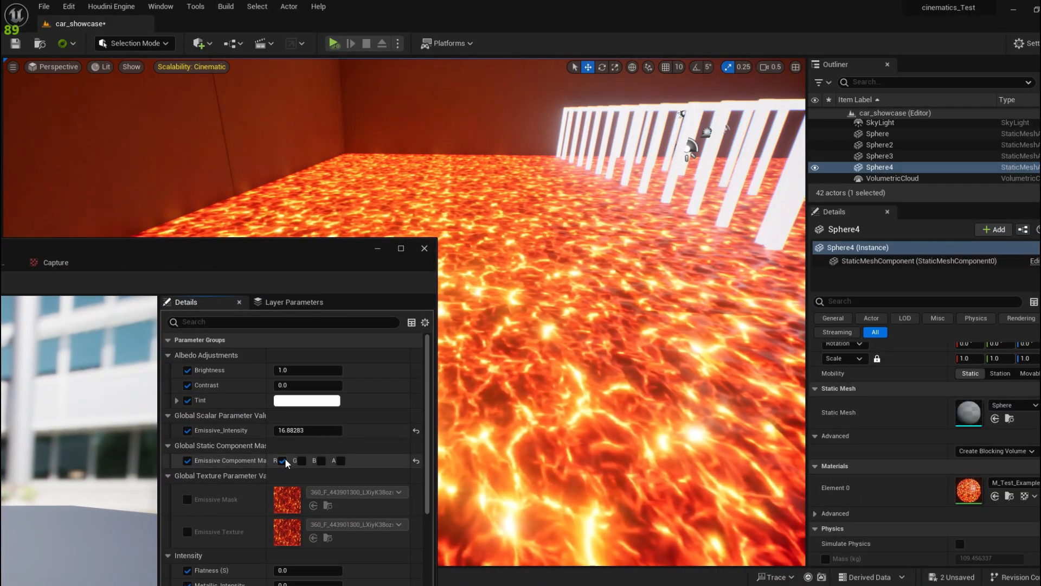
Step: Set the instance's emissive channel mask to blue only, with R and G off
{"action": "left_click", "coordinate": [283, 460]}
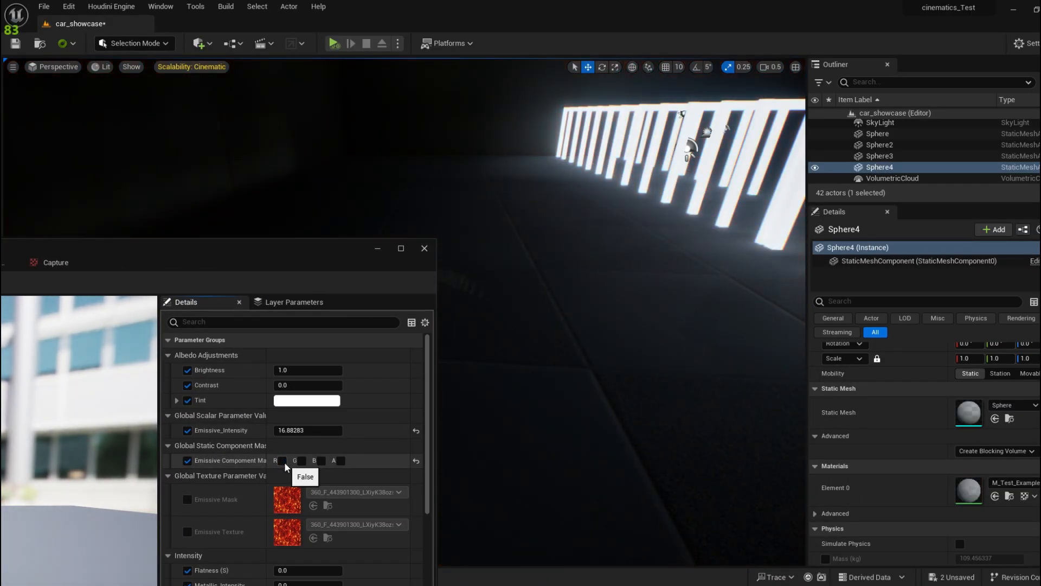
{"action": "left_click", "coordinate": [283, 461]}
{"action": "left_click", "coordinate": [301, 462]}
{"action": "left_click", "coordinate": [322, 460]}
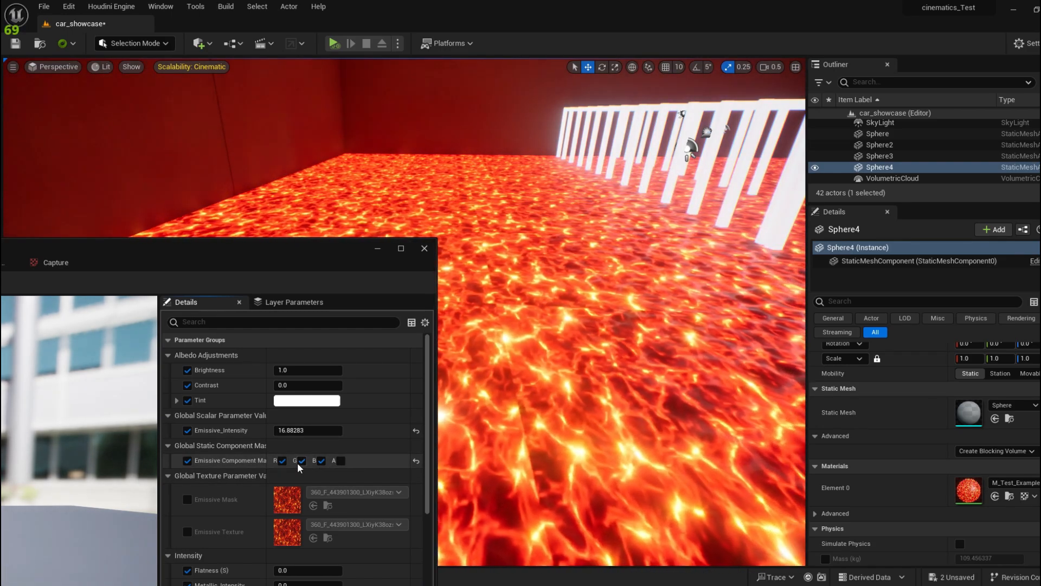
{"action": "left_click", "coordinate": [302, 460]}
{"action": "left_click", "coordinate": [282, 460]}
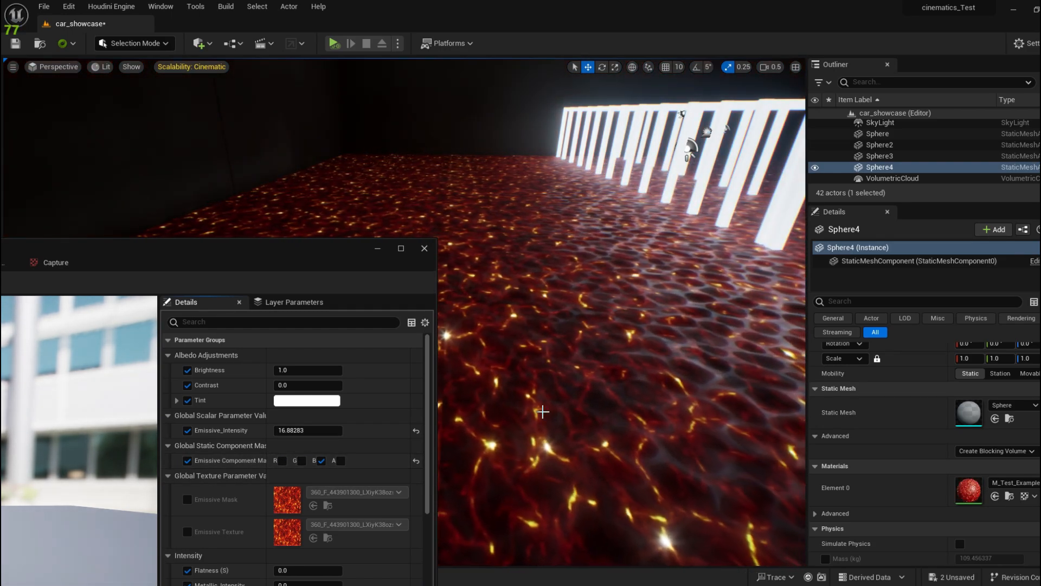
{"action": "left_click_drag", "start_coordinate": [323, 251], "coordinate": [625, 503]}
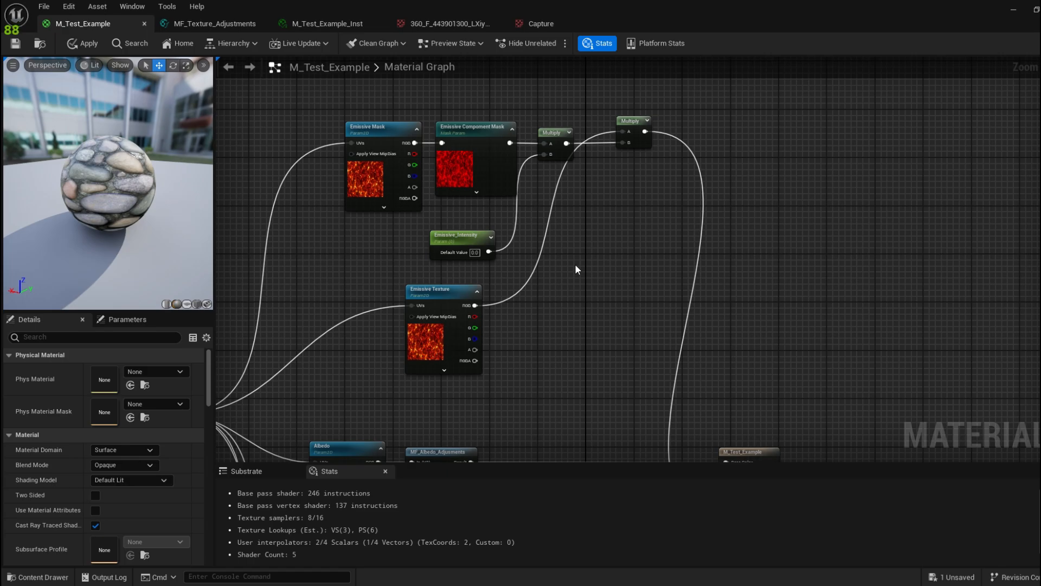
Step: Add a StaticSwitchParameter node through a 'static w' search and name it Is Emissive
{"action": "right_click", "coordinate": [591, 247]}
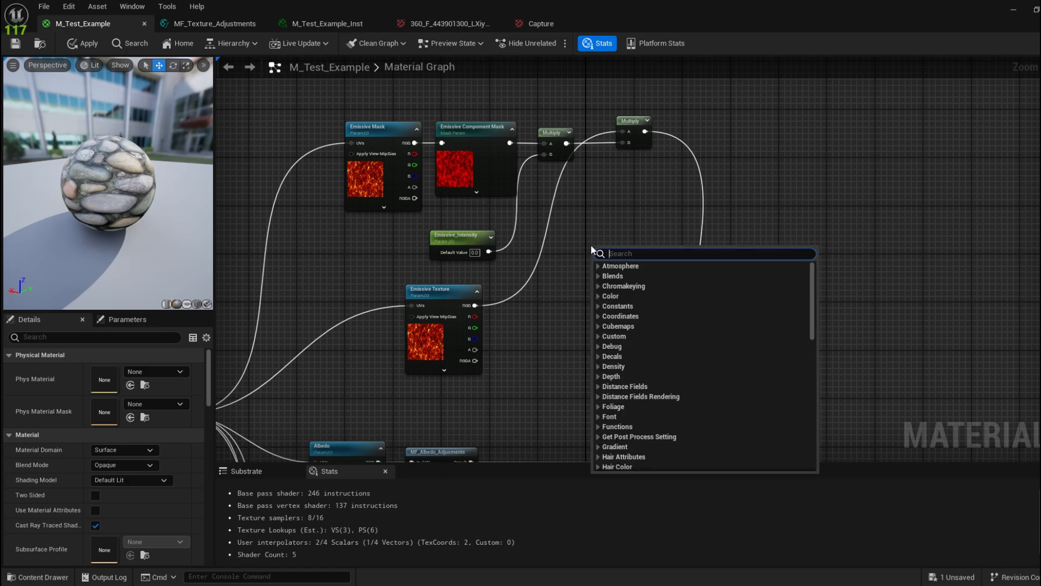
{"action": "type", "text": "static wi"}
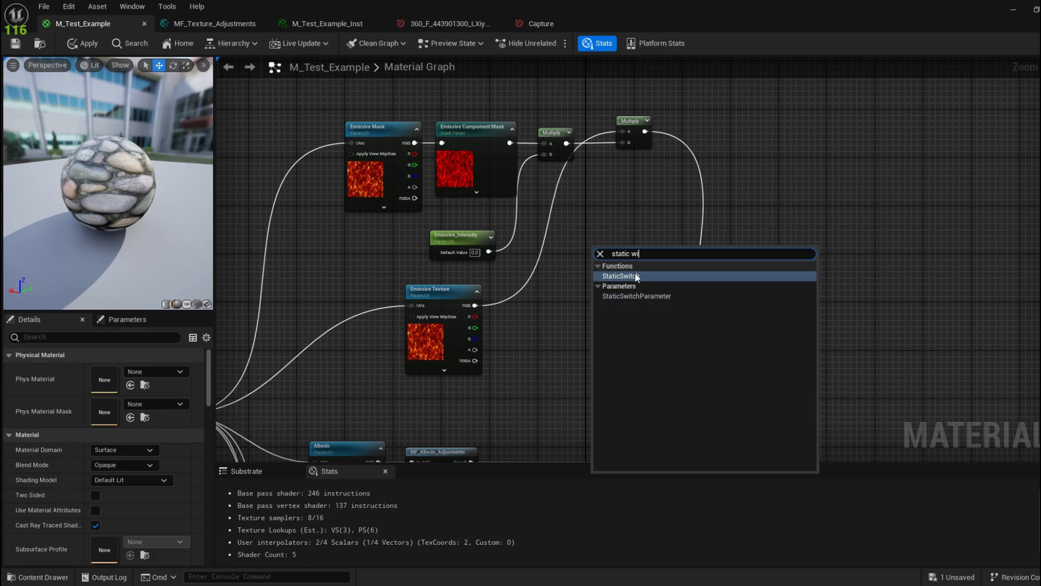
{"action": "left_click", "coordinate": [651, 296]}
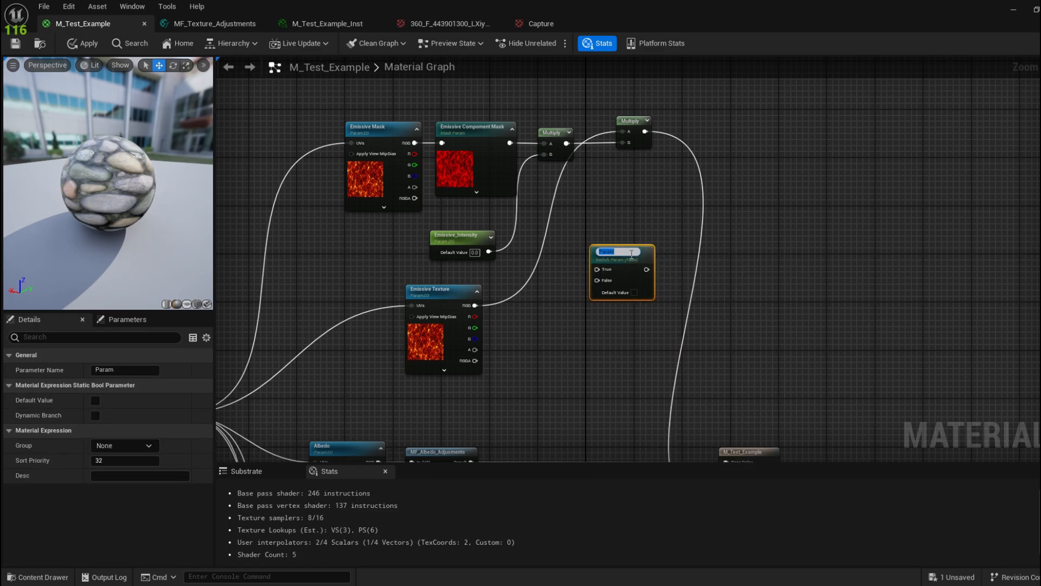
{"action": "key", "text": "BackSpace"}
{"action": "type", "text": "Emissive"}
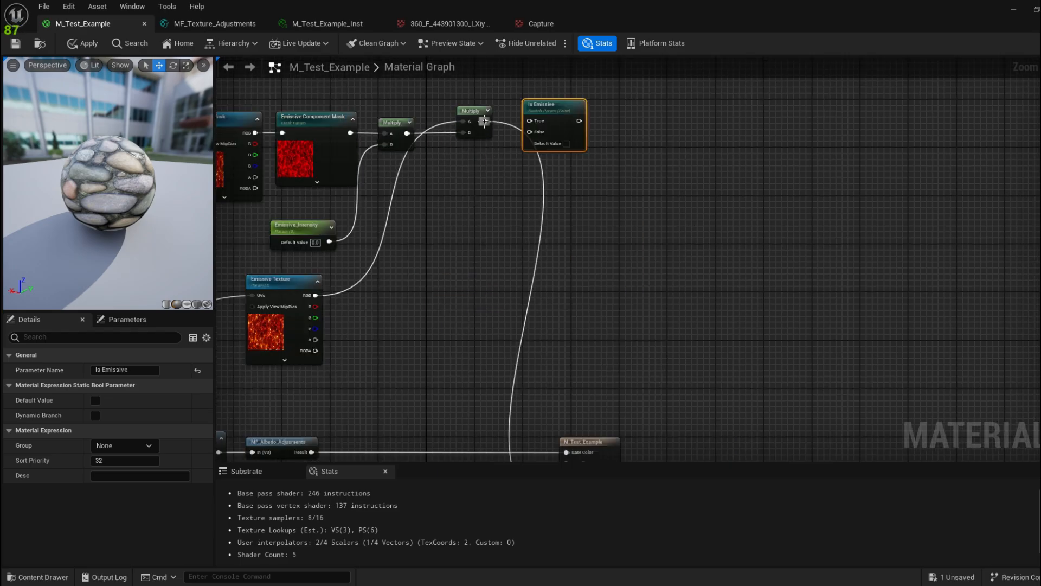
{"action": "right_click_drag", "start_coordinate": [493, 142], "coordinate": [499, 164]}
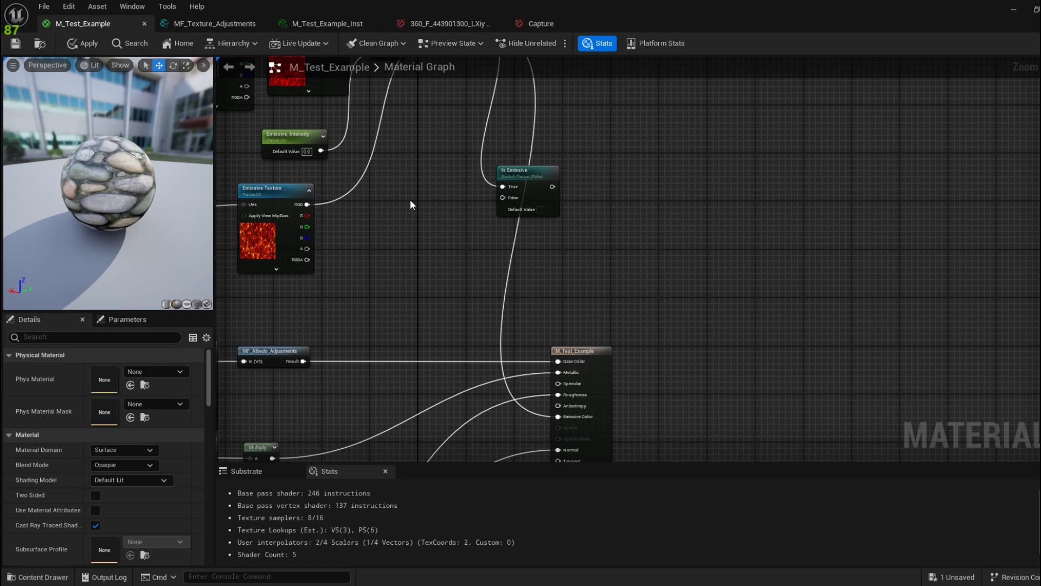
Step: Wire a 0 constant into Is Emissive's False input and the switch output into Emissive Color, then apply
{"action": "left_click", "coordinate": [410, 199]}
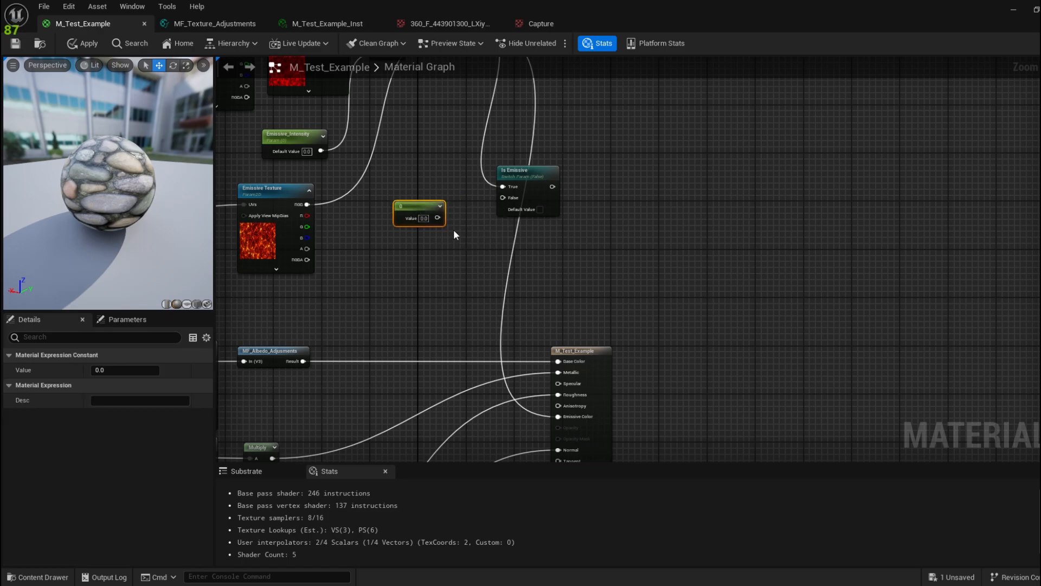
{"action": "left_click_drag", "start_coordinate": [438, 218], "coordinate": [503, 201]}
{"action": "right_click_drag", "start_coordinate": [595, 214], "coordinate": [529, 202]}
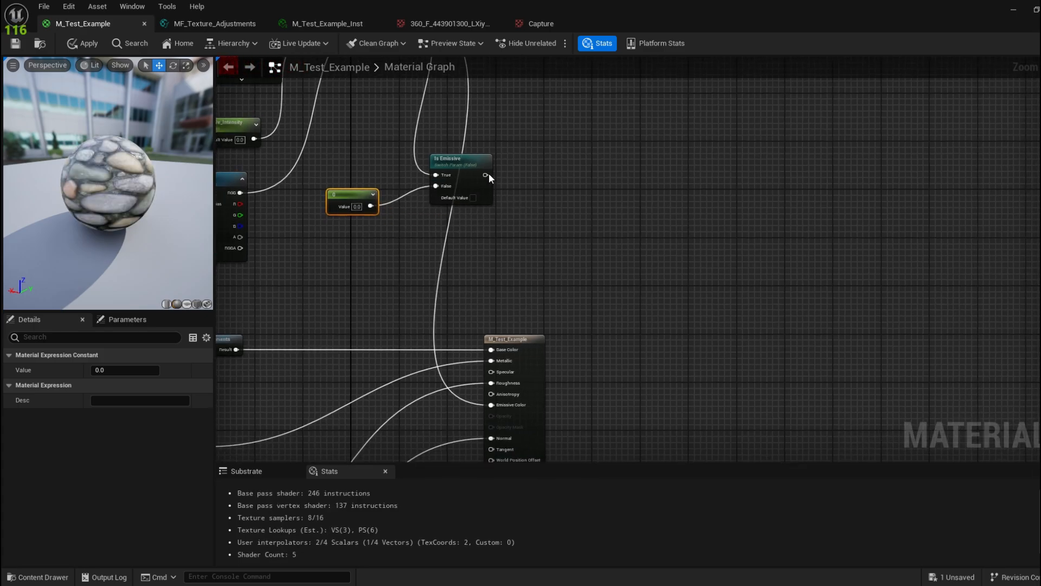
{"action": "right_click_drag", "start_coordinate": [508, 126], "coordinate": [541, 158]}
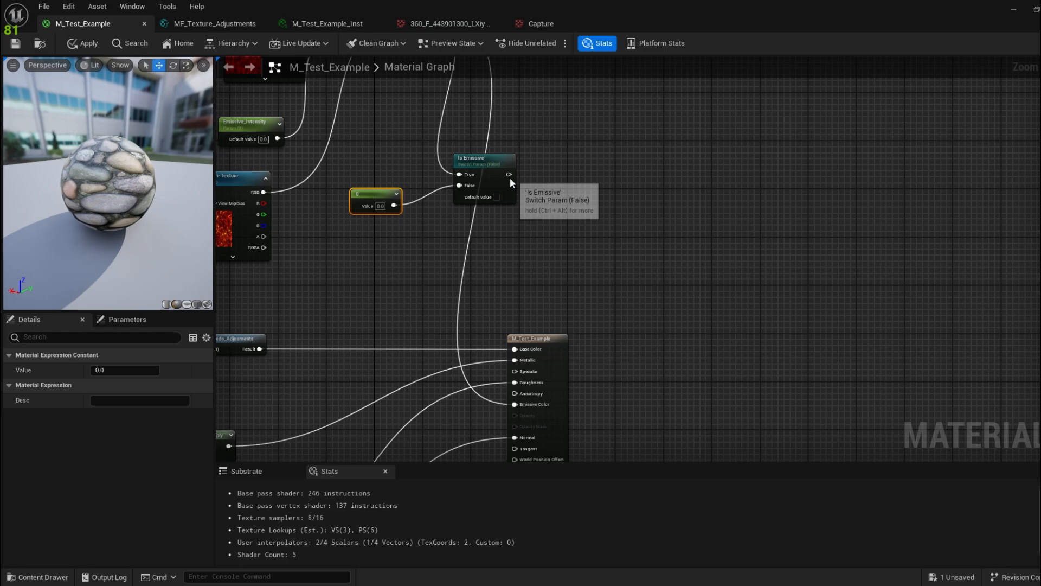
{"action": "left_click_drag", "start_coordinate": [510, 174], "coordinate": [515, 405]}
{"action": "right_click_drag", "start_coordinate": [443, 249], "coordinate": [500, 270]}
{"action": "scroll", "coordinate": [502, 333], "scroll_direction": "down", "scroll_amount": 3}
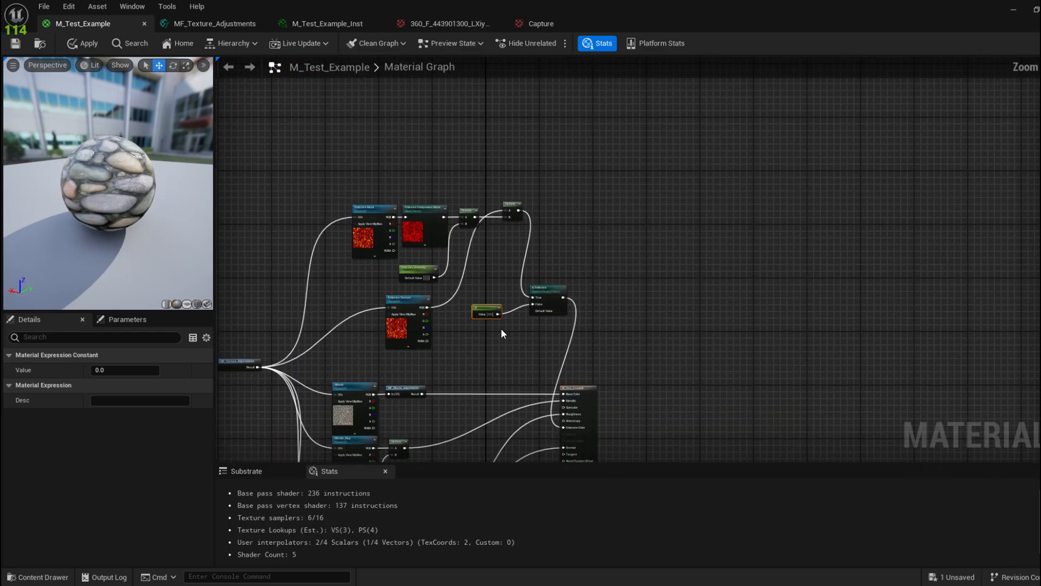
{"action": "left_click_drag", "start_coordinate": [542, 293], "coordinate": [554, 206]}
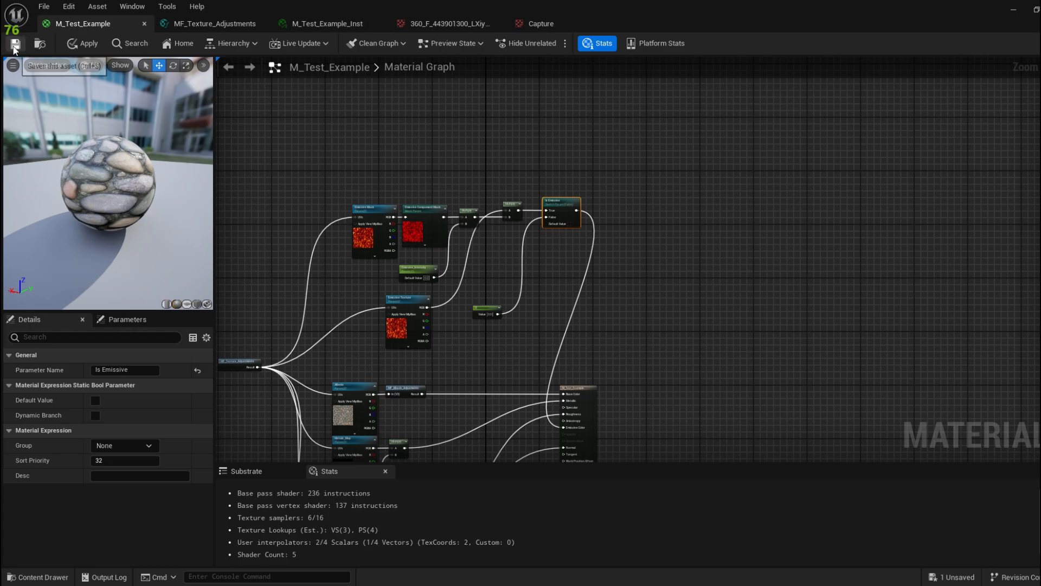
{"action": "key", "text": "ctrl+s"}
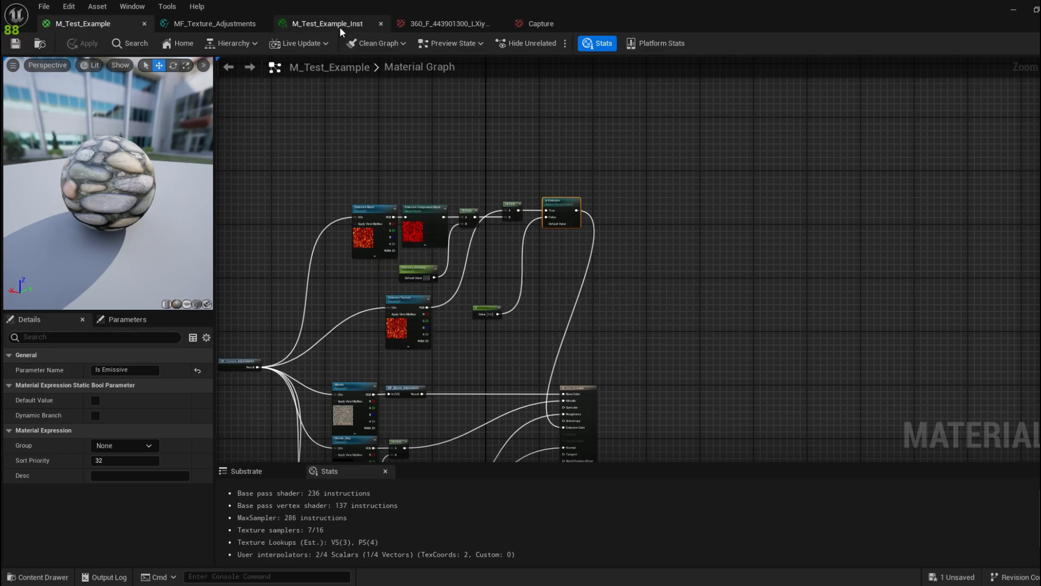
Step: Override and enable Is Emissive in M_Test_Example_Inst so the lava floor glows
{"action": "left_click", "coordinate": [340, 24]}
{"action": "left_click_drag", "start_coordinate": [528, 8], "coordinate": [90, 159]}
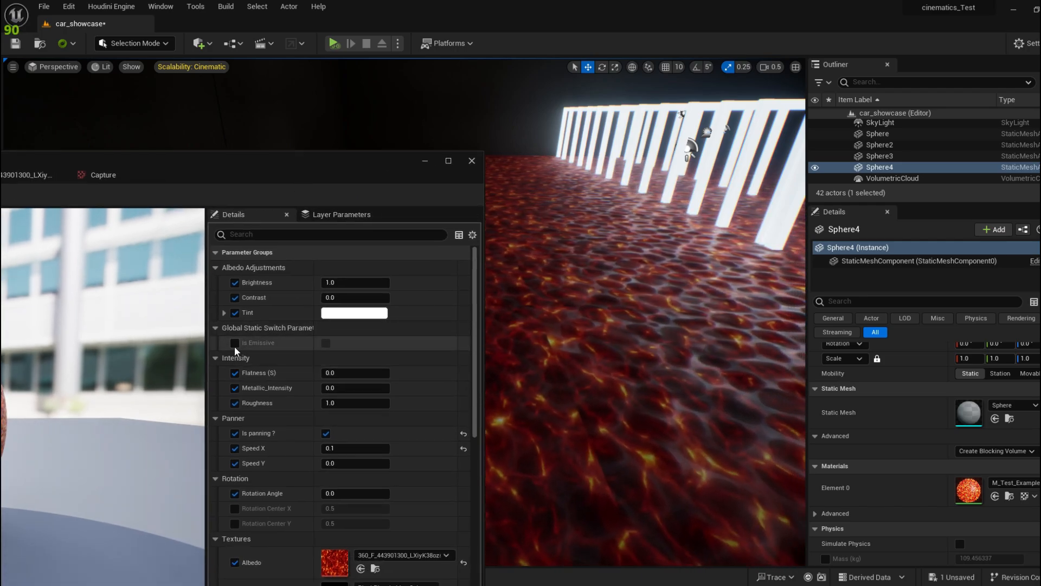
{"action": "left_click", "coordinate": [234, 343]}
{"action": "left_click", "coordinate": [326, 343]}
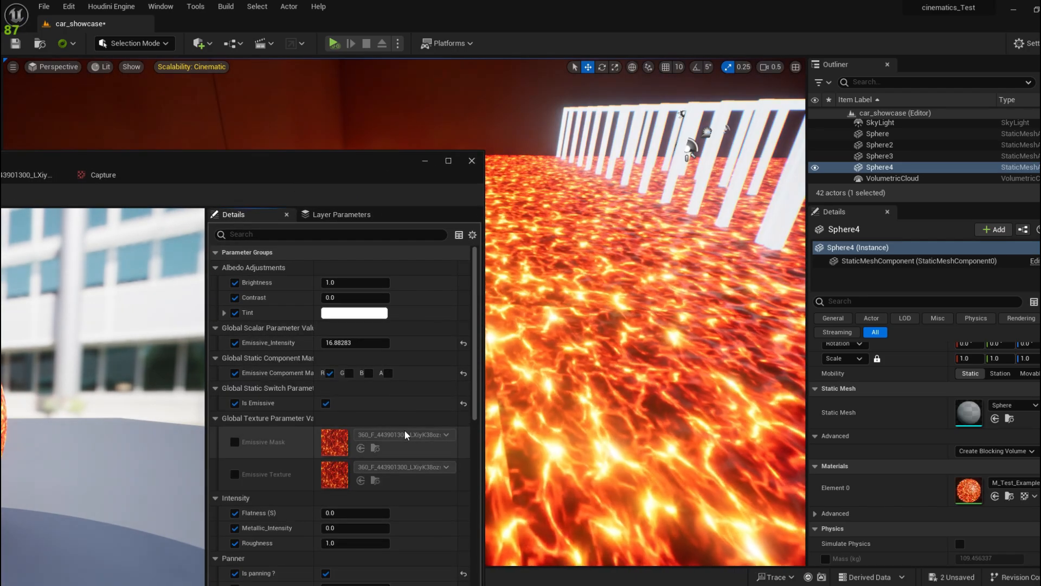
{"action": "left_click_drag", "start_coordinate": [337, 163], "coordinate": [264, 133]}
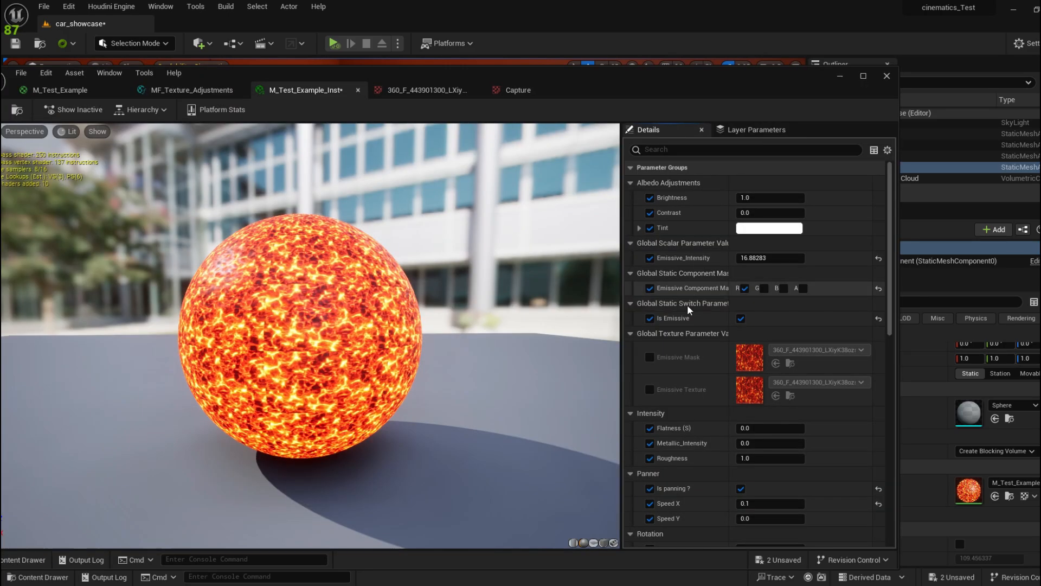
{"action": "left_click_drag", "start_coordinate": [571, 91], "coordinate": [687, 87]}
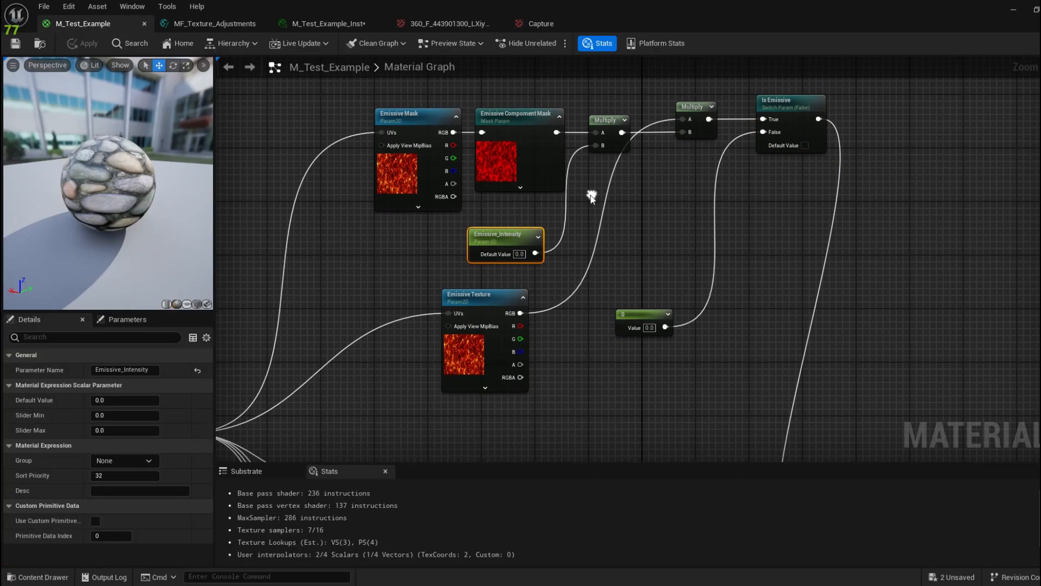
Step: Assign the Emissive Mask, Texture, Component Mask and Intensity parameters to the Emissive group, then save M_Test_Example_Inst
{"action": "left_click", "coordinate": [422, 115], "text": "shift"}
{"action": "left_click", "coordinate": [482, 305], "text": "shift"}
{"action": "left_click", "coordinate": [536, 132], "text": "shift"}
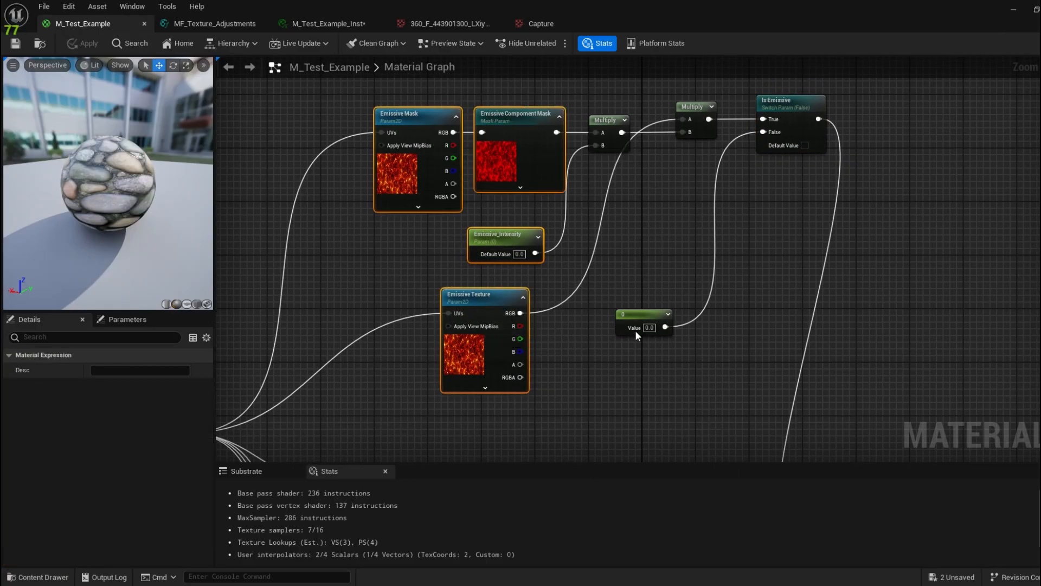
{"action": "left_click", "coordinate": [639, 317], "text": "shift"}
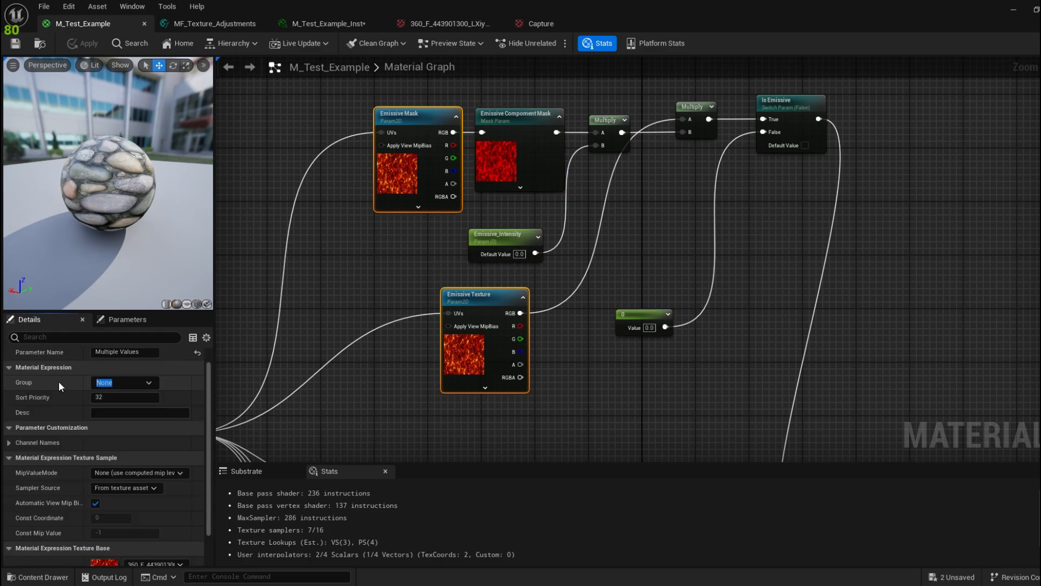
{"action": "type", "text": "Emissive"}
{"action": "left_click", "coordinate": [492, 235]}
{"action": "left_click", "coordinate": [640, 317], "text": "shift"}
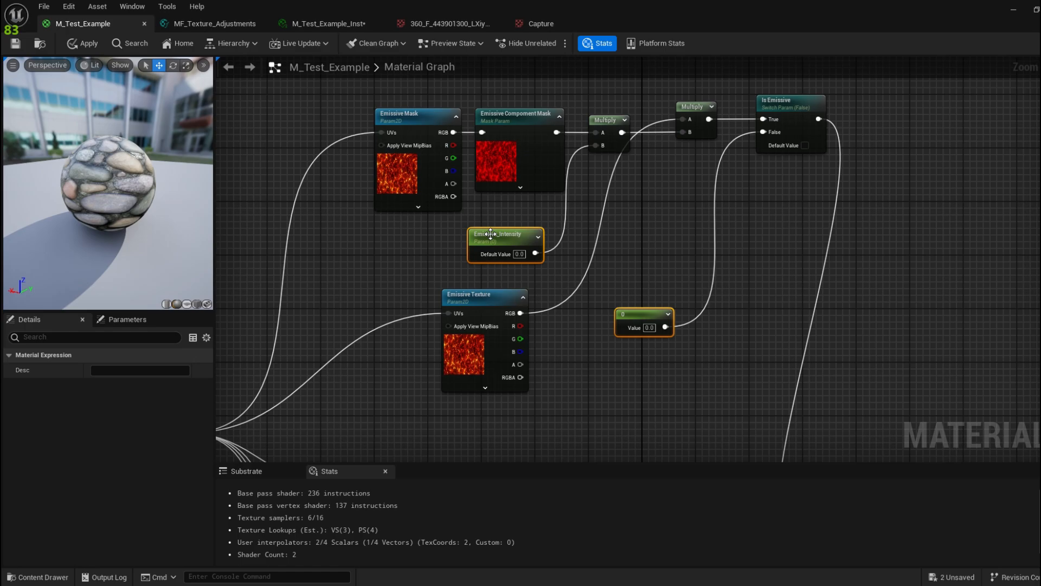
{"action": "left_click", "coordinate": [492, 236]}
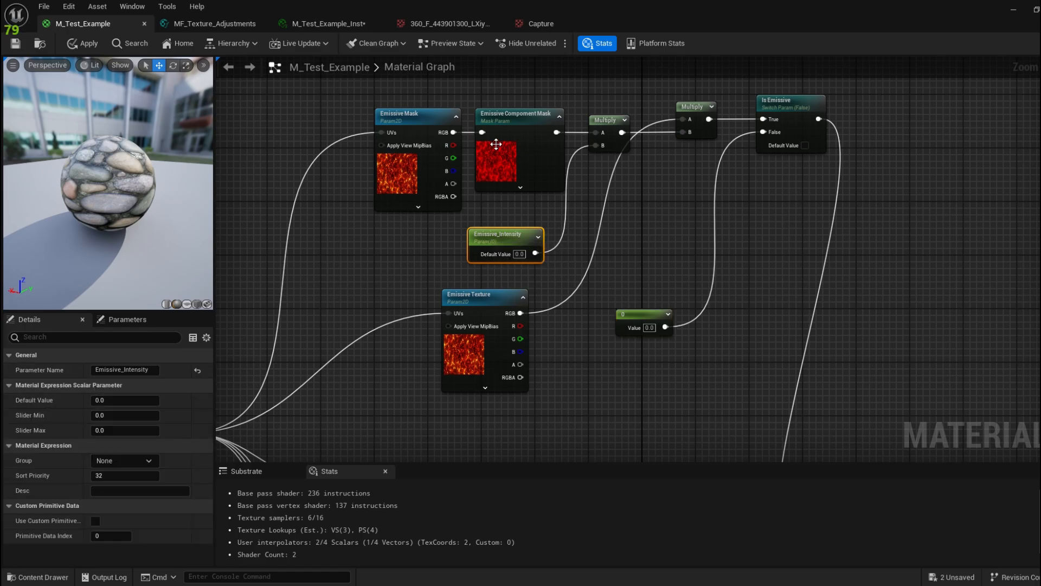
{"action": "left_click", "coordinate": [496, 144], "text": "shift"}
{"action": "left_click", "coordinate": [138, 401]}
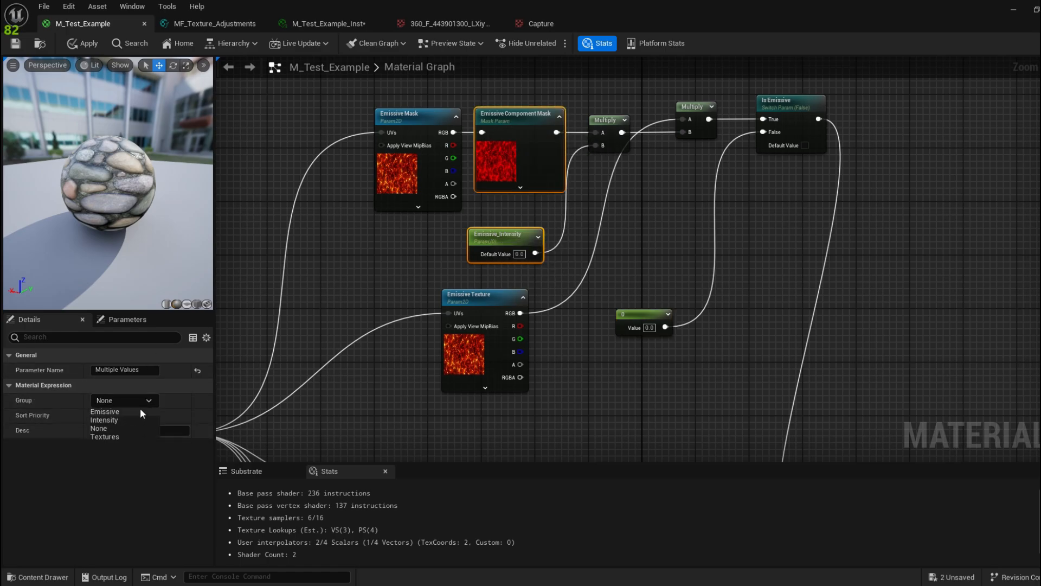
{"action": "left_click", "coordinate": [140, 410]}
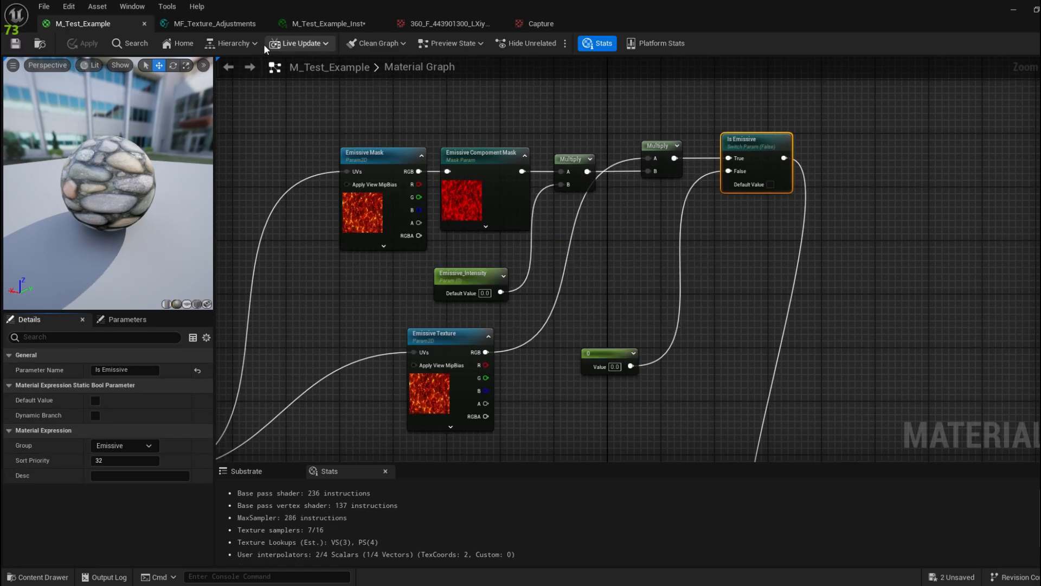
{"action": "left_click", "coordinate": [328, 23]}
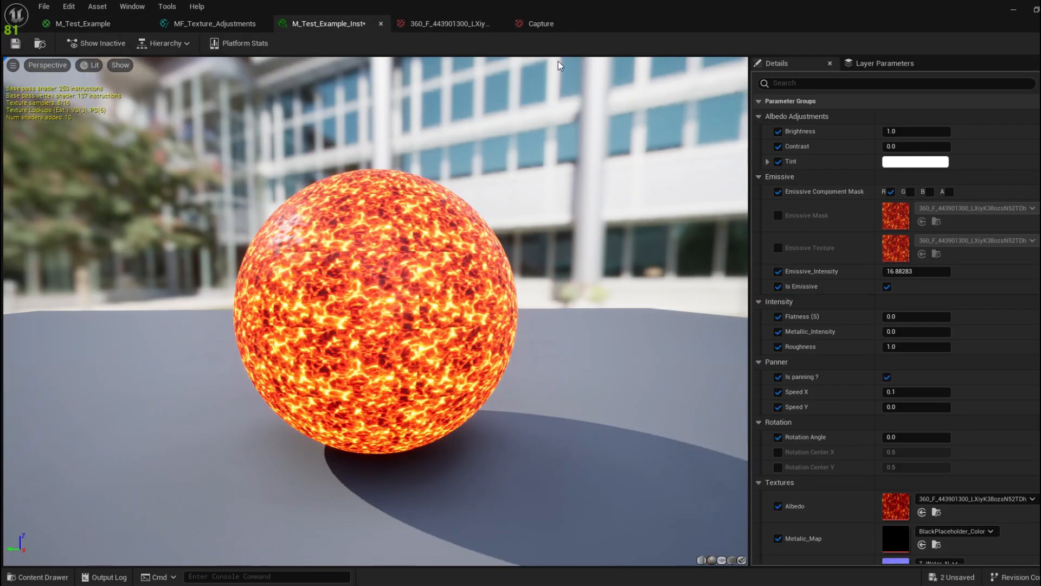
{"action": "left_click", "coordinate": [16, 43]}
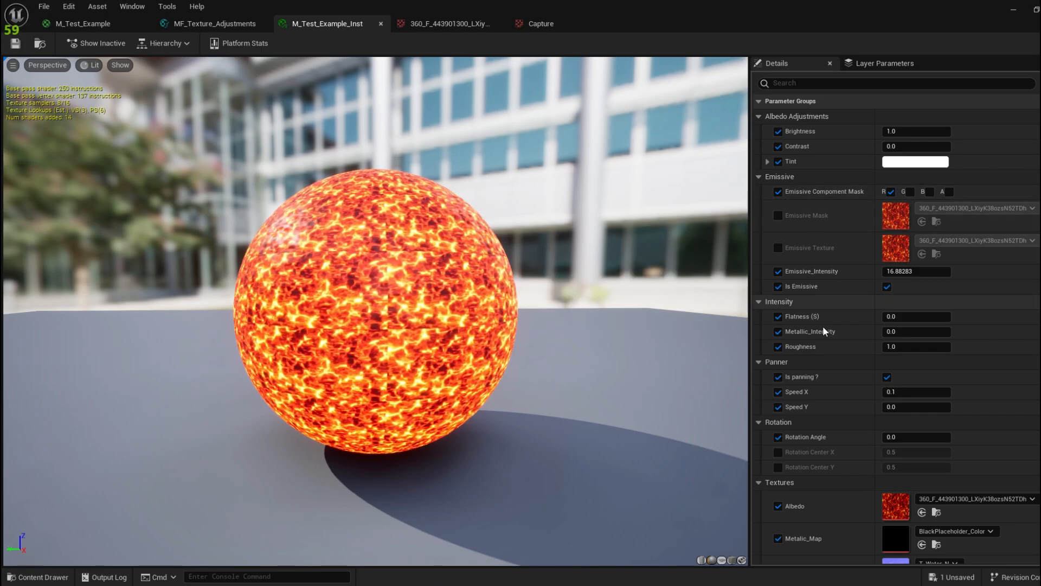